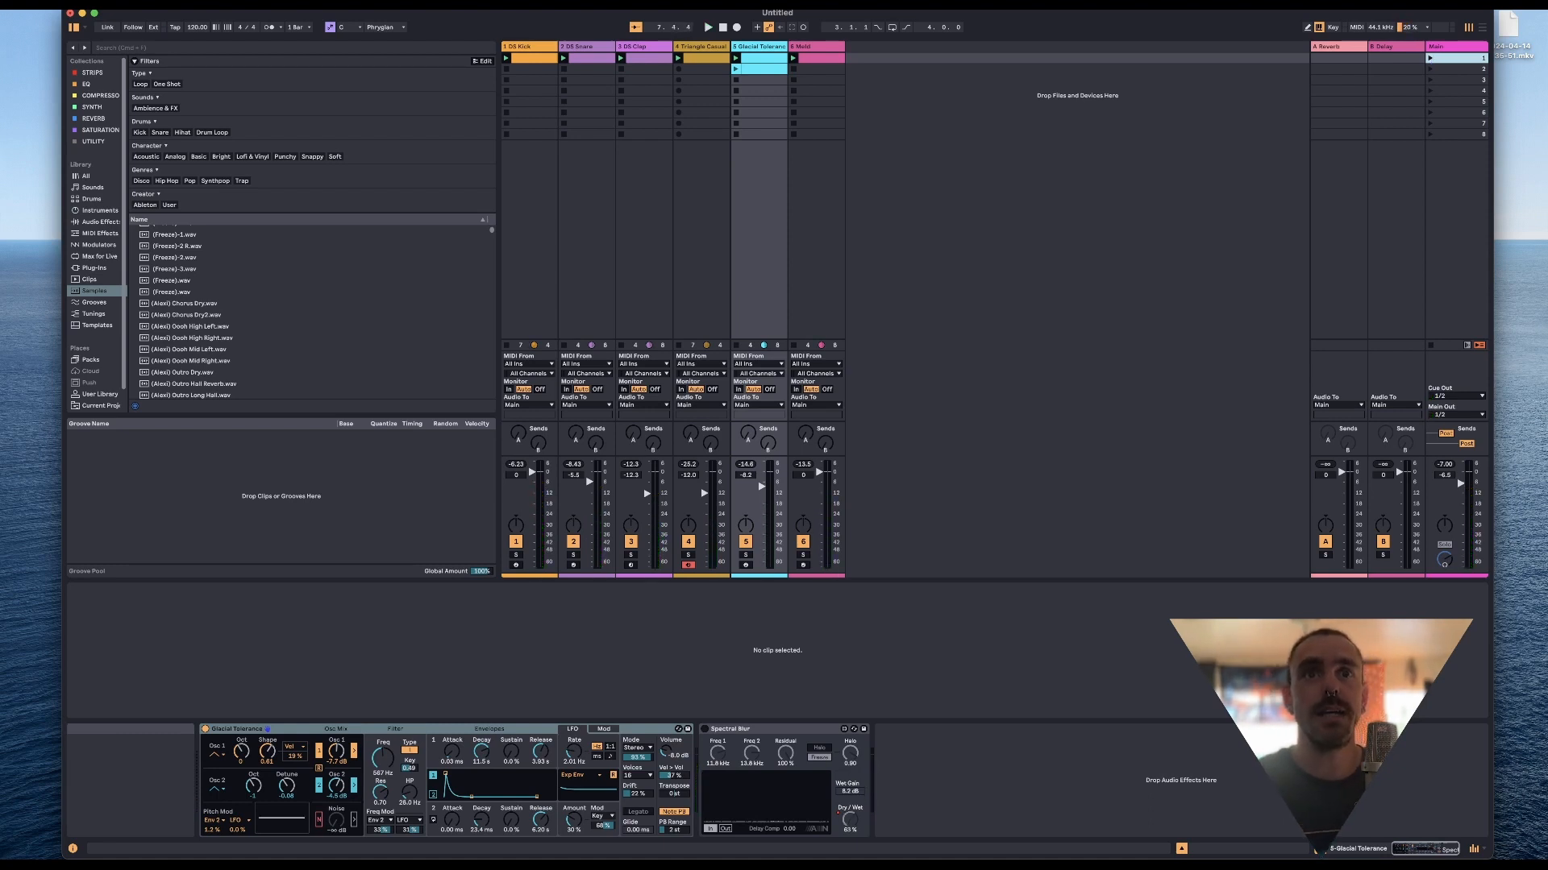
# Open the first clip on the DS Kick track and compare Session View with Arrangement View, ending in Session View.
pyautogui.click(505, 47)
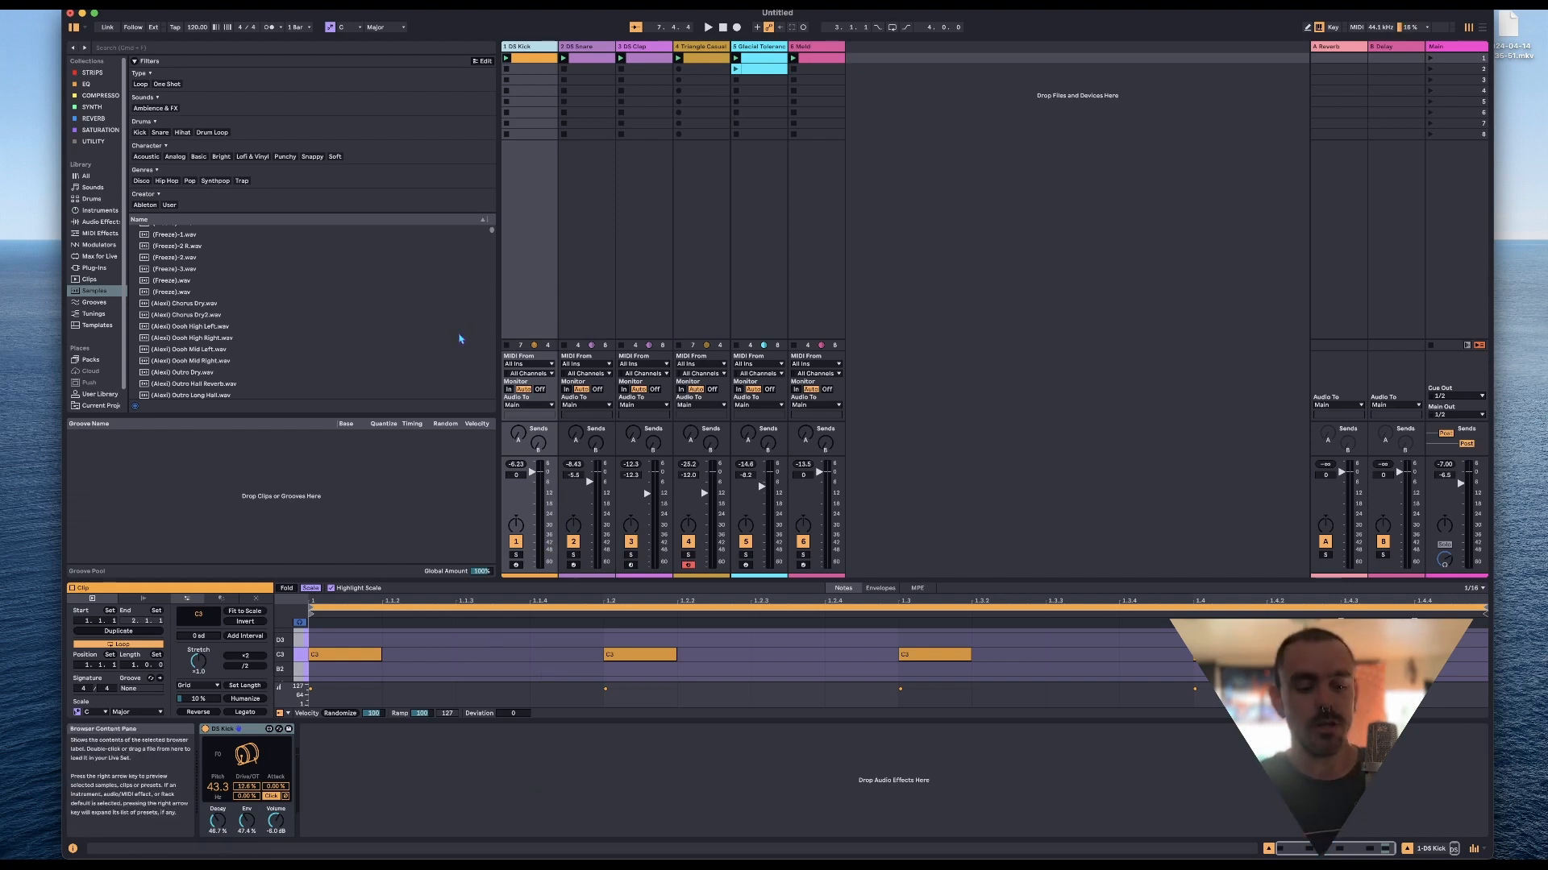
pyautogui.click(543, 60)
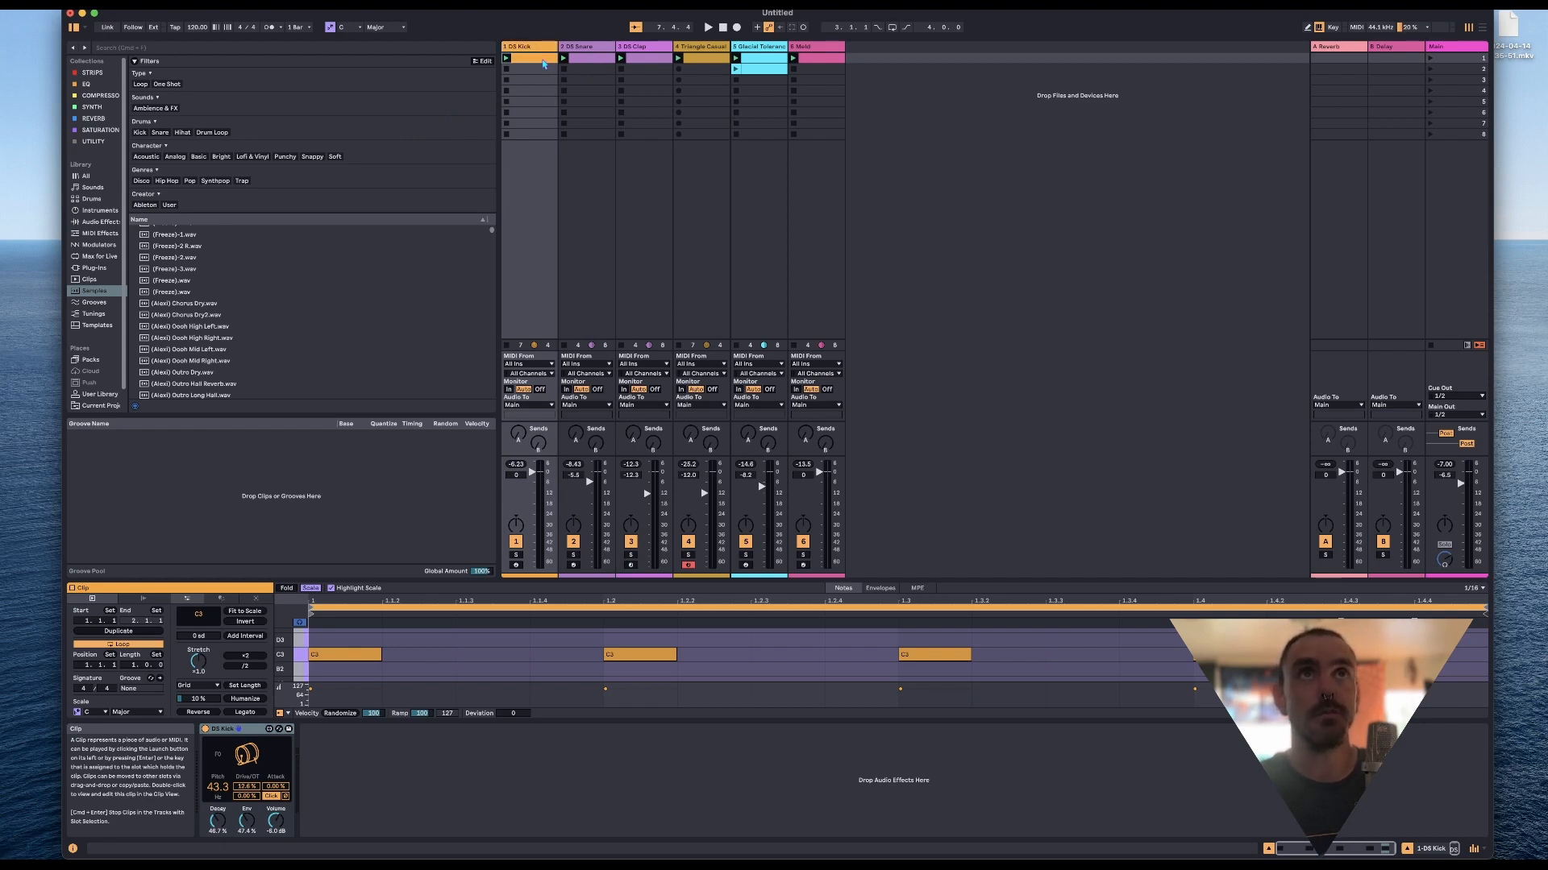
pyautogui.press('Tab')
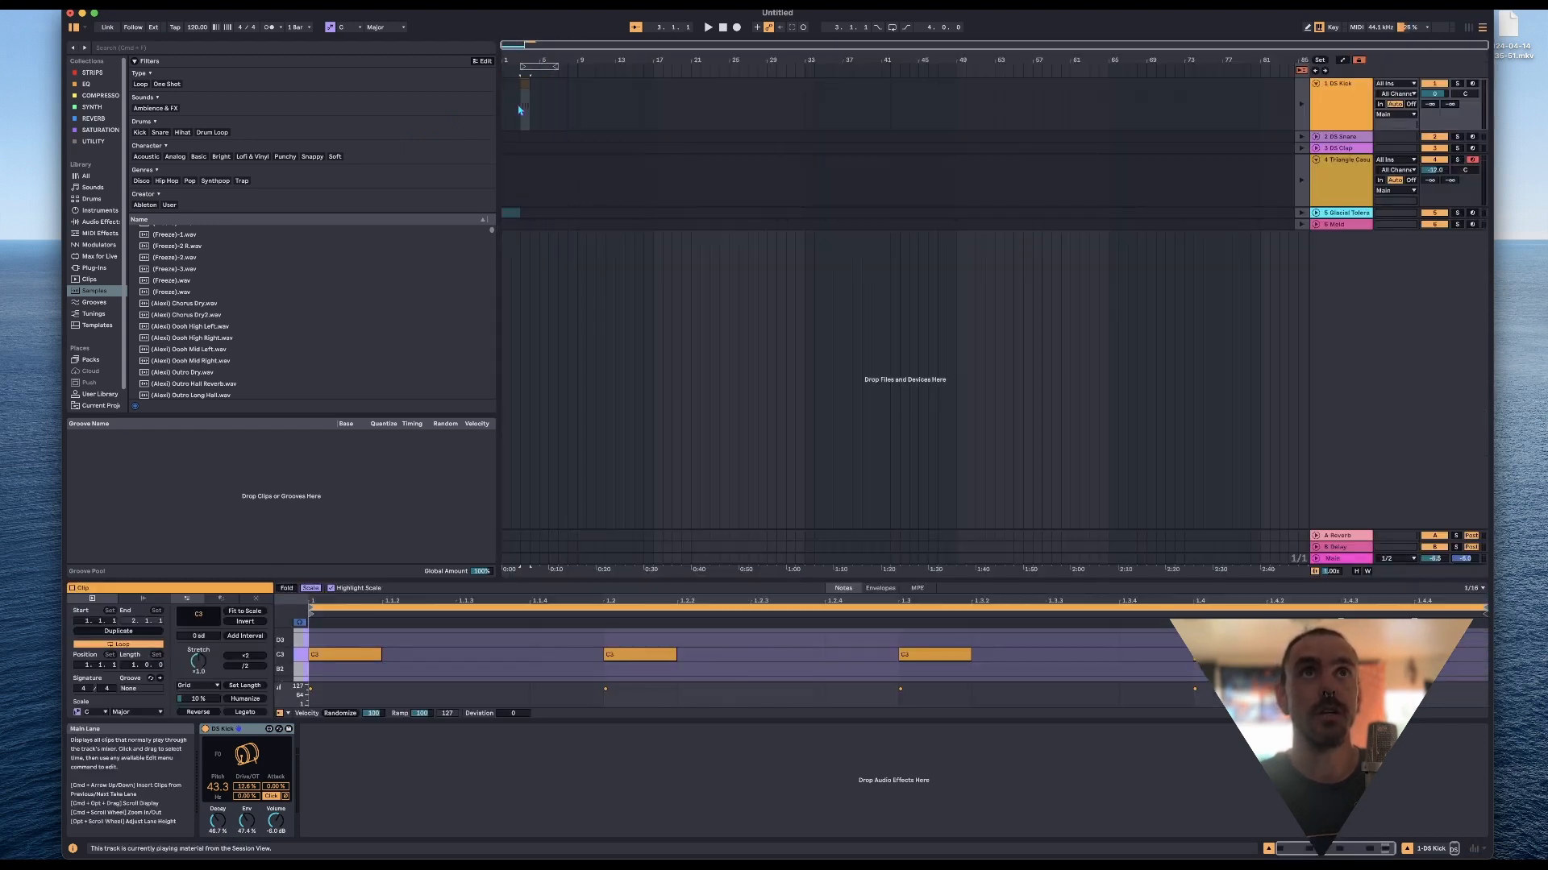
pyautogui.press('Tab')
pyautogui.press('Tab')
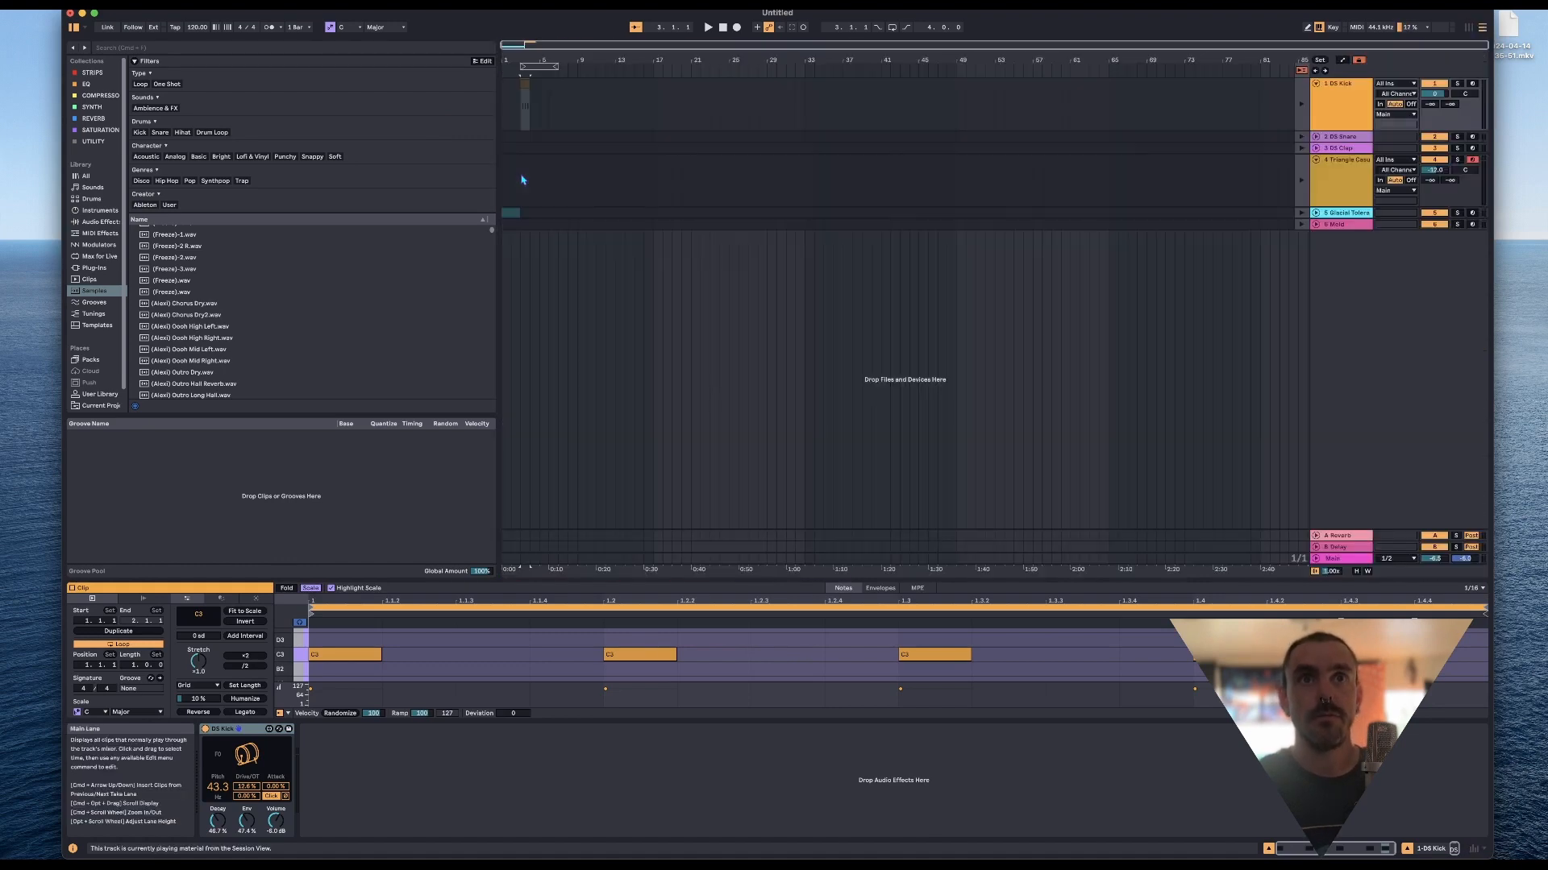
pyautogui.press('Tab')
pyautogui.press('Tab')
pyautogui.press('Tab')
pyautogui.press('Tab')
pyautogui.press('Tab')
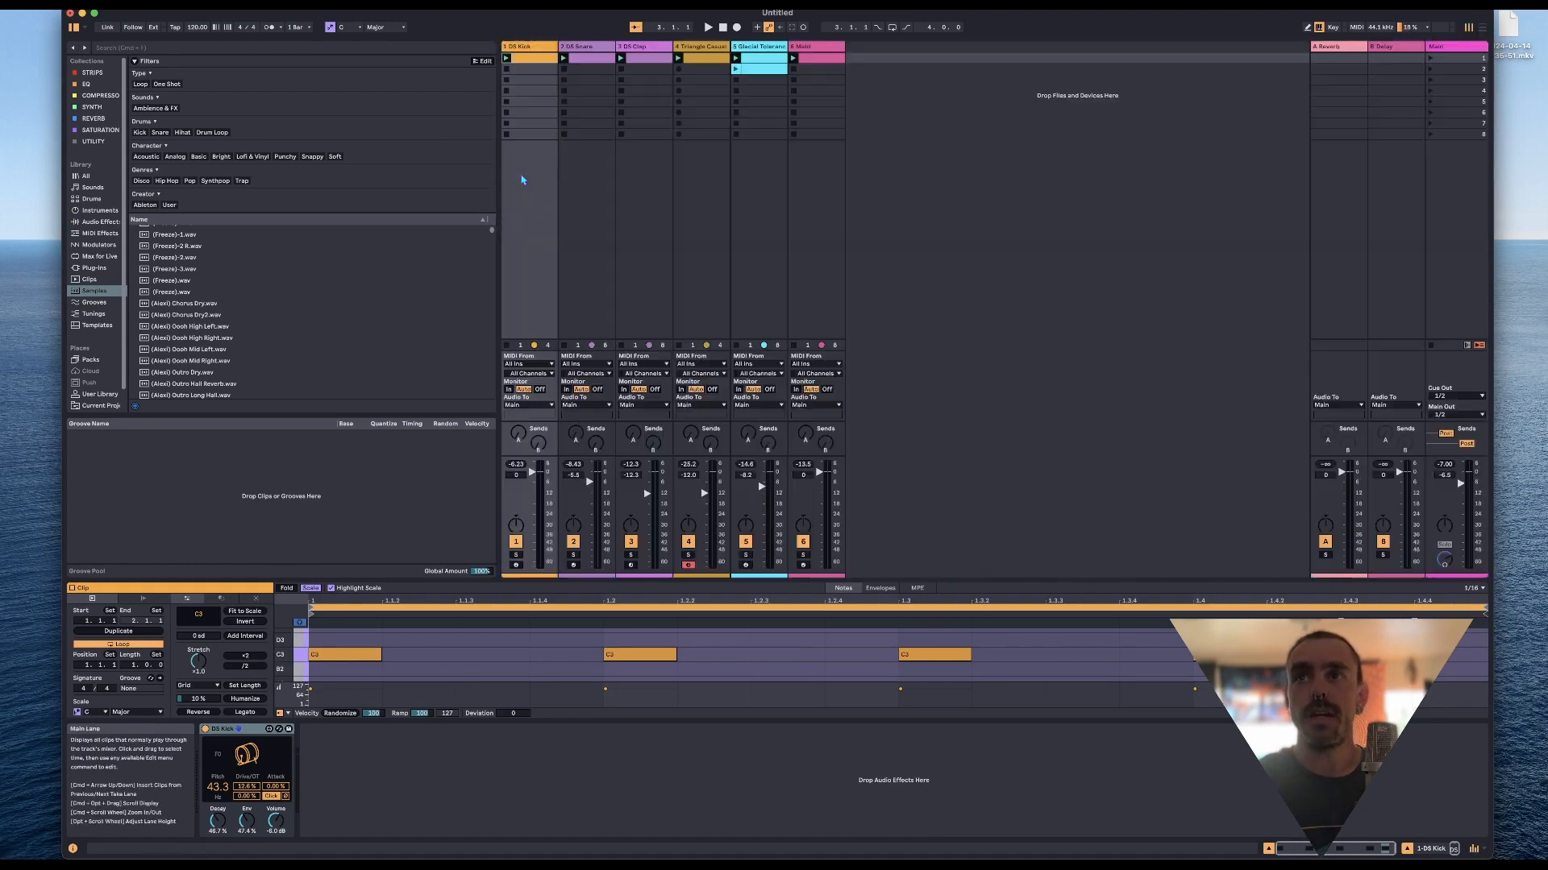
pyautogui.press('Tab')
pyautogui.press('Tab')
pyautogui.press('Tab')
pyautogui.press('Tab')
pyautogui.press('Tab')
pyautogui.press('Tab')
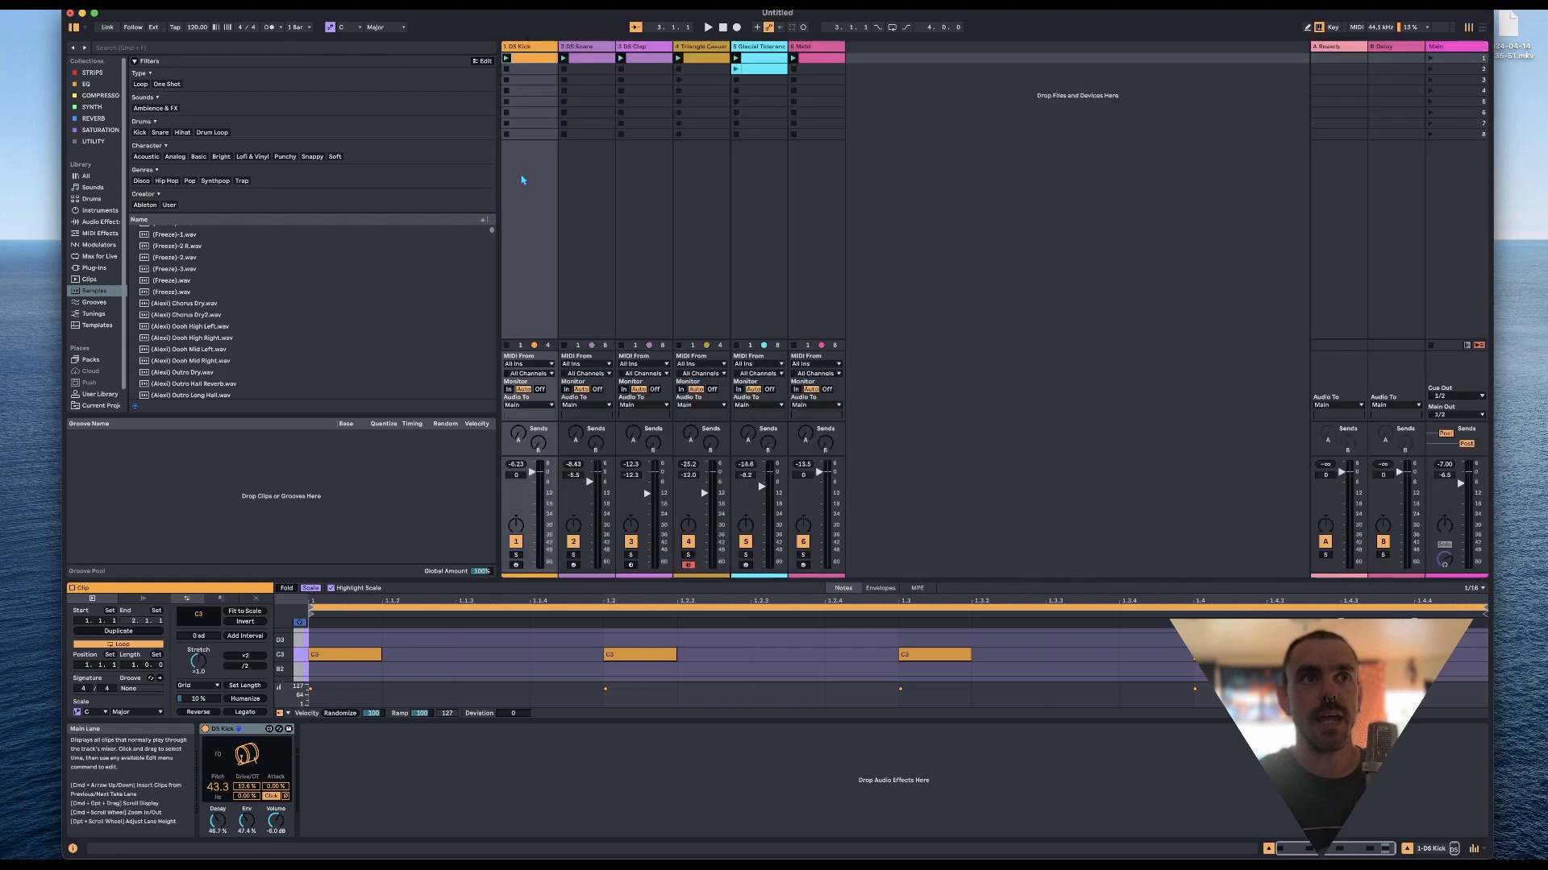
pyautogui.press('Tab')
pyautogui.press('Tab')
pyautogui.press('Tab')
pyautogui.press('Tab')
pyautogui.press('Tab')
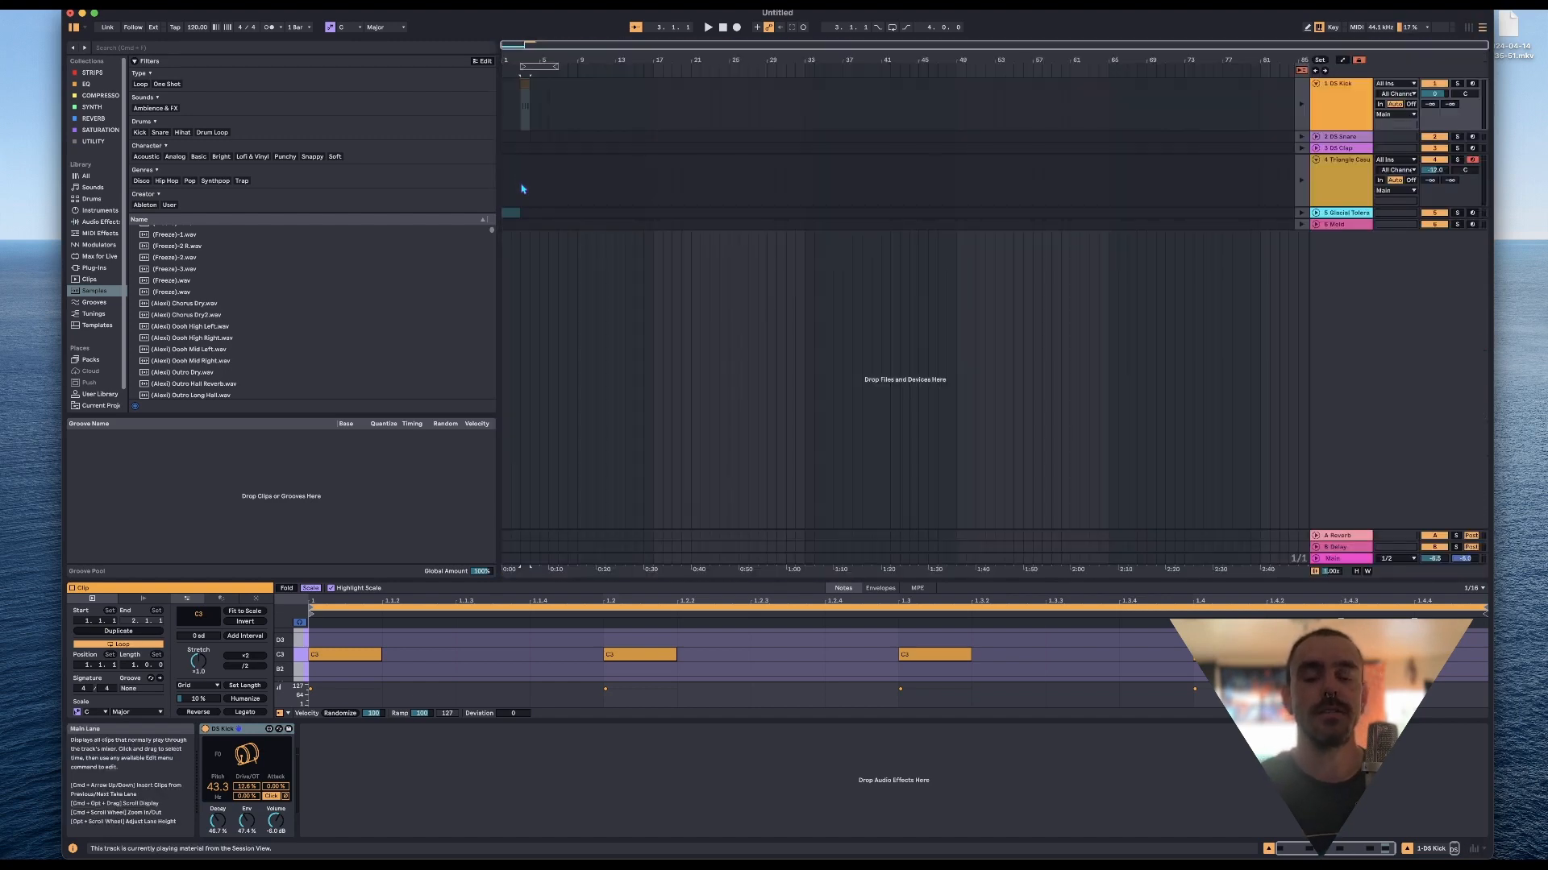
pyautogui.press('Tab')
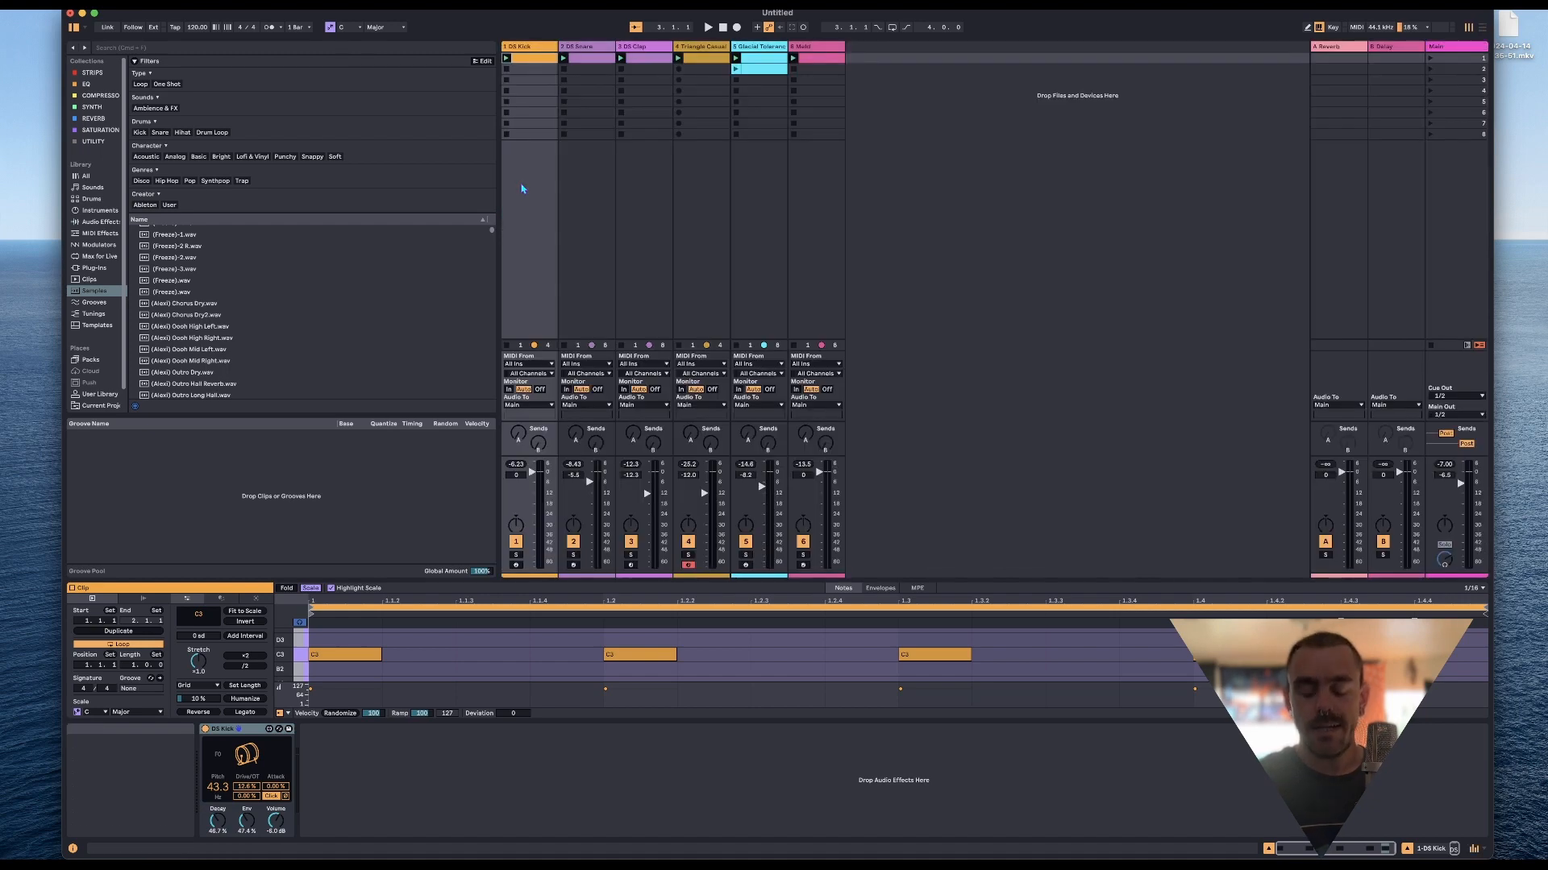
# Try the Twenty-Four Carat theme in the Theme & Colors preferences, then restore the Default theme.
pyautogui.press('super+comma')
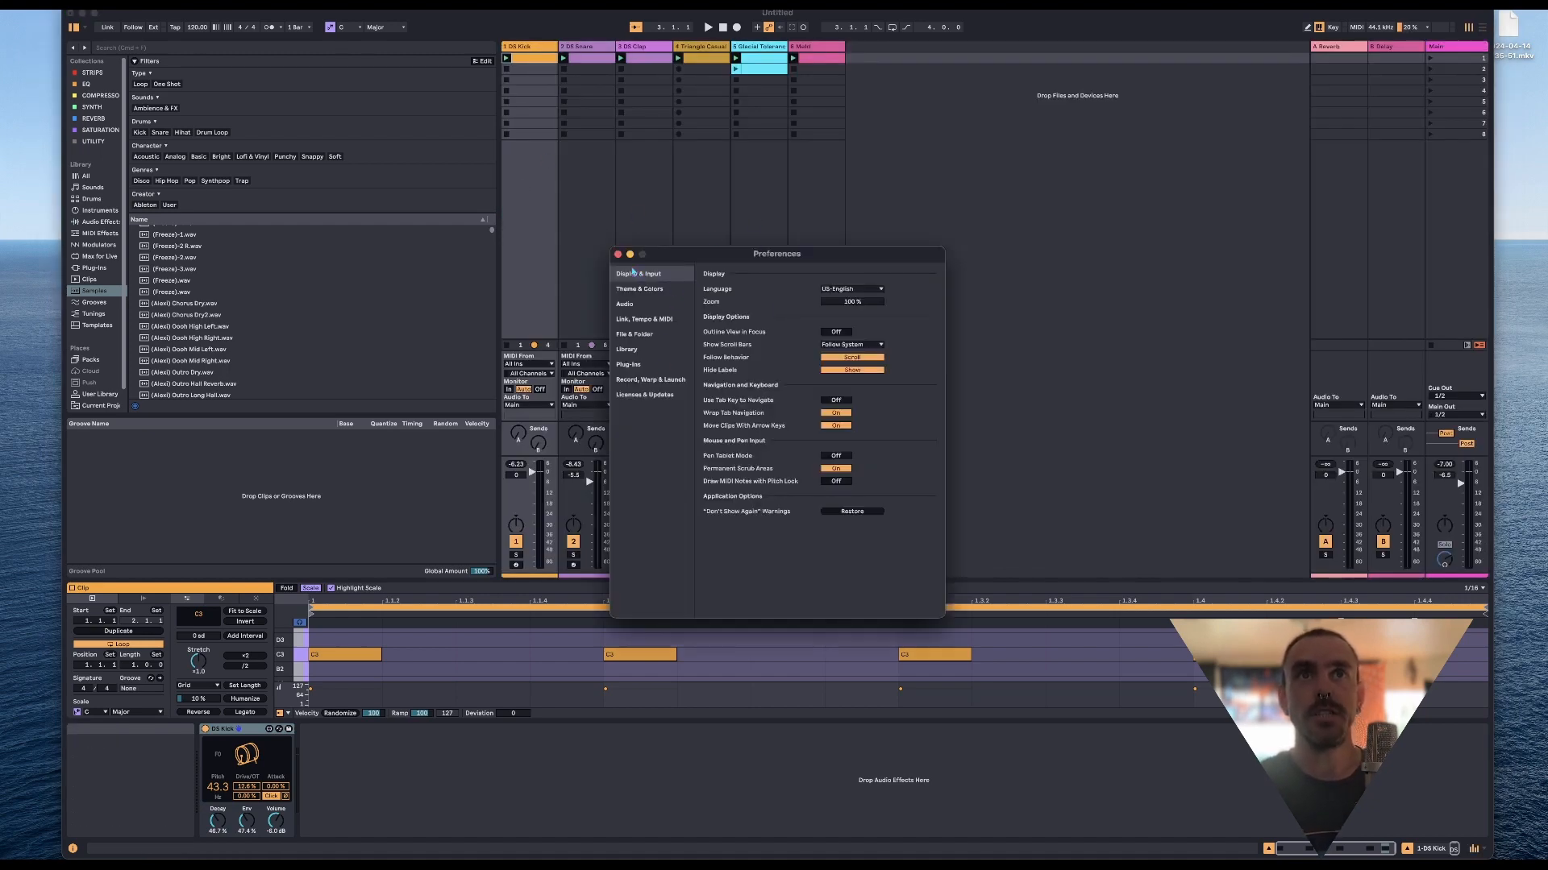
pyautogui.click(663, 295)
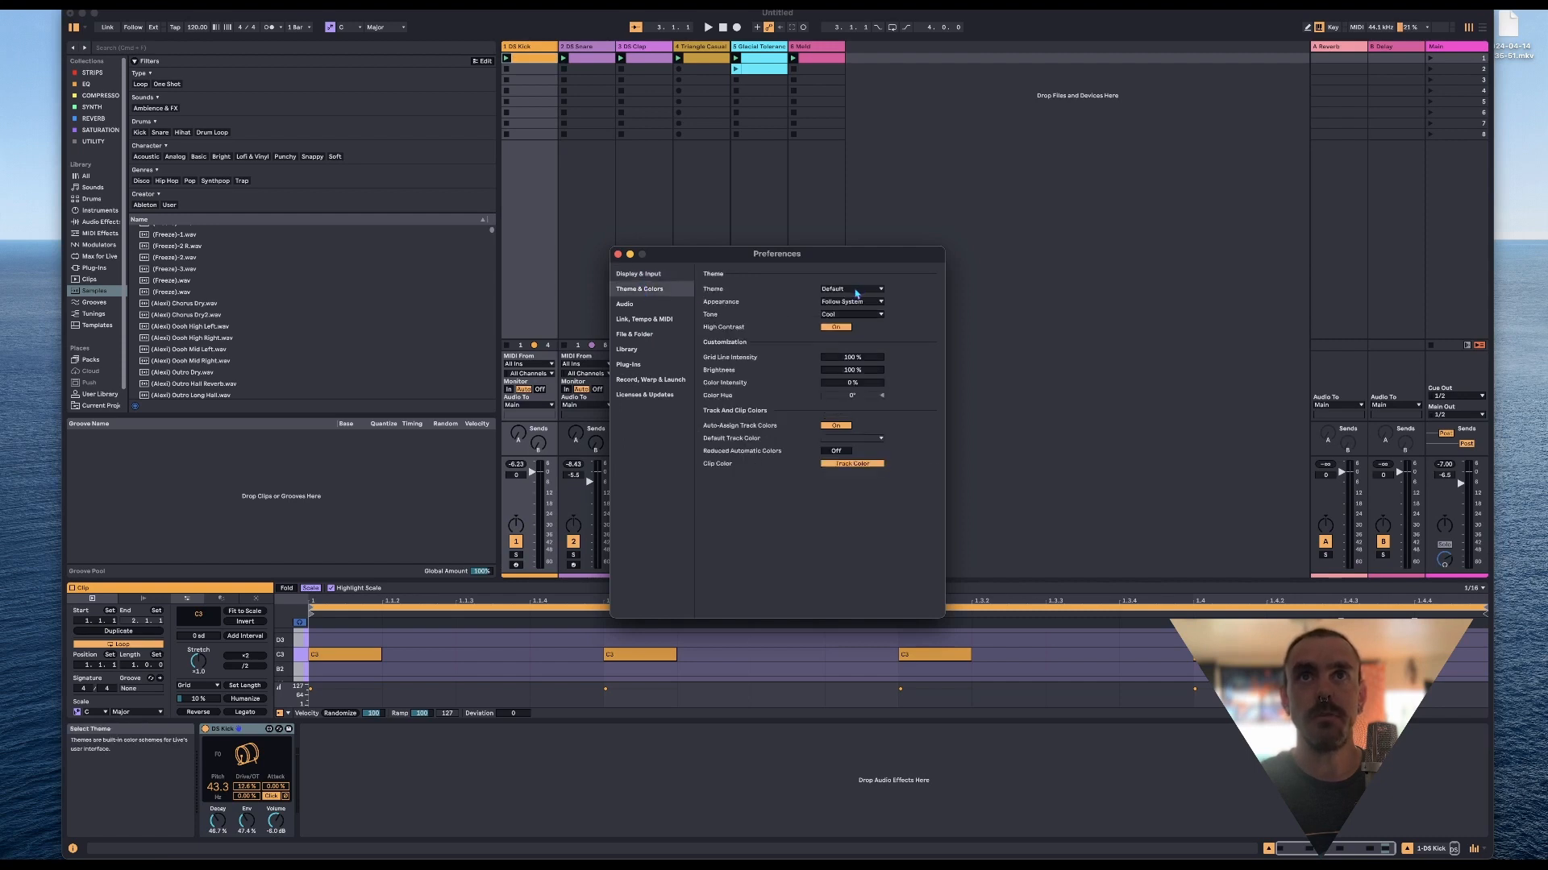
pyautogui.click(851, 288)
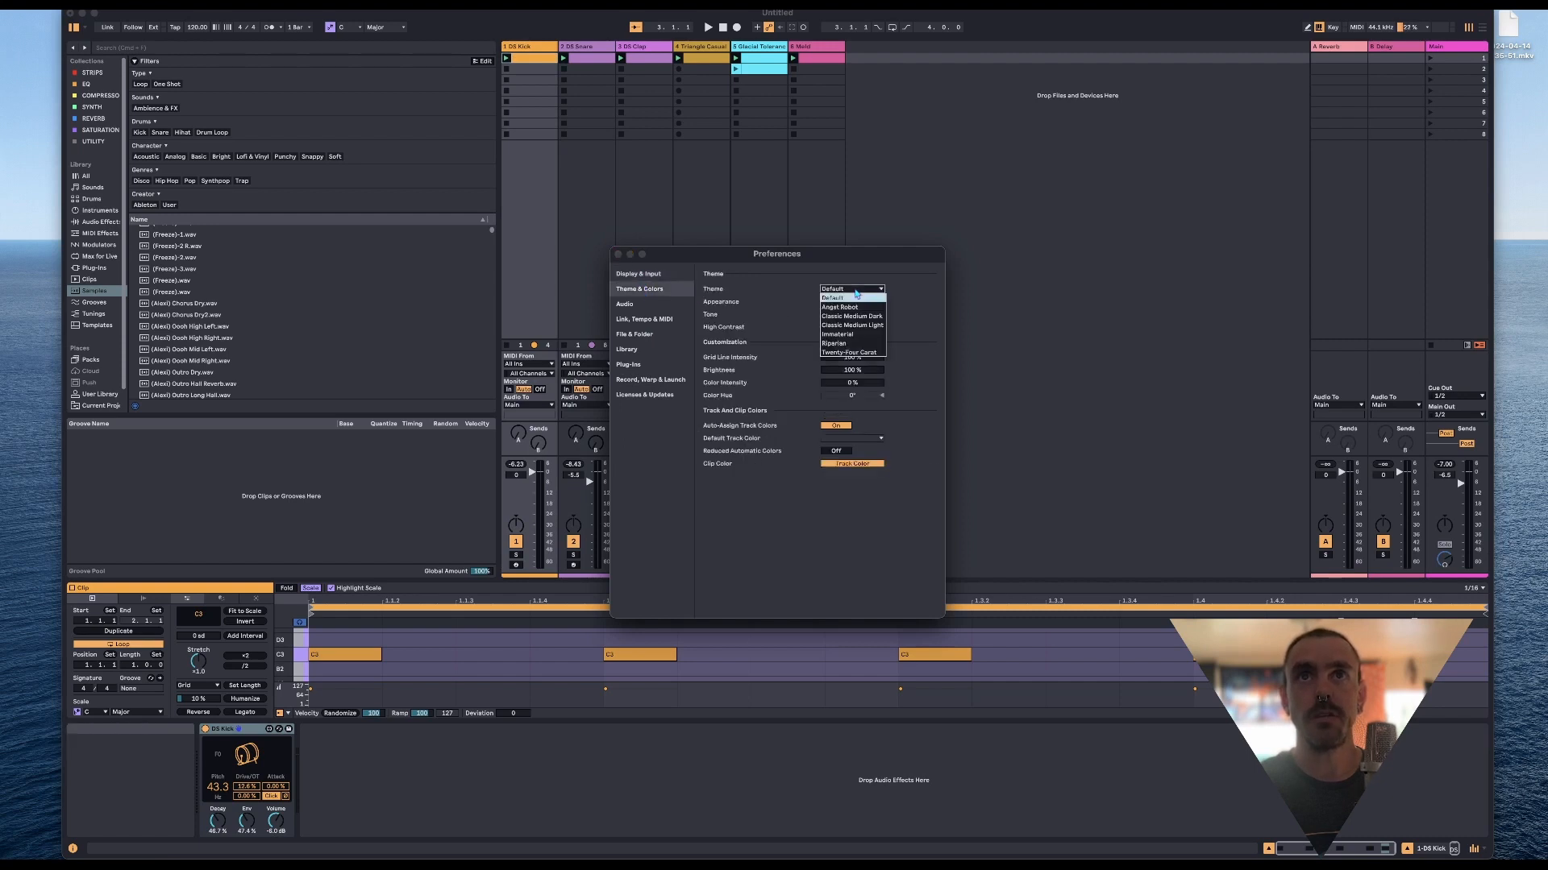
pyautogui.click(859, 353)
pyautogui.click(843, 290)
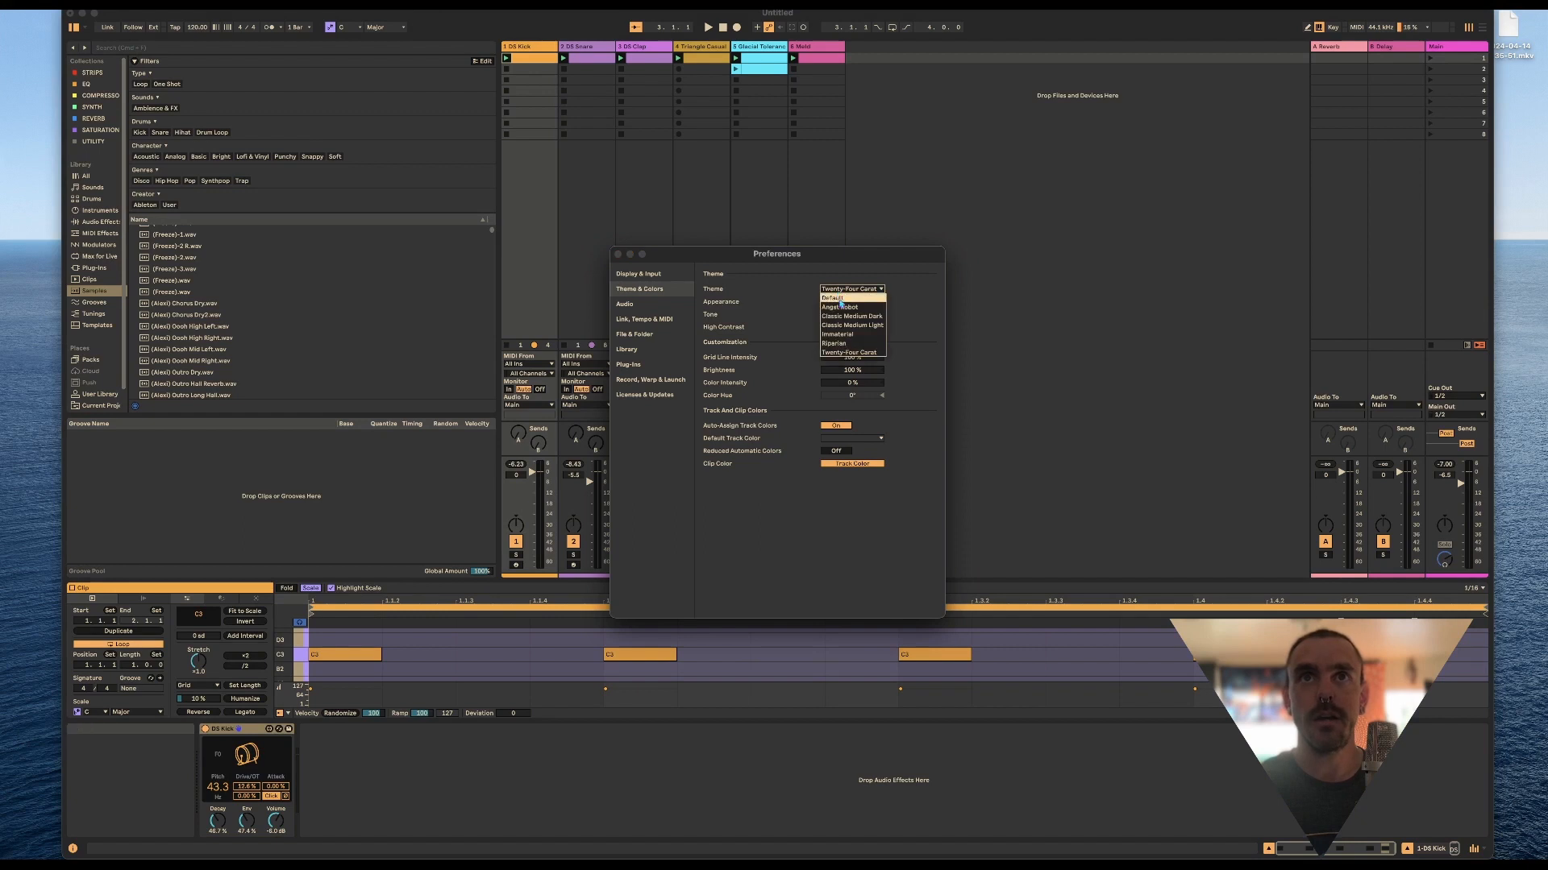
pyautogui.click(839, 299)
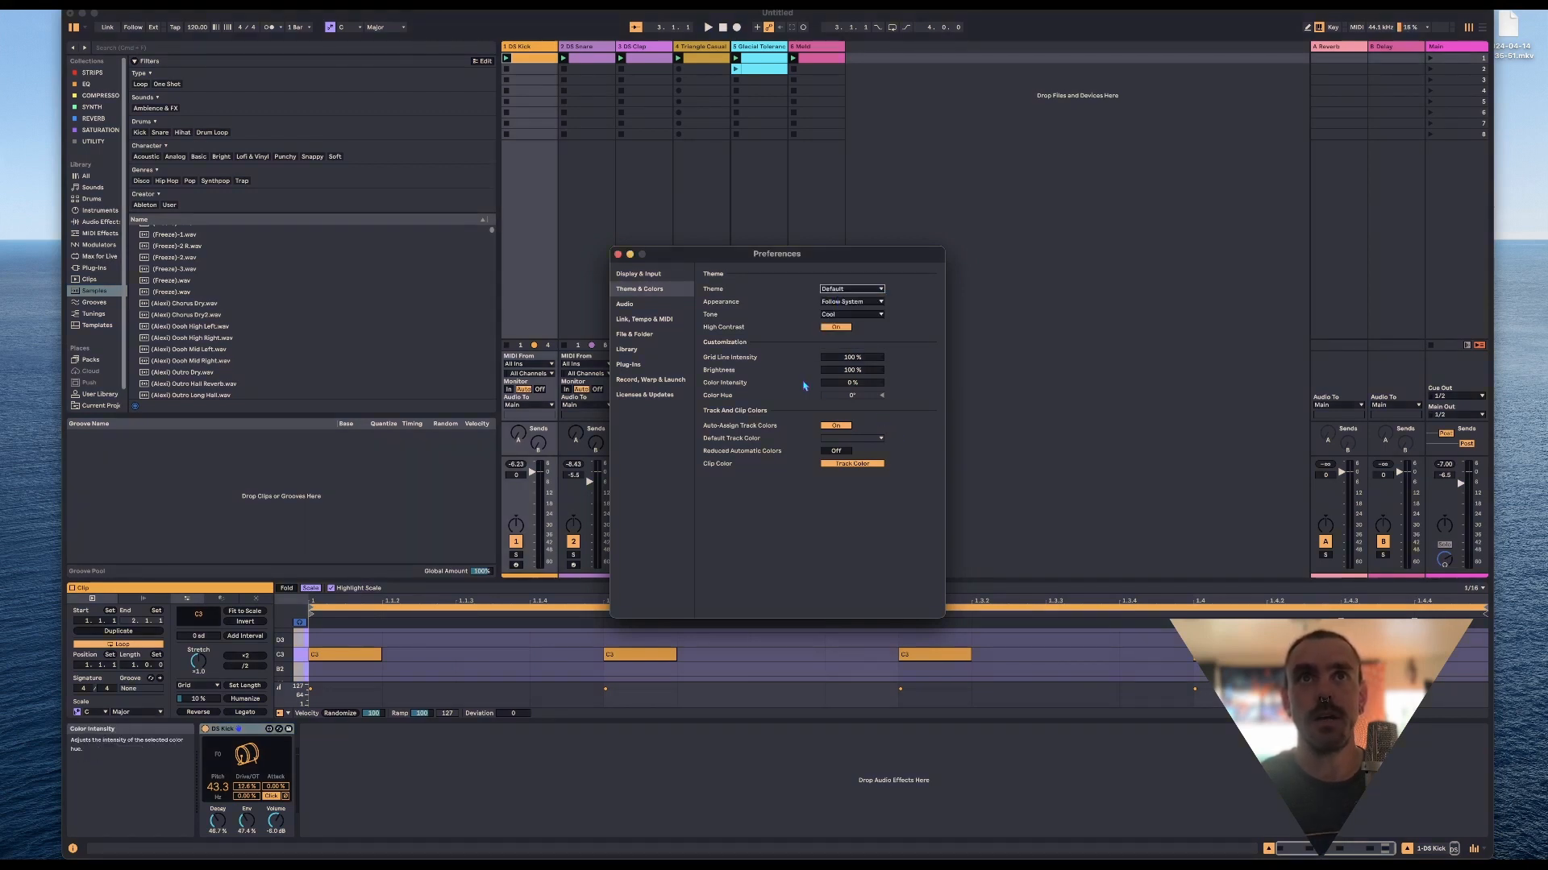
# Try the Neutral and Warm tones and a 200 % grid line intensity, restoring the Cool tone and 100 % intensity.
pyautogui.click(850, 301)
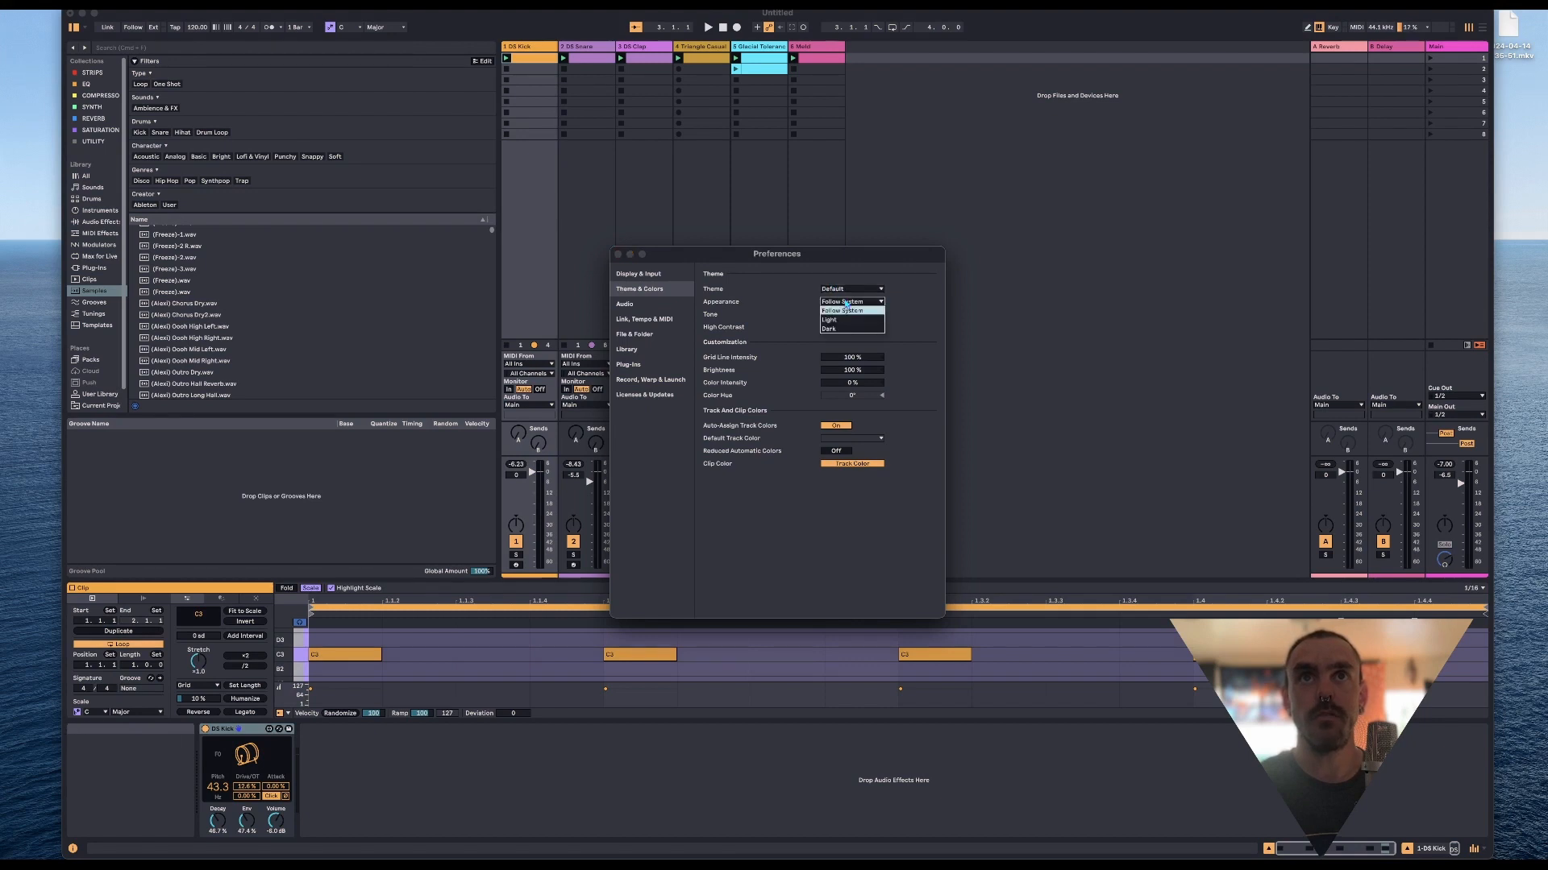
pyautogui.click(743, 327)
pyautogui.click(851, 314)
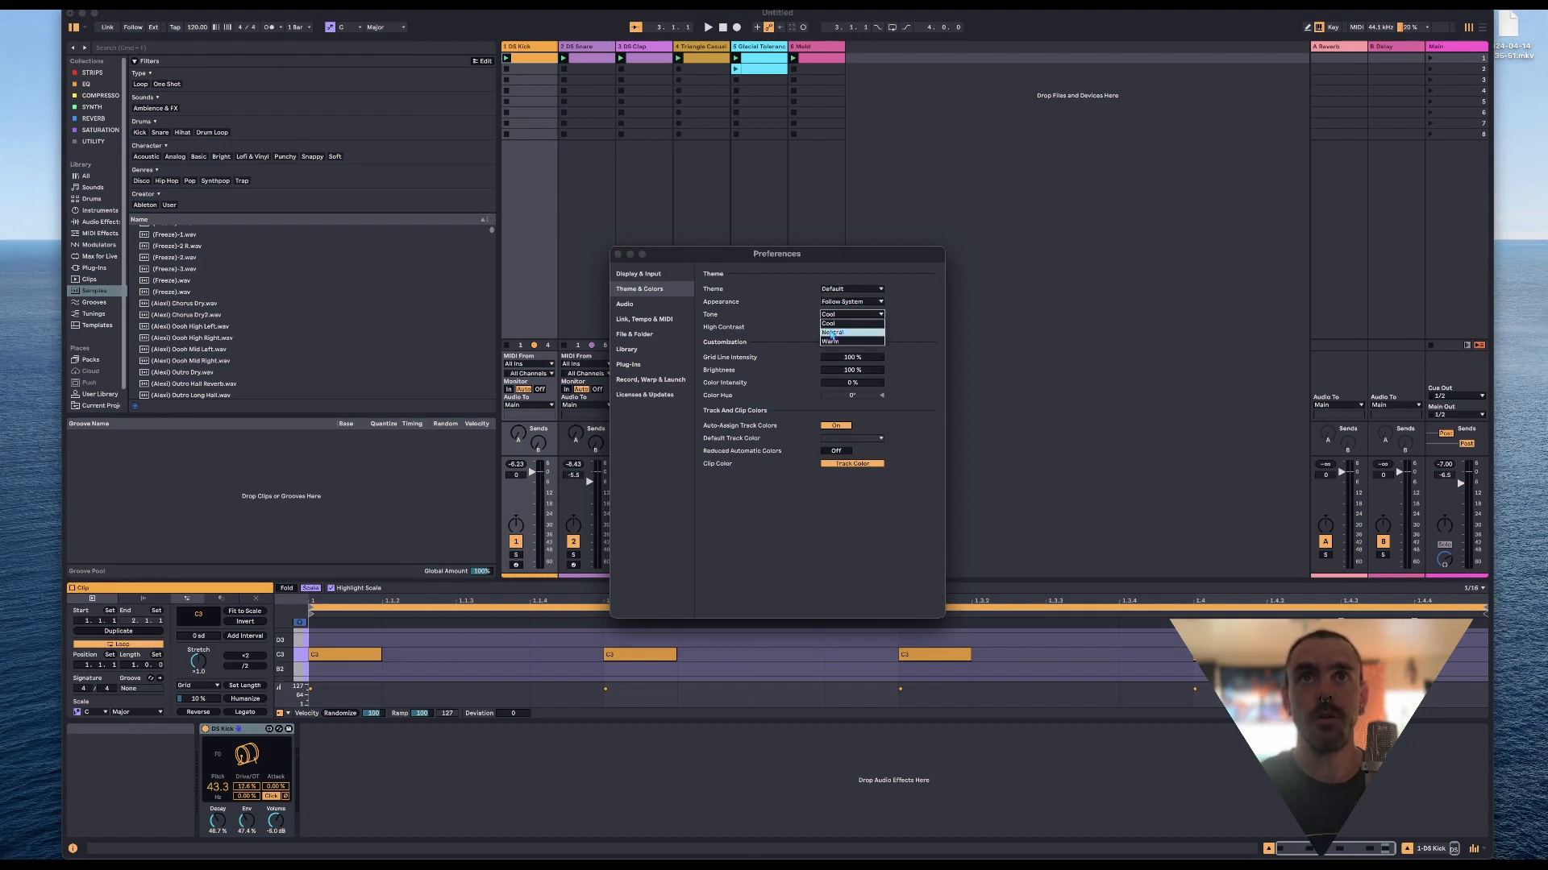
pyautogui.click(830, 332)
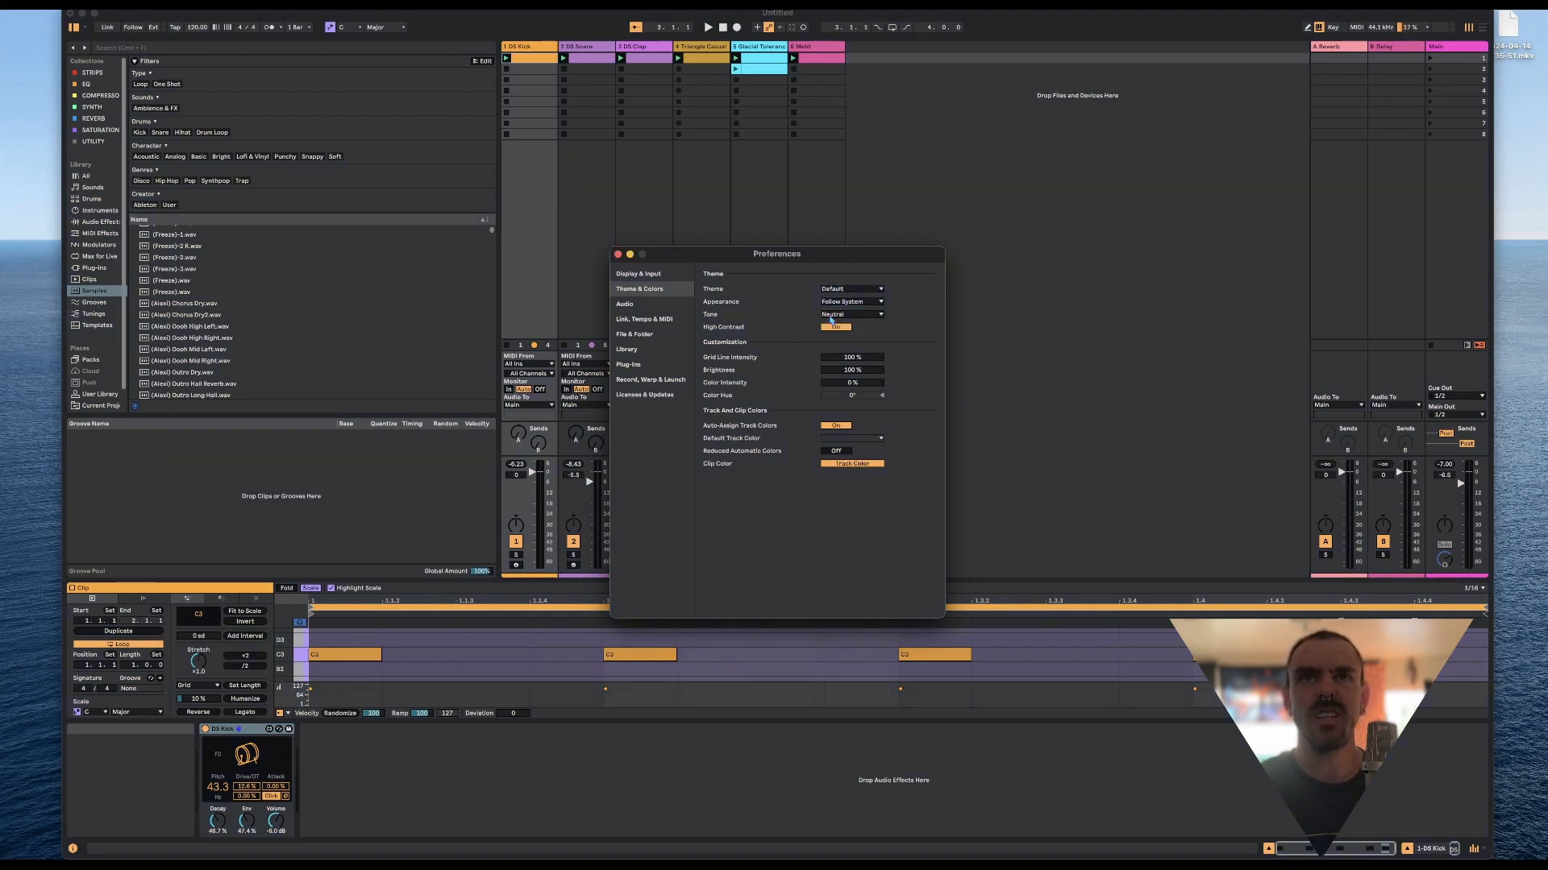
pyautogui.click(831, 315)
pyautogui.click(843, 347)
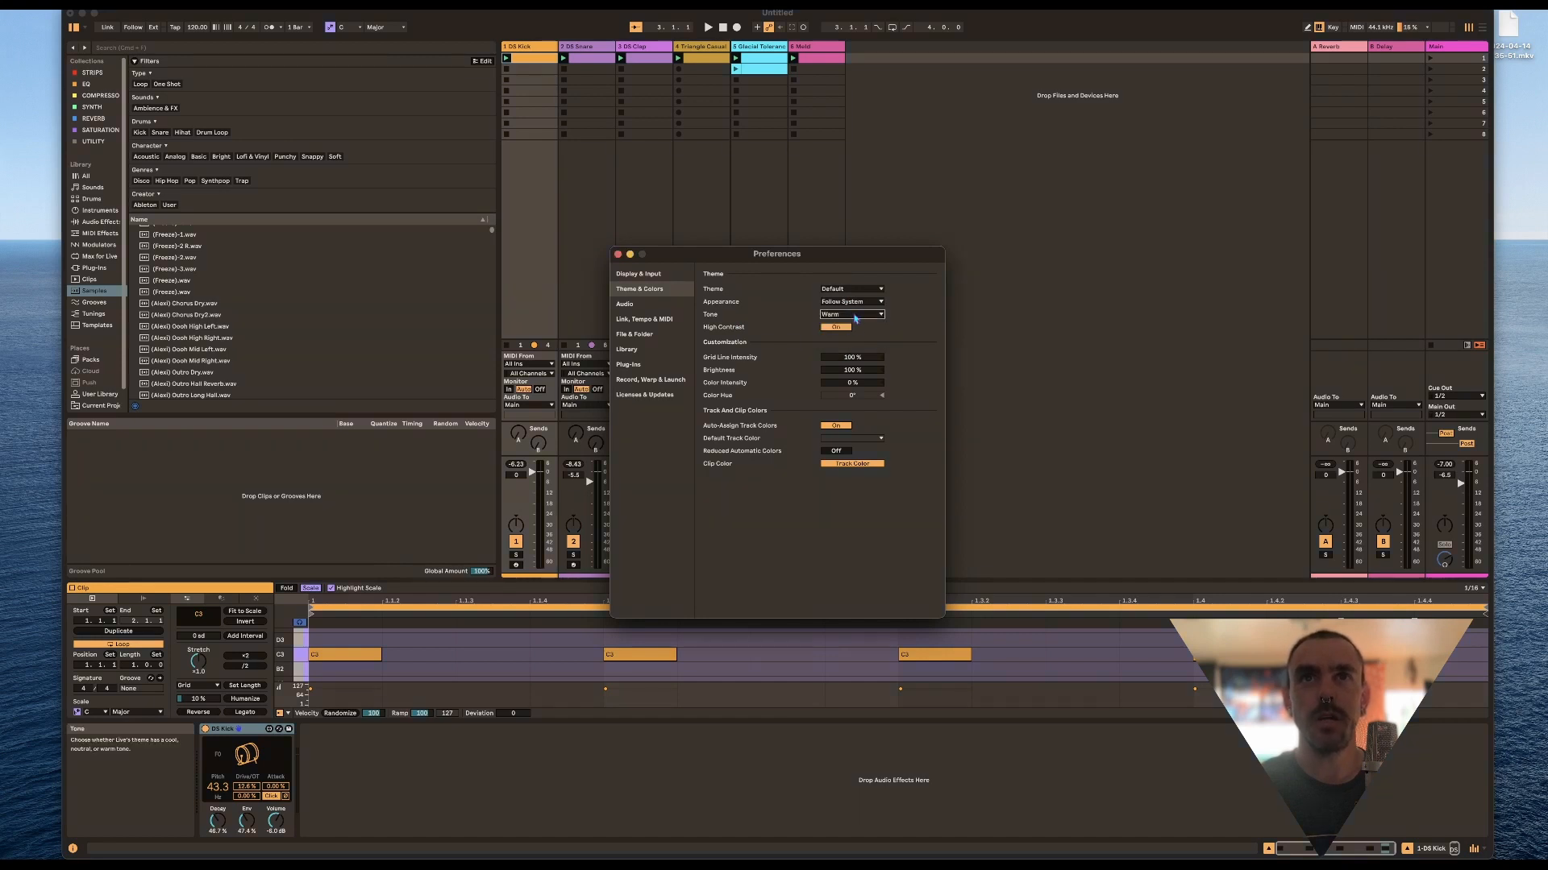
pyautogui.click(855, 319)
pyautogui.click(838, 322)
pyautogui.moveTo(872, 362); pyautogui.dragTo(869, 282)
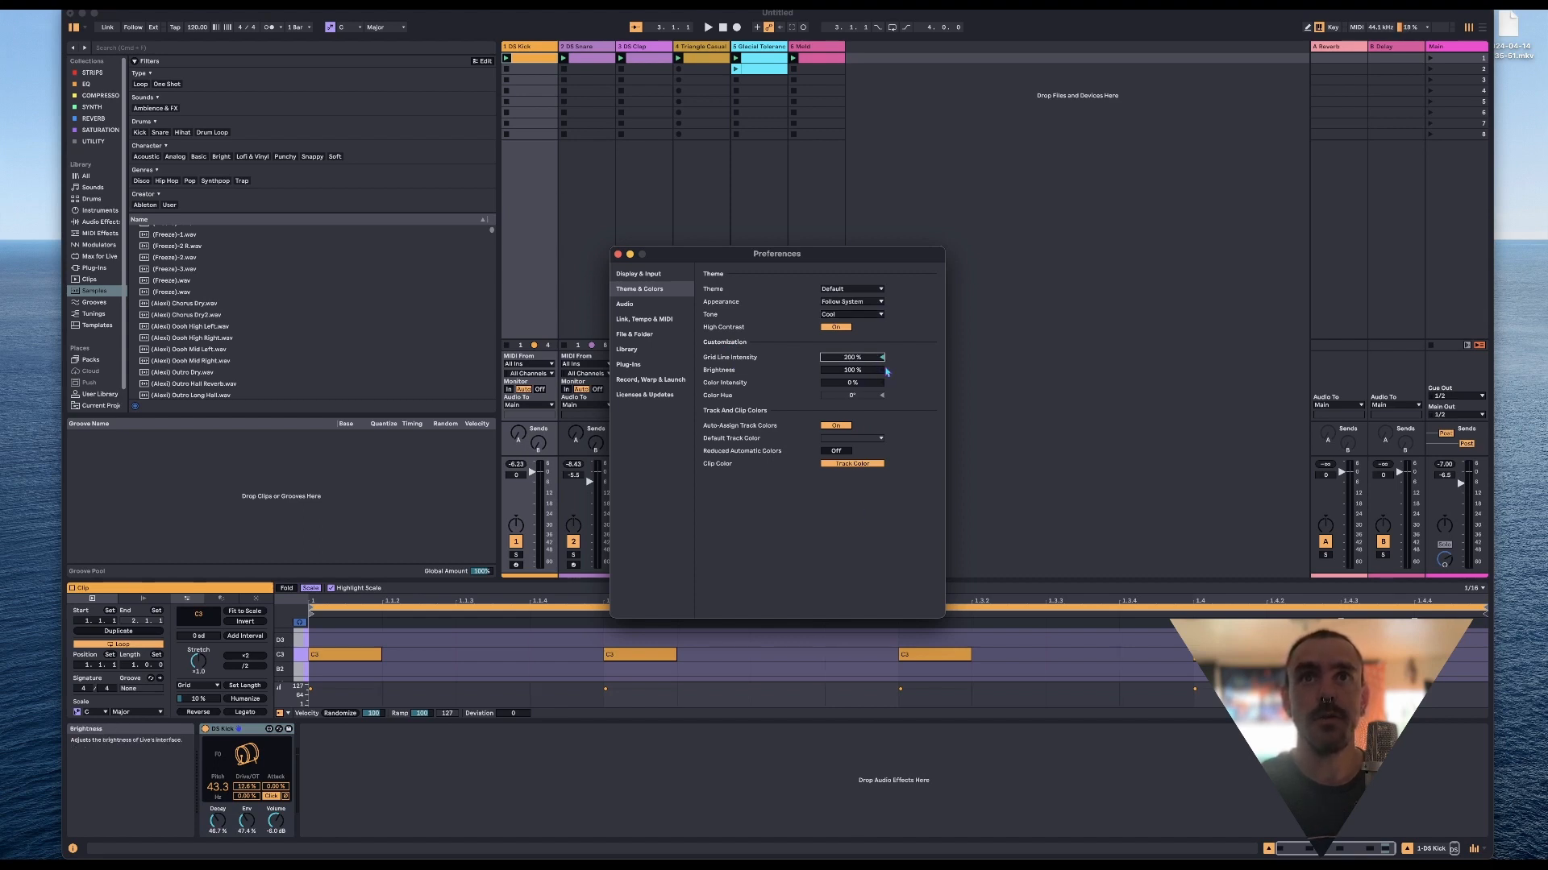
pyautogui.press('Delete')
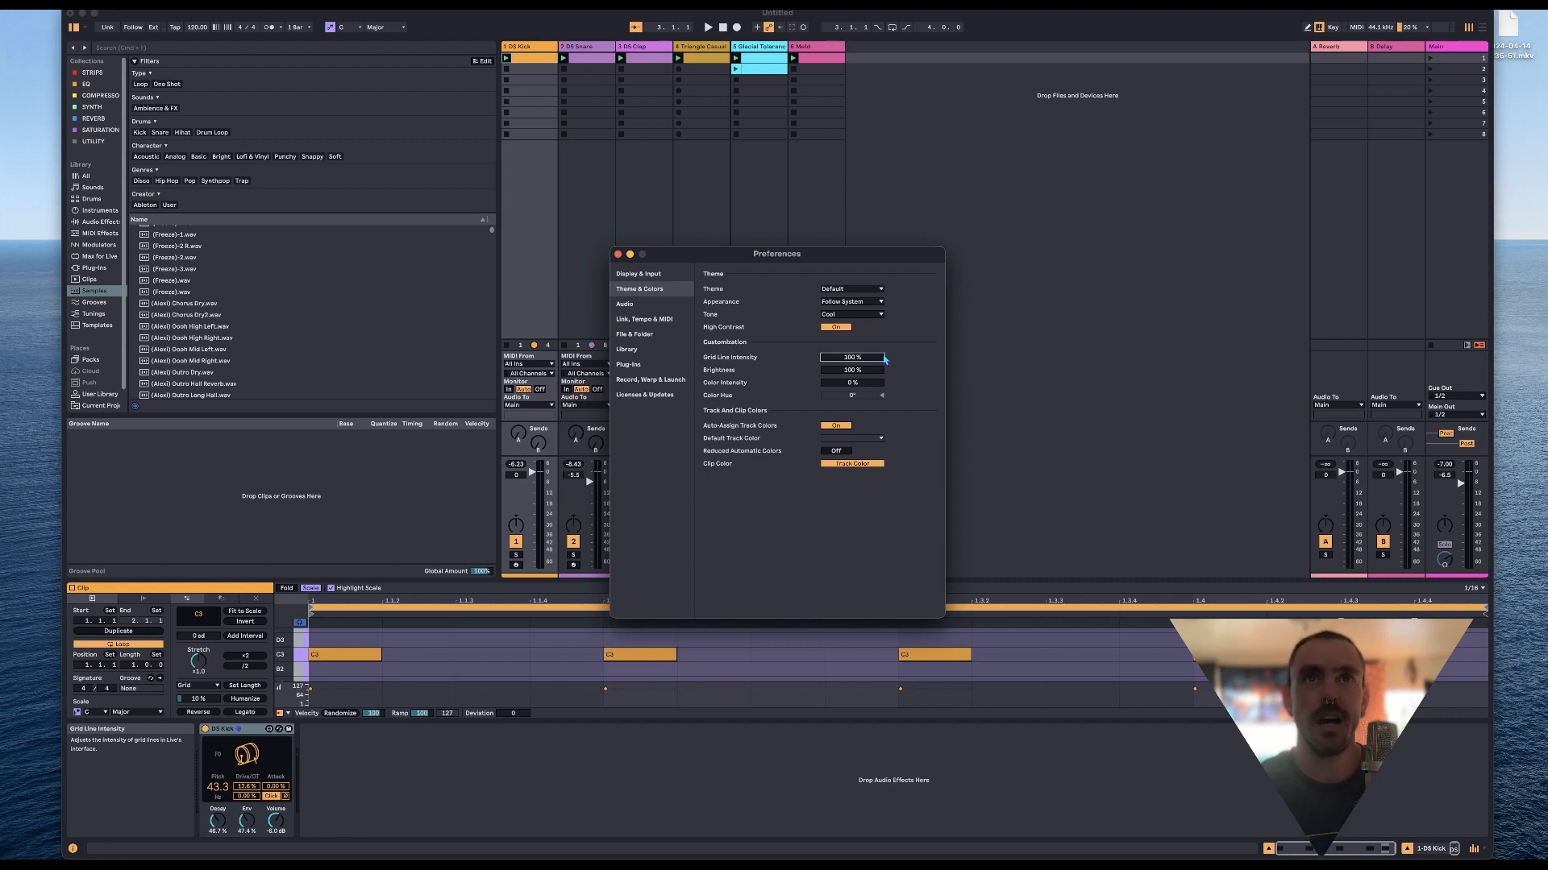
# Review the Audio and the Link, Tempo & MIDI preferences, including the sync details of the Pro40 input port.
pyautogui.click(652, 306)
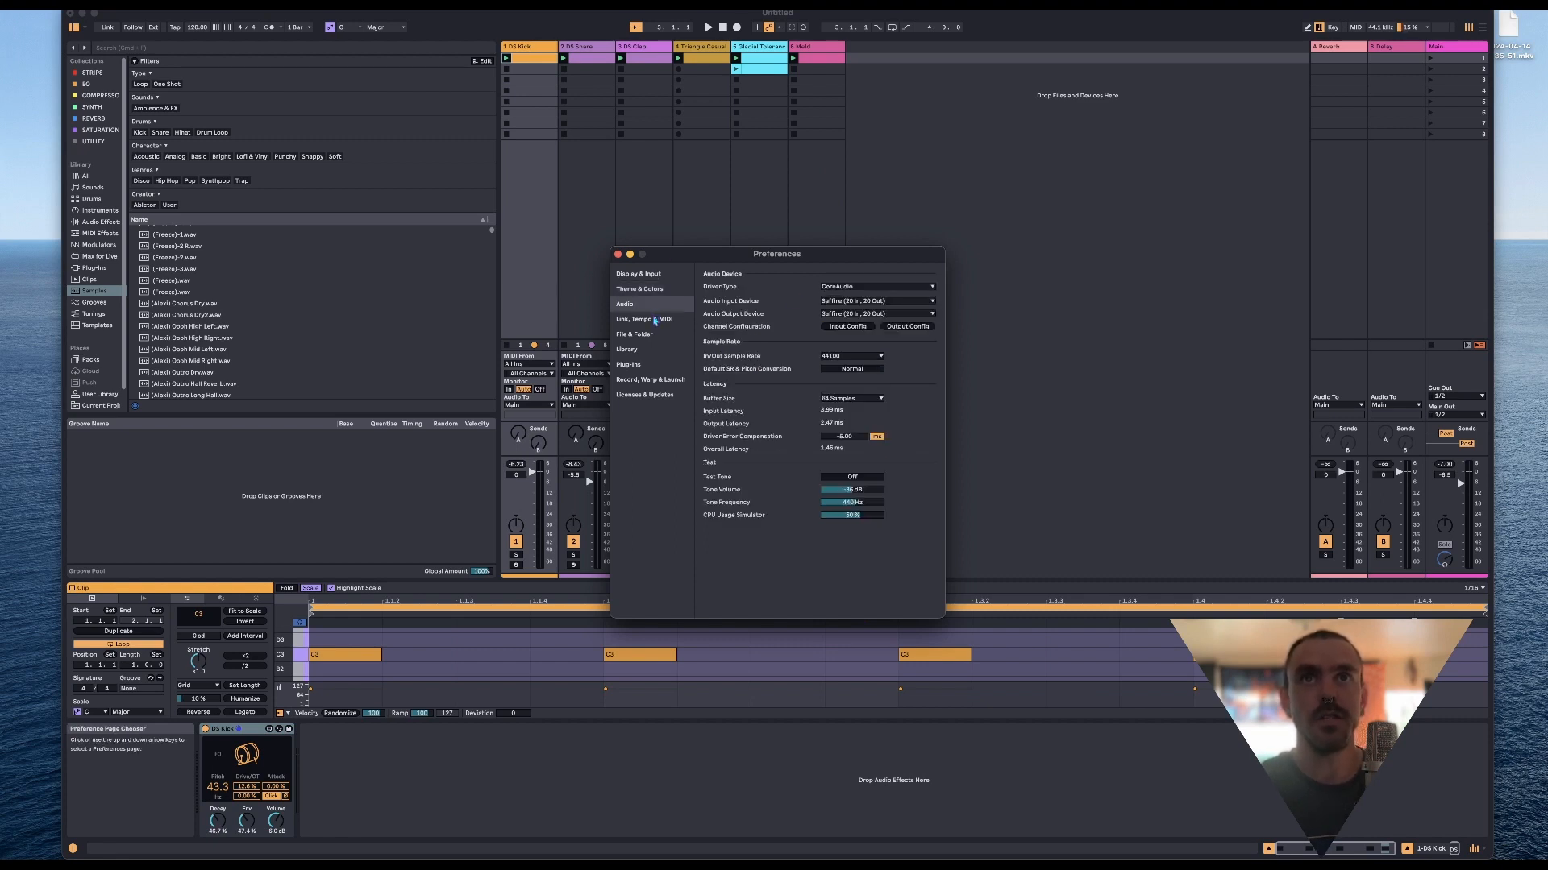
pyautogui.click(655, 320)
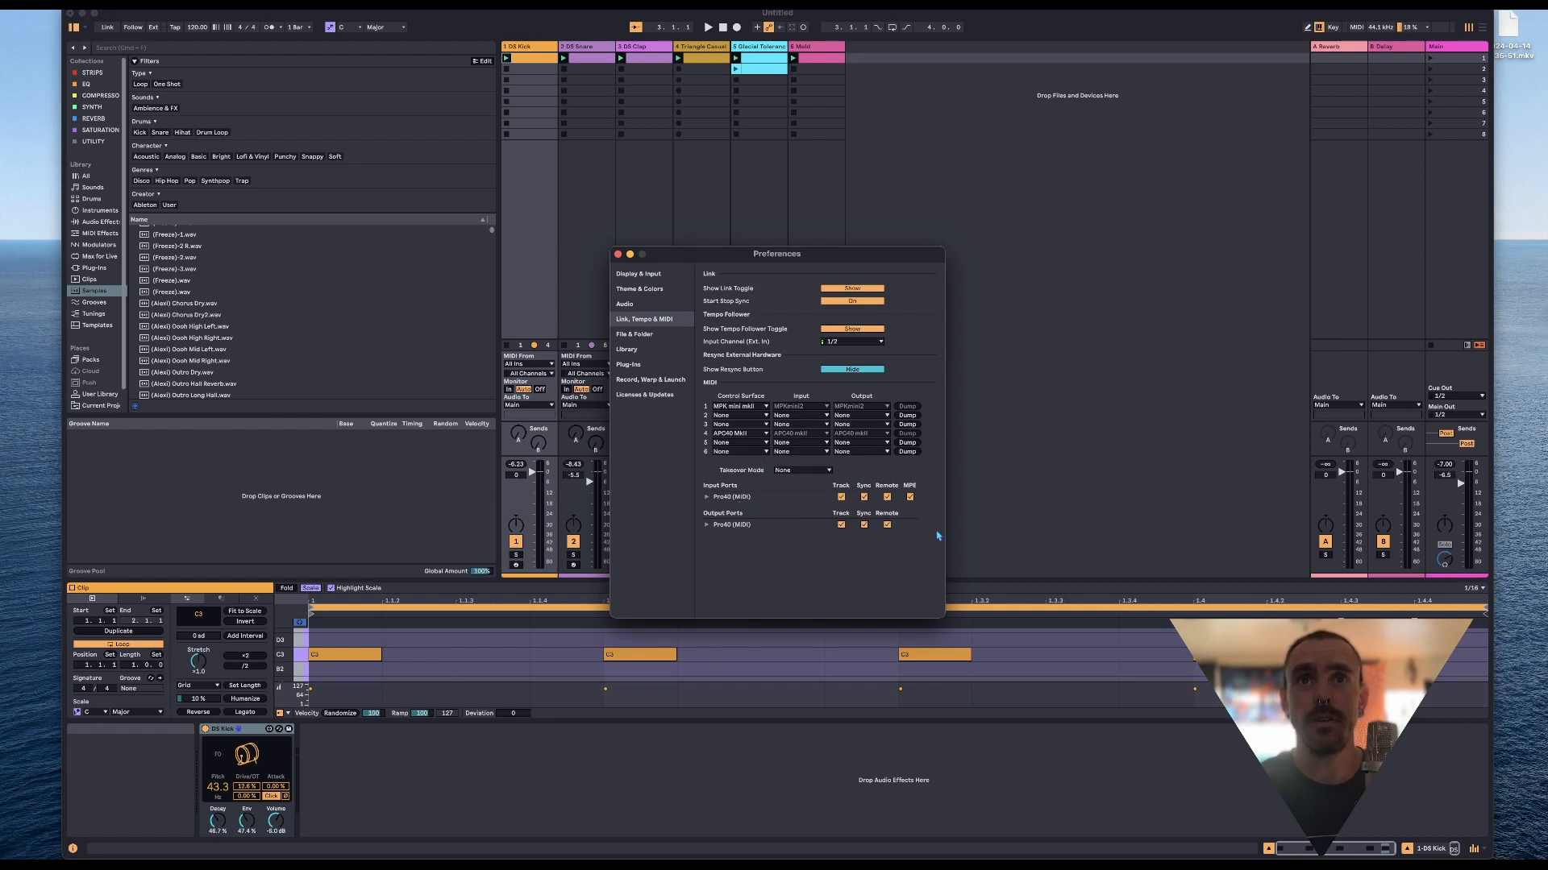
pyautogui.click(707, 496)
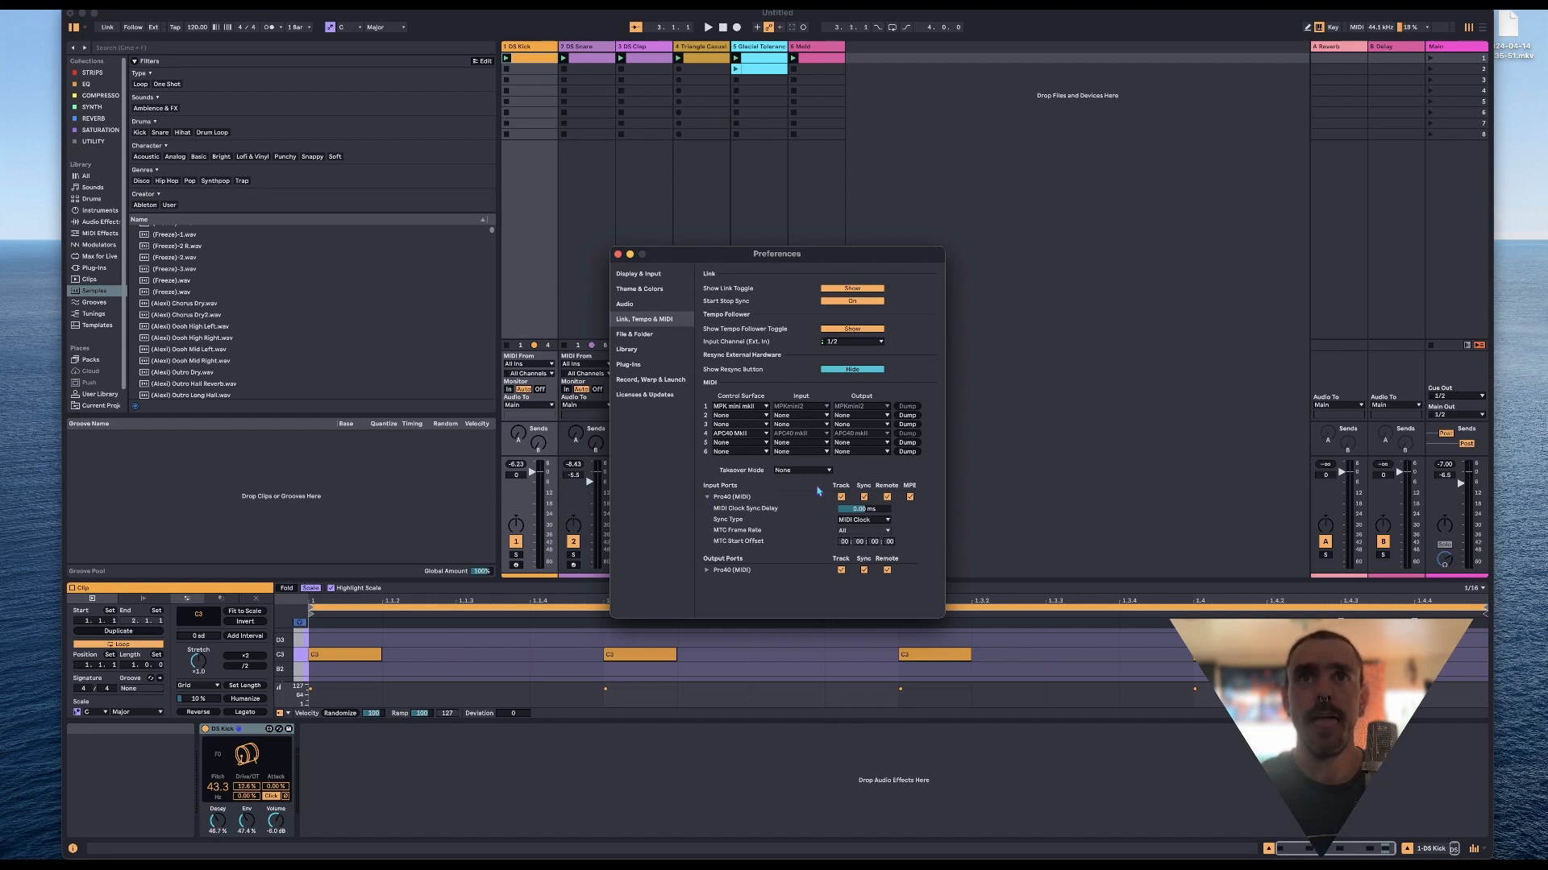
pyautogui.click(707, 497)
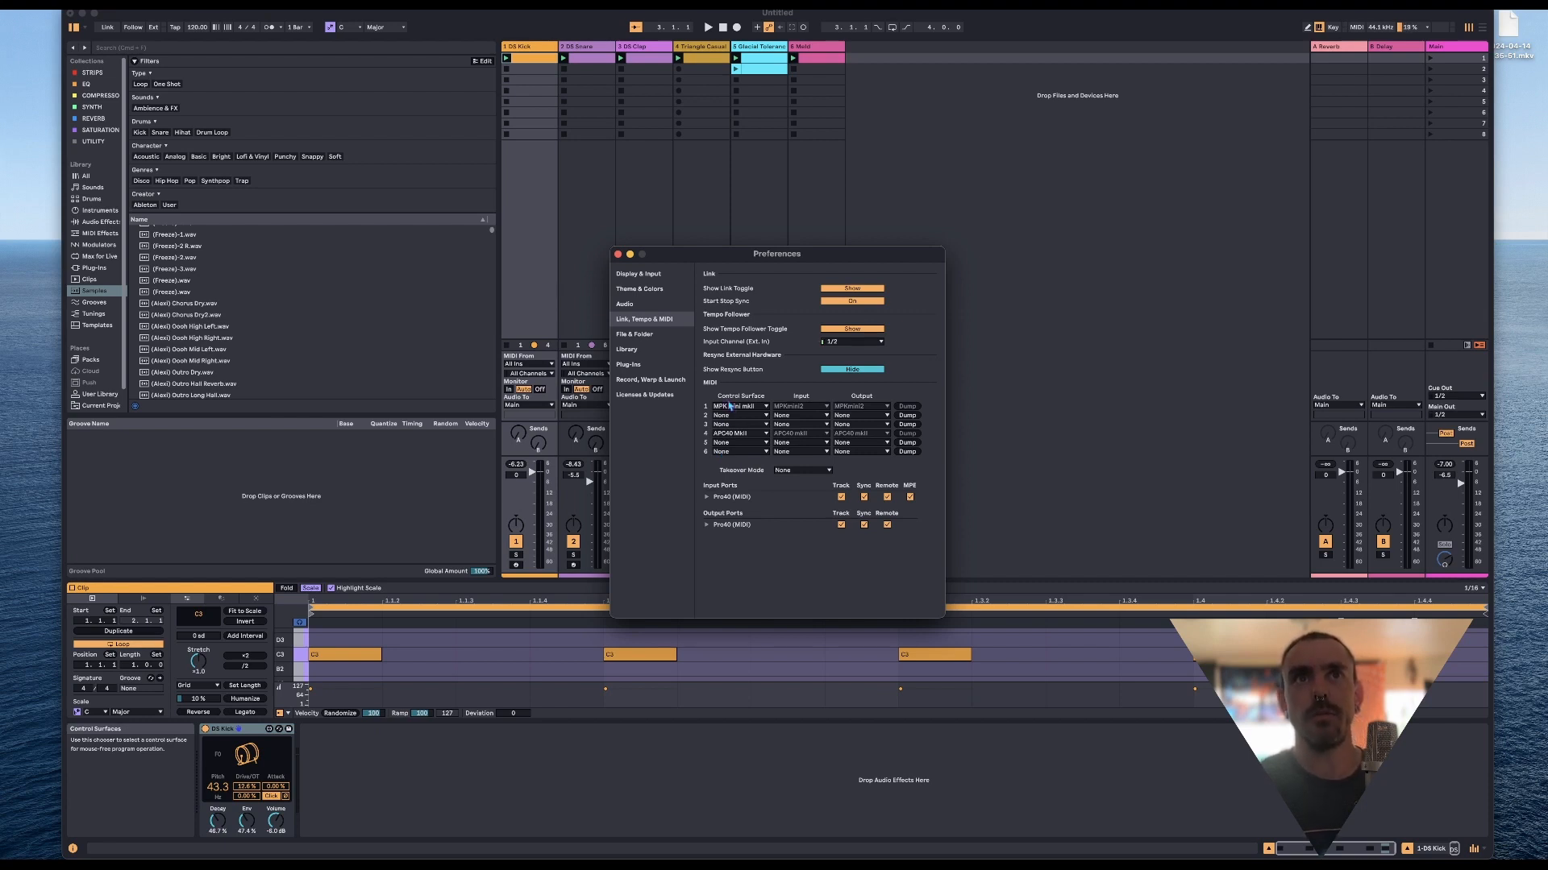
# Review the remaining preferences pages from File & Folder to Licenses & Updates, revisit Plug-Ins, and close the preferences.
pyautogui.click(629, 334)
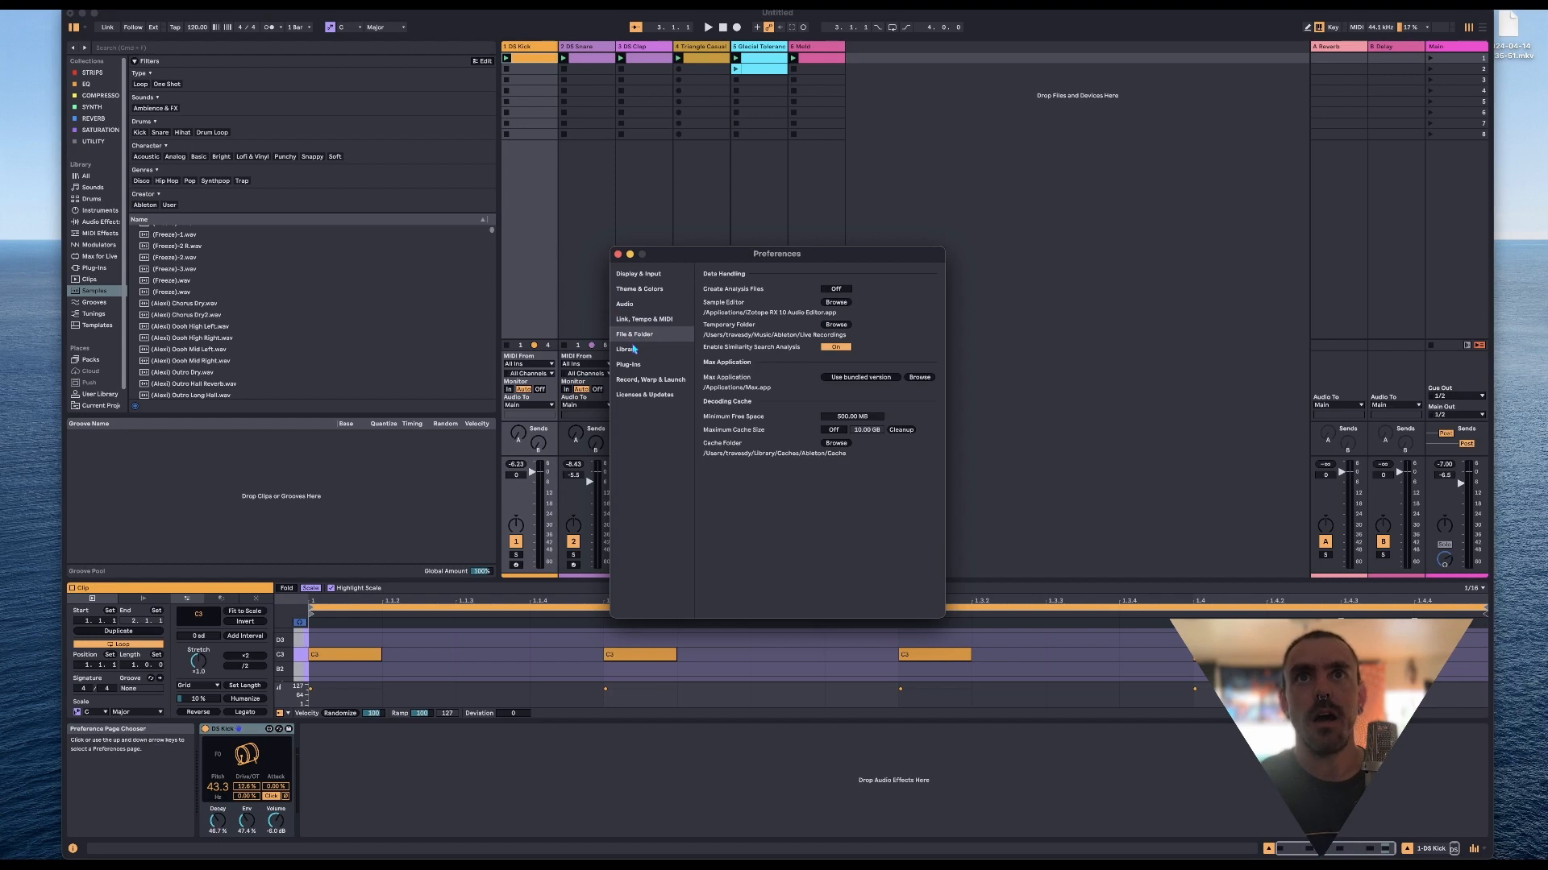
pyautogui.click(632, 349)
pyautogui.click(634, 364)
pyautogui.click(636, 380)
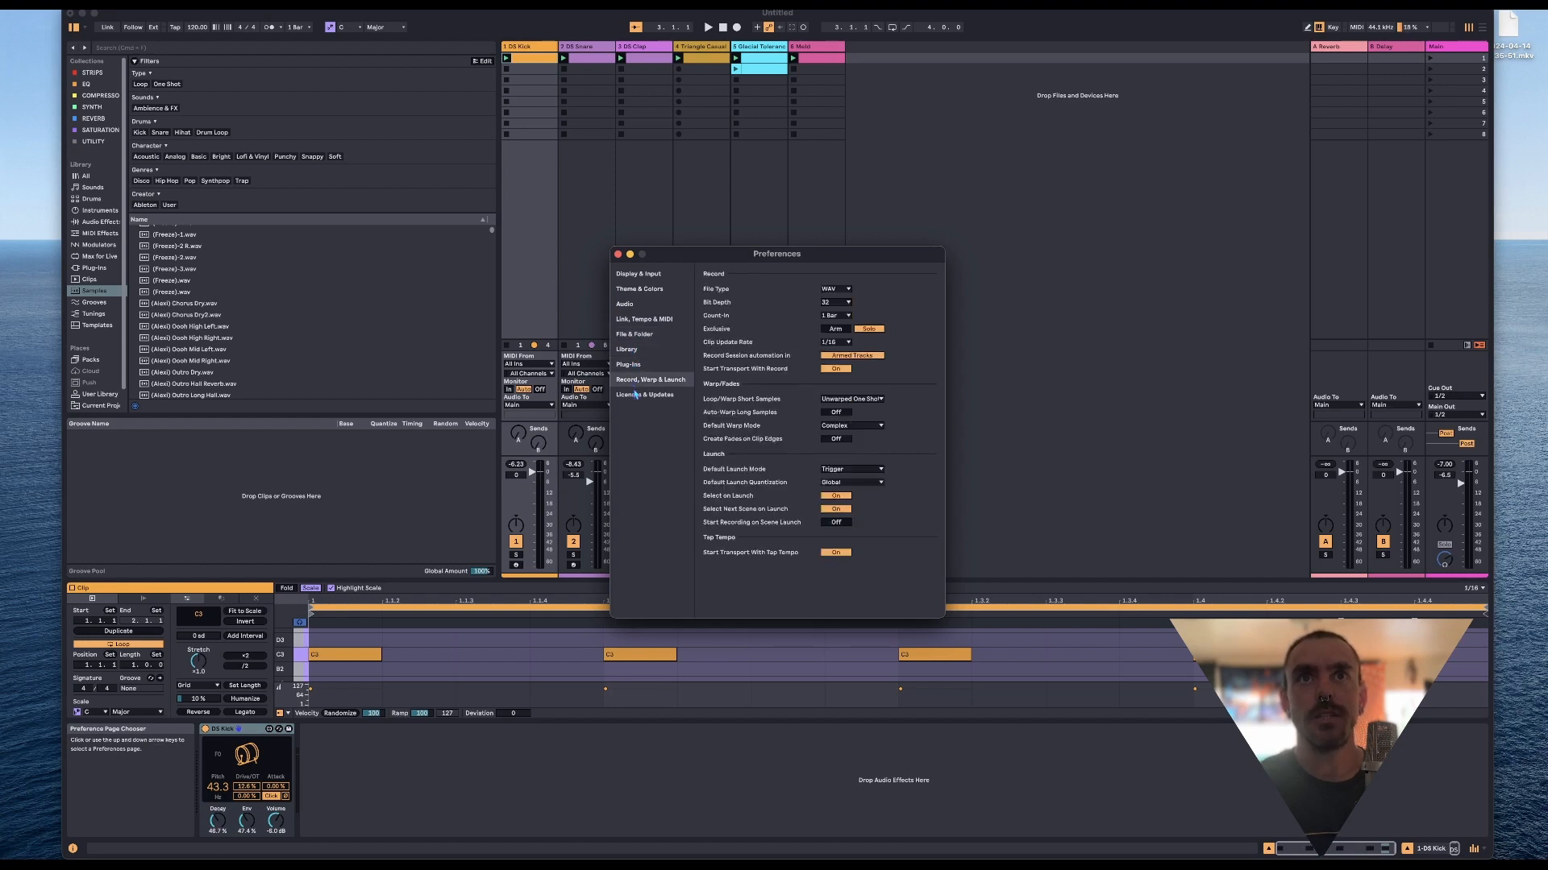
pyautogui.click(636, 395)
pyautogui.click(636, 387)
pyautogui.click(634, 366)
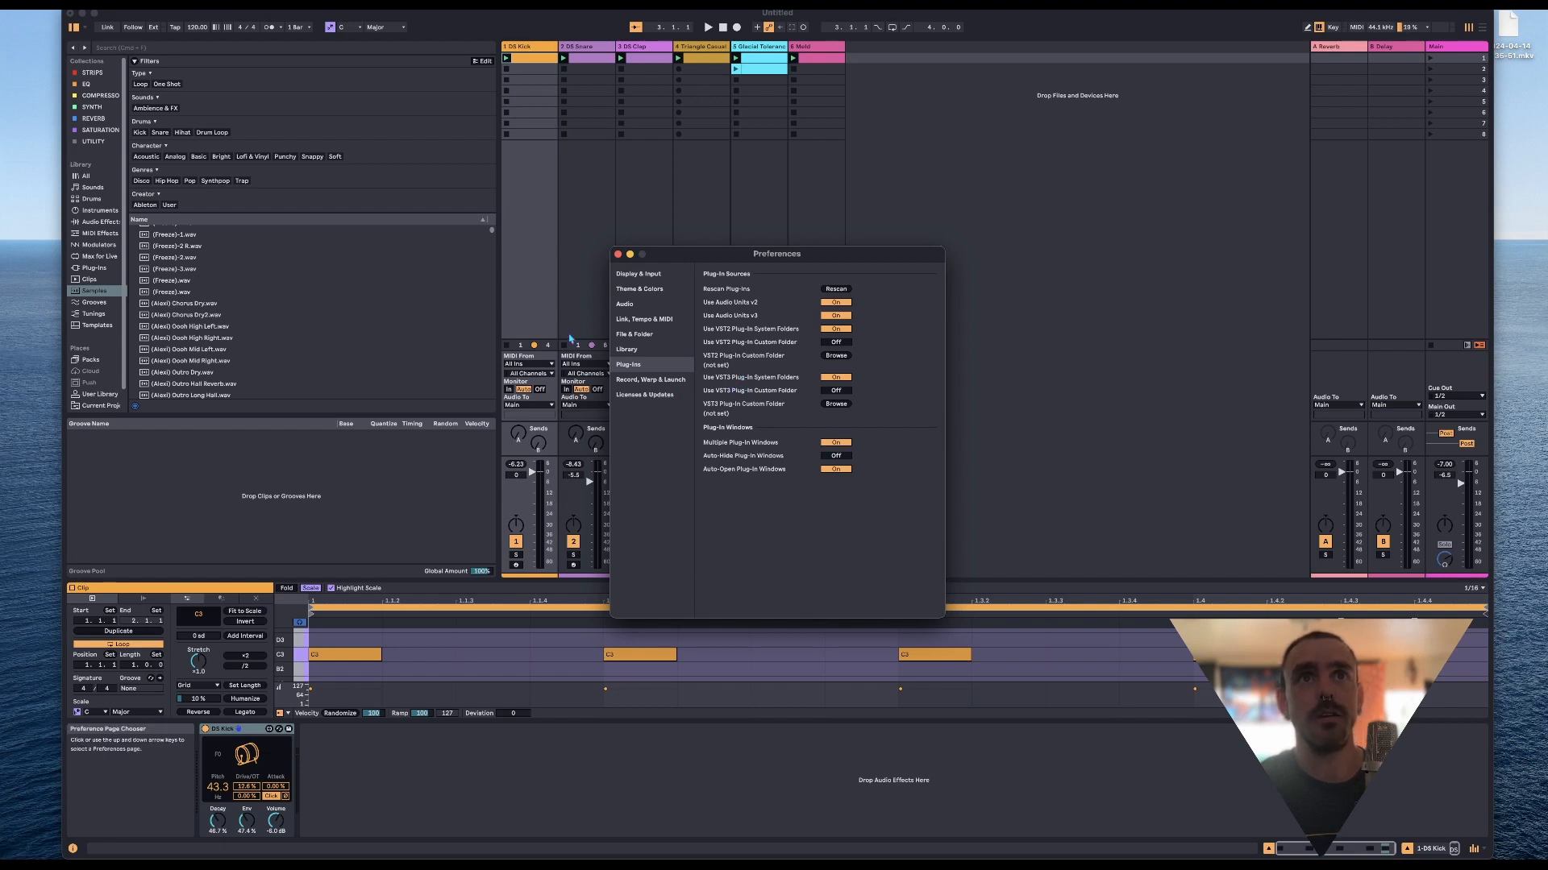
pyautogui.click(617, 255)
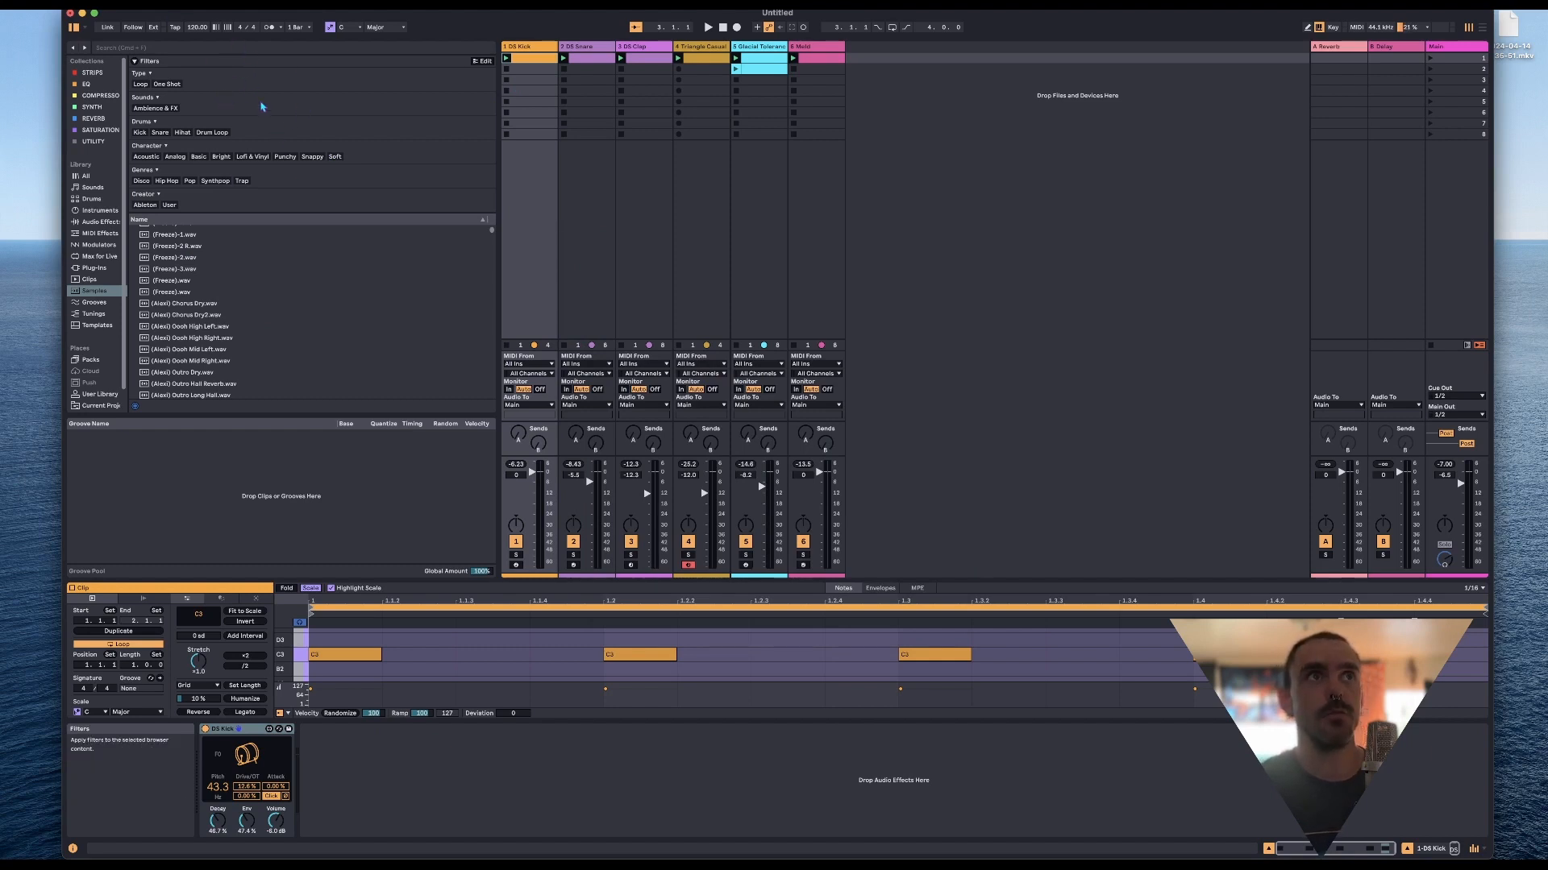
# Browse the audio effects by the Modulation, Modulator and Performance & DJ filters, and list the matching Audio Effect Rack presets.
pyautogui.click(134, 61)
pyautogui.click(134, 62)
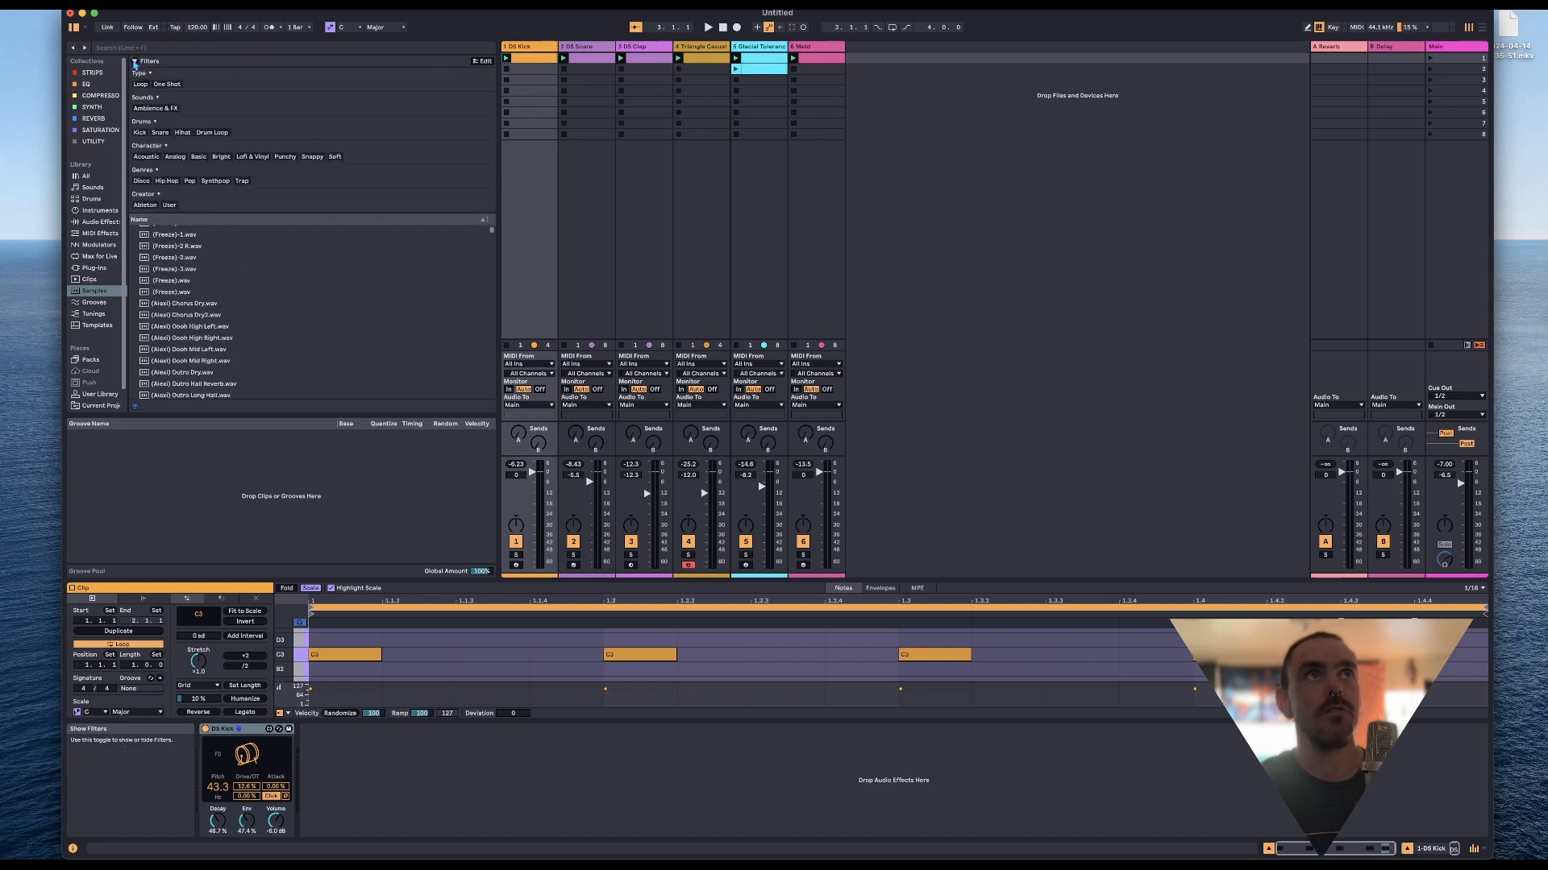
pyautogui.click(100, 222)
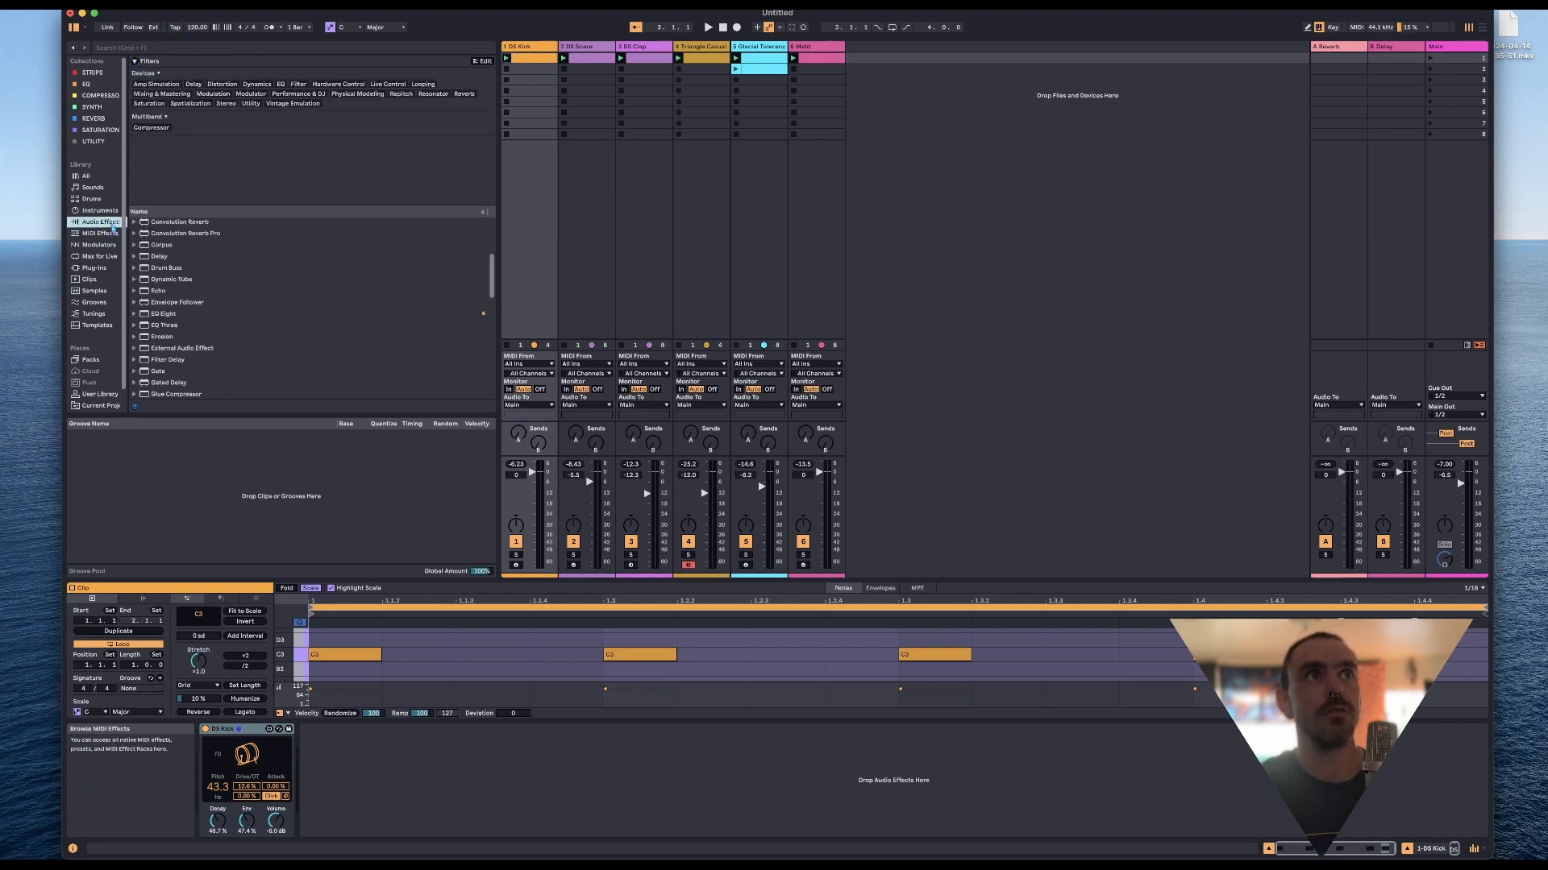
pyautogui.click(163, 91)
pyautogui.click(213, 93)
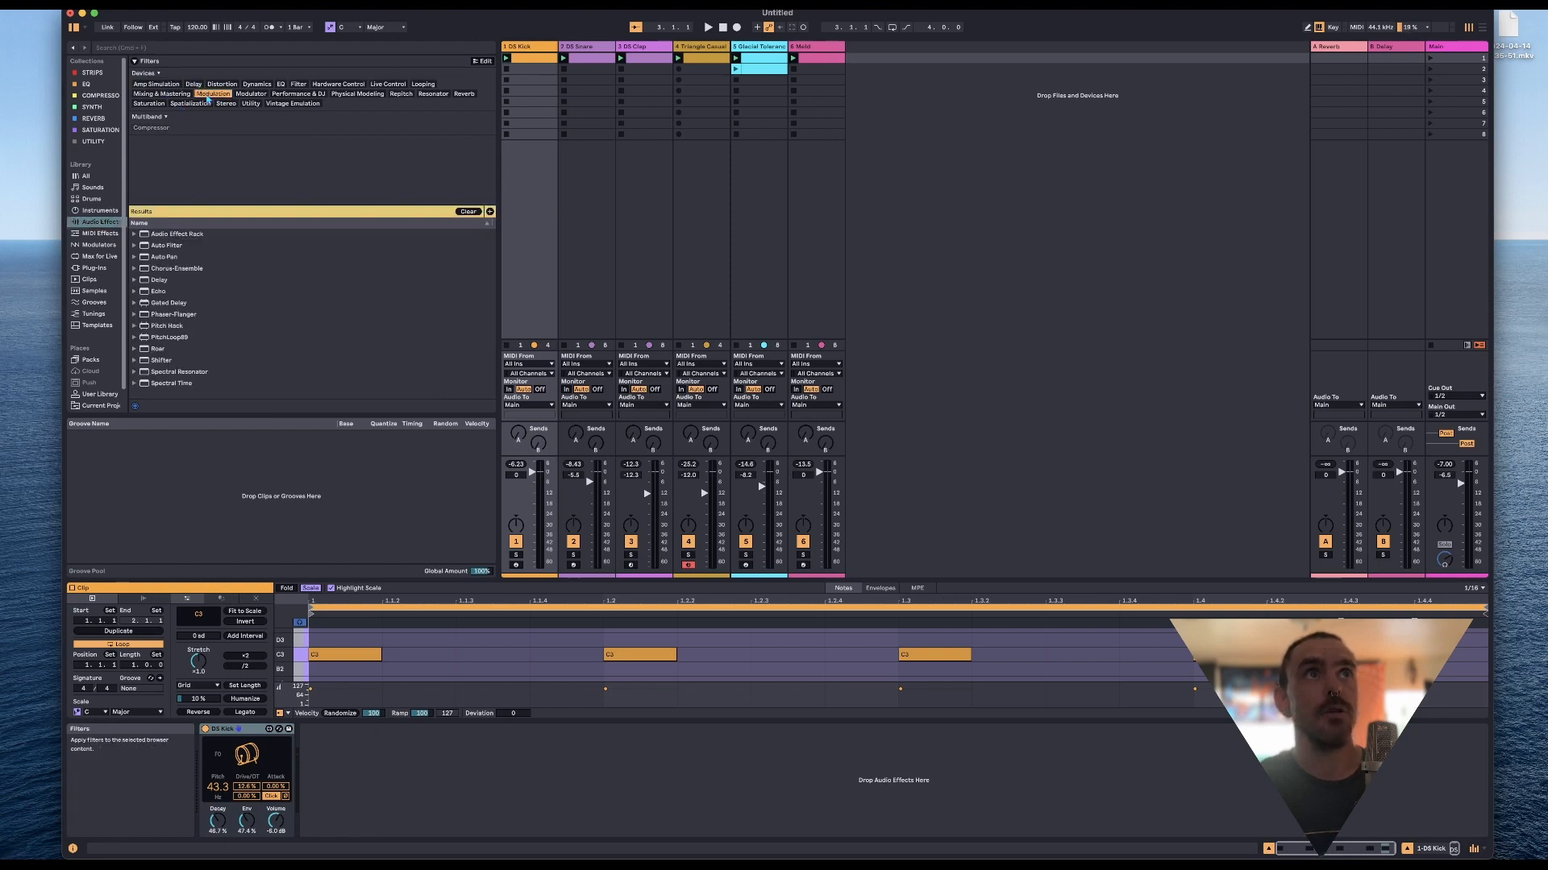
pyautogui.click(251, 95)
pyautogui.click(298, 94)
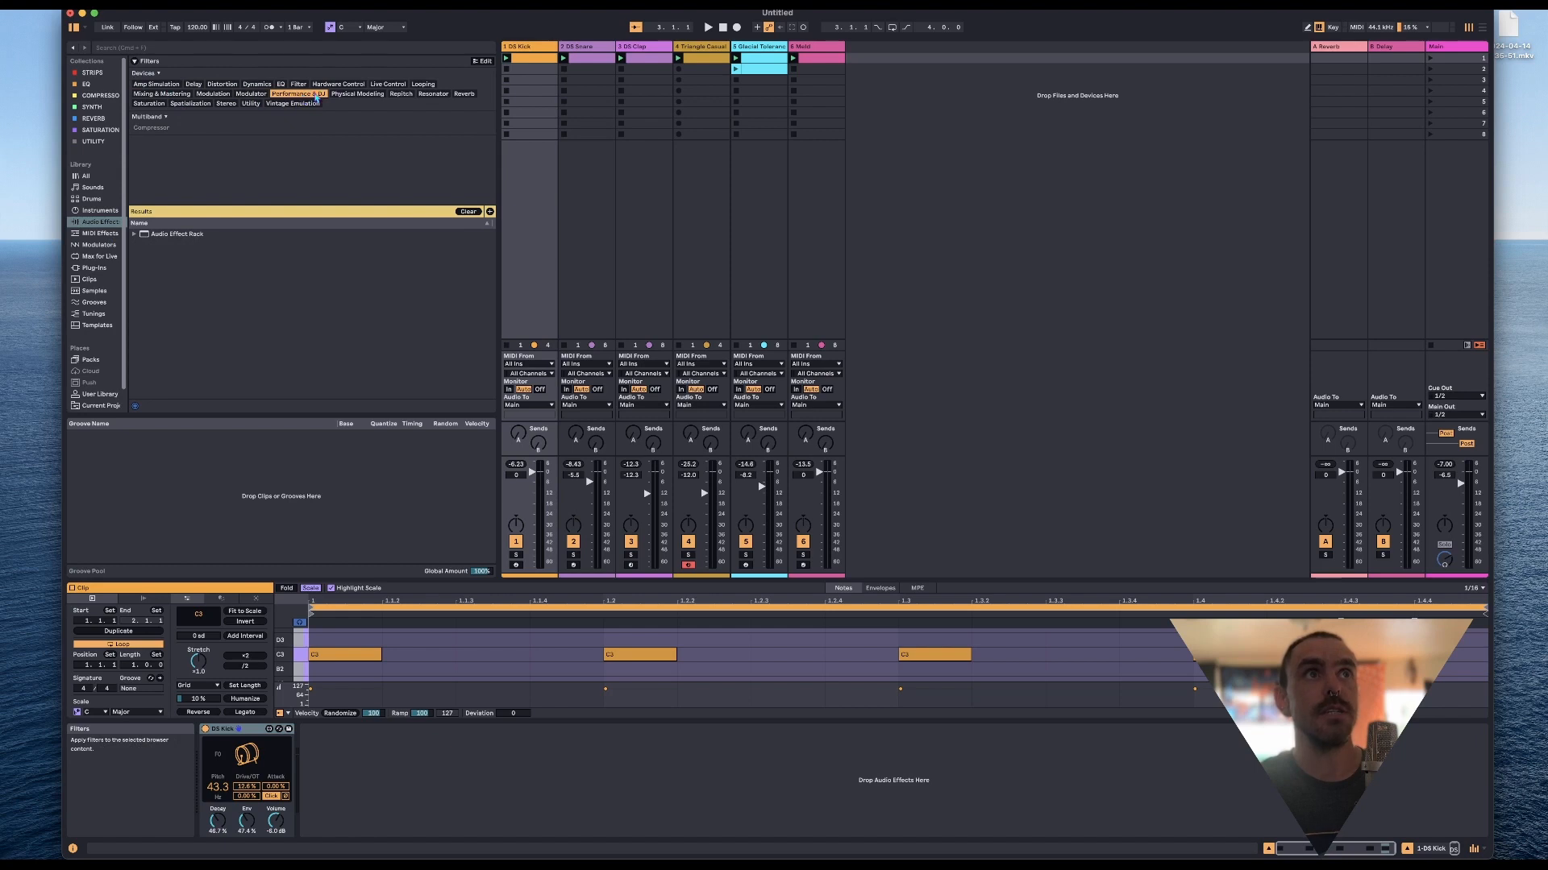
pyautogui.click(135, 234)
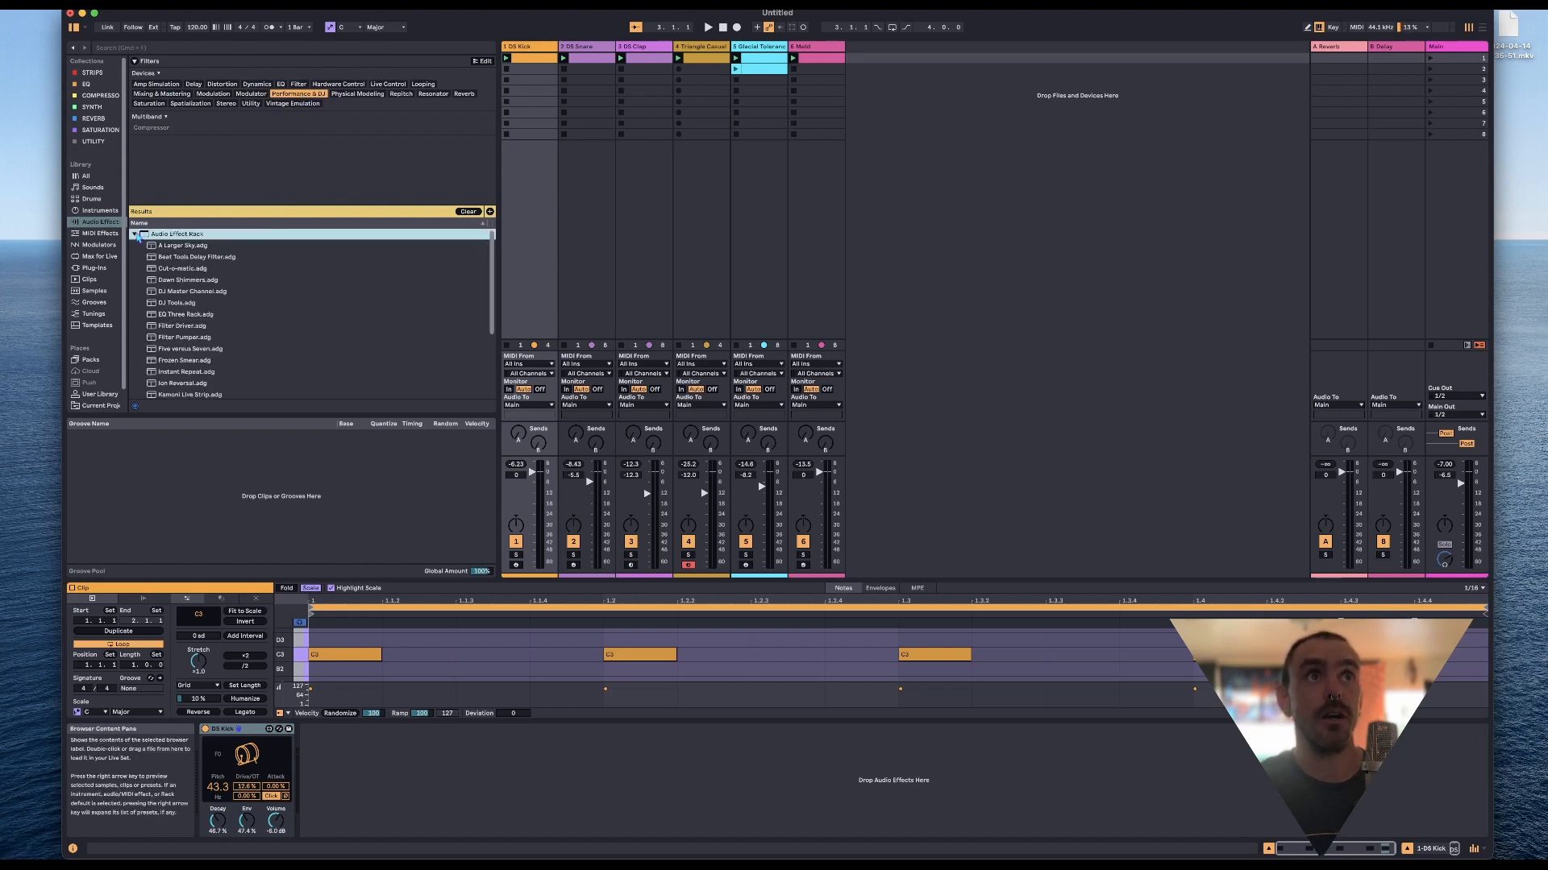
# Filter the audio effects by Repitch, Resonator and Reverb, and narrow the reverbs to Special Reverb.
pyautogui.click(394, 94)
pyautogui.click(433, 95)
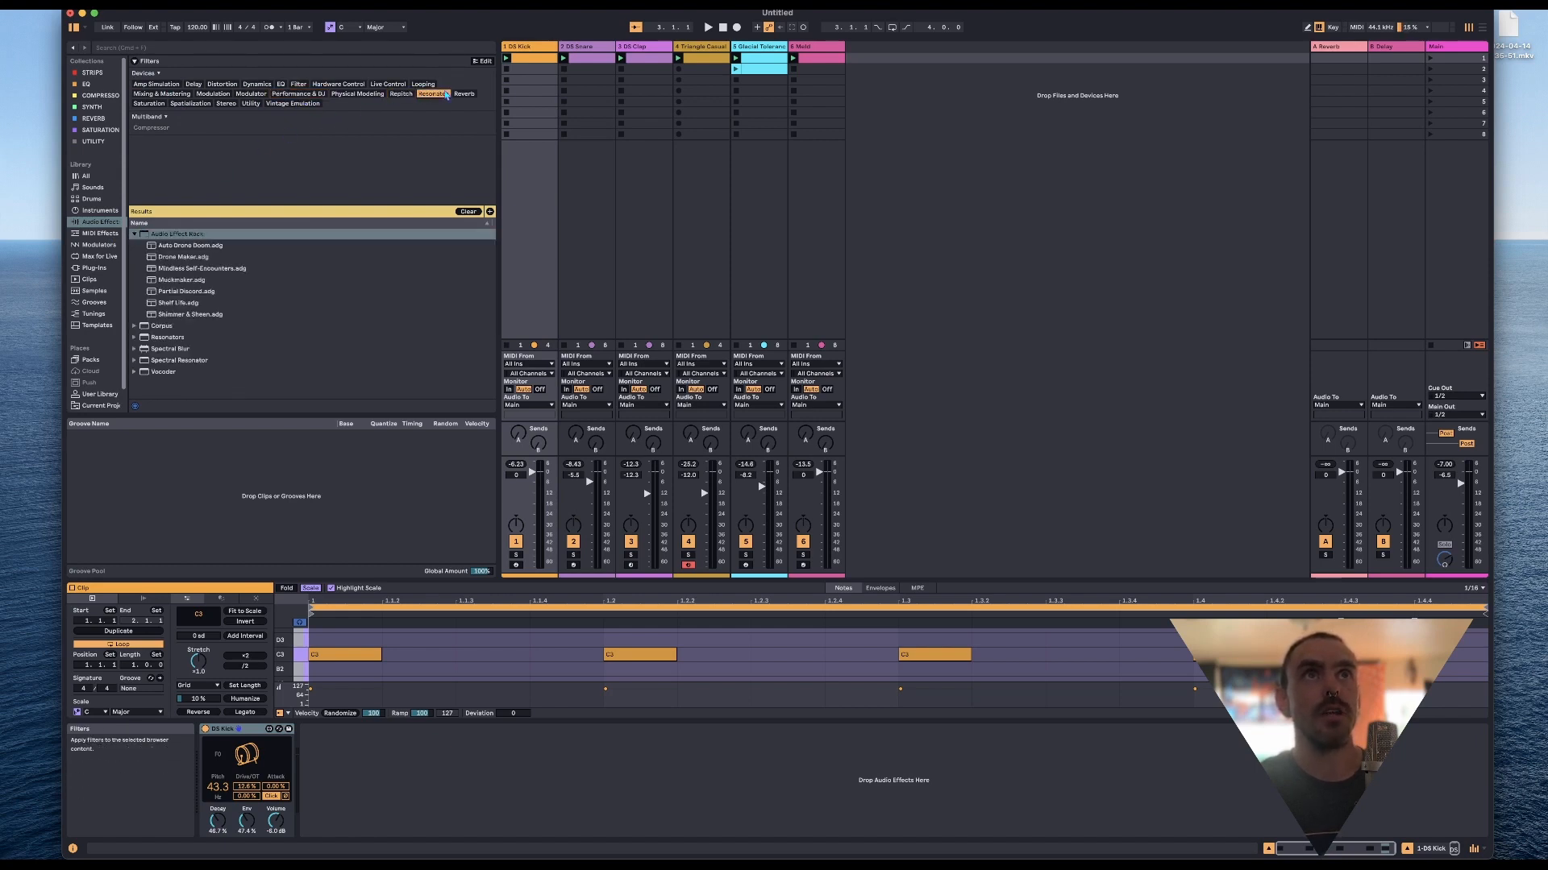
pyautogui.click(470, 95)
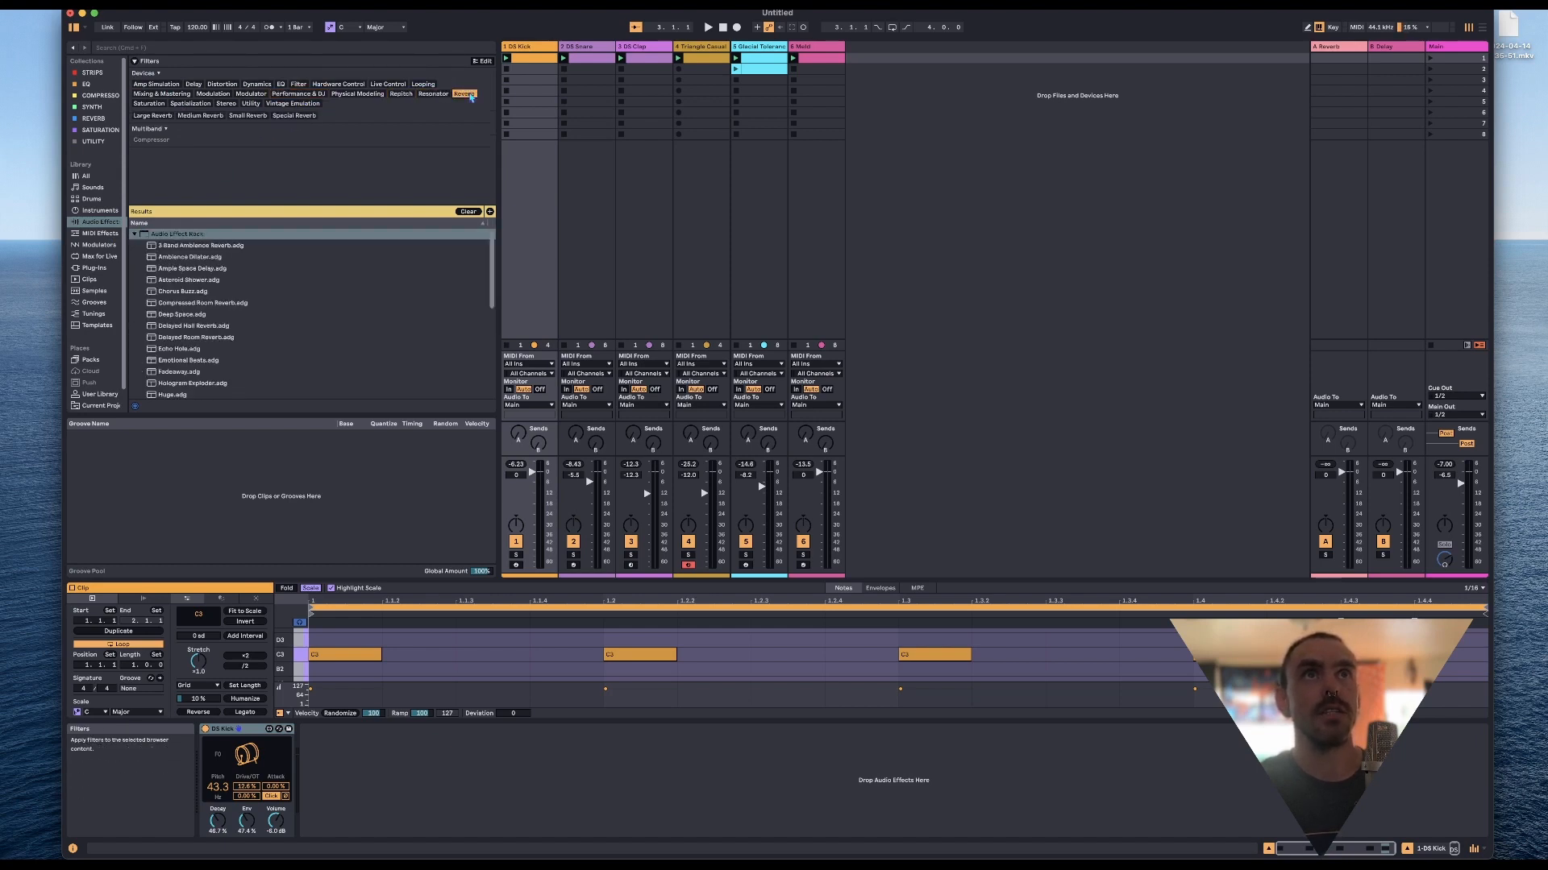
pyautogui.click(200, 117)
pyautogui.click(254, 117)
pyautogui.click(294, 117)
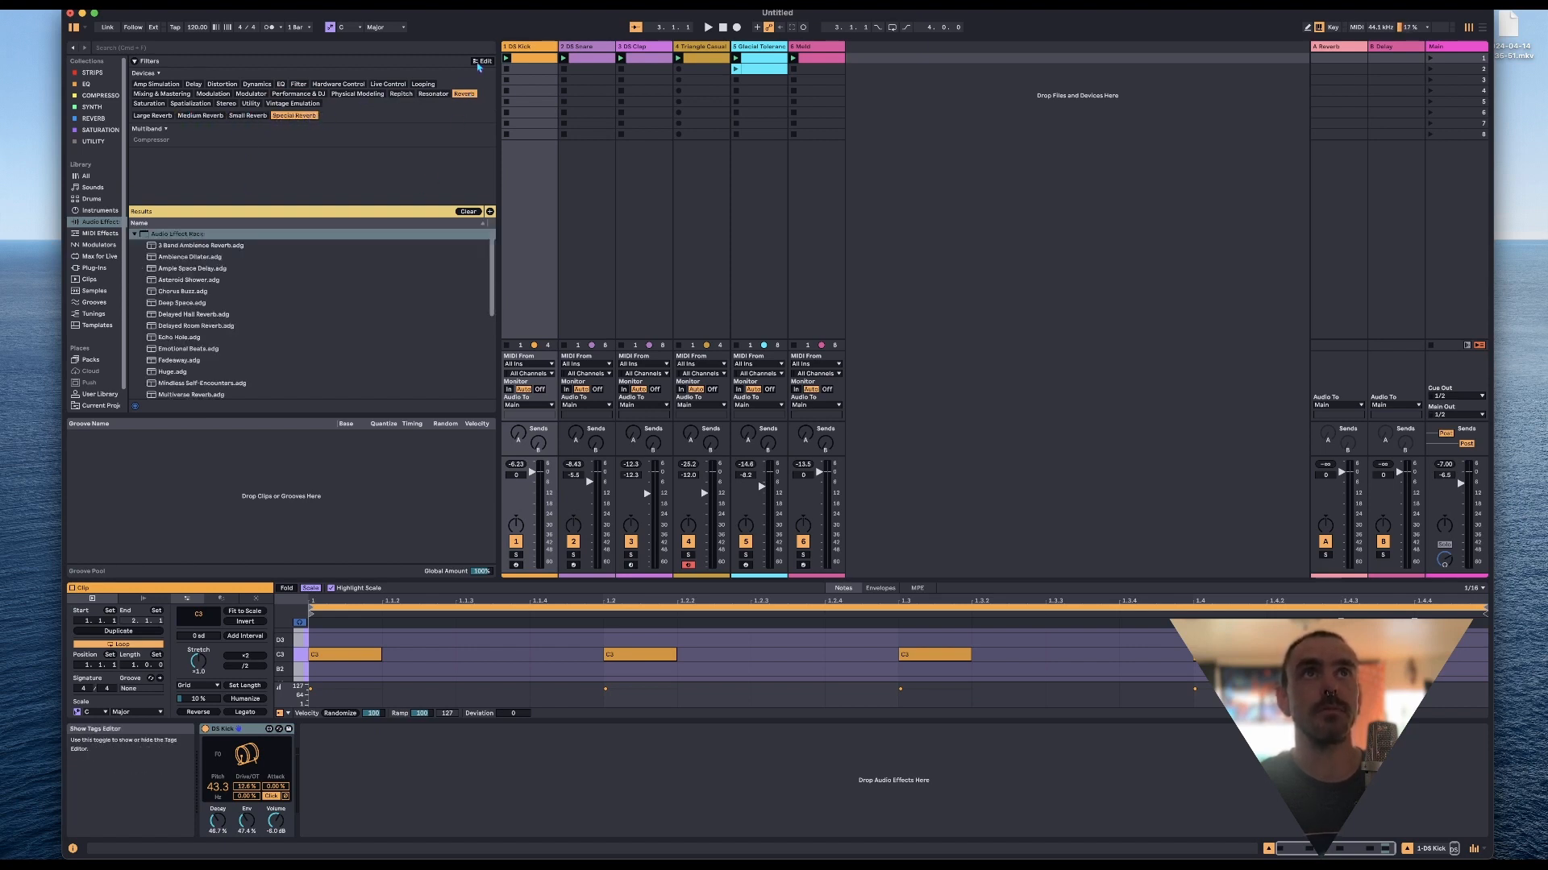
# Filter the samples by One Shot, narrow them to Guitar & Plucked and Sitar, and remove the Guitar & Plucked filter.
pyautogui.click(95, 291)
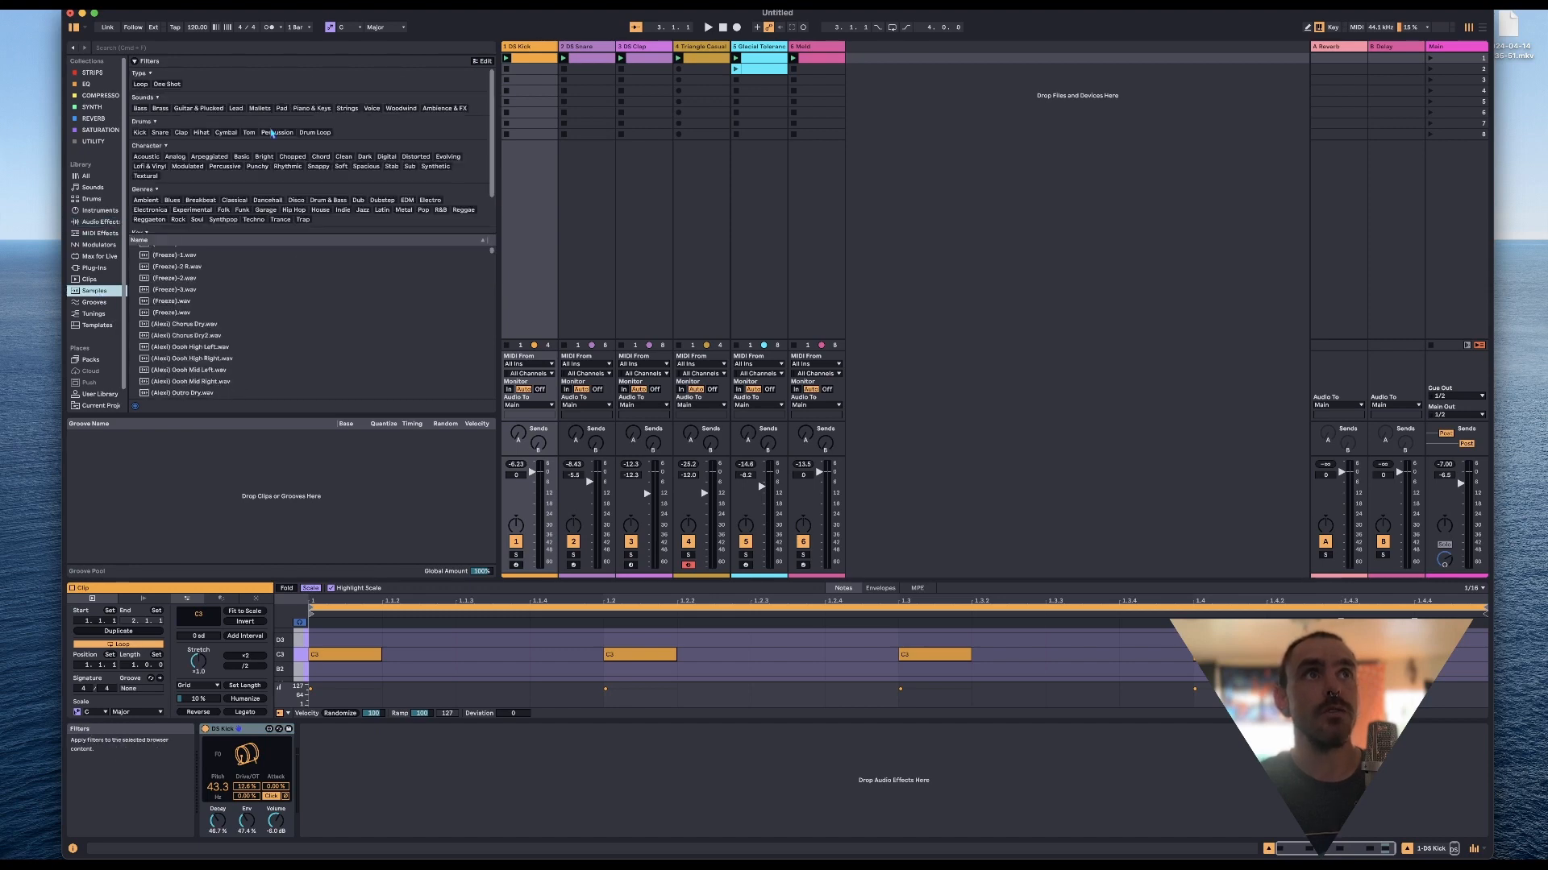
pyautogui.click(165, 85)
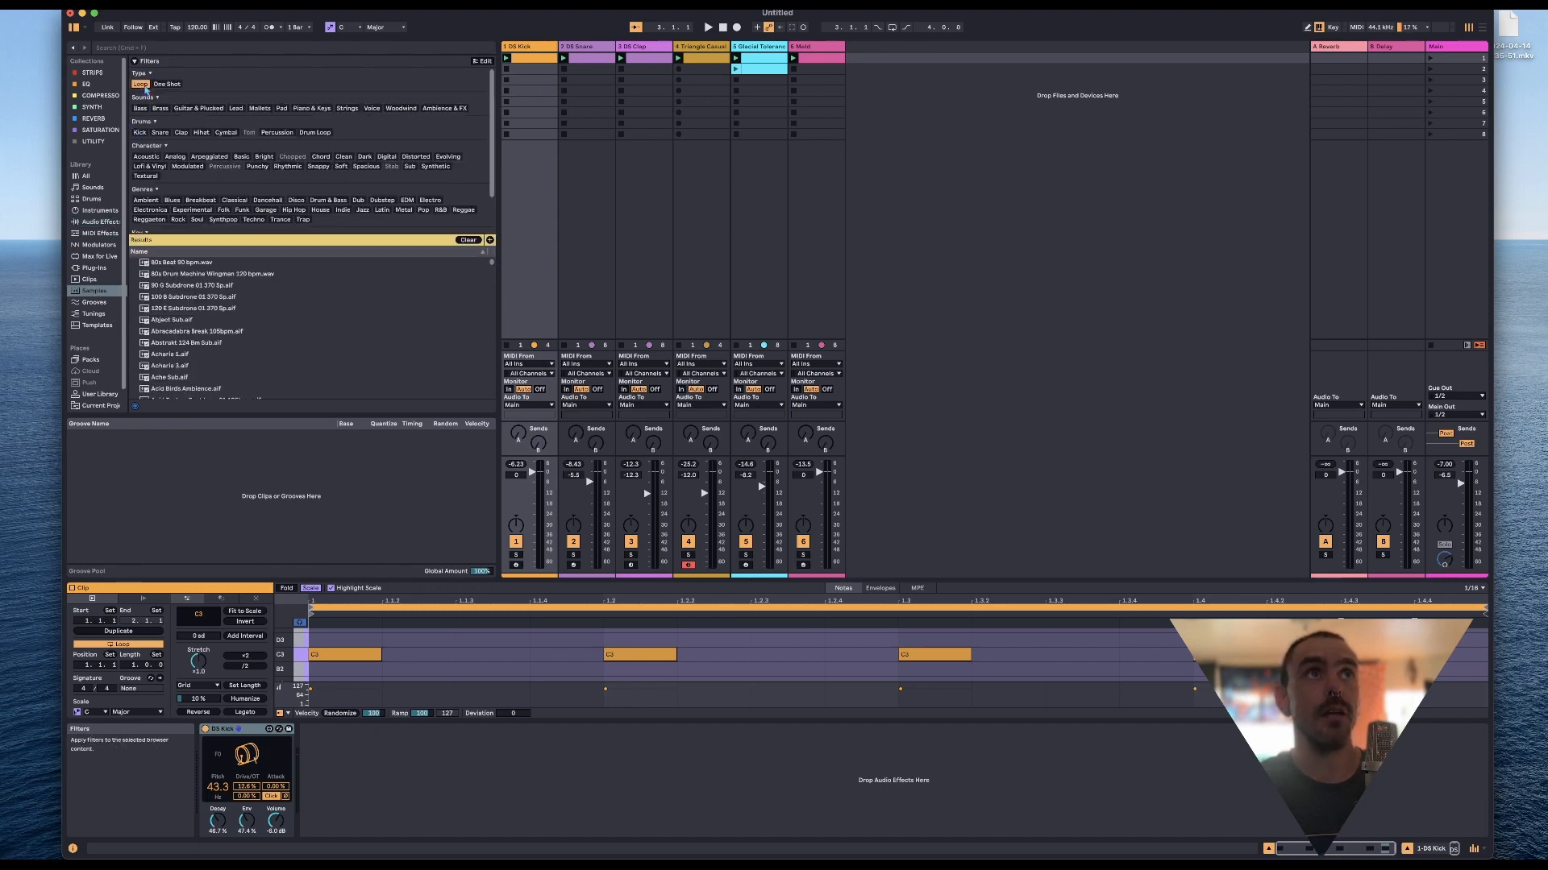
pyautogui.click(206, 110)
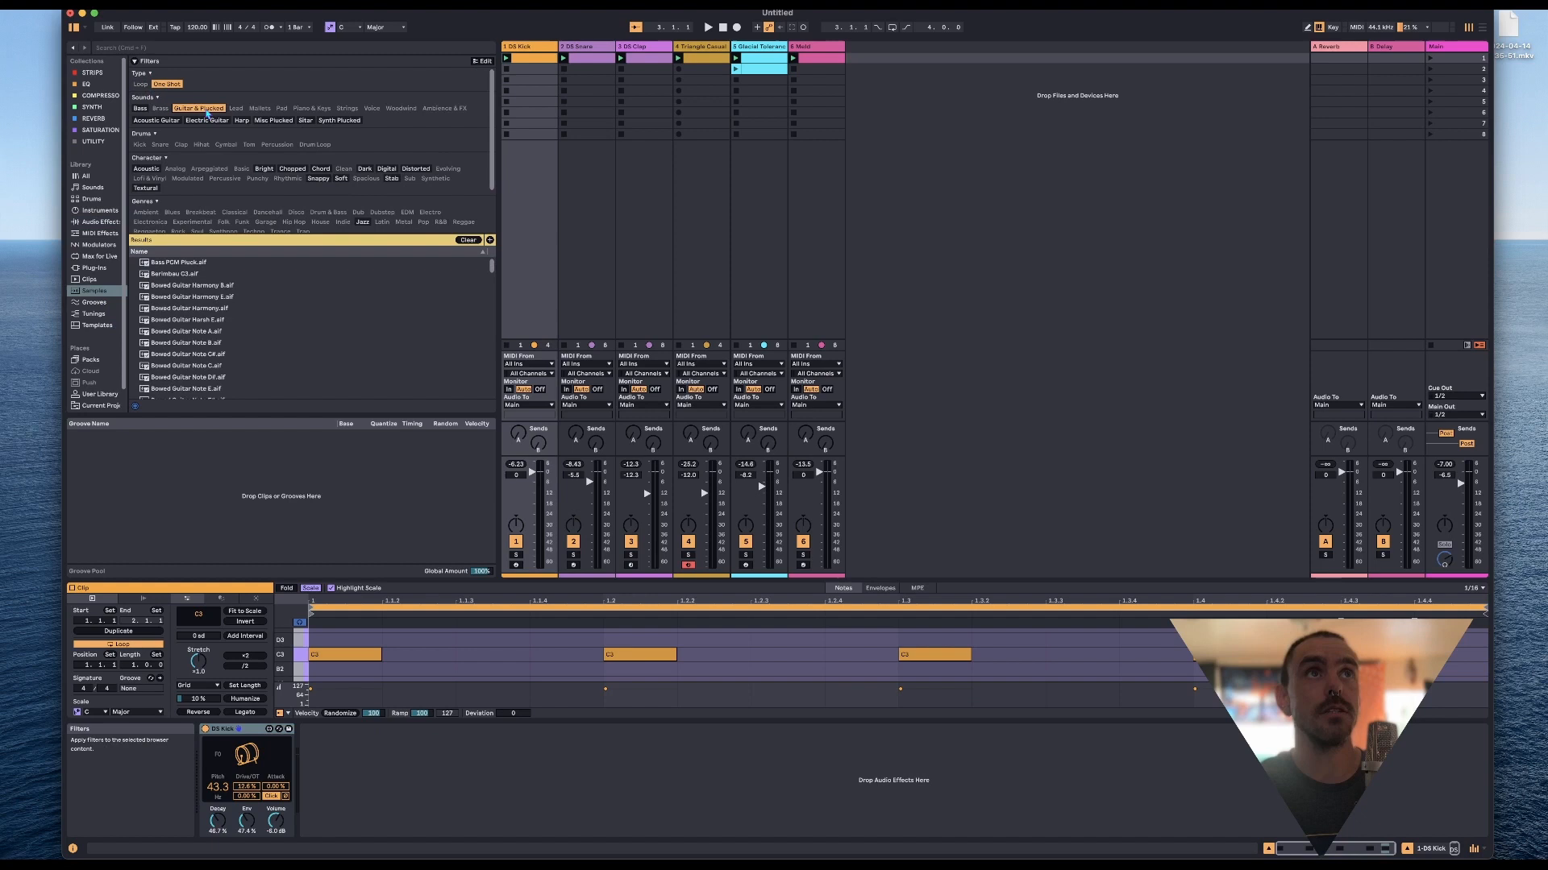
pyautogui.click(274, 121)
pyautogui.click(303, 121)
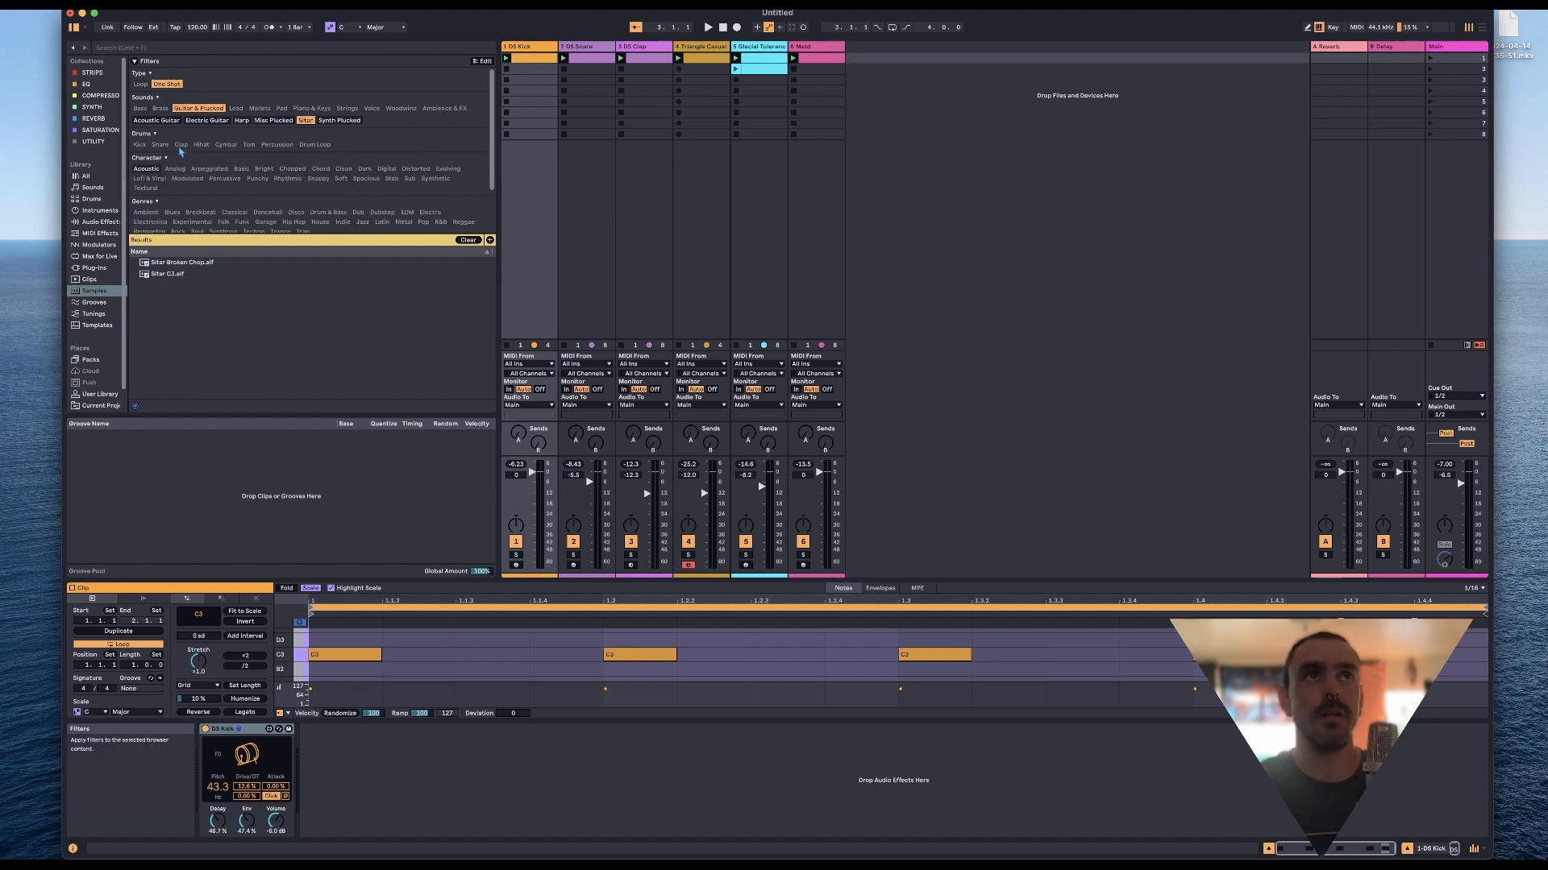
pyautogui.click(210, 108)
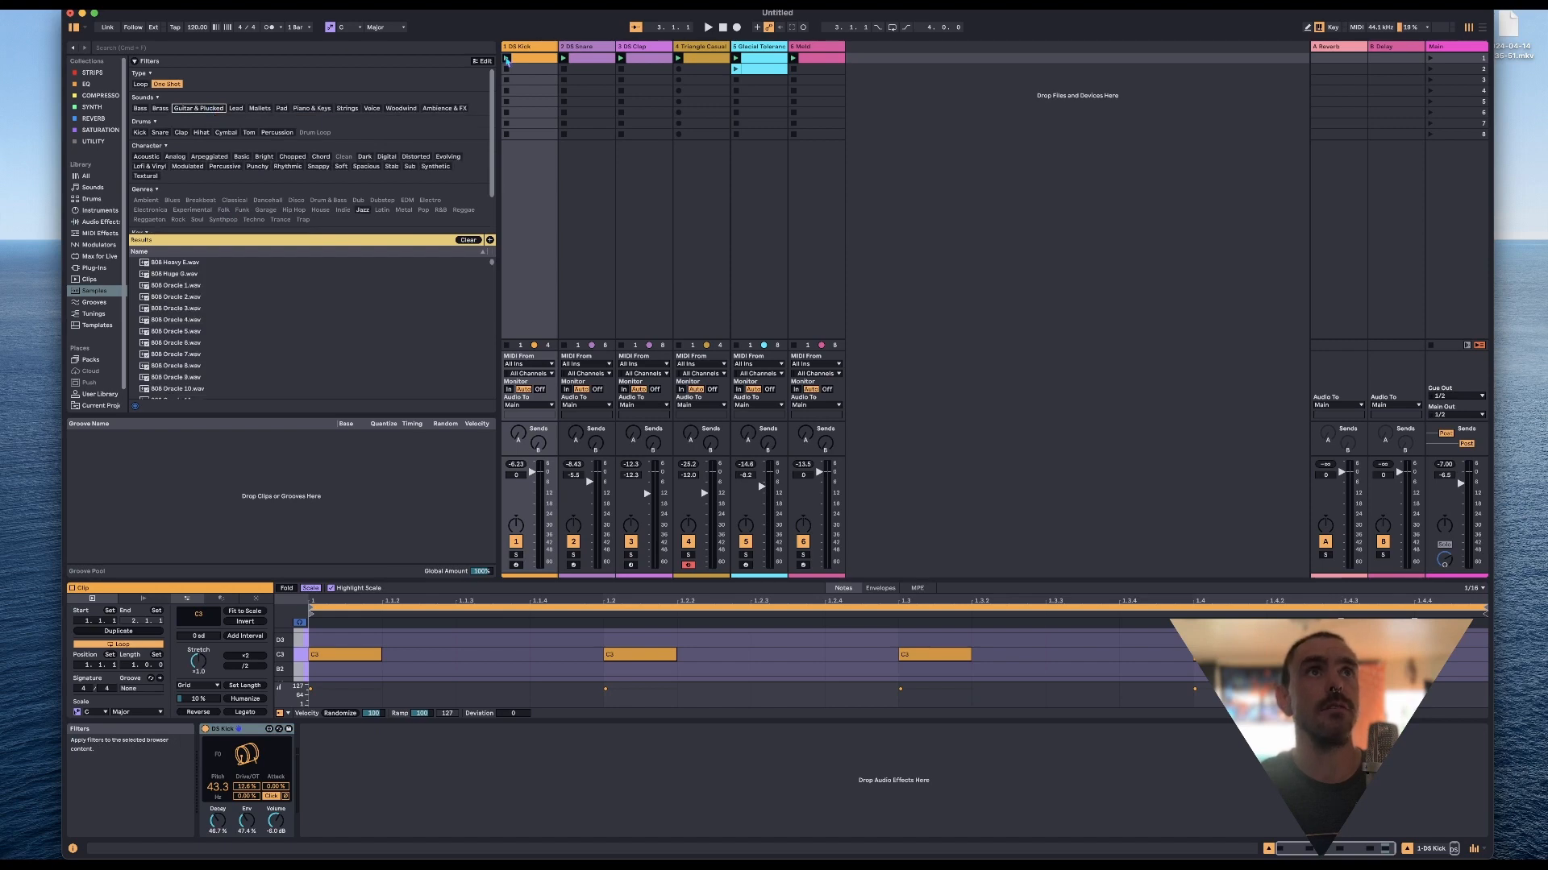
# Clear the One Shot filter and turn on the Compressor tag of the Multiband group in the tag editor.
pyautogui.click(482, 60)
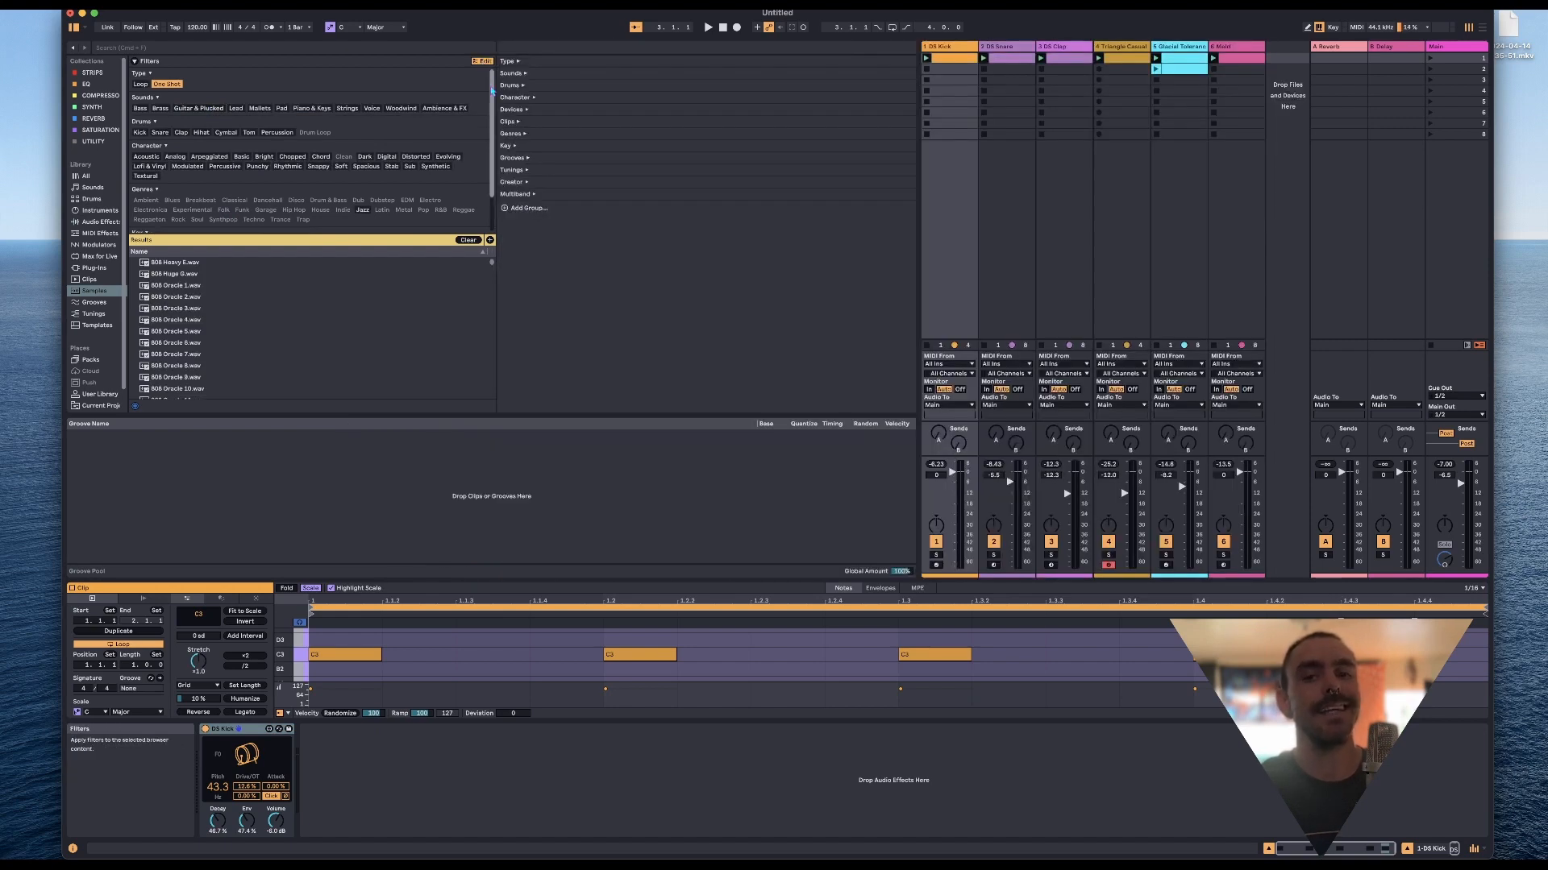
pyautogui.click(516, 195)
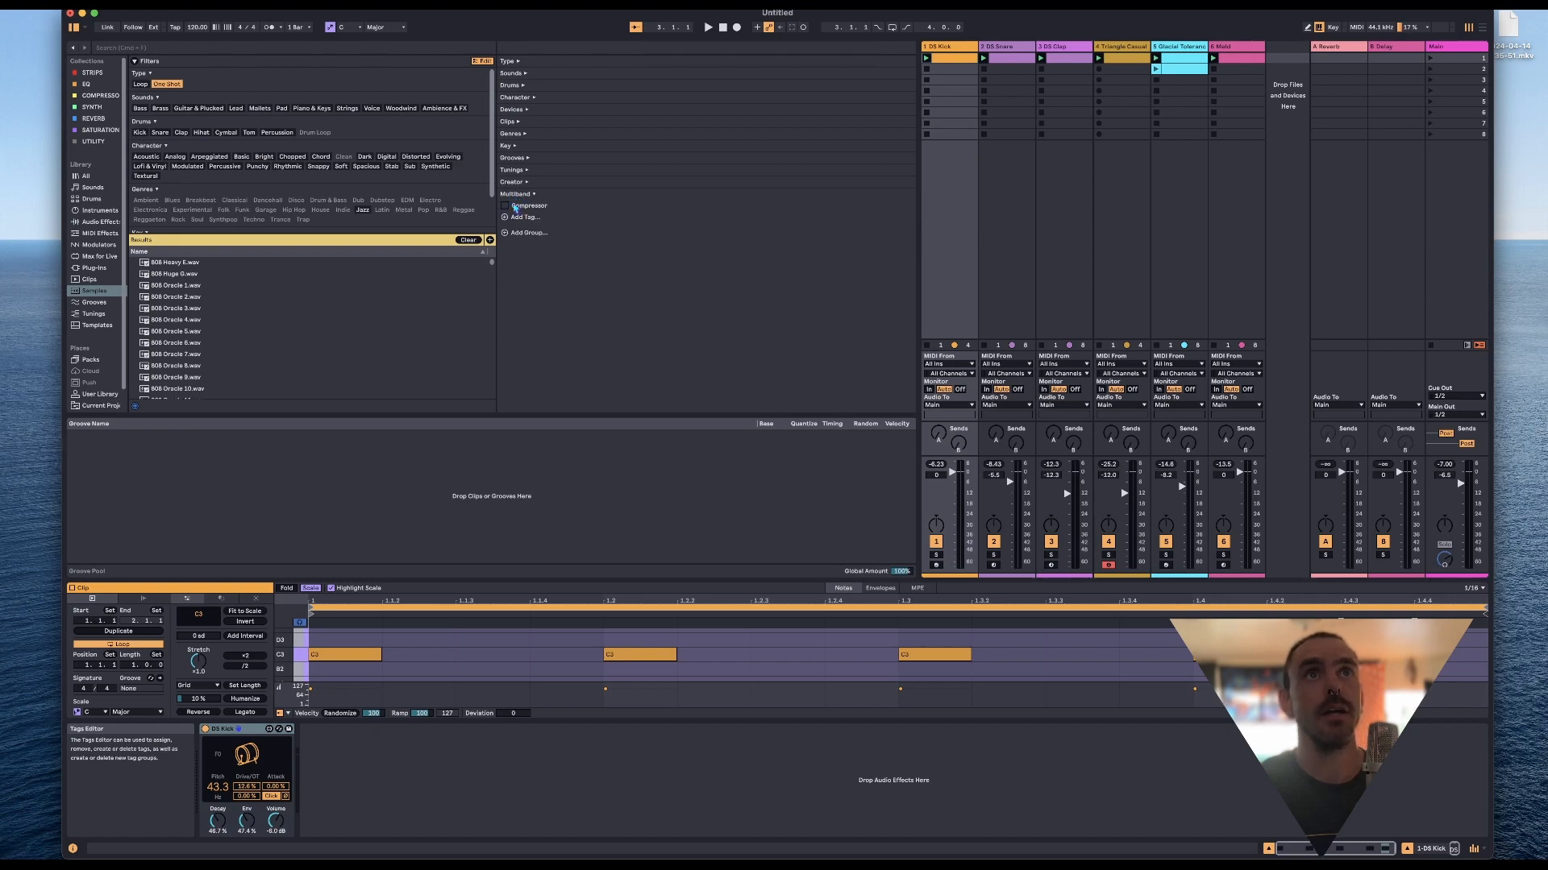
pyautogui.click(167, 84)
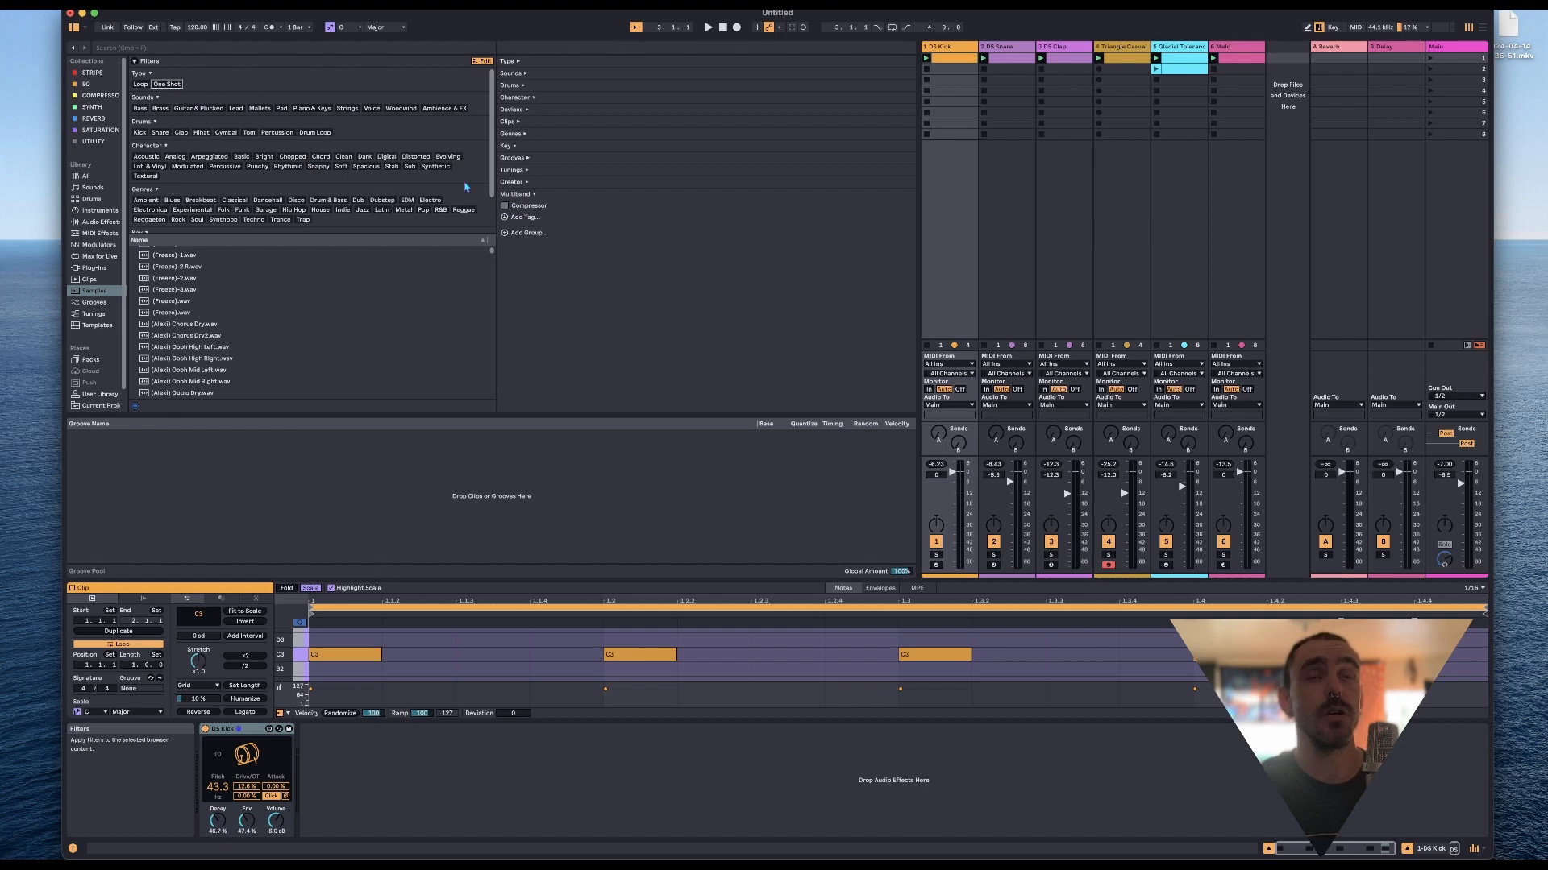
pyautogui.click(505, 205)
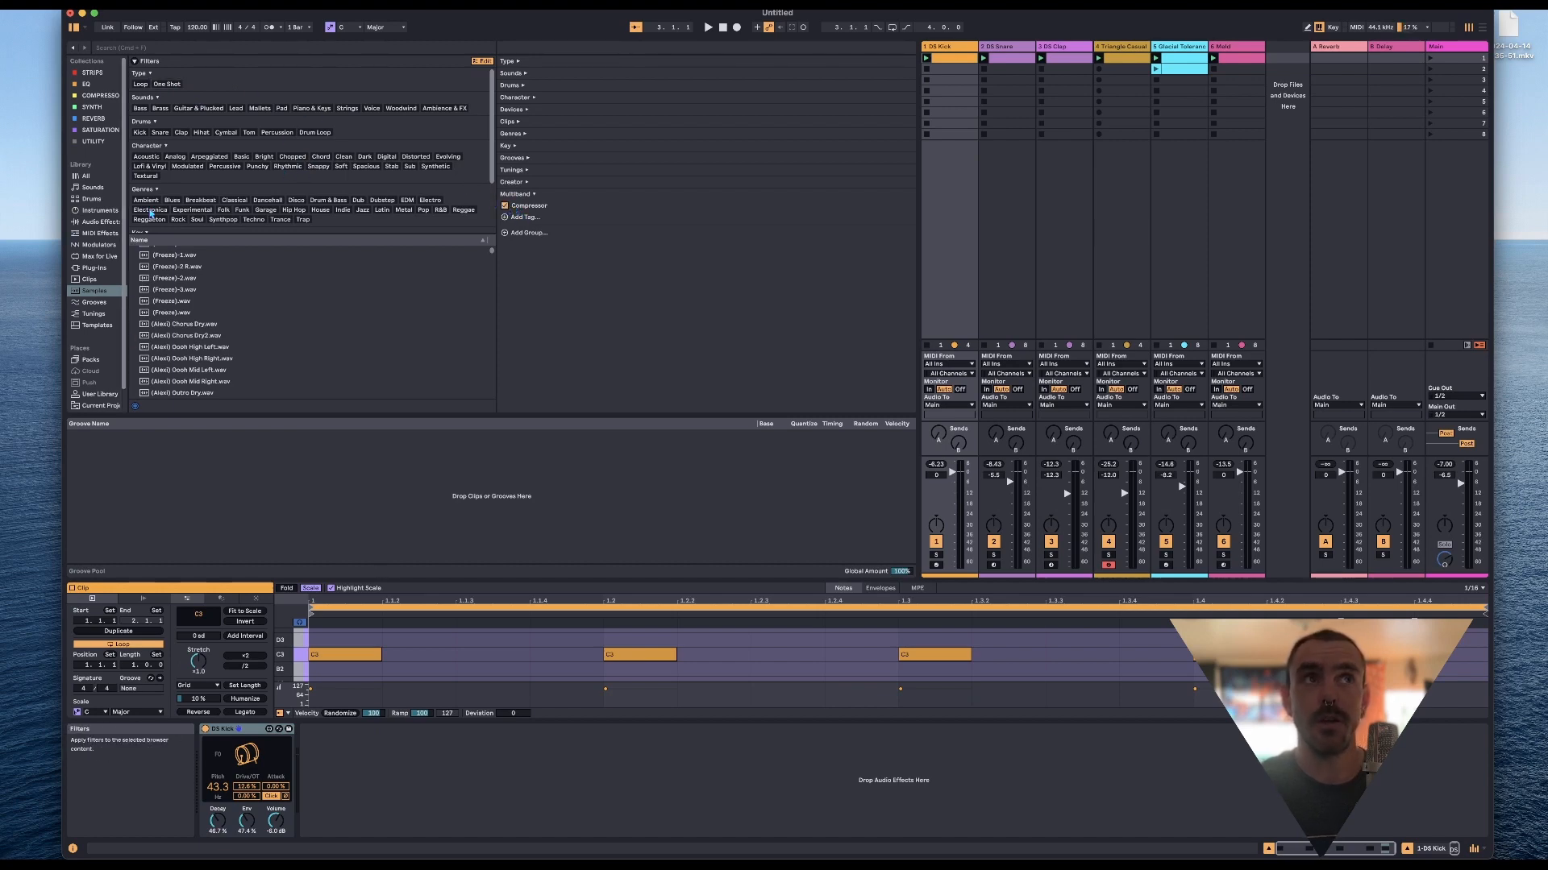
# Tag the Audio Effect Rack as Multiband Compressor, filter the audio effects by that tag, and look through the matching presets.
pyautogui.click(100, 222)
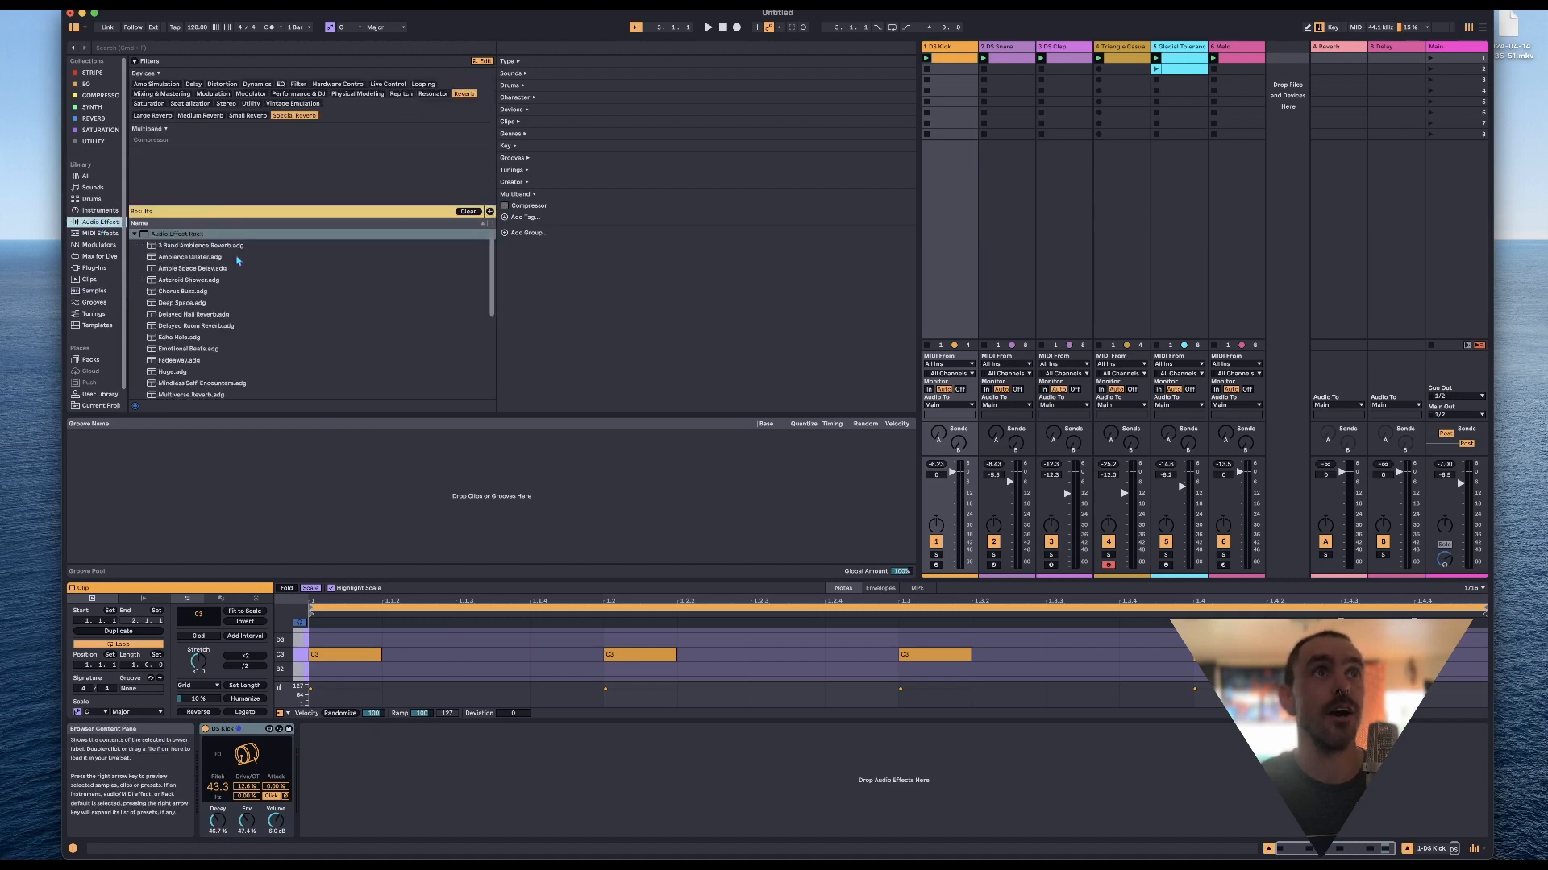
pyautogui.scroll(-1, 236, 258)
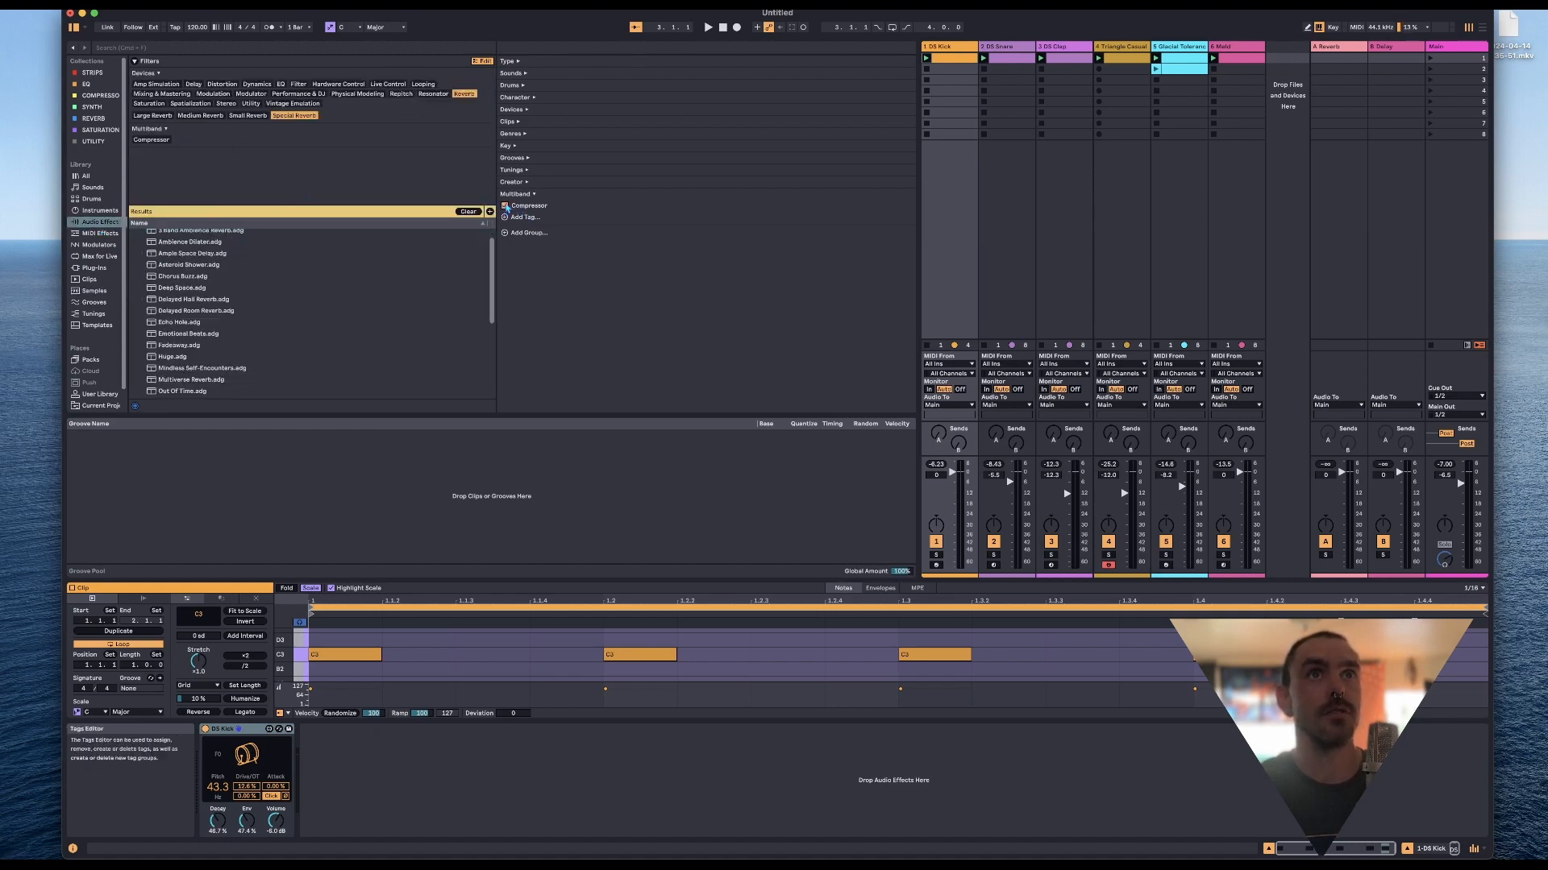
pyautogui.click(151, 139)
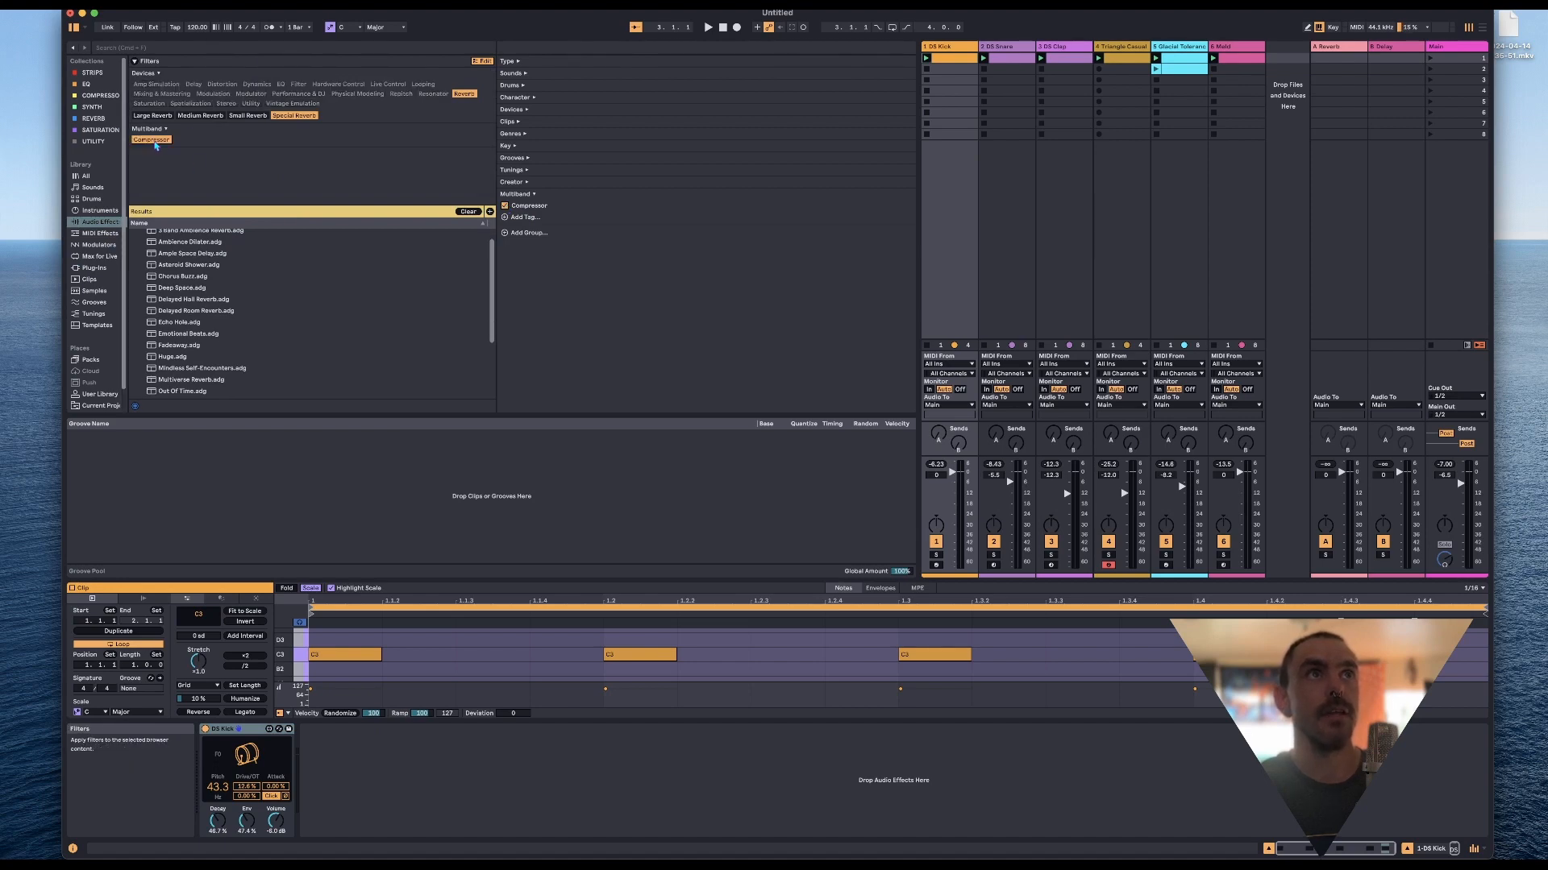
pyautogui.scroll(1, 226, 290)
pyautogui.scroll(-3, 227, 296)
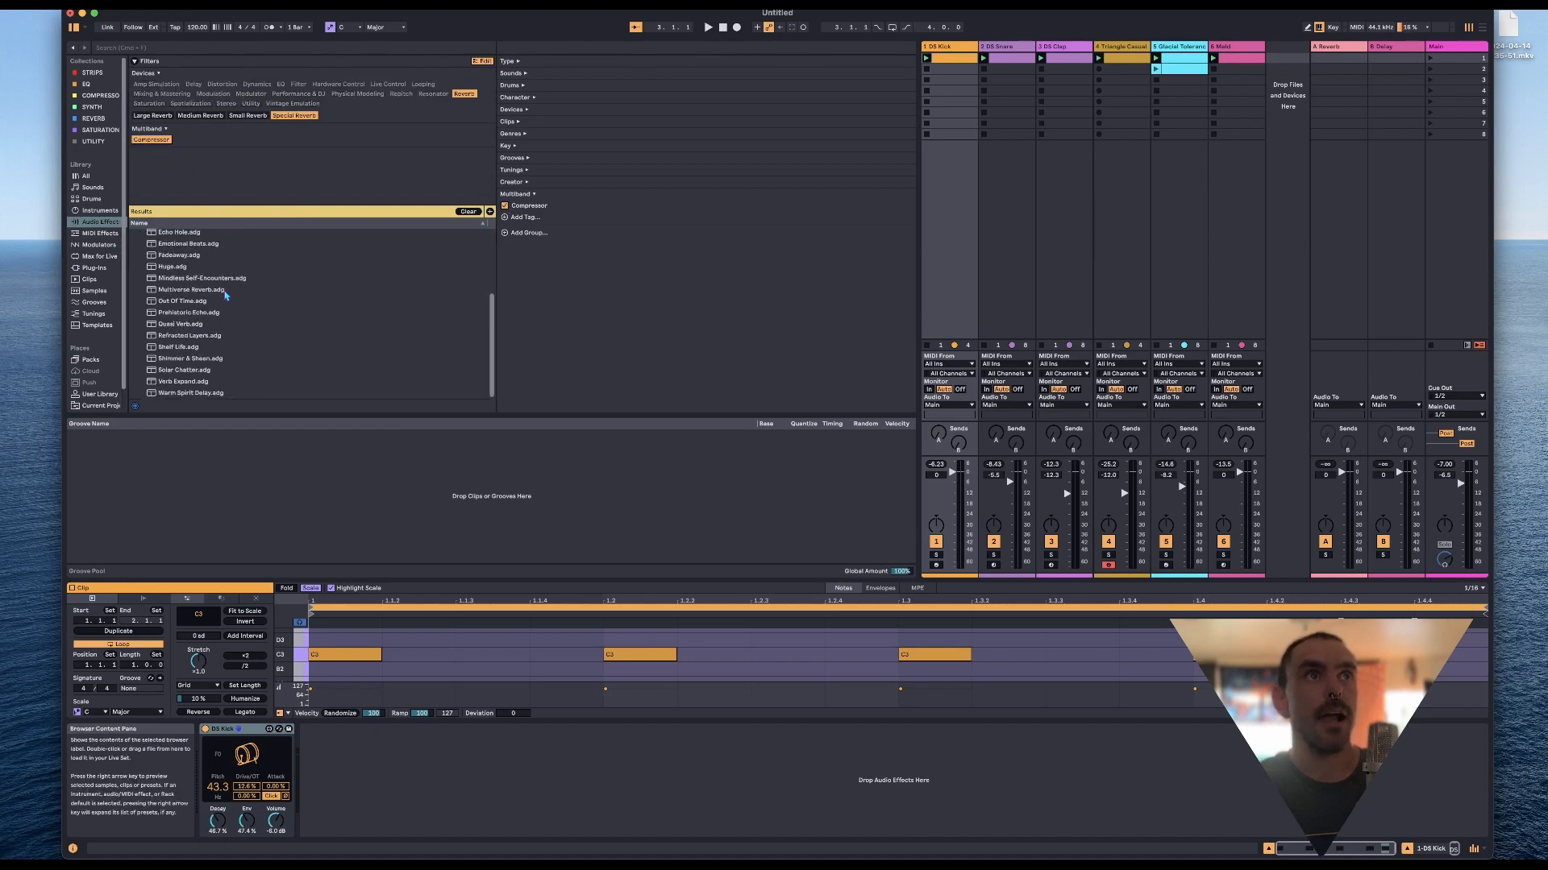
pyautogui.scroll(3, 165, 303)
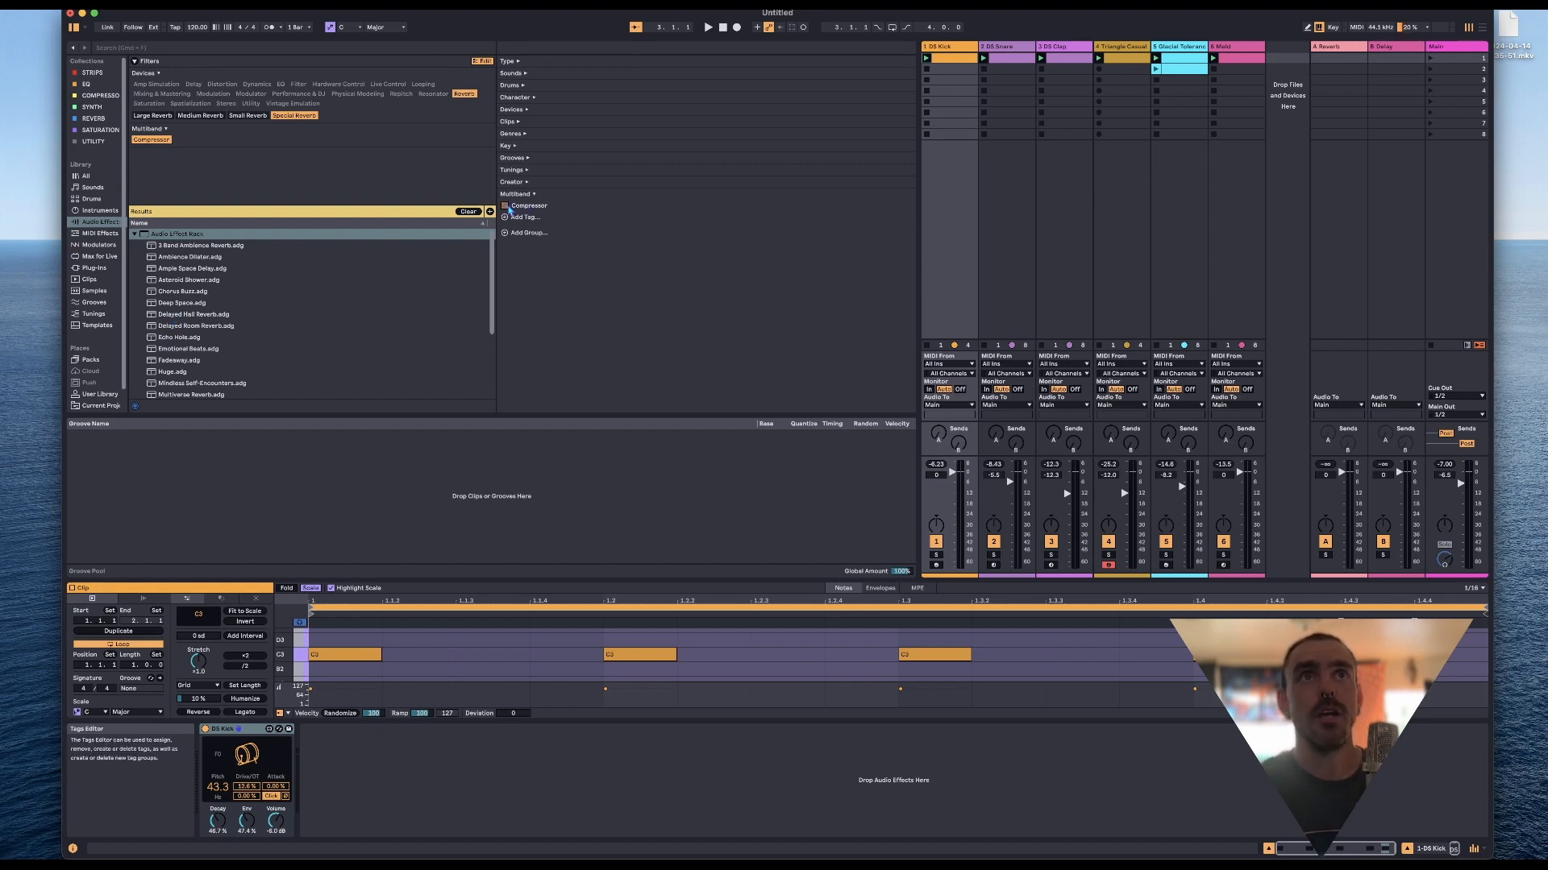
# Expand the Creator group in the tag editor, look through its creators, and assign the Audiffex tag.
pyautogui.click(513, 184)
pyautogui.scroll(-10, 523, 317)
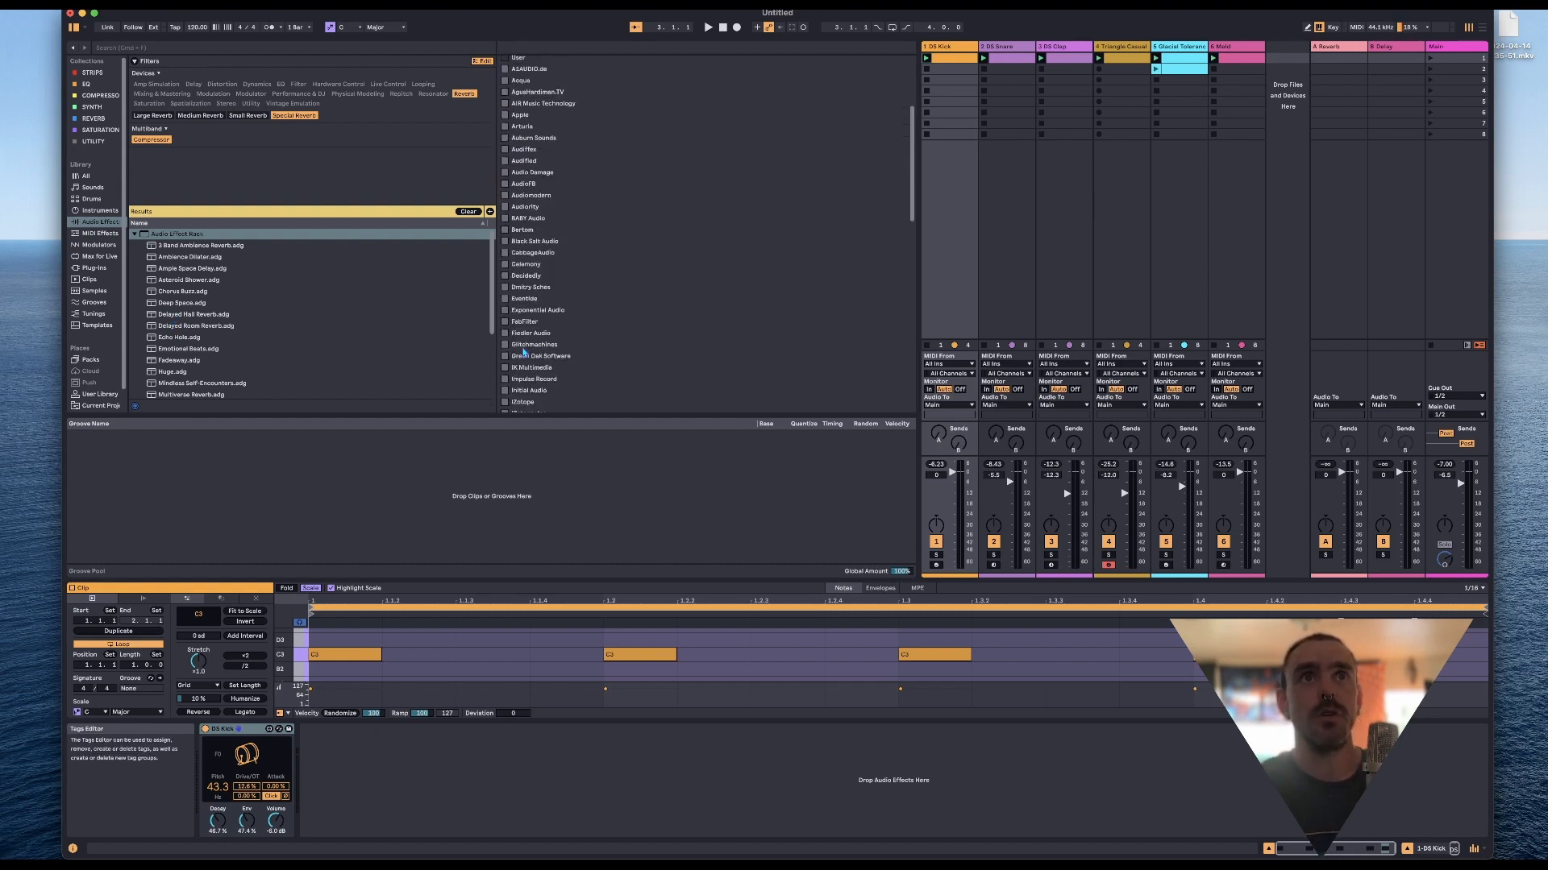
pyautogui.scroll(10, 524, 352)
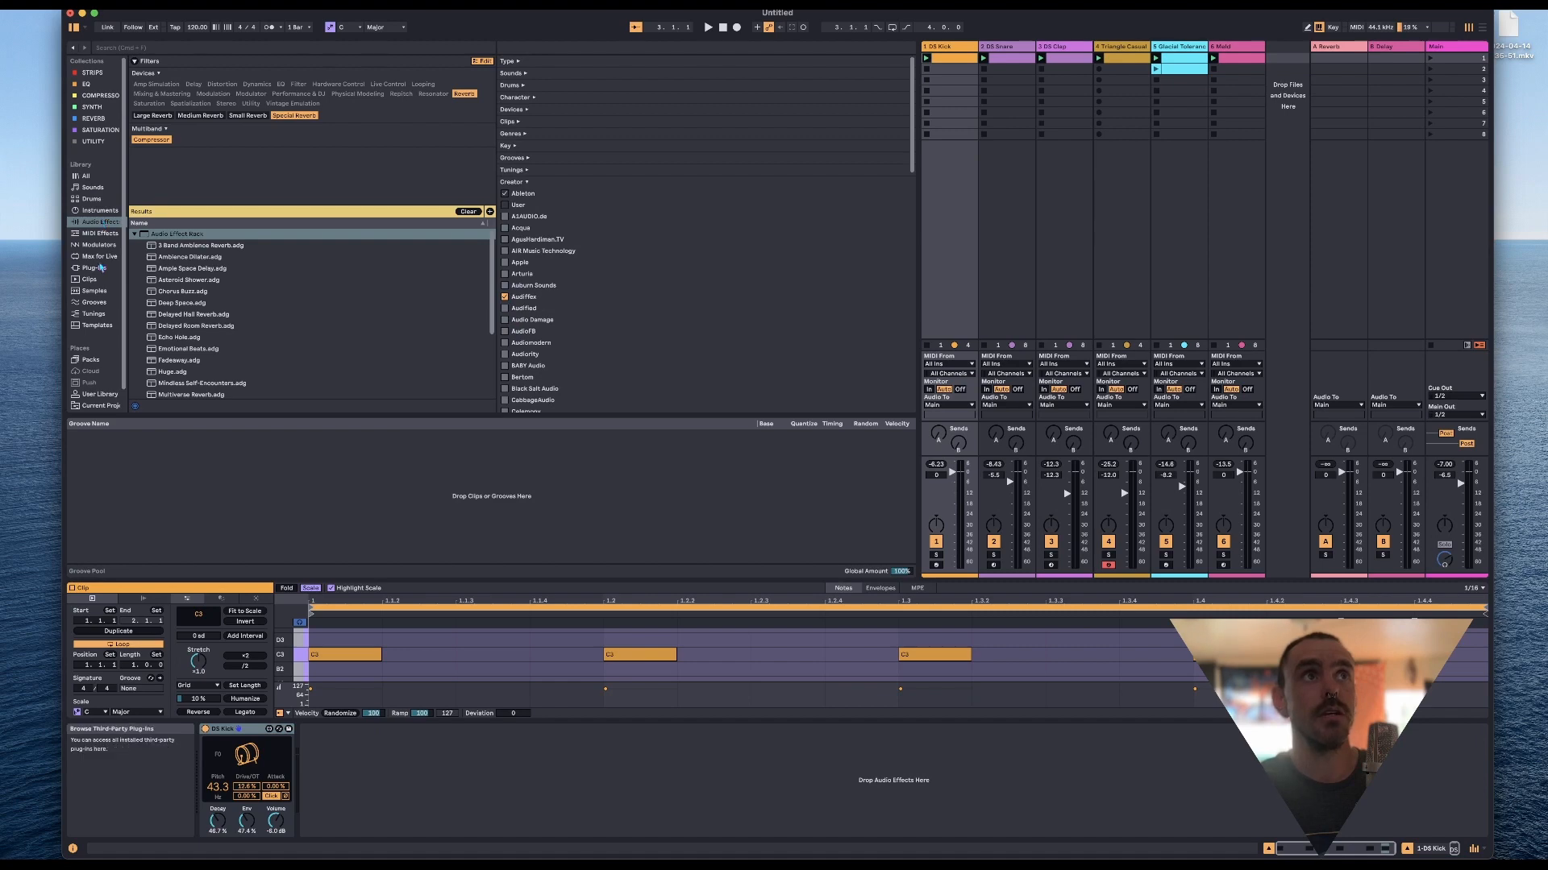
# Filter the plug-ins by the creators Reflex Acoustics, Relab Development and Sixth Sample in turn, and select the Sixth Sample folder.
pyautogui.click(96, 270)
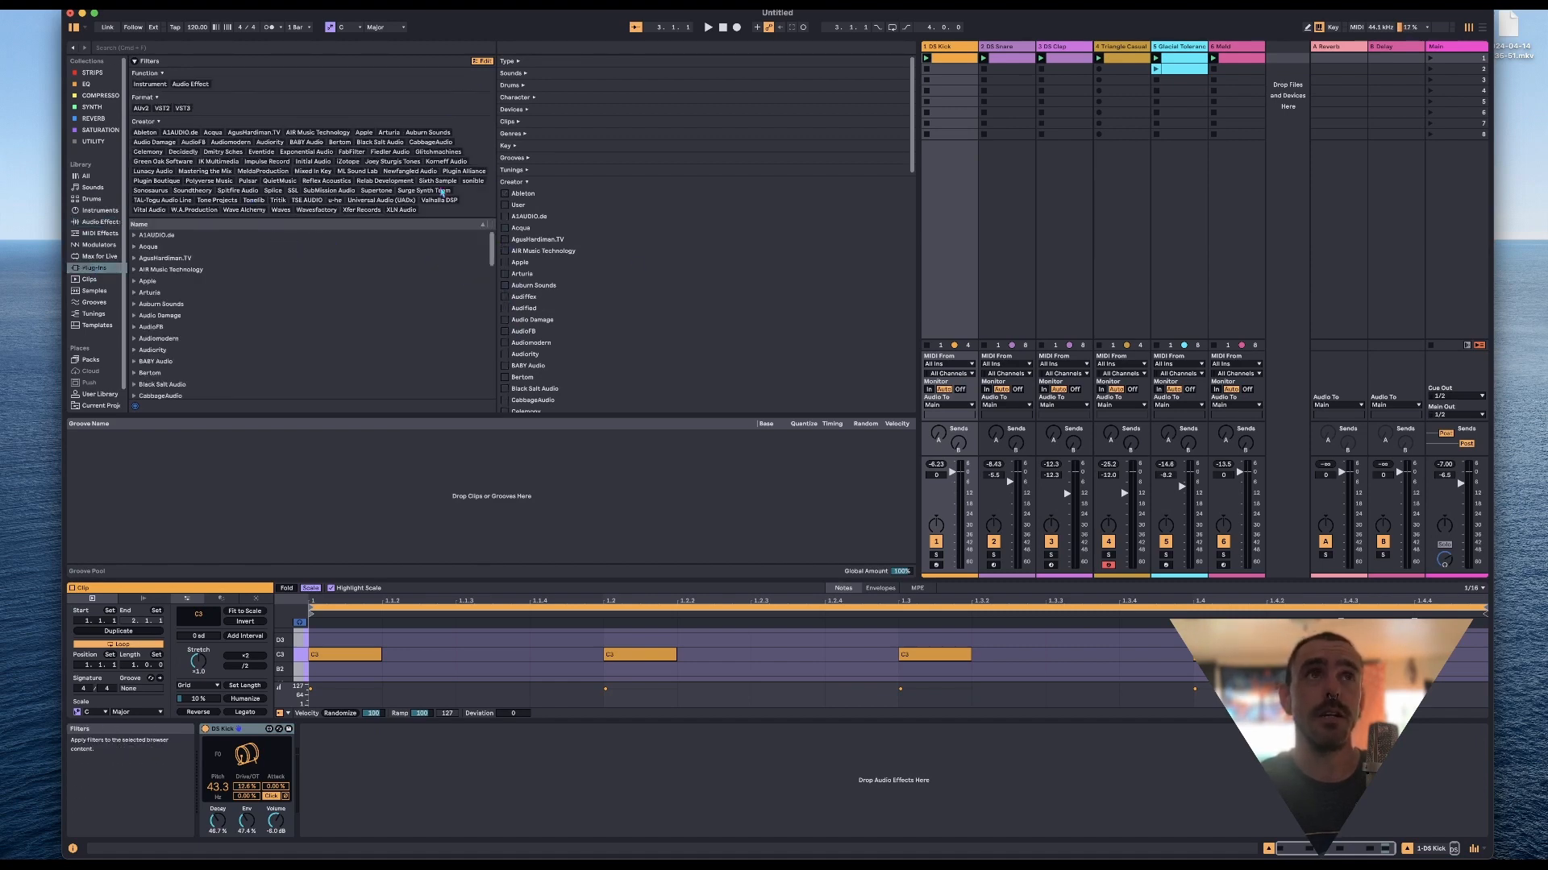
pyautogui.click(328, 182)
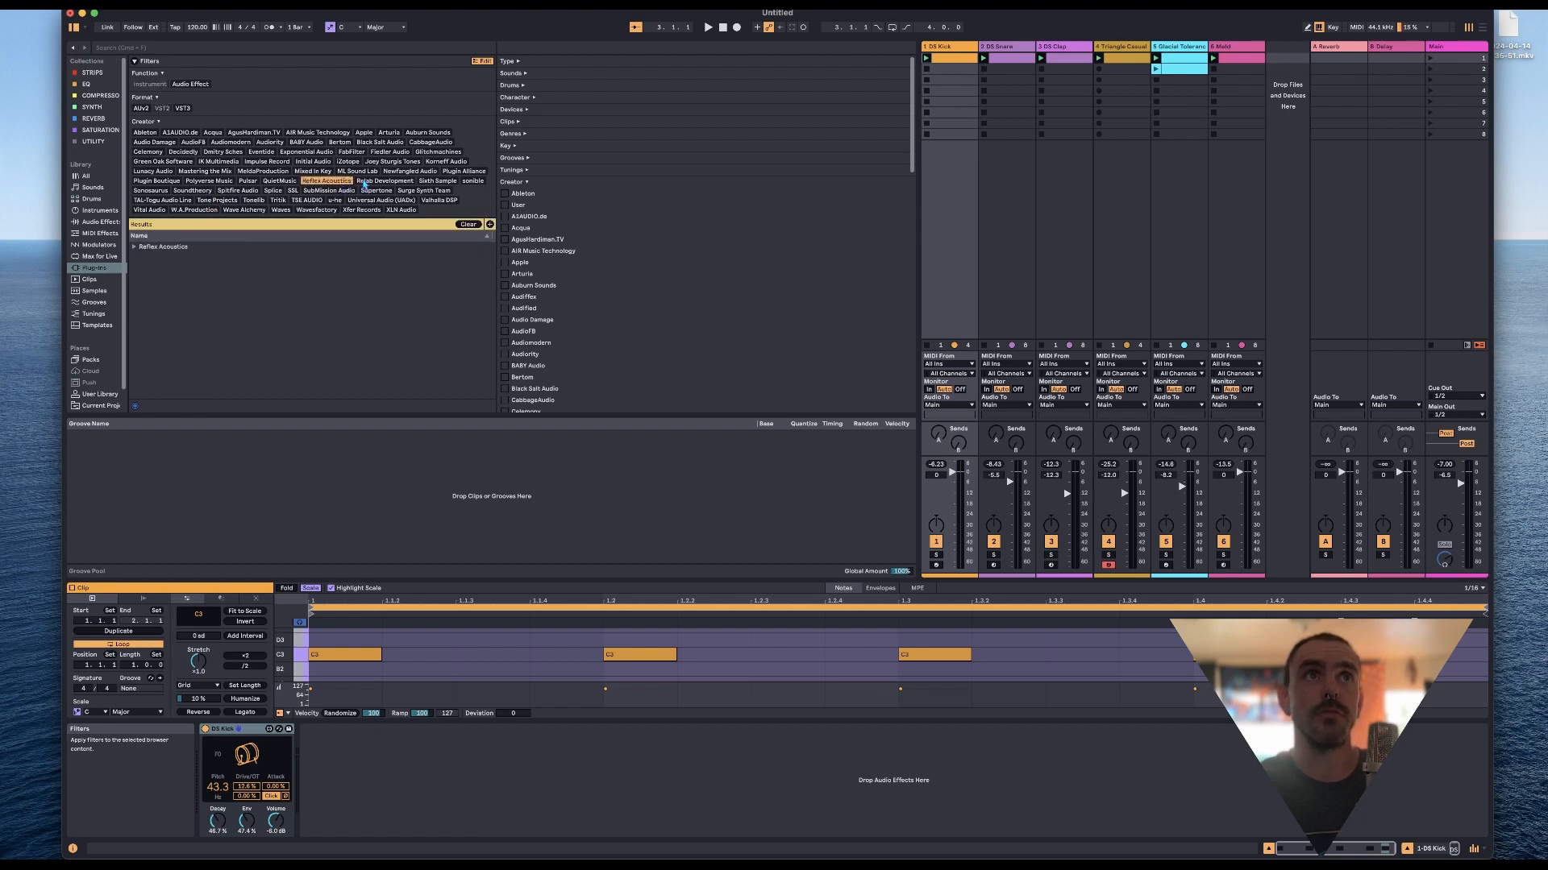
pyautogui.click(364, 182)
pyautogui.click(457, 182)
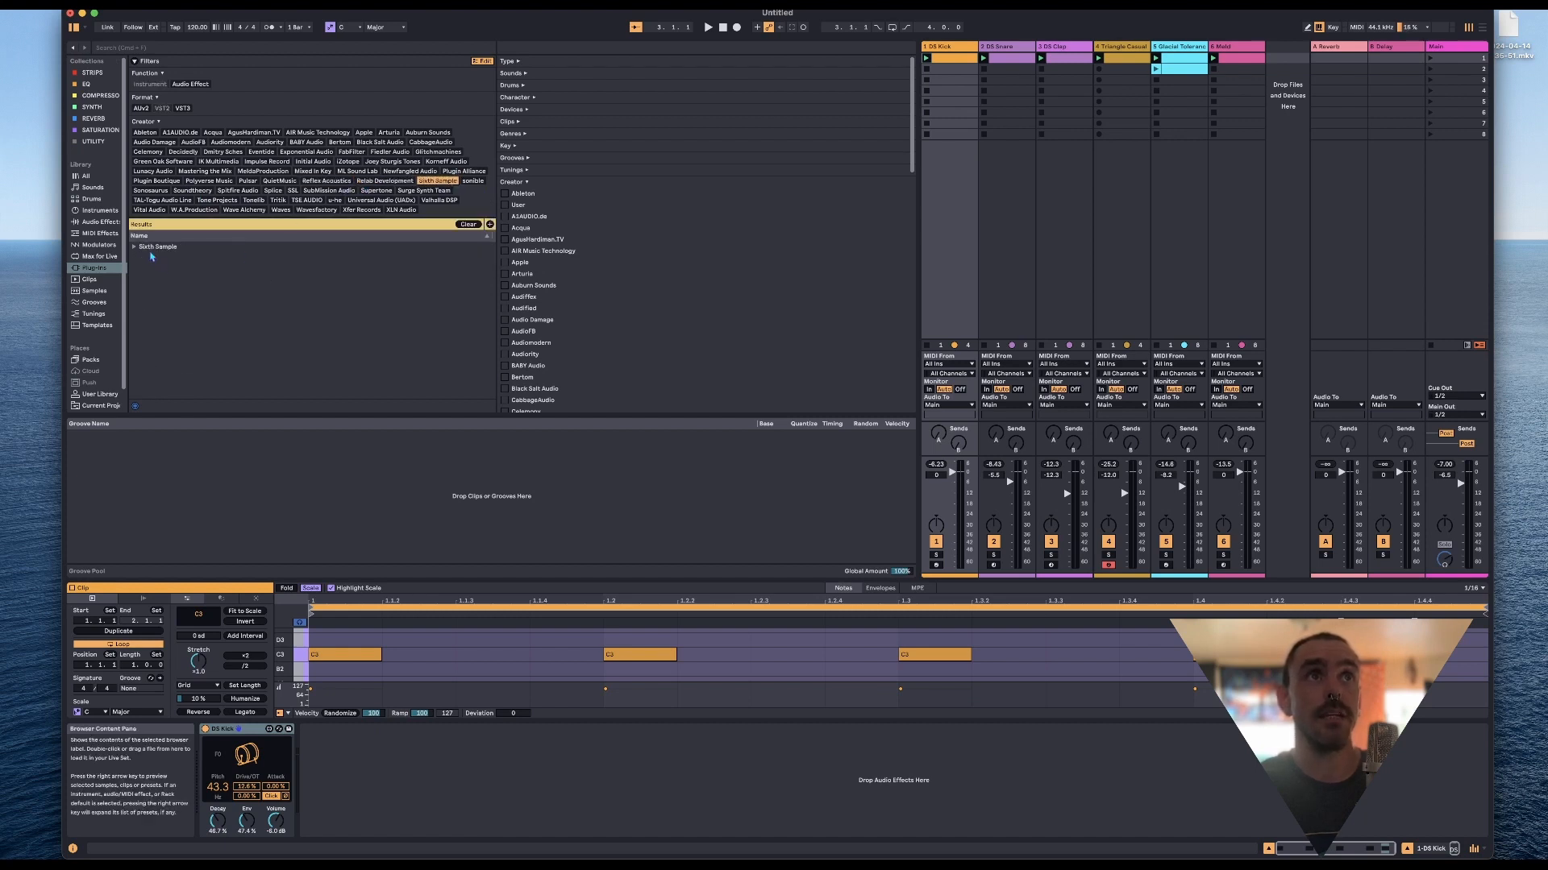
pyautogui.click(135, 248)
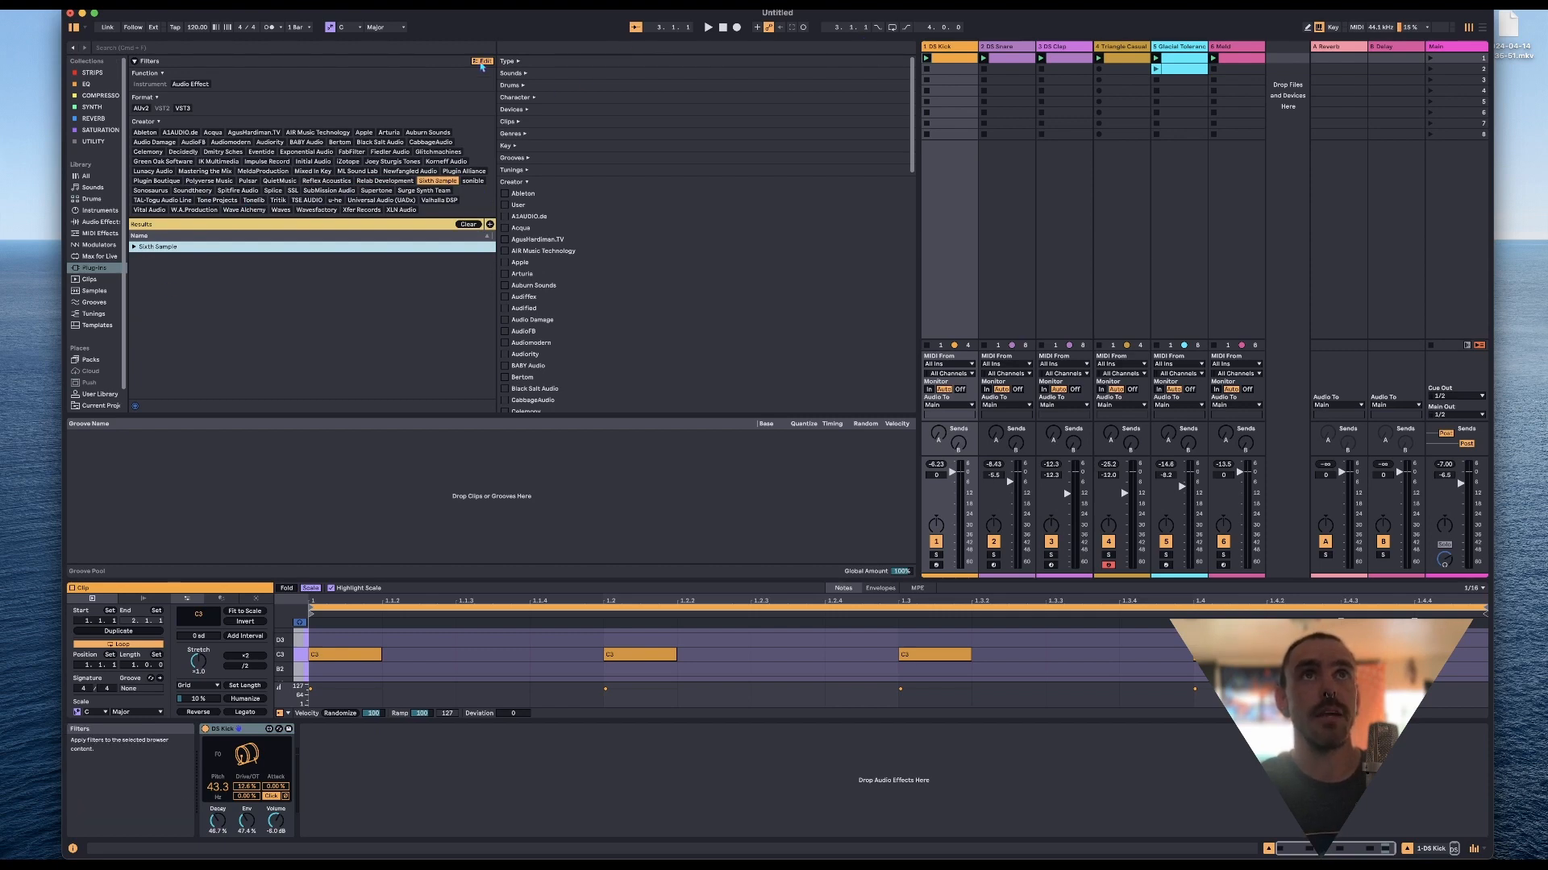
# Close the tag editor and restore the unfiltered plug-in list in a taller browser.
pyautogui.click(481, 64)
pyautogui.click(461, 225)
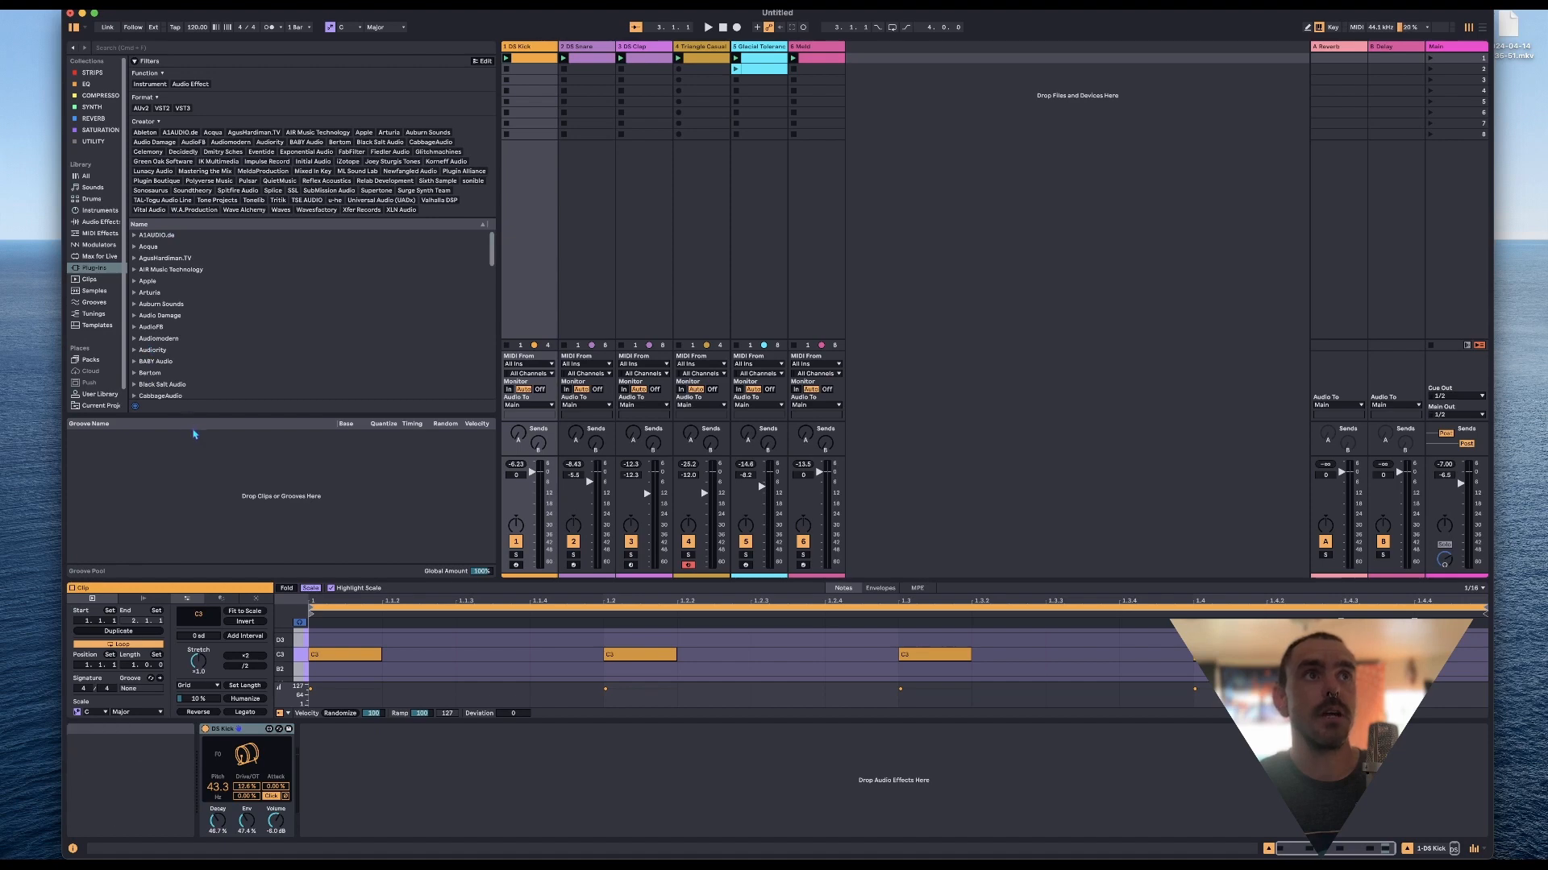
pyautogui.moveTo(196, 416); pyautogui.dragTo(192, 497)
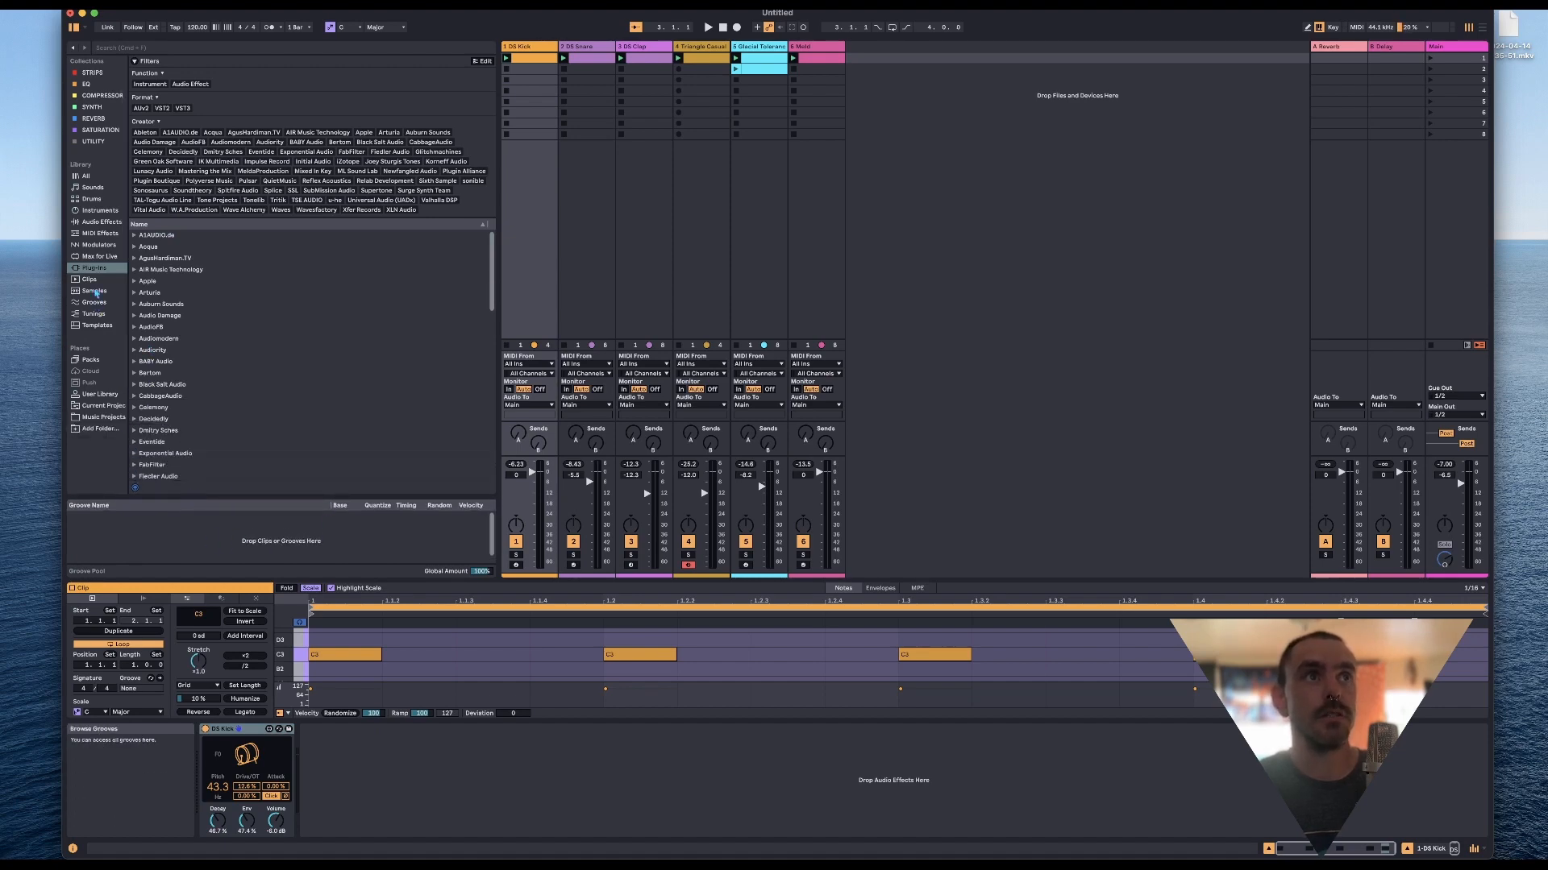
# Add the clip Western Australia Kit 01 79 bpm from the Clips library to the Groove Pool.
pyautogui.click(90, 279)
pyautogui.click(201, 316)
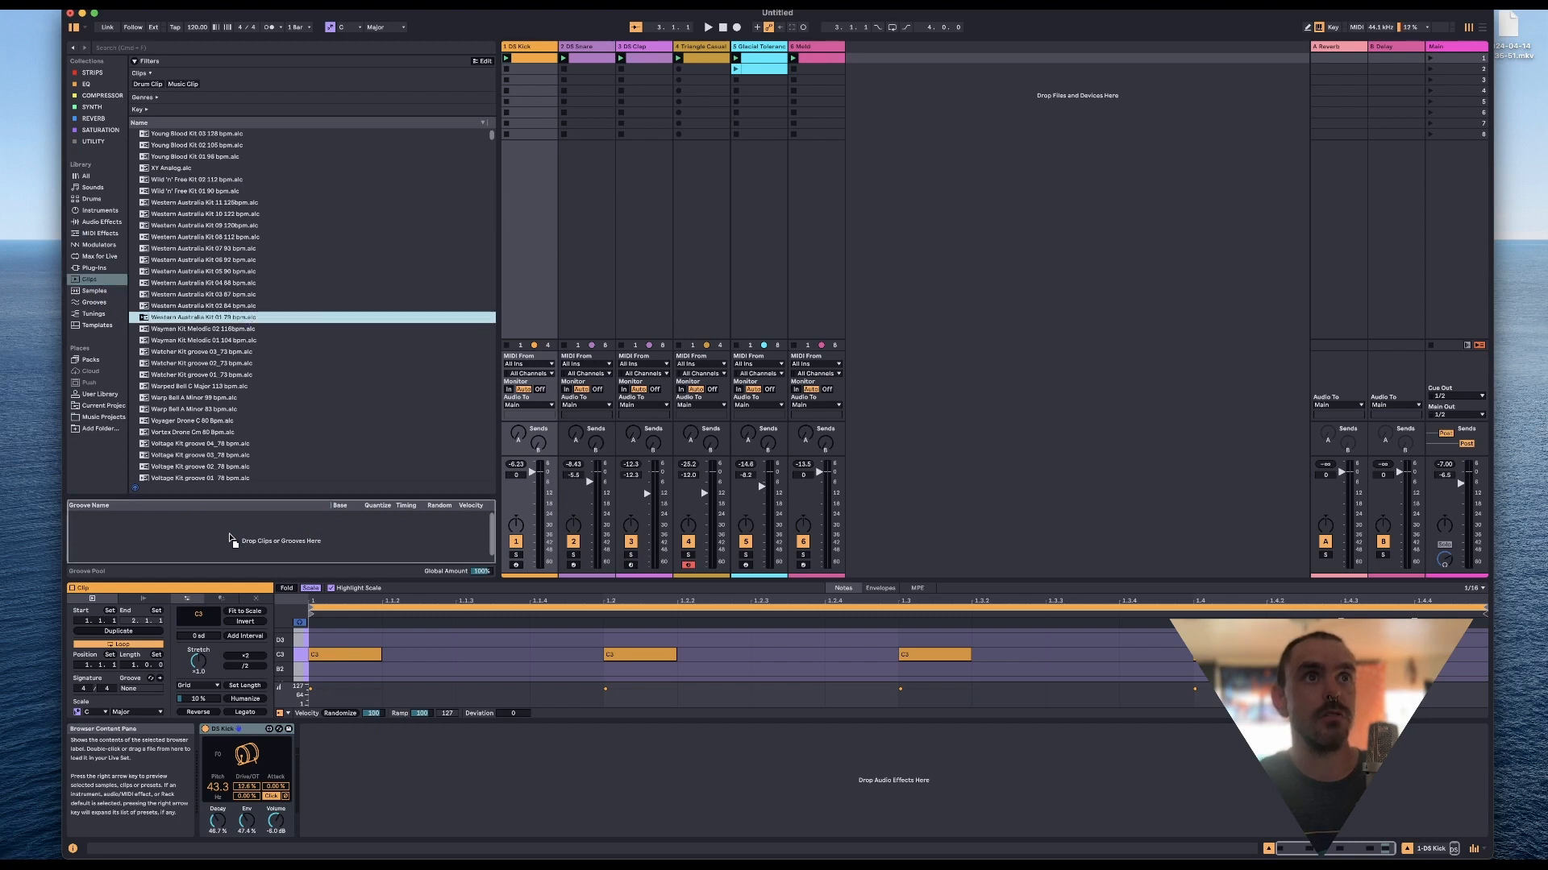
pyautogui.moveTo(231, 539); pyautogui.dragTo(231, 539)
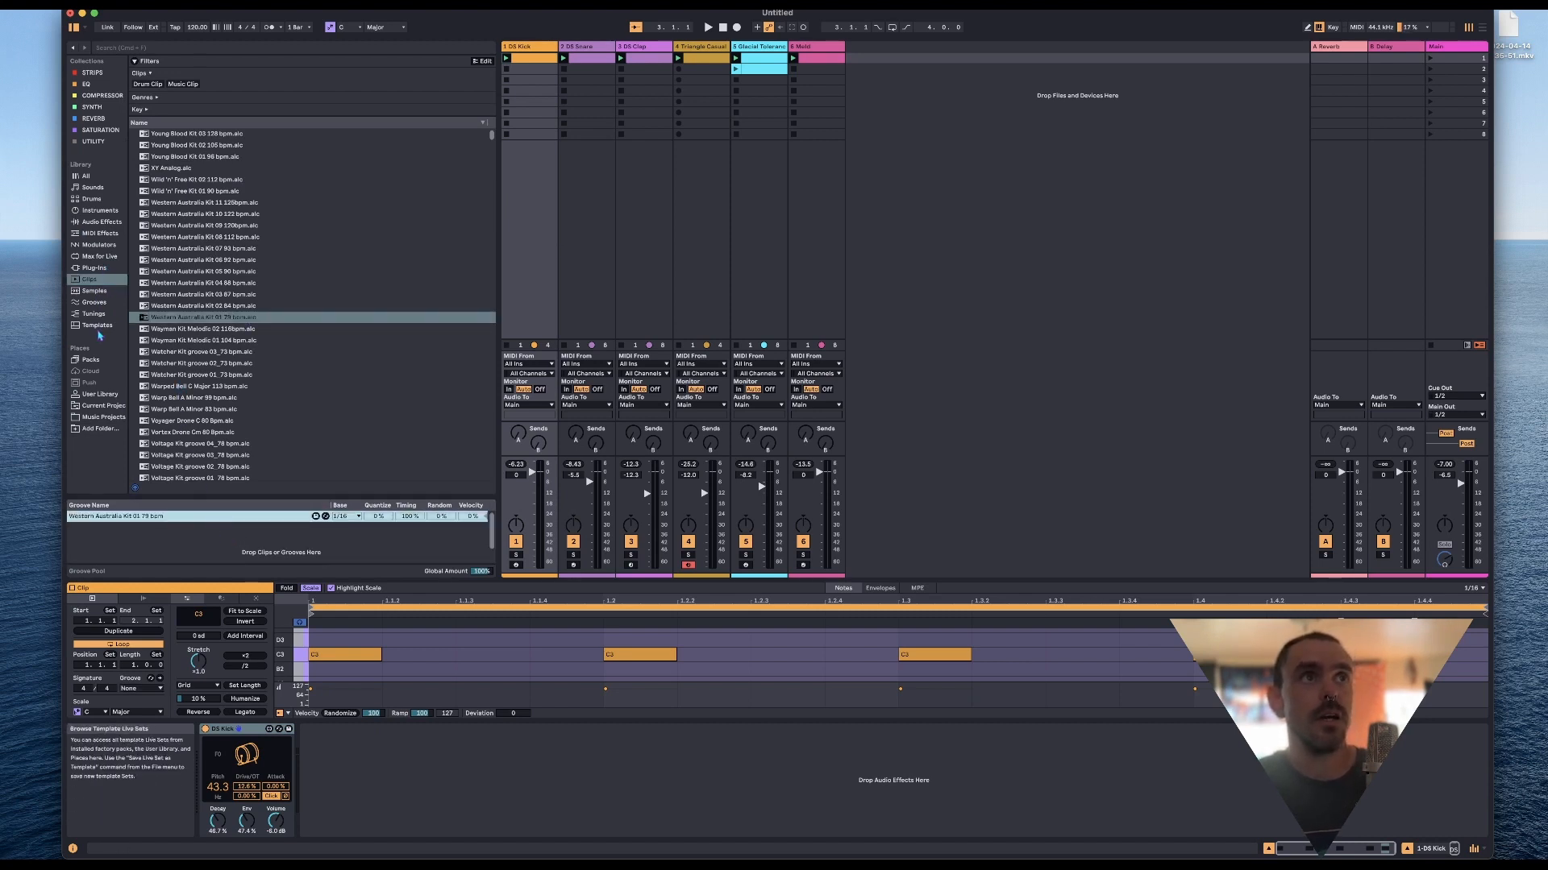
# Look at the Templates and Tunings libraries, and browse the list of tuning files.
pyautogui.click(98, 326)
pyautogui.click(94, 314)
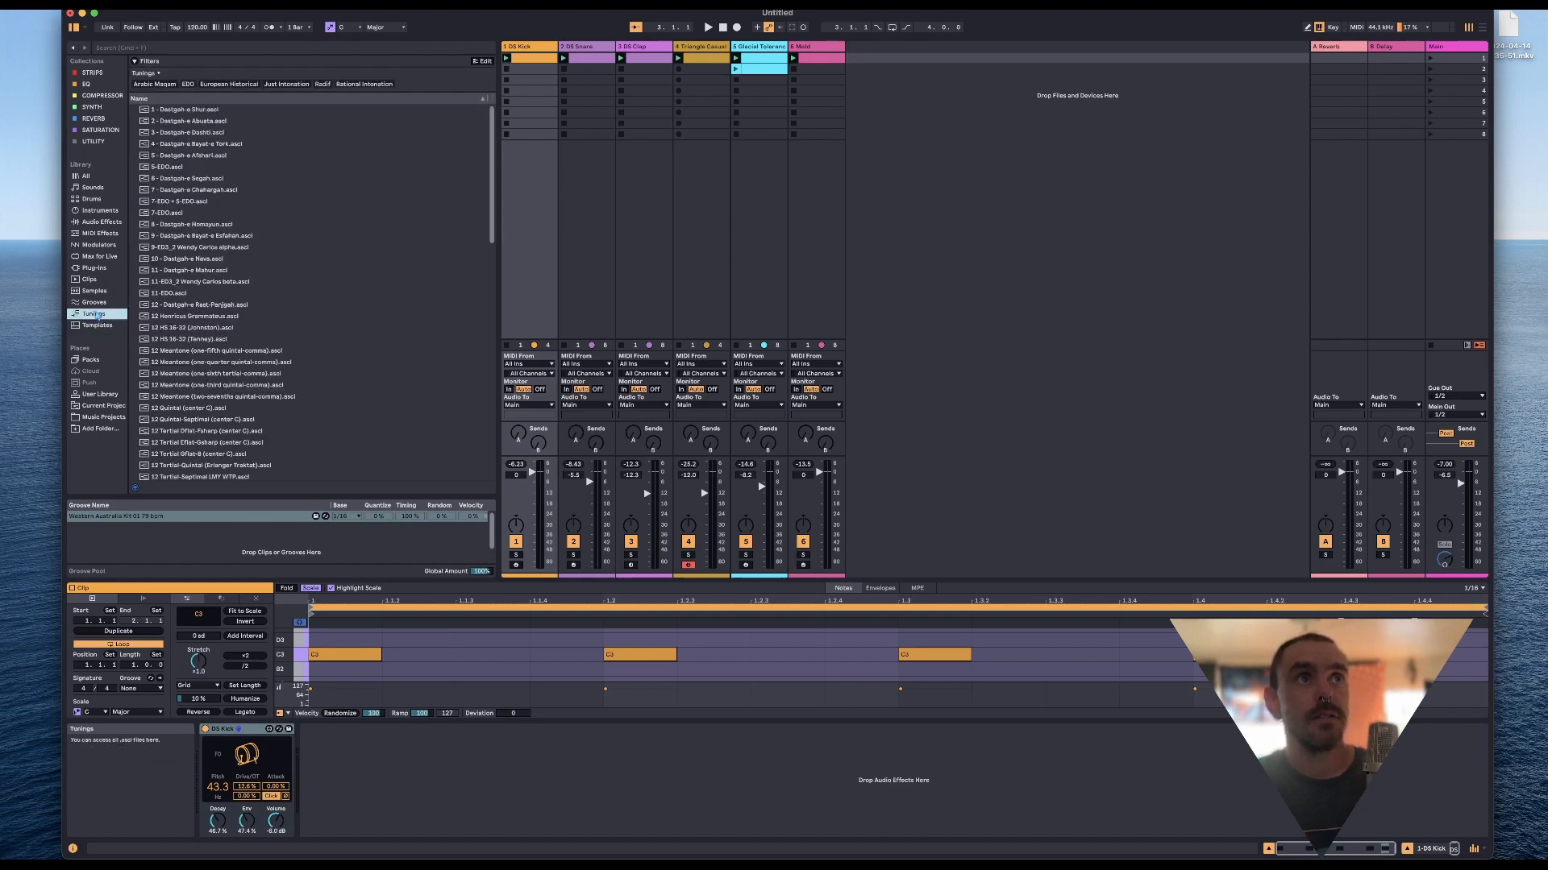
pyautogui.scroll(-10, 192, 443)
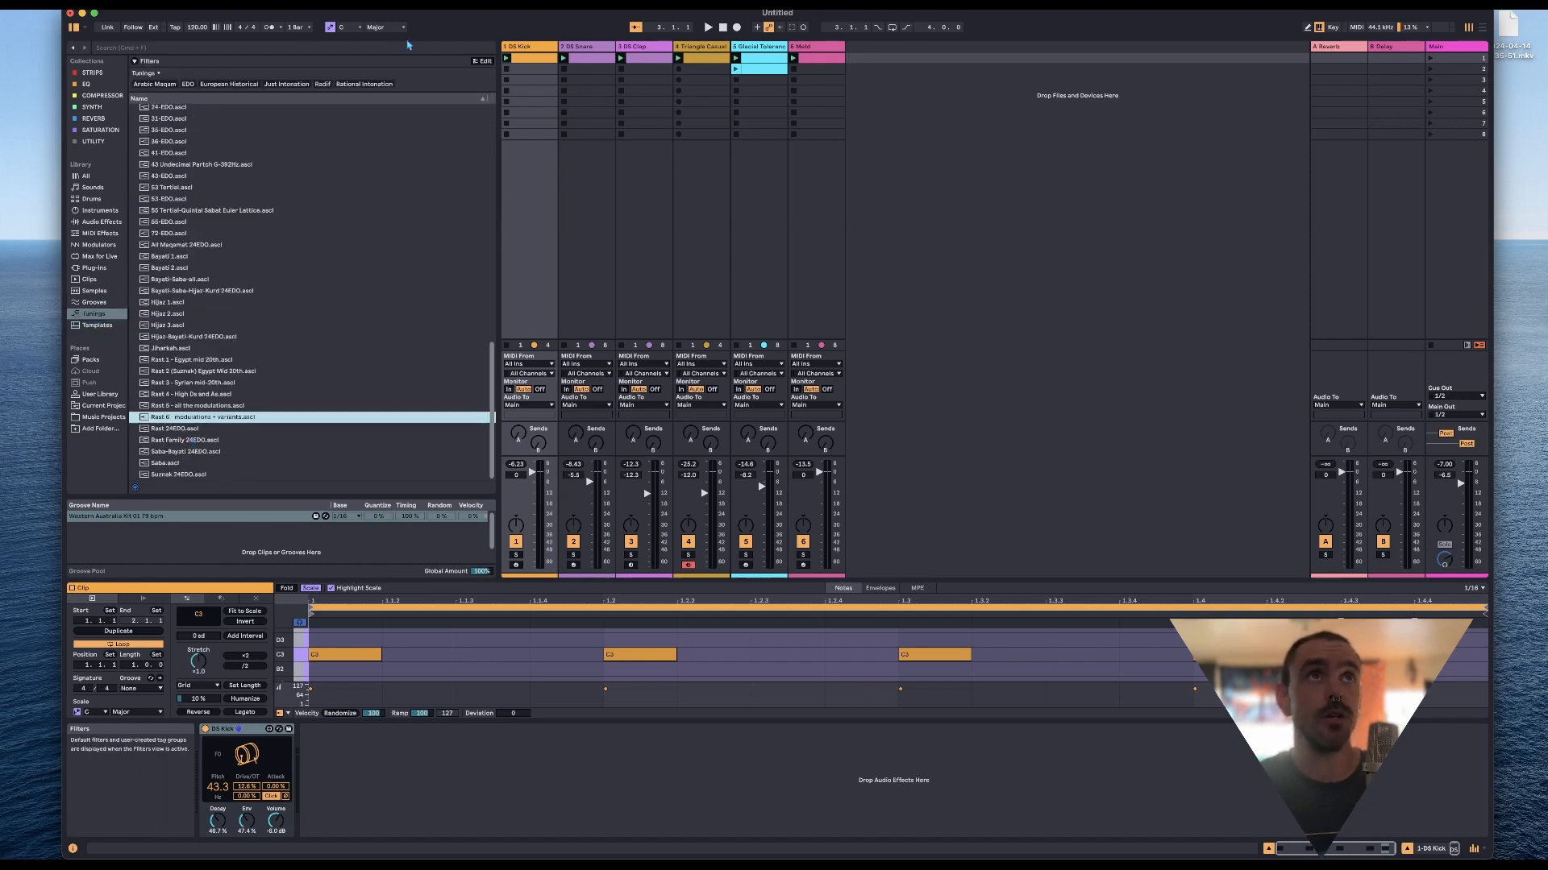
# Set the DS Kick clip's scale root to F and its scale to Phrygian.
pyautogui.click(344, 27)
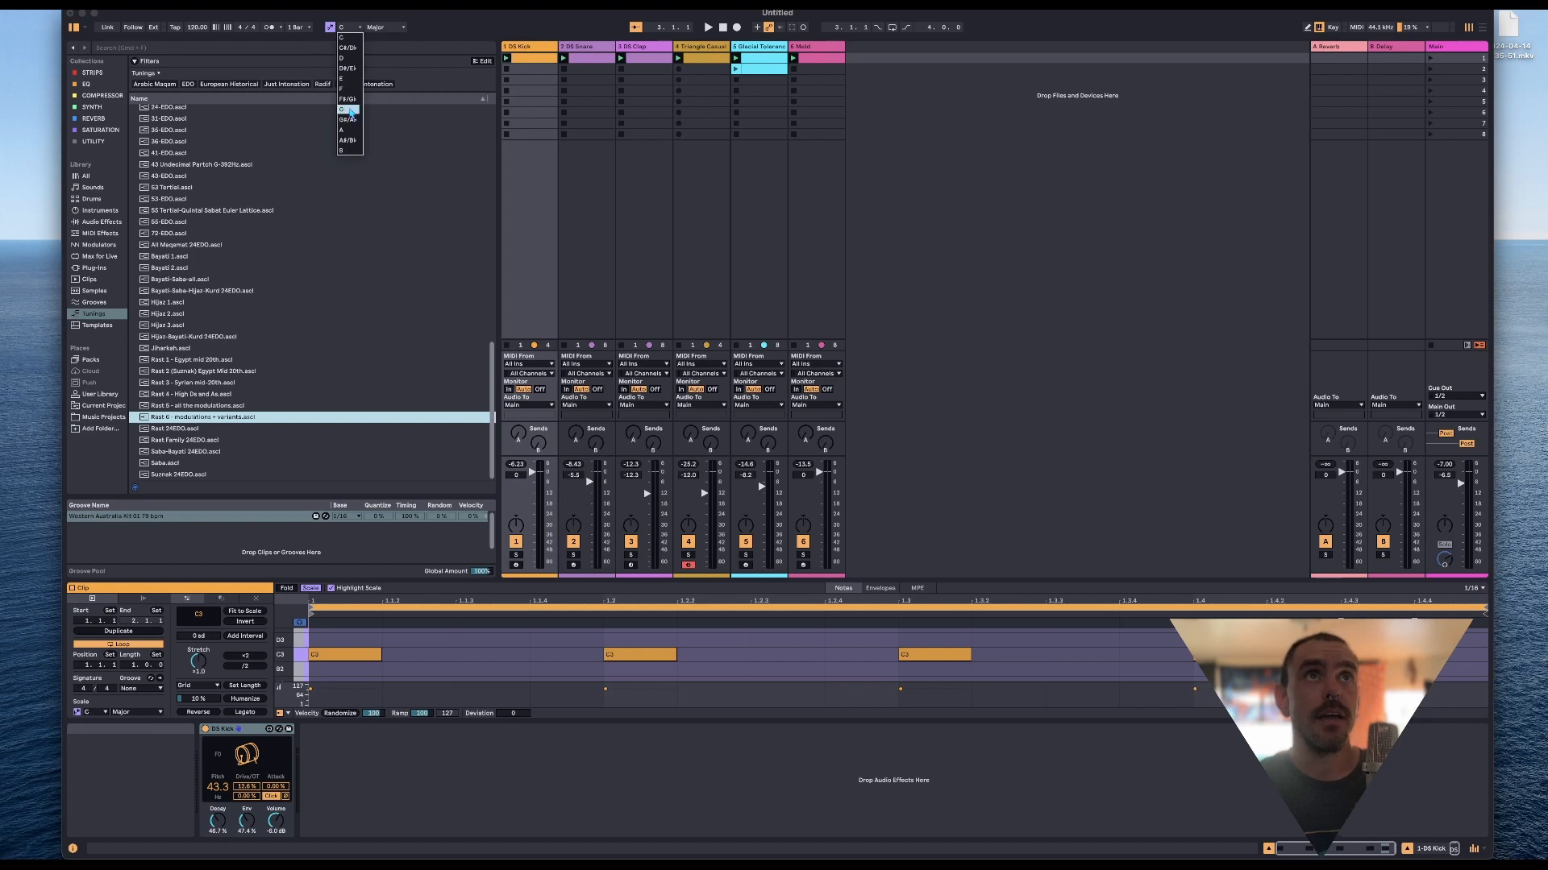
pyautogui.click(343, 90)
pyautogui.click(380, 27)
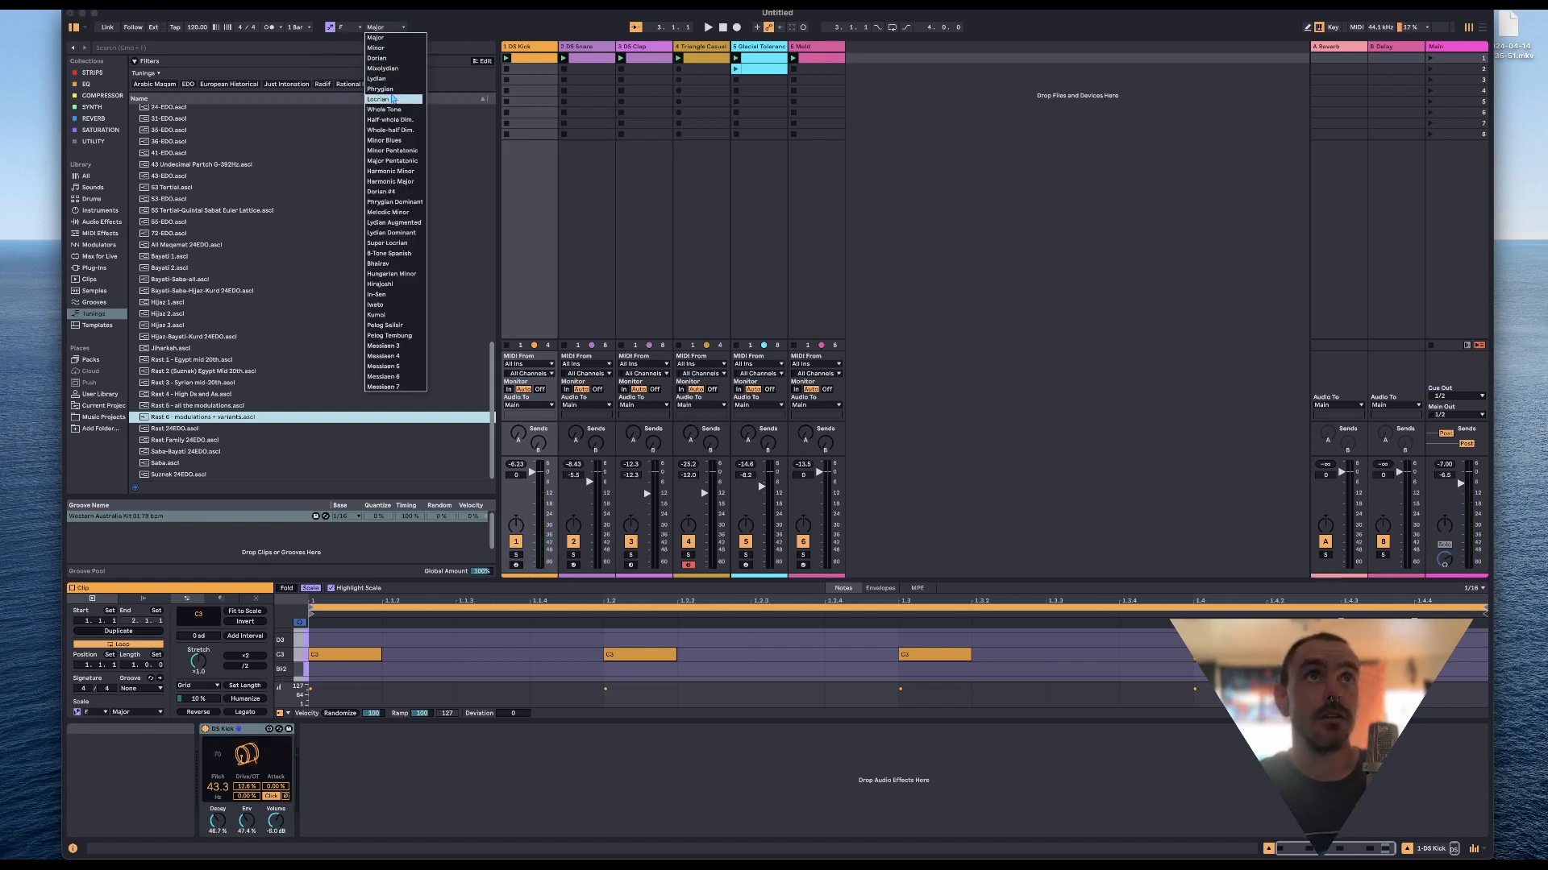
pyautogui.click(387, 88)
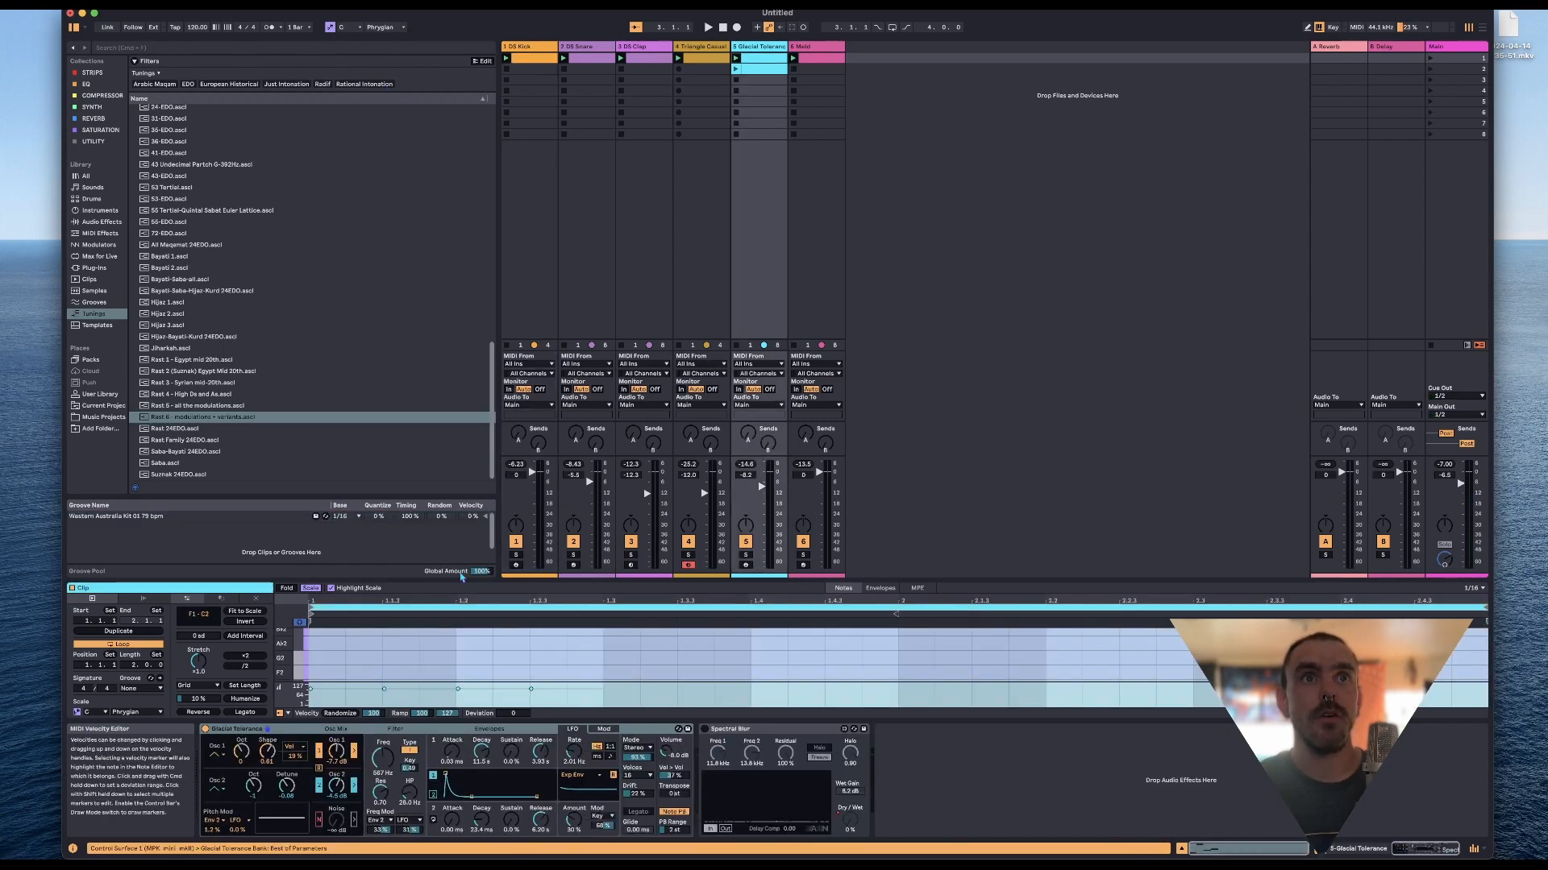
# Compare the enlarged note editor of the Glacial Tolerance clip with scale folding off and on, and audition the in-scale notes.
pyautogui.moveTo(460, 579); pyautogui.dragTo(384, 216)
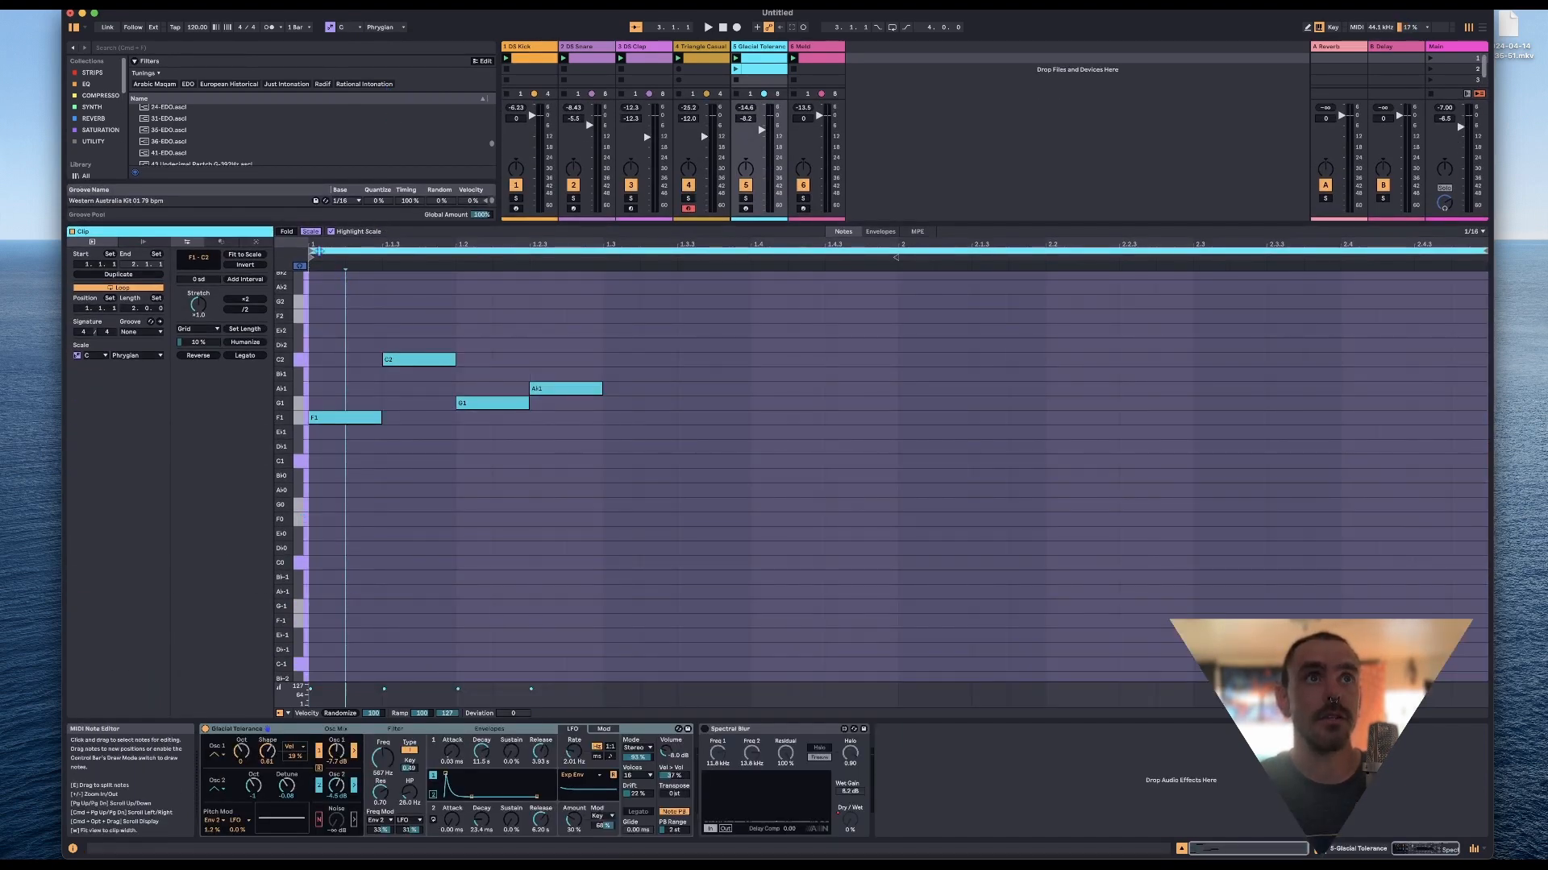
pyautogui.click(310, 232)
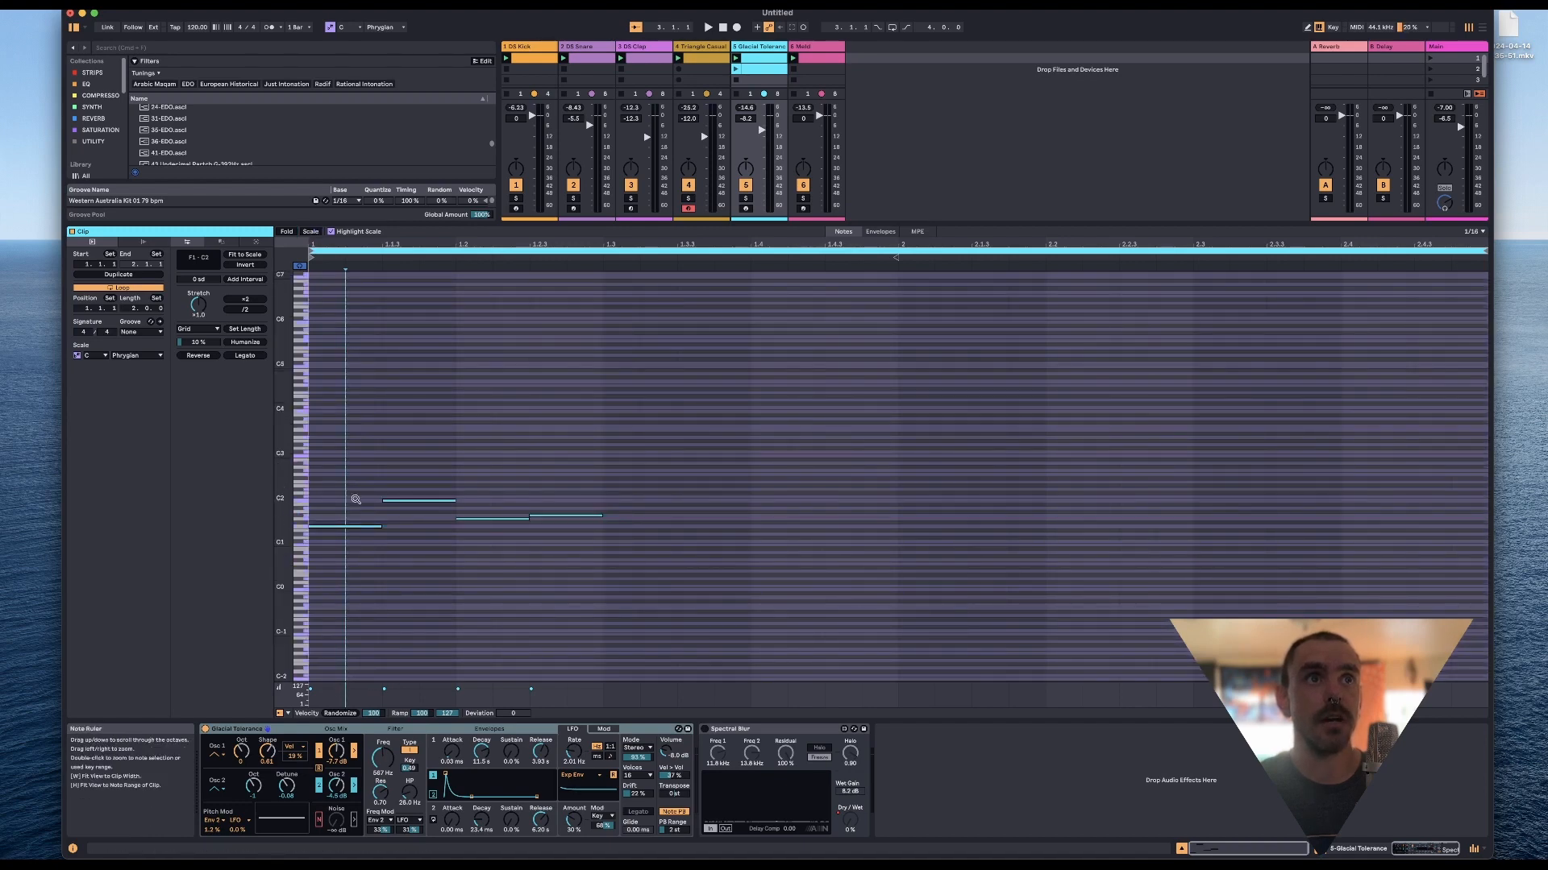
pyautogui.press('h')
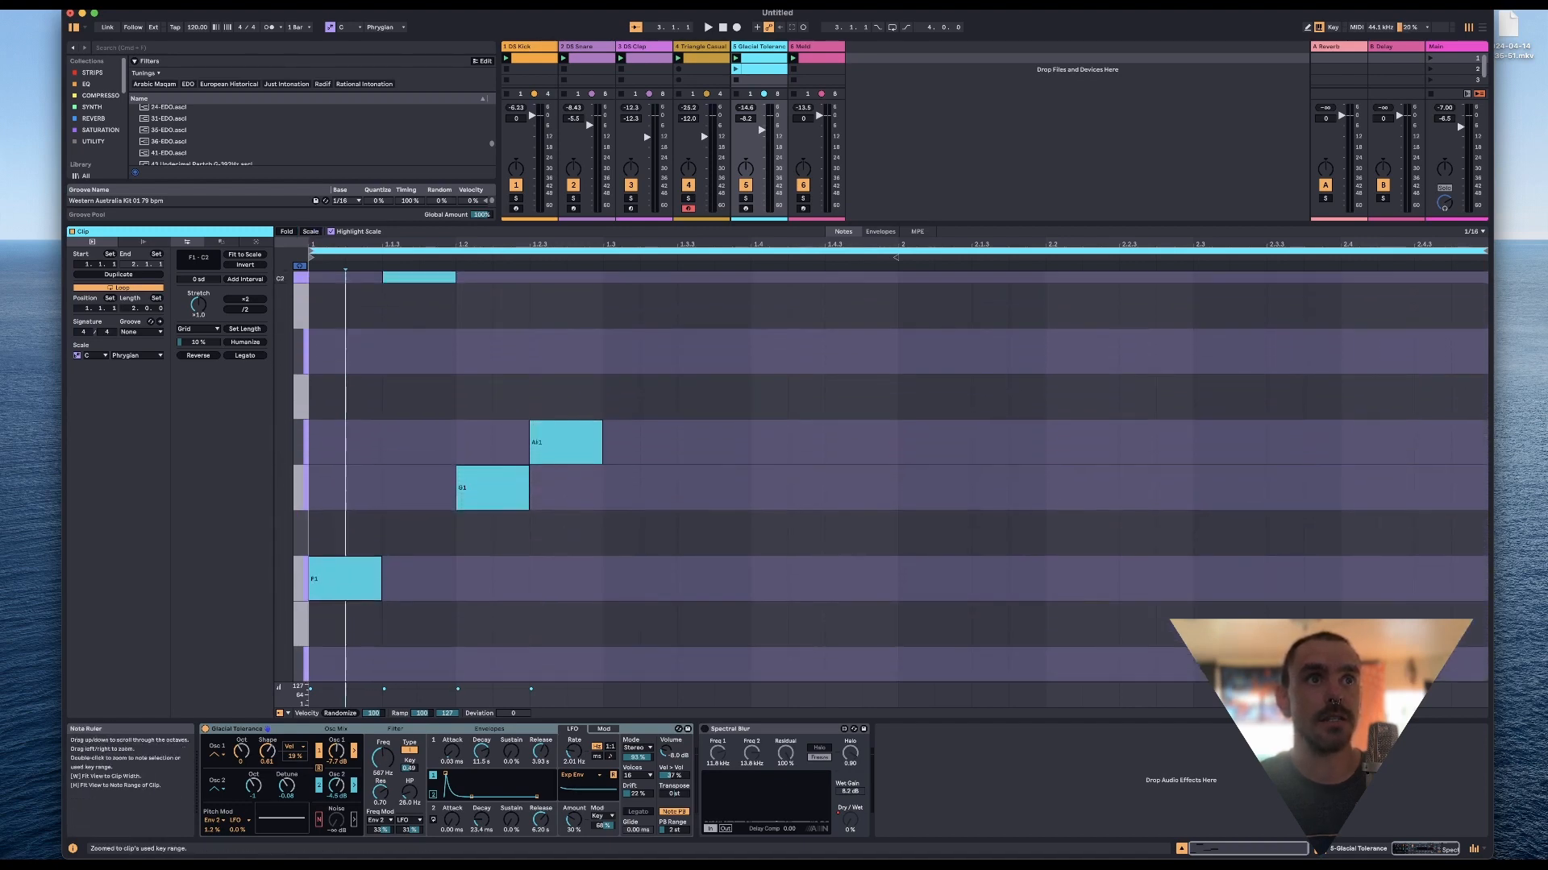
pyautogui.moveTo(284, 488); pyautogui.dragTo(221, 488)
pyautogui.click(309, 233)
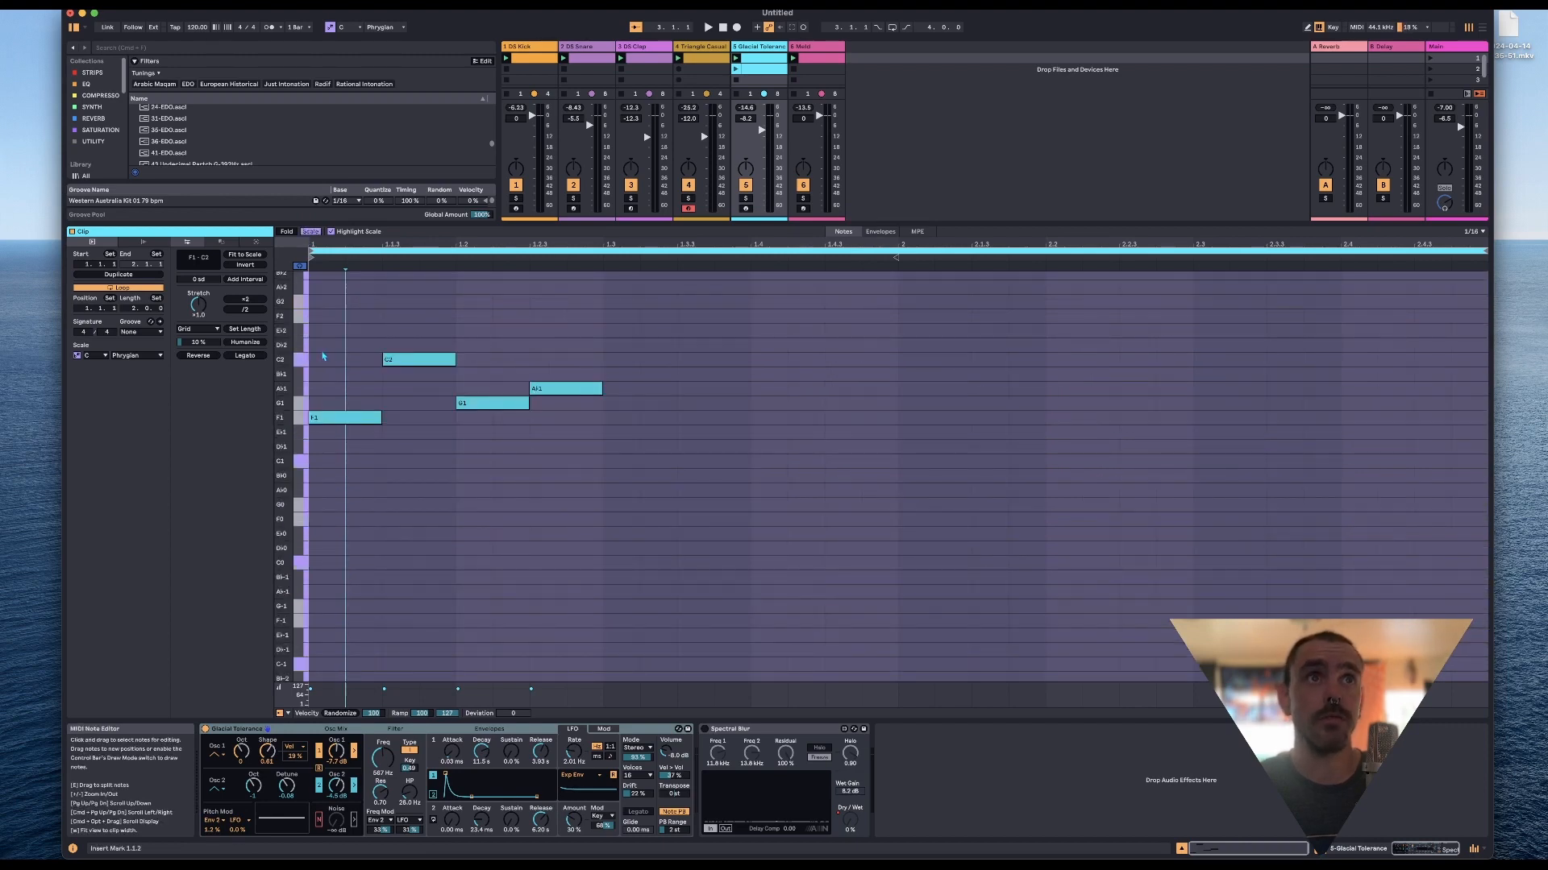
pyautogui.moveTo(302, 662); pyautogui.dragTo(300, 303)
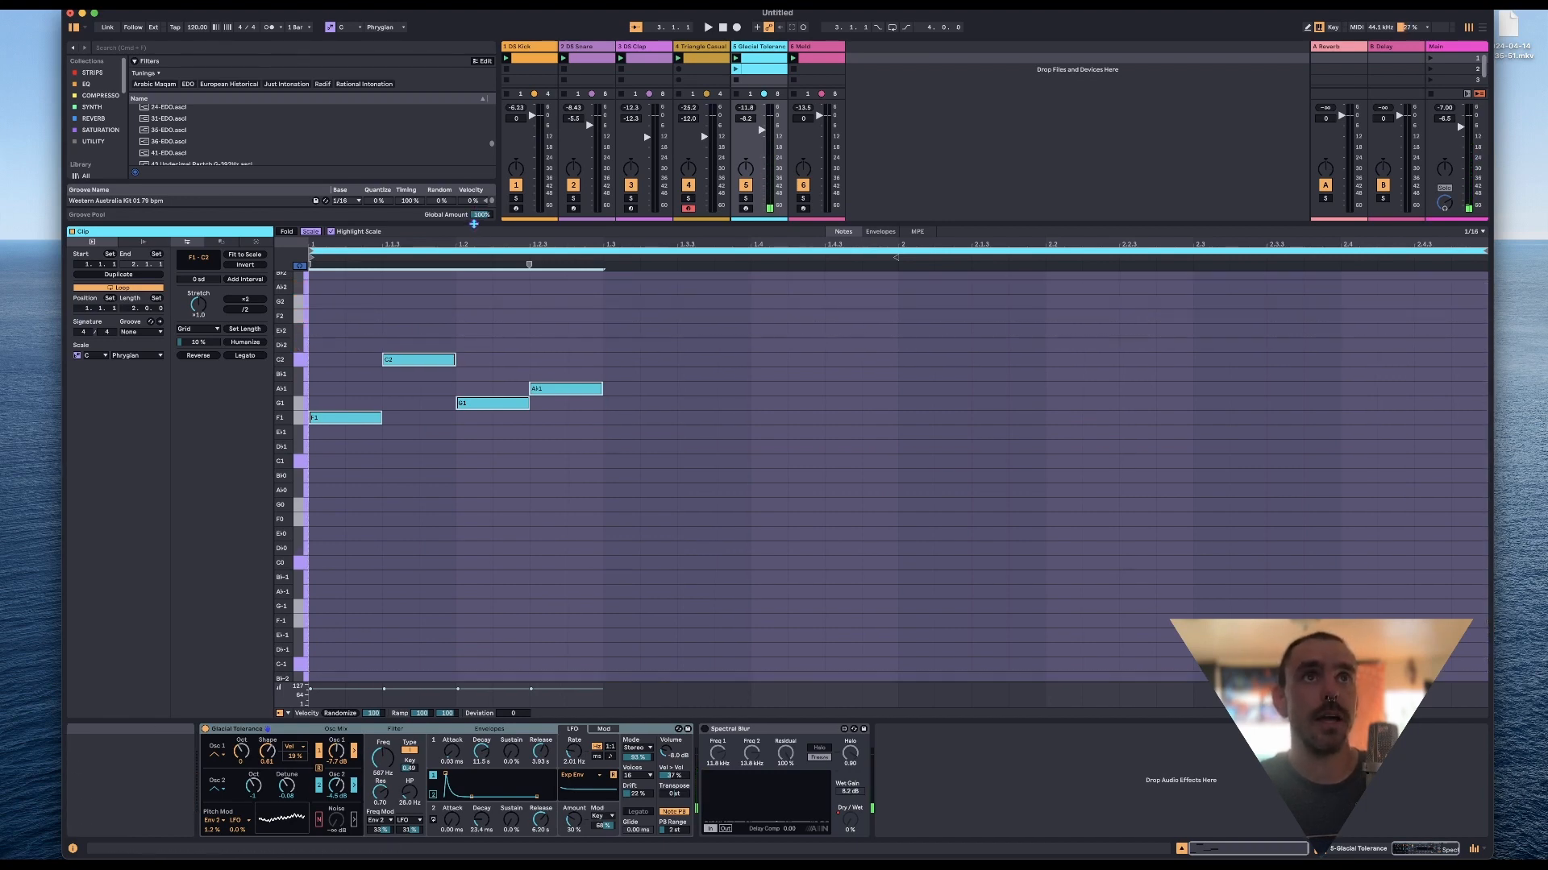
# Reduce the clip view's height and select the Glacial Tolerance clip in the second slot.
pyautogui.moveTo(478, 224); pyautogui.dragTo(484, 462)
pyautogui.click(760, 71)
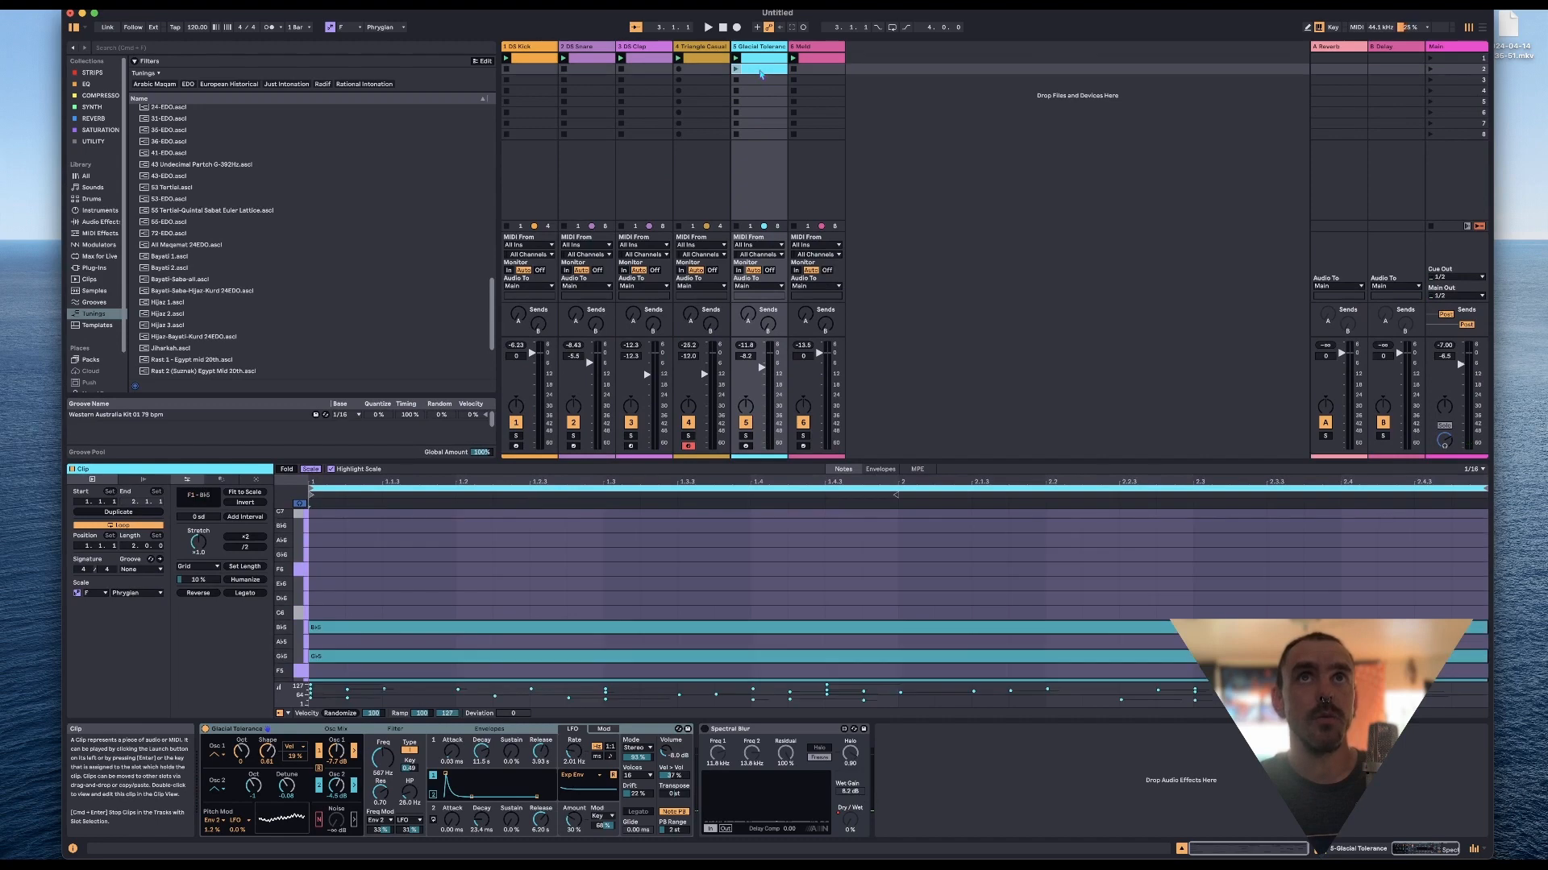
# Replace the second-slot Glacial Tolerance clip with a copy of the first-slot clip and show its MIDI generative tools.
pyautogui.press('Delete')
pyautogui.press('Up')
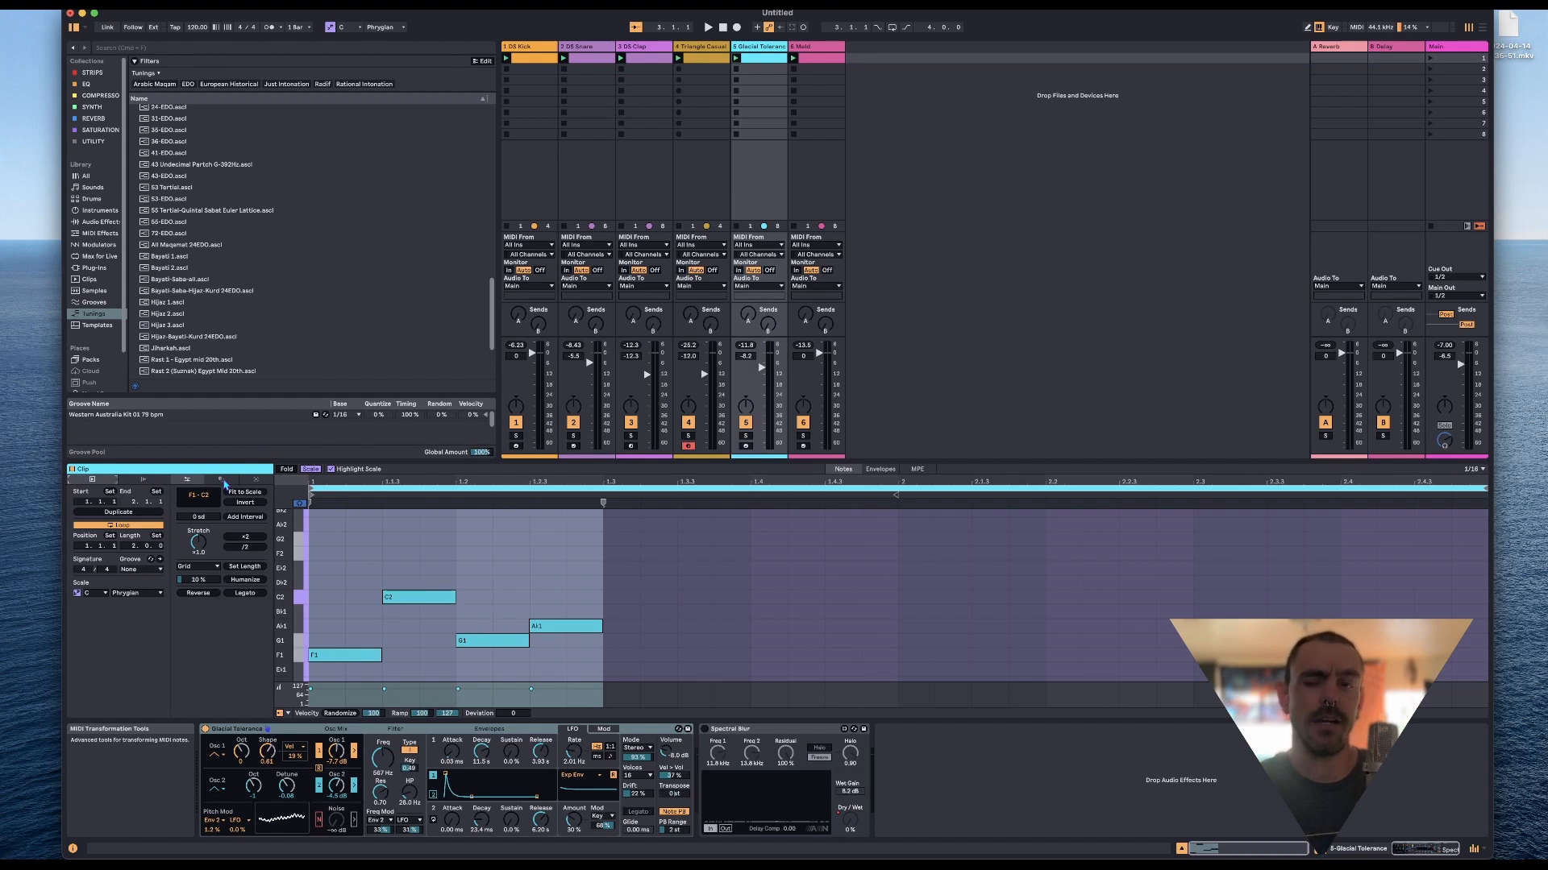
pyautogui.click(221, 481)
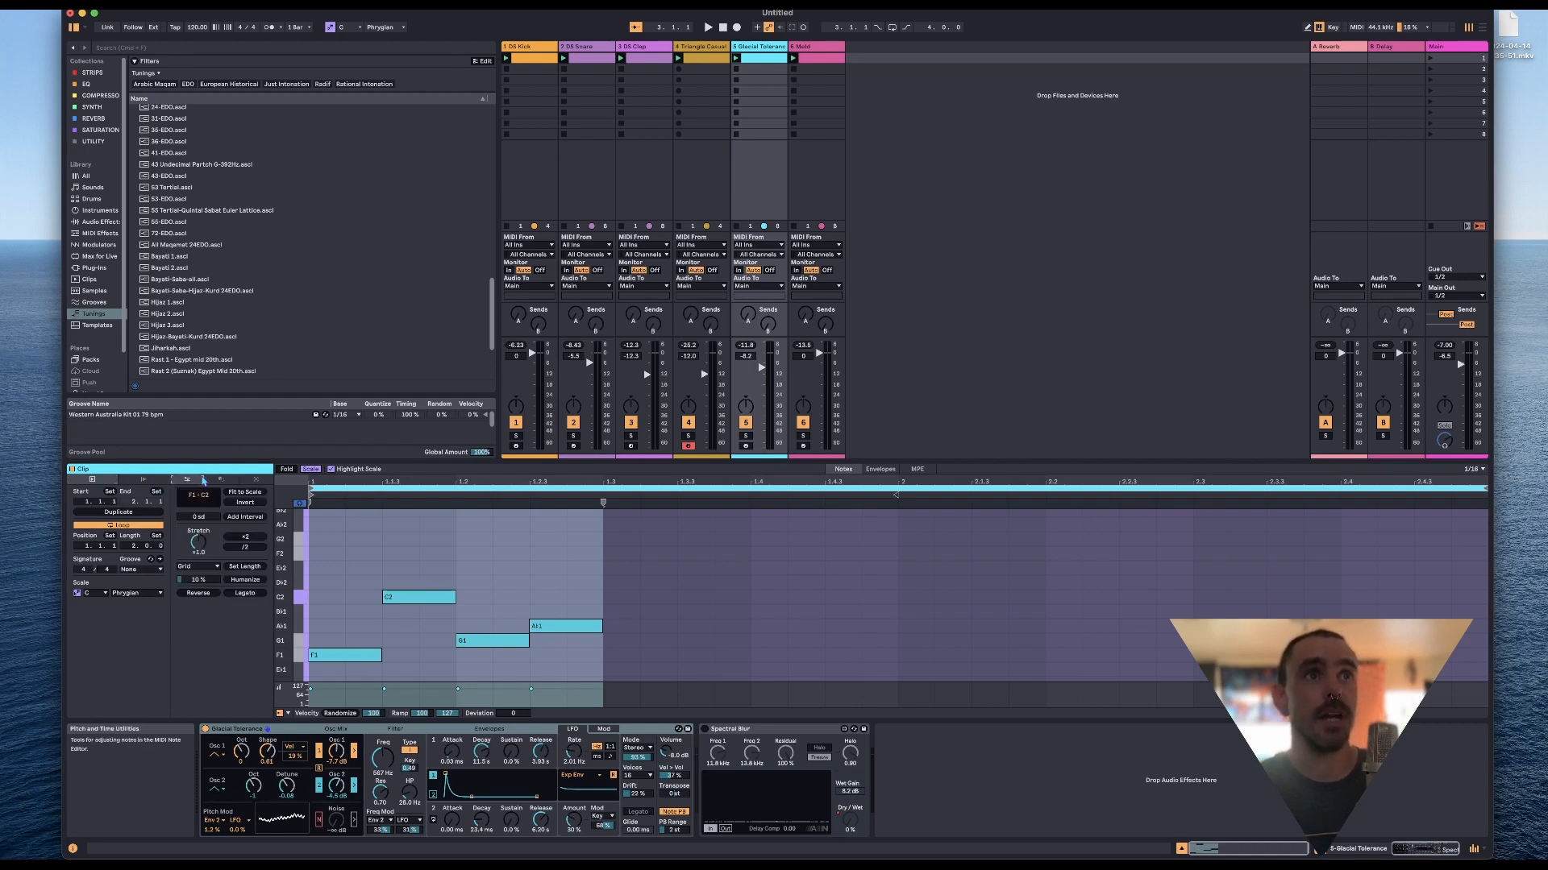
pyautogui.click(261, 482)
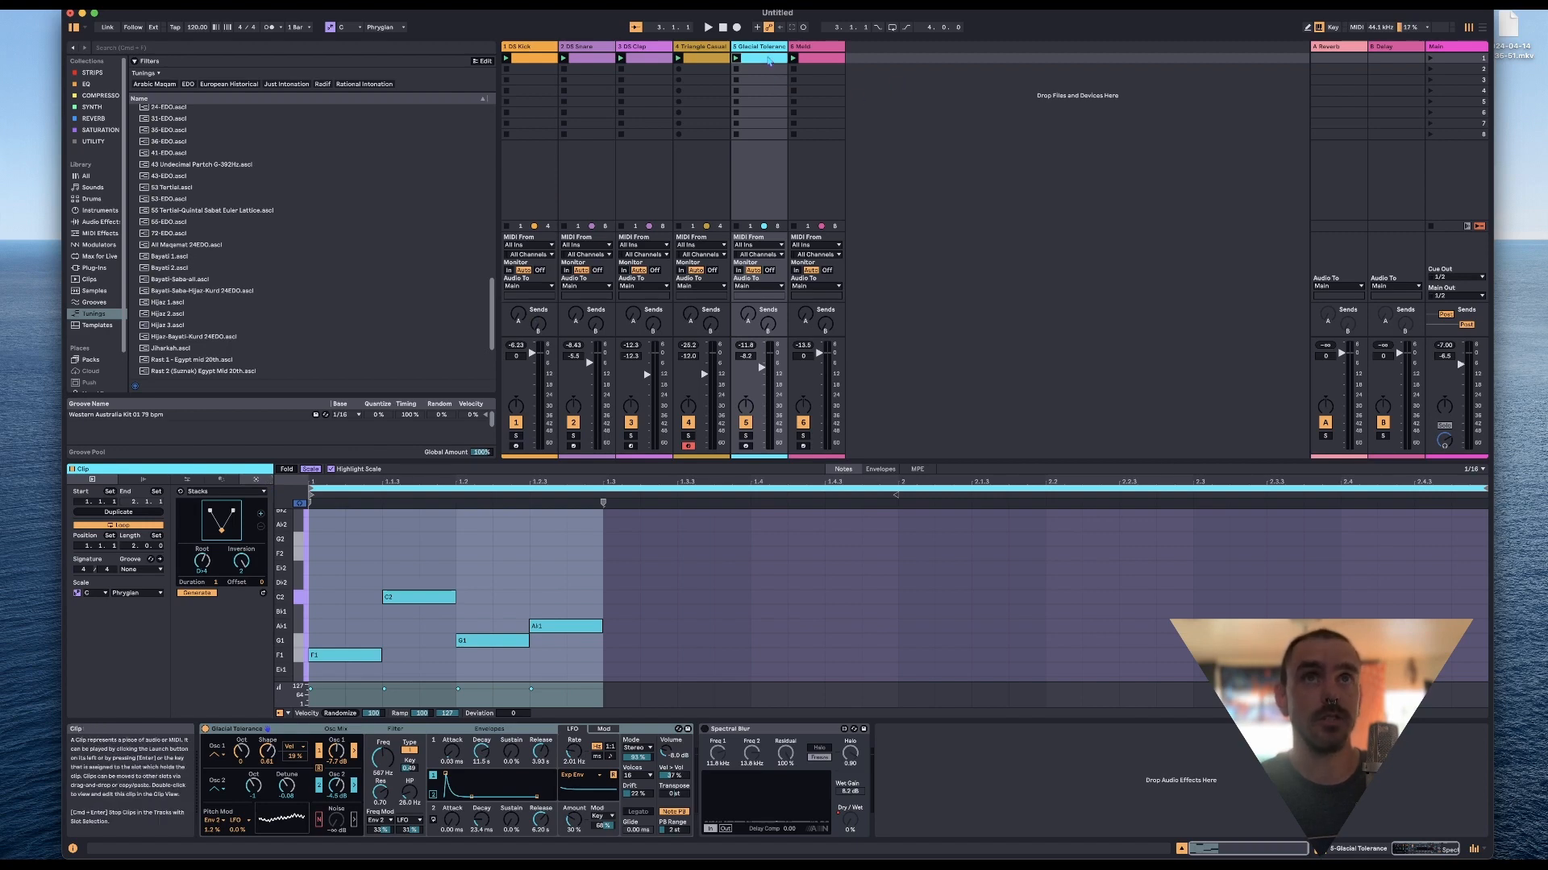
pyautogui.click(764, 69)
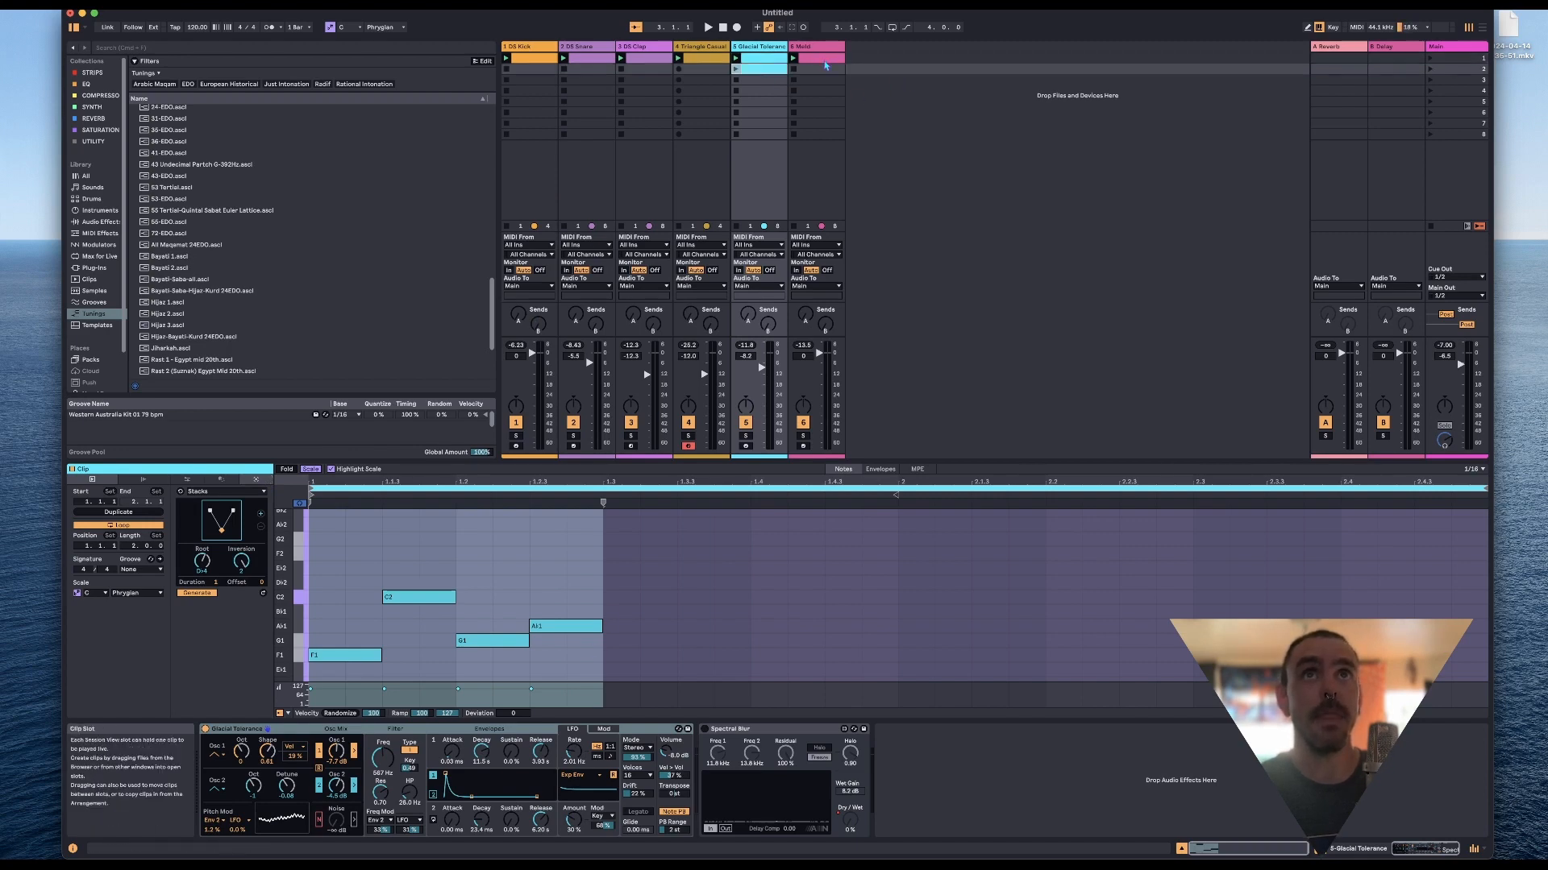
pyautogui.doubleClick(764, 69)
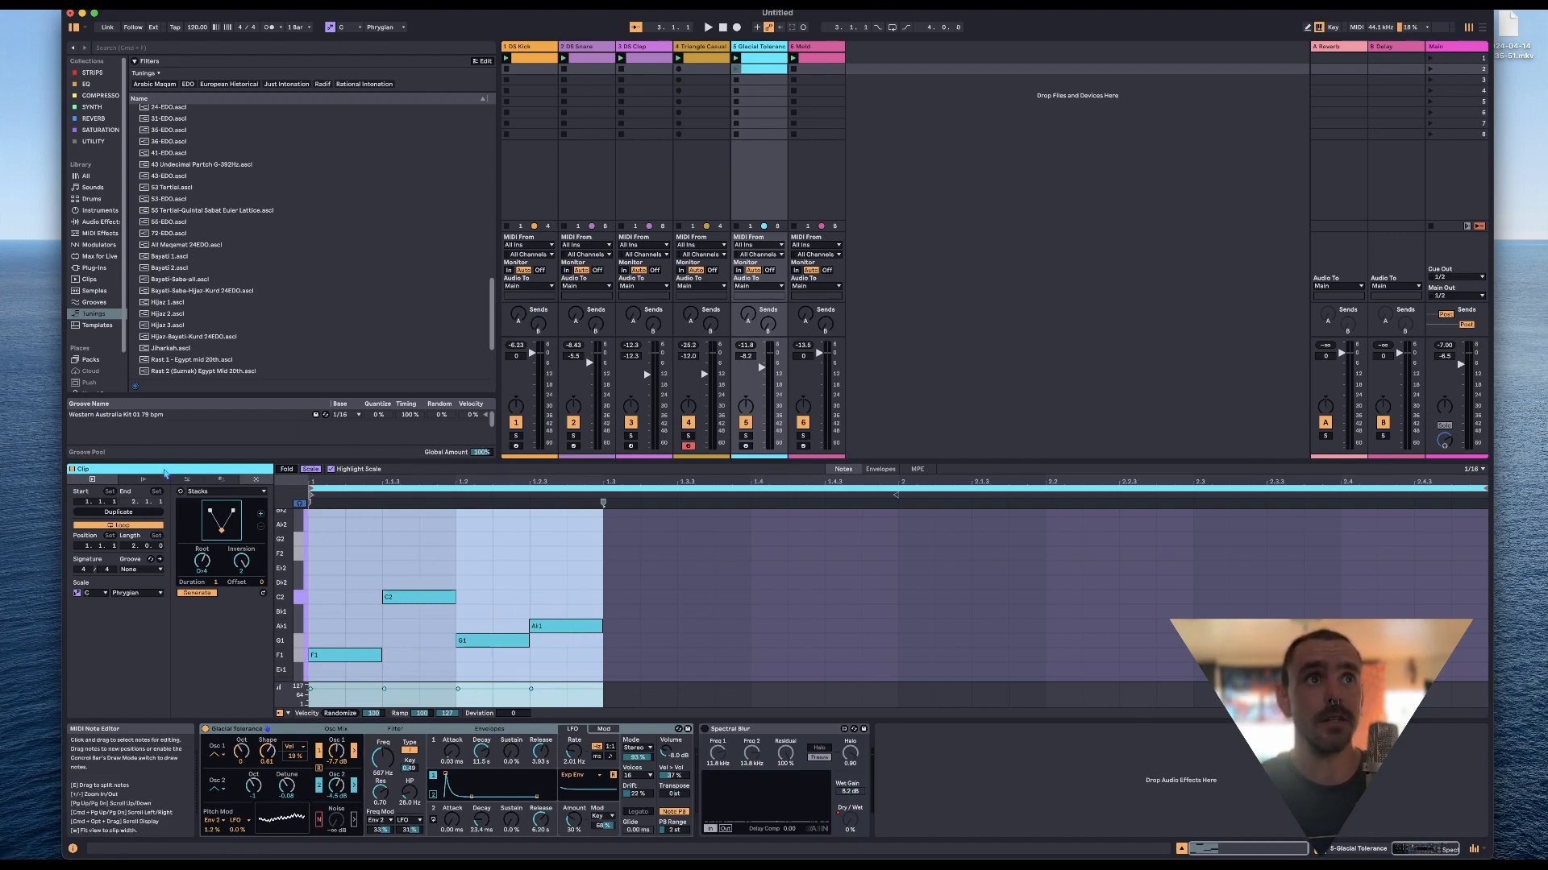
# Try the Rhythm generator on the copied clip with pitch C2 and 1/8 steps, adjusting its Split and Shift values.
pyautogui.click(214, 491)
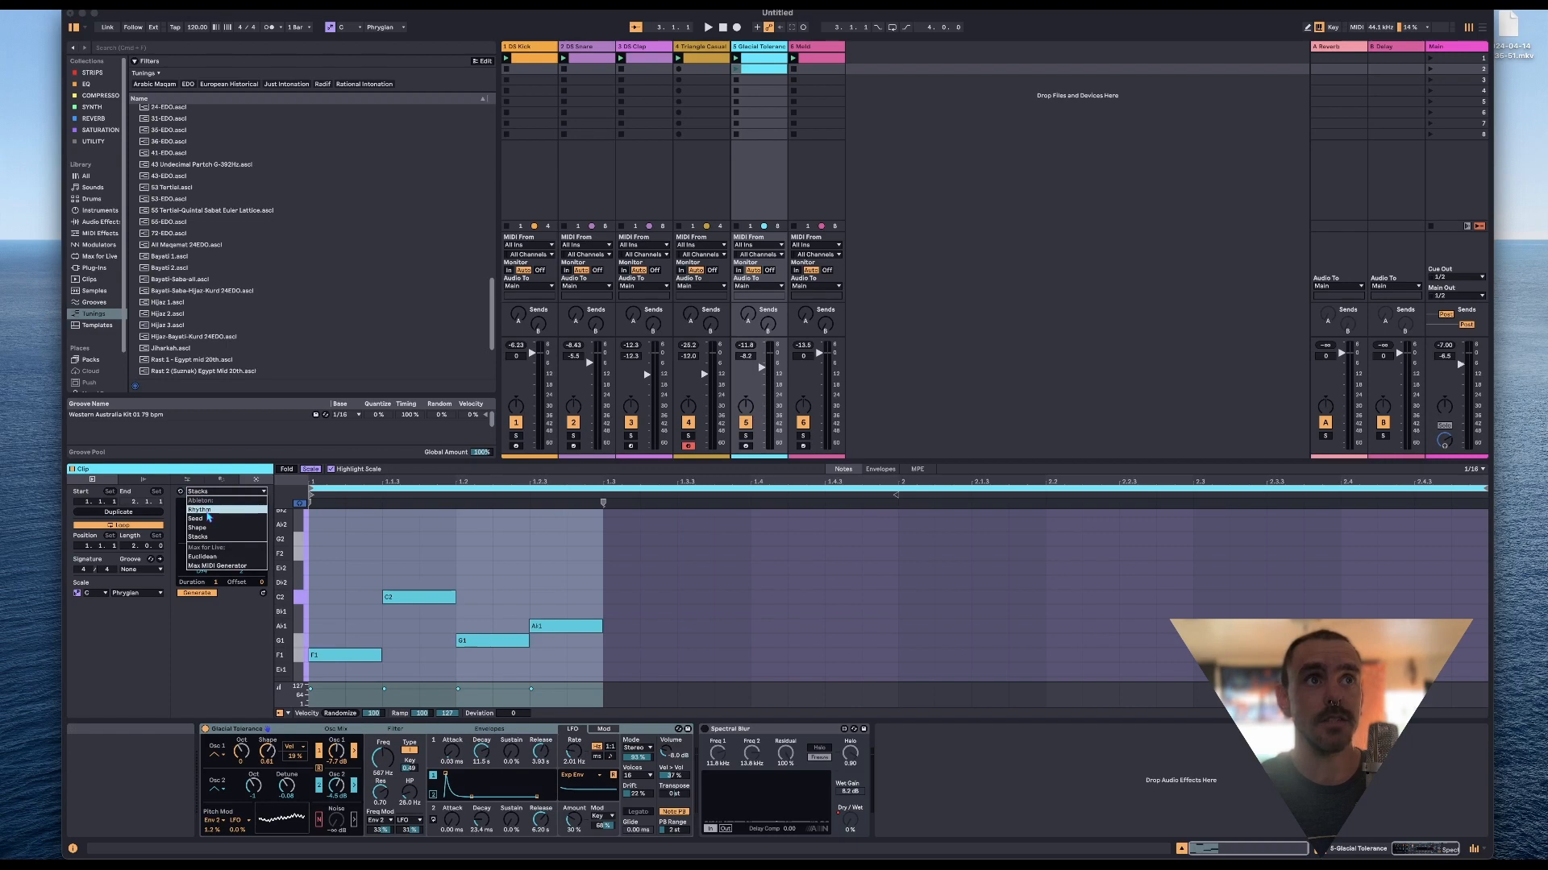
pyautogui.click(208, 513)
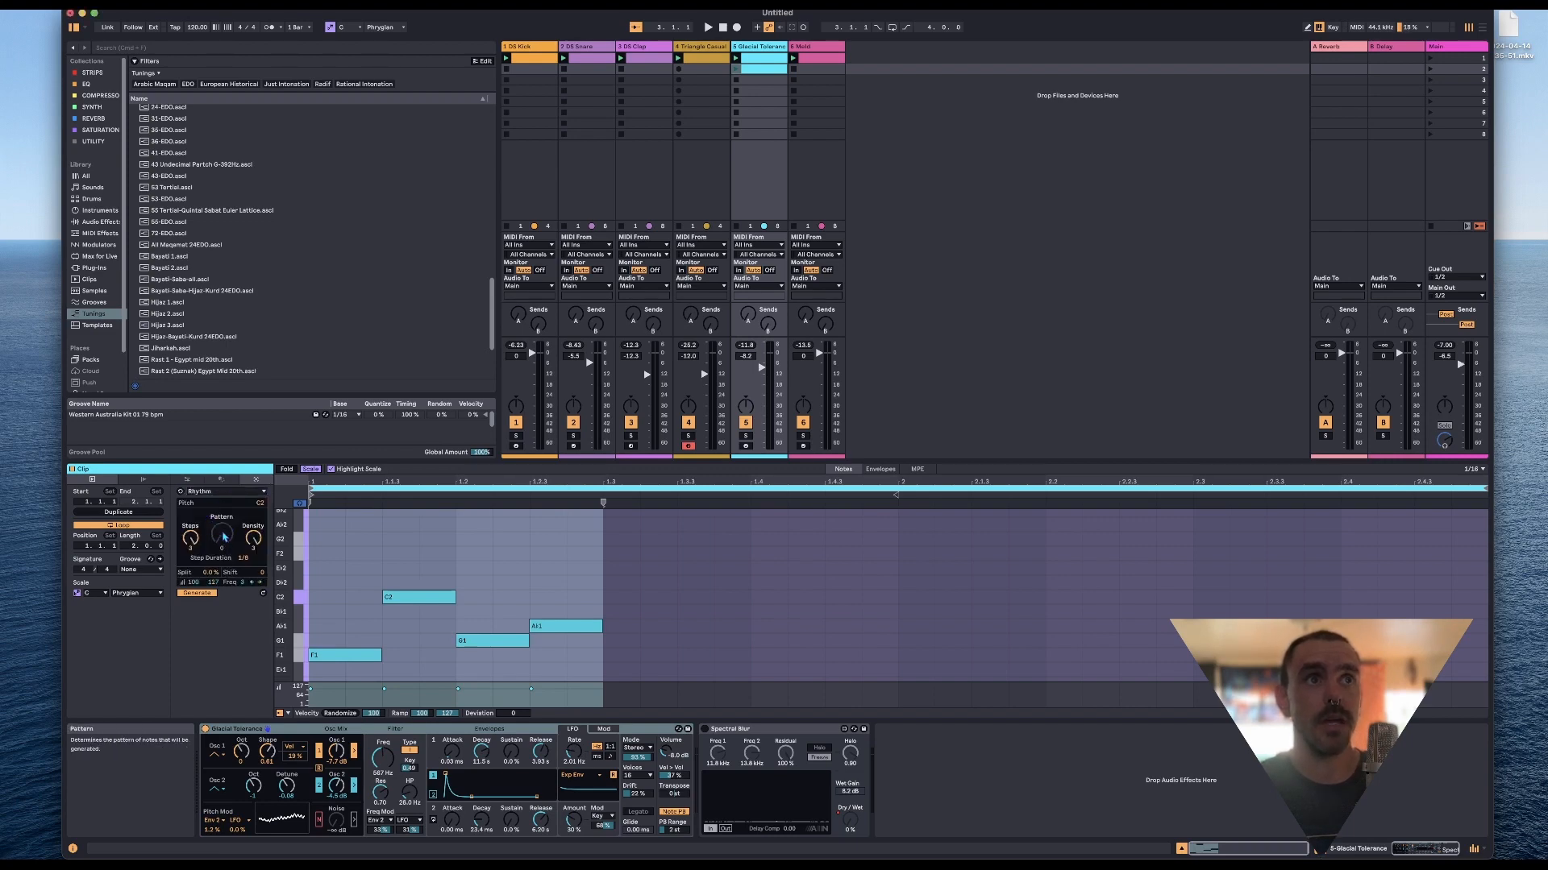
pyautogui.moveTo(196, 540); pyautogui.dragTo(196, 543)
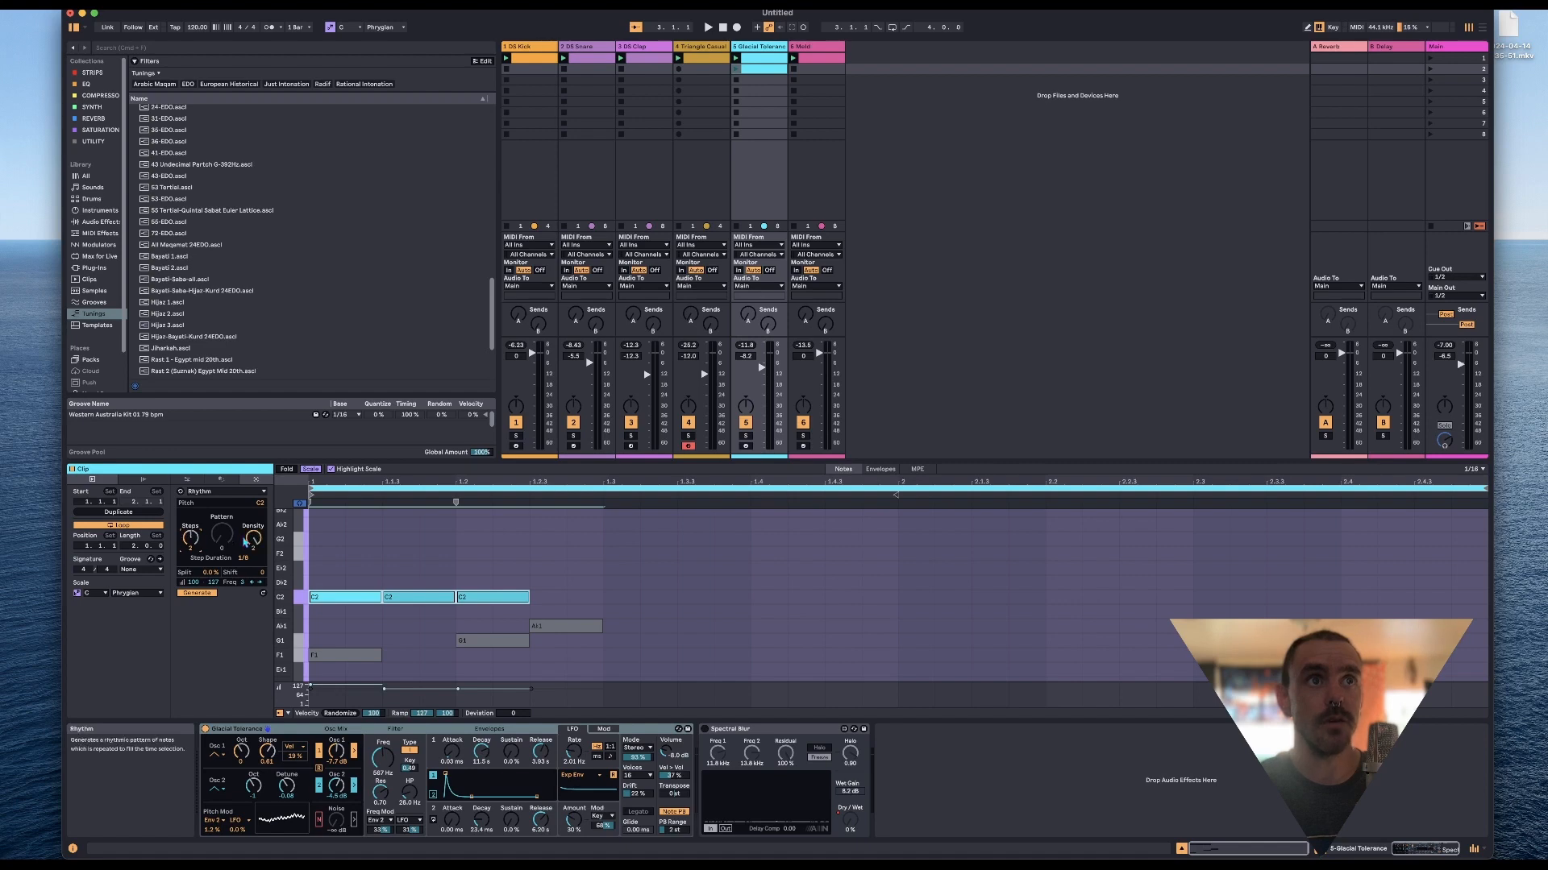
pyautogui.moveTo(244, 559); pyautogui.dragTo(243, 558)
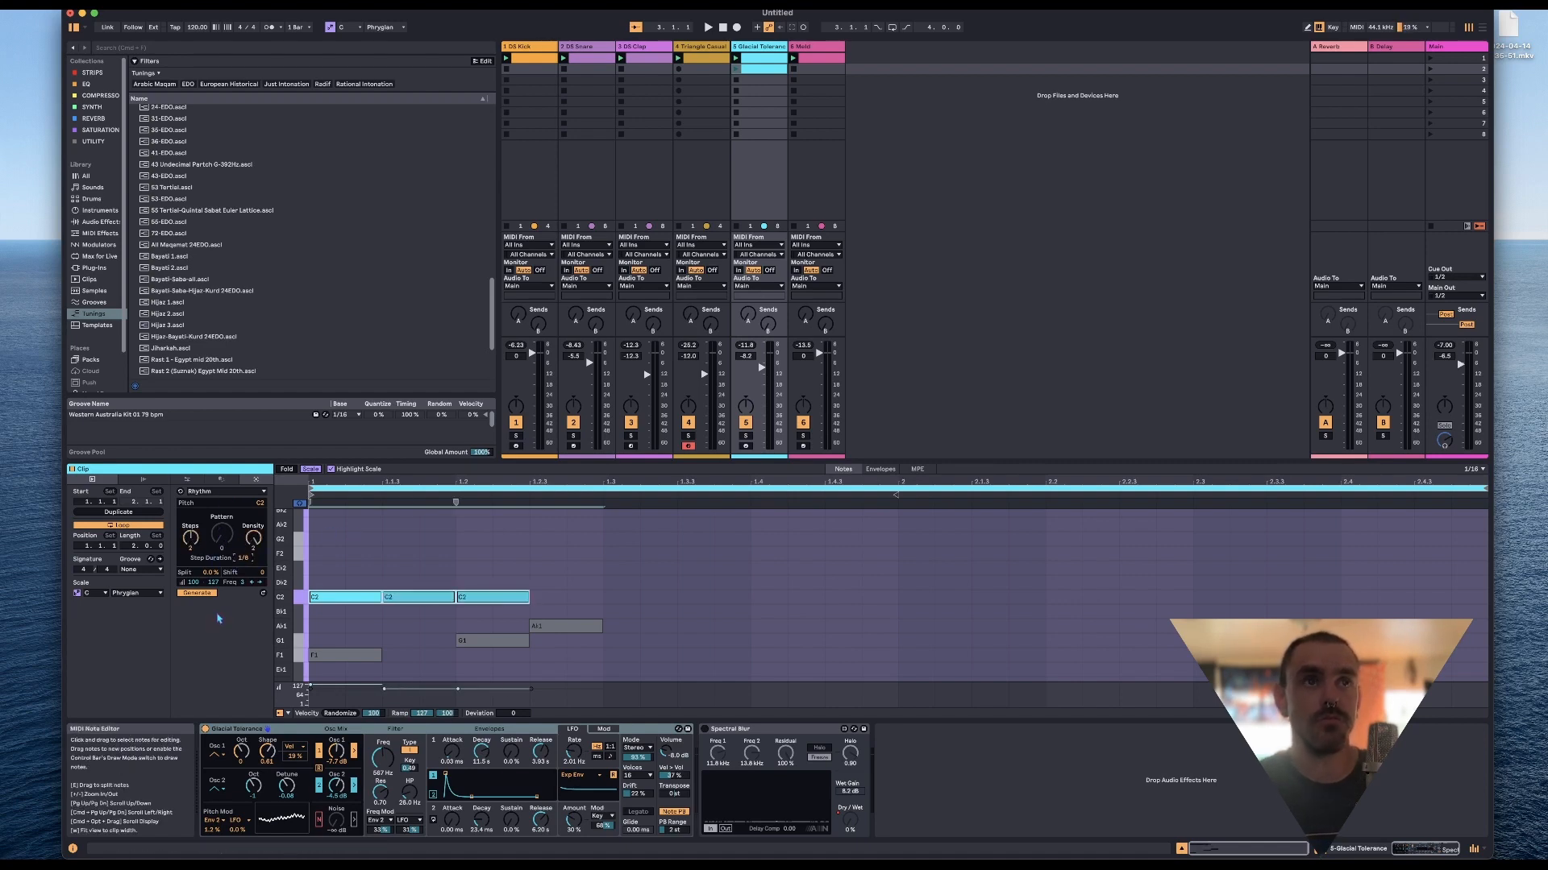
pyautogui.click(208, 595)
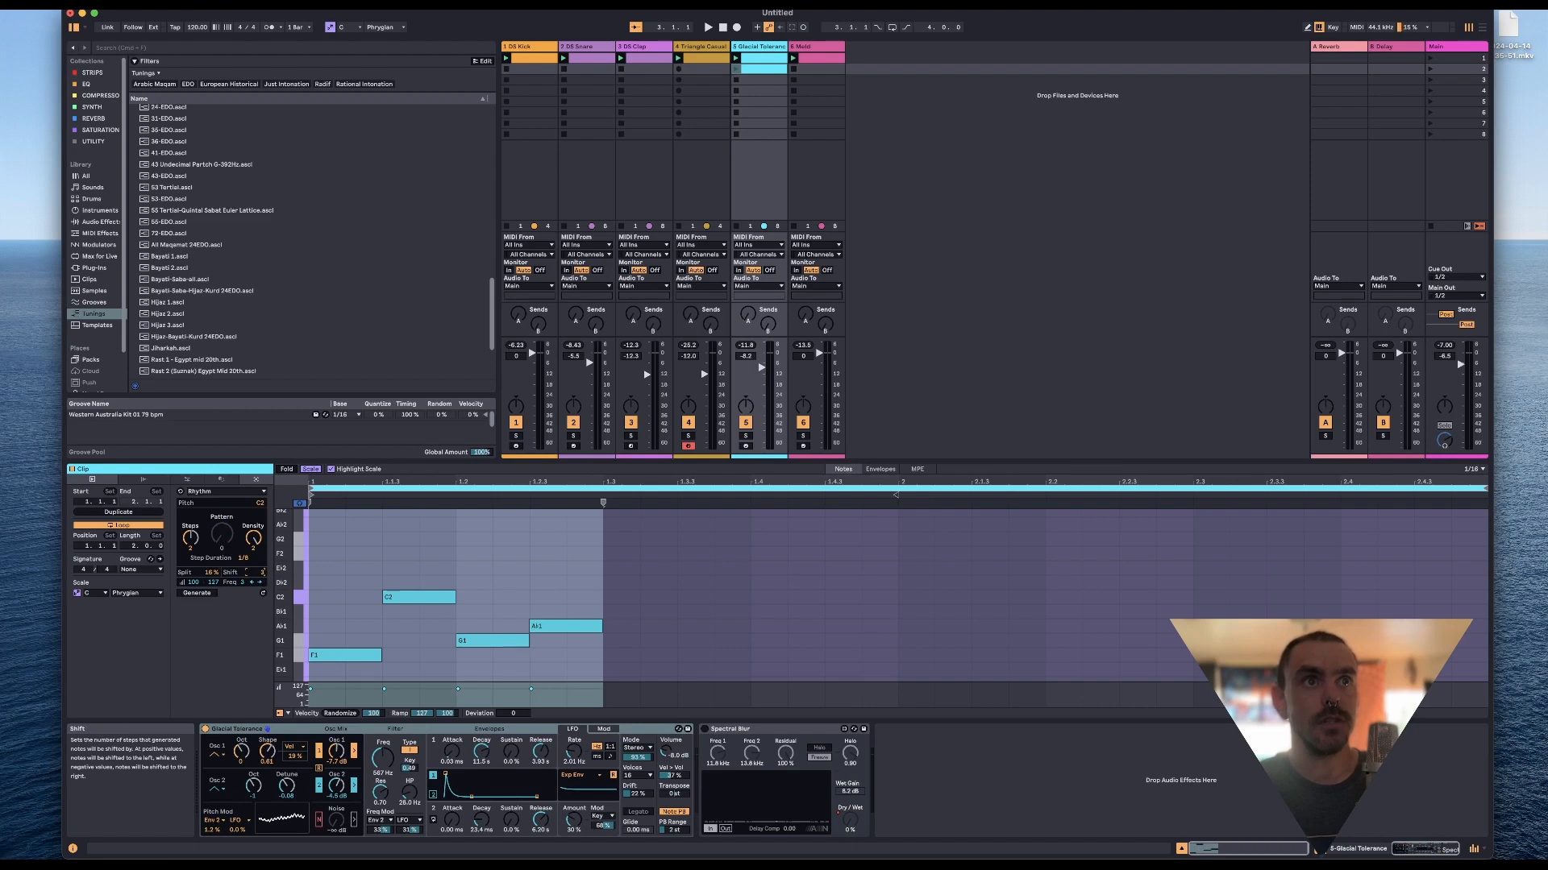
pyautogui.click(202, 595)
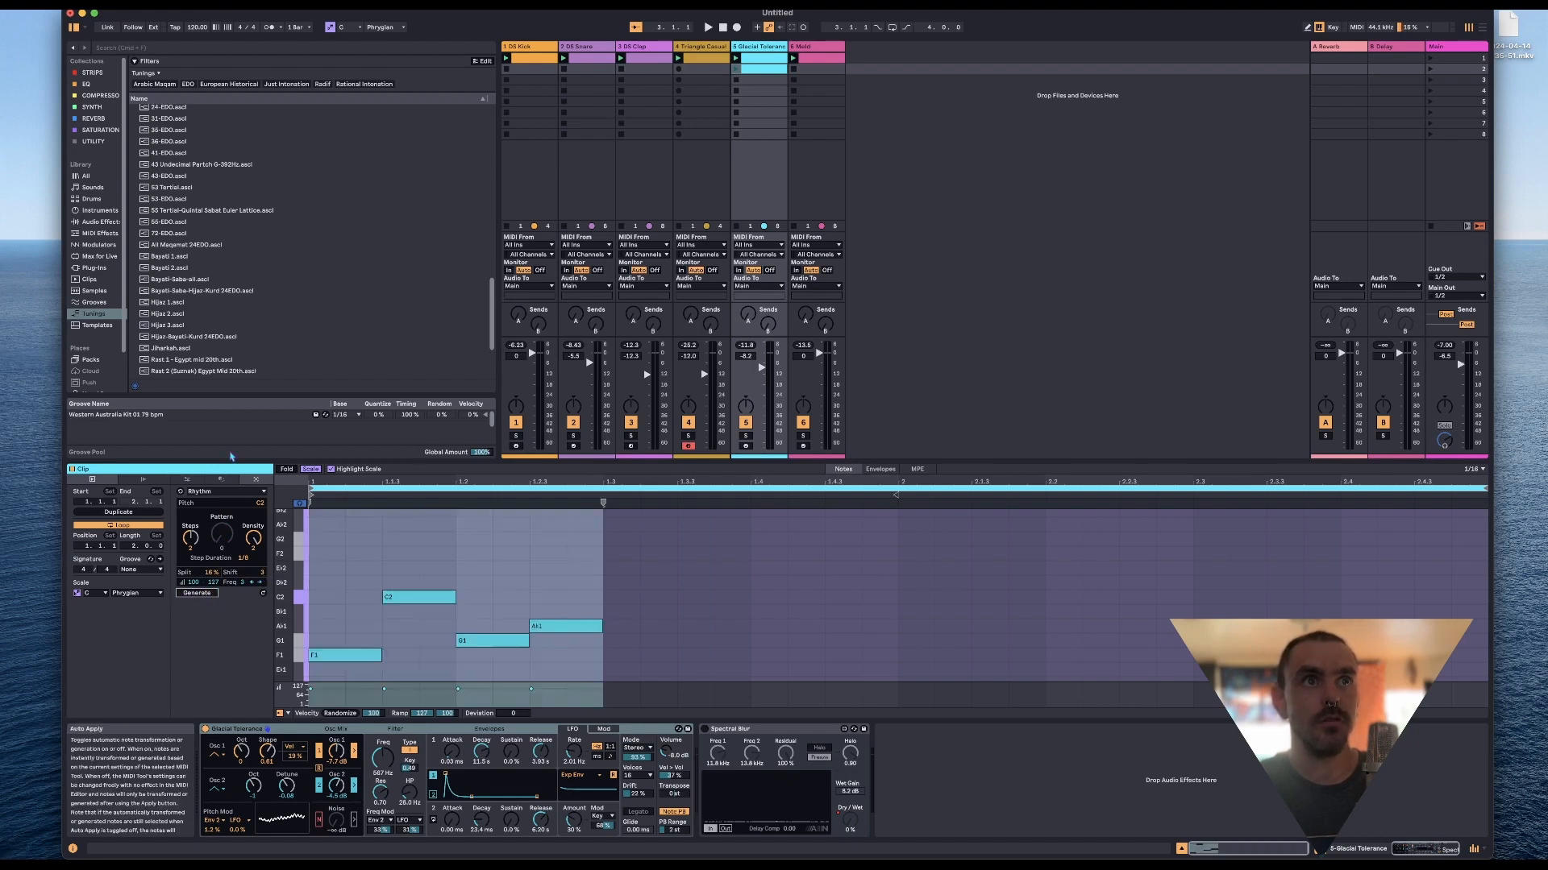
pyautogui.click(225, 491)
pyautogui.click(203, 640)
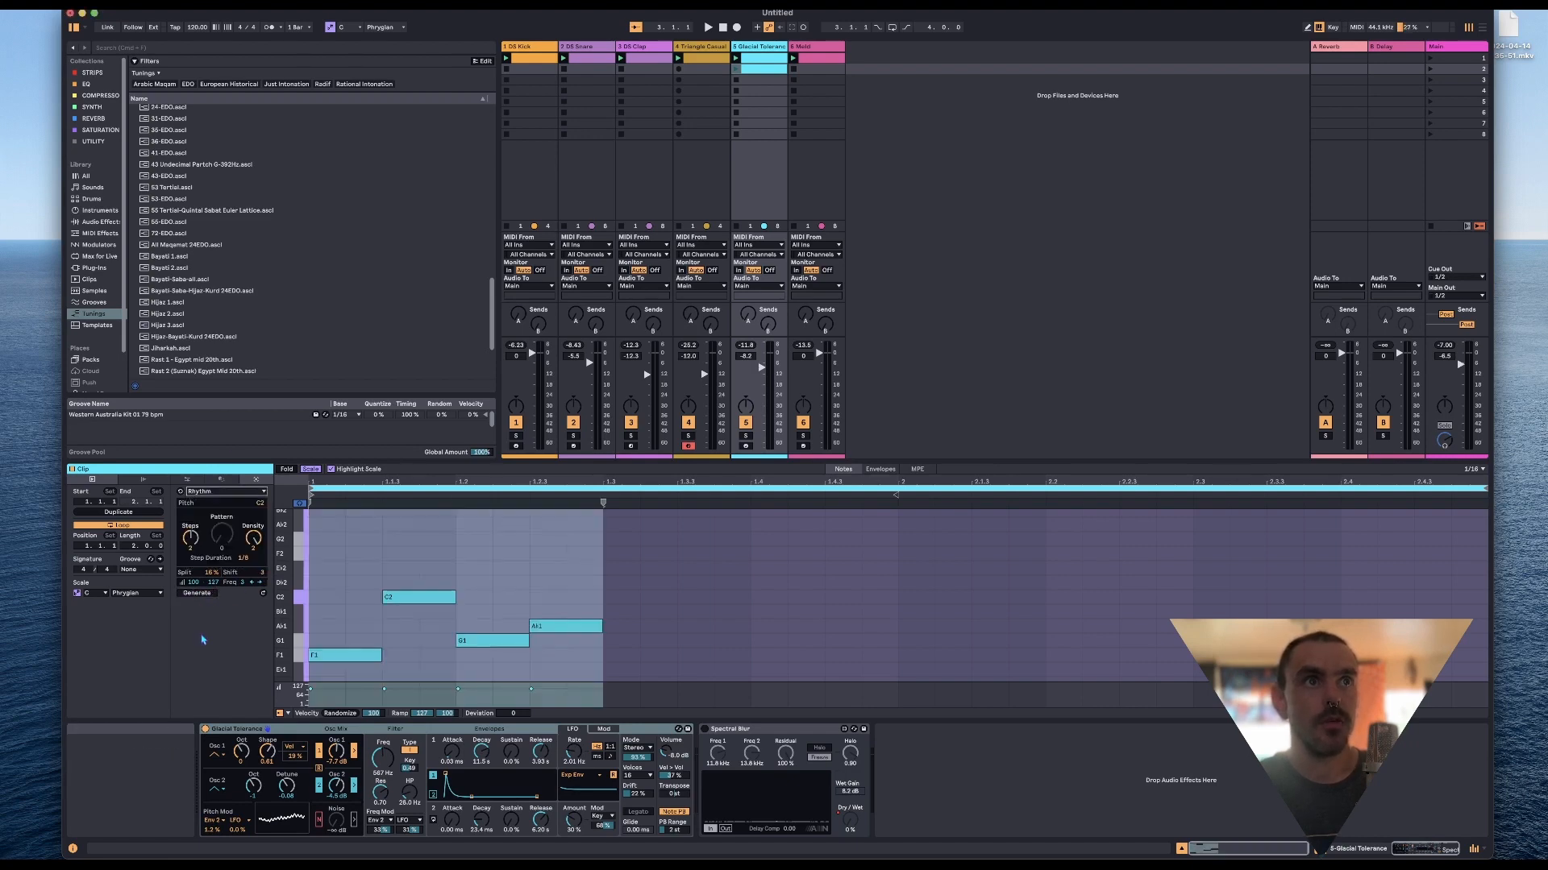
# Arpeggiate the copied clip's notes with a Distance of +7 scale degrees and a 1/32 rate, and launch the clip.
pyautogui.click(219, 481)
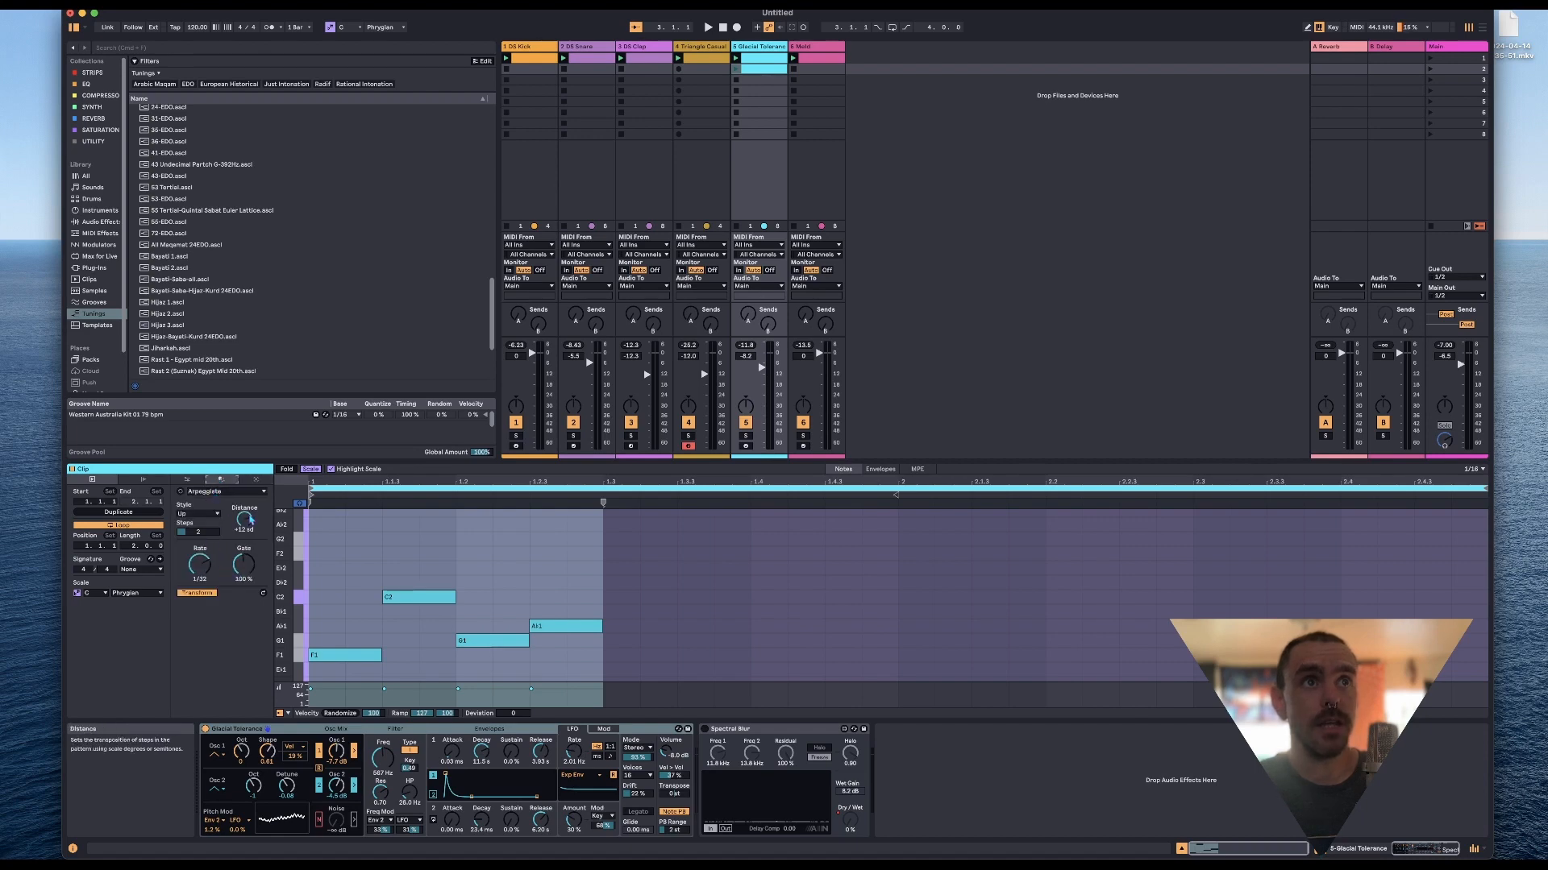
pyautogui.moveTo(244, 520); pyautogui.dragTo(244, 535)
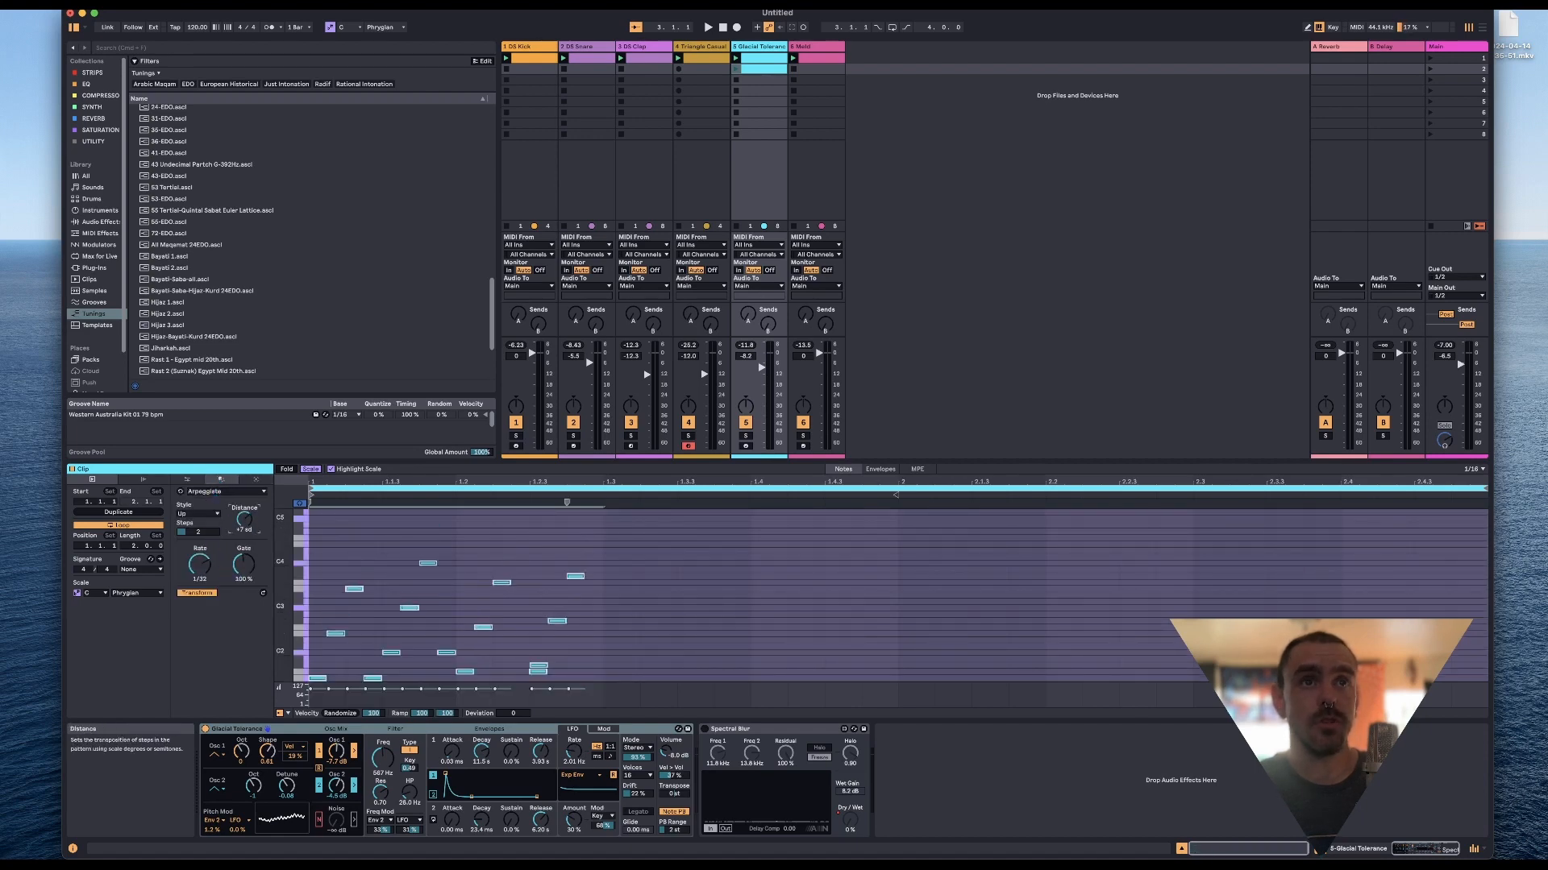
pyautogui.click(736, 68)
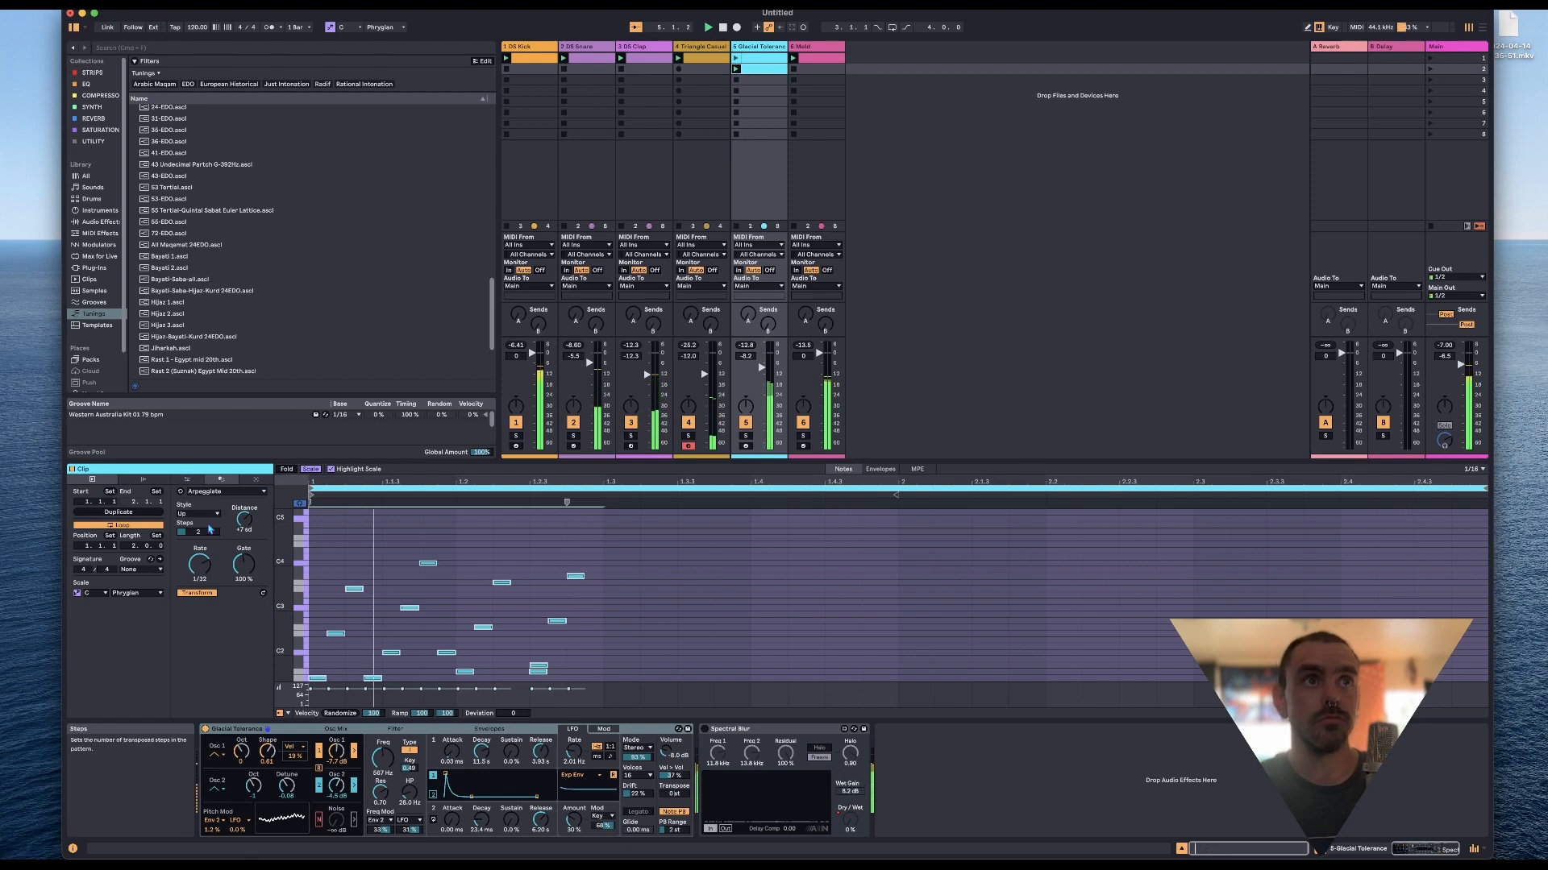
# Generate random notes in the clip with the Seed generator, adjusting its Voices, and play the result.
pyautogui.click(256, 479)
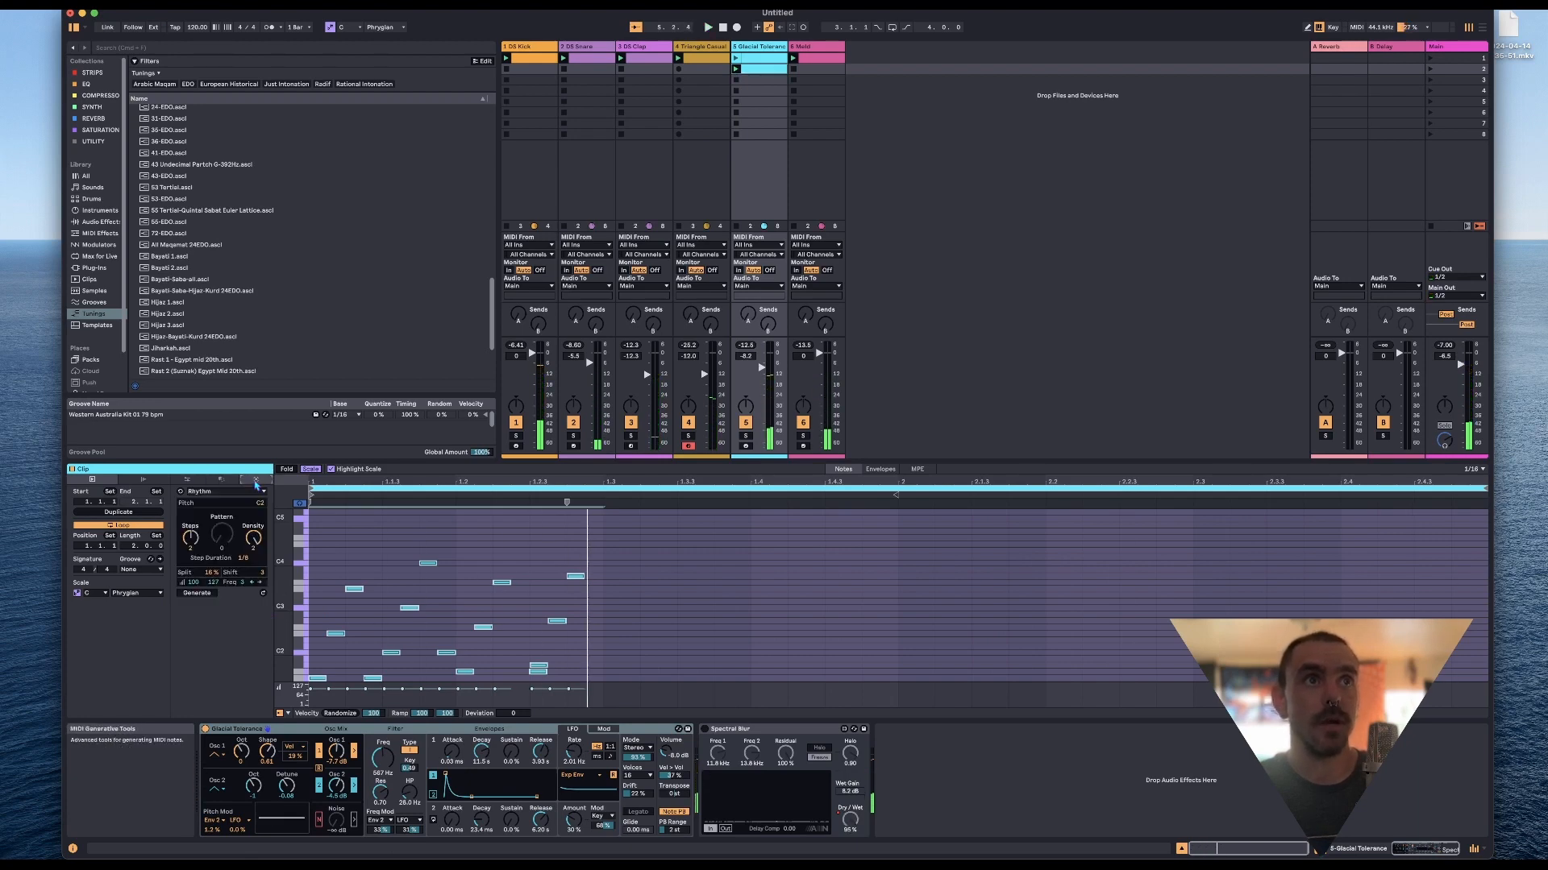
pyautogui.click(222, 491)
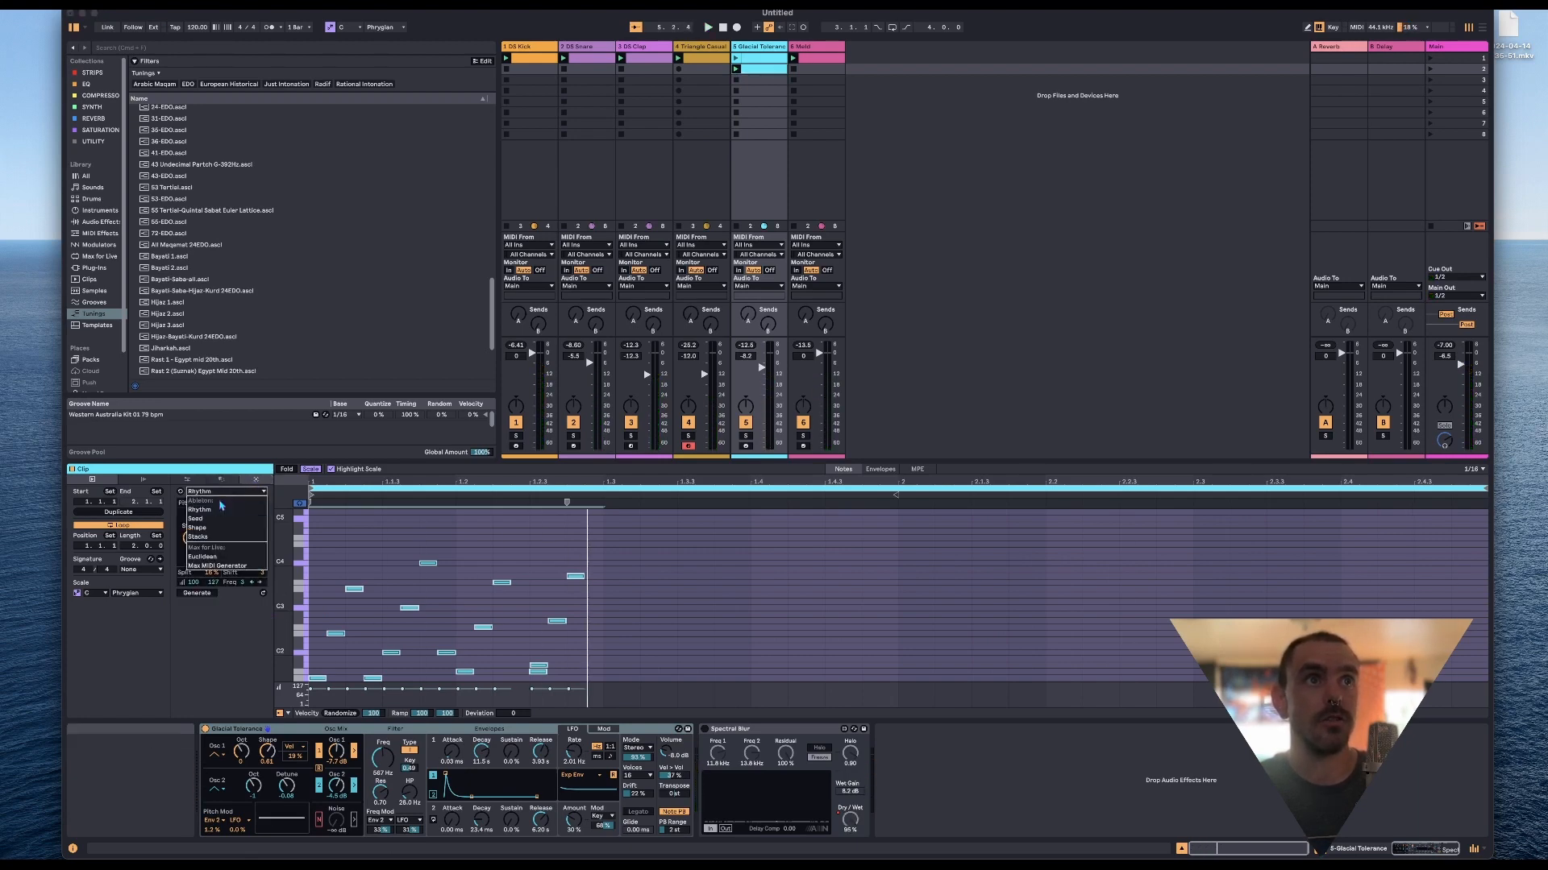
pyautogui.click(213, 504)
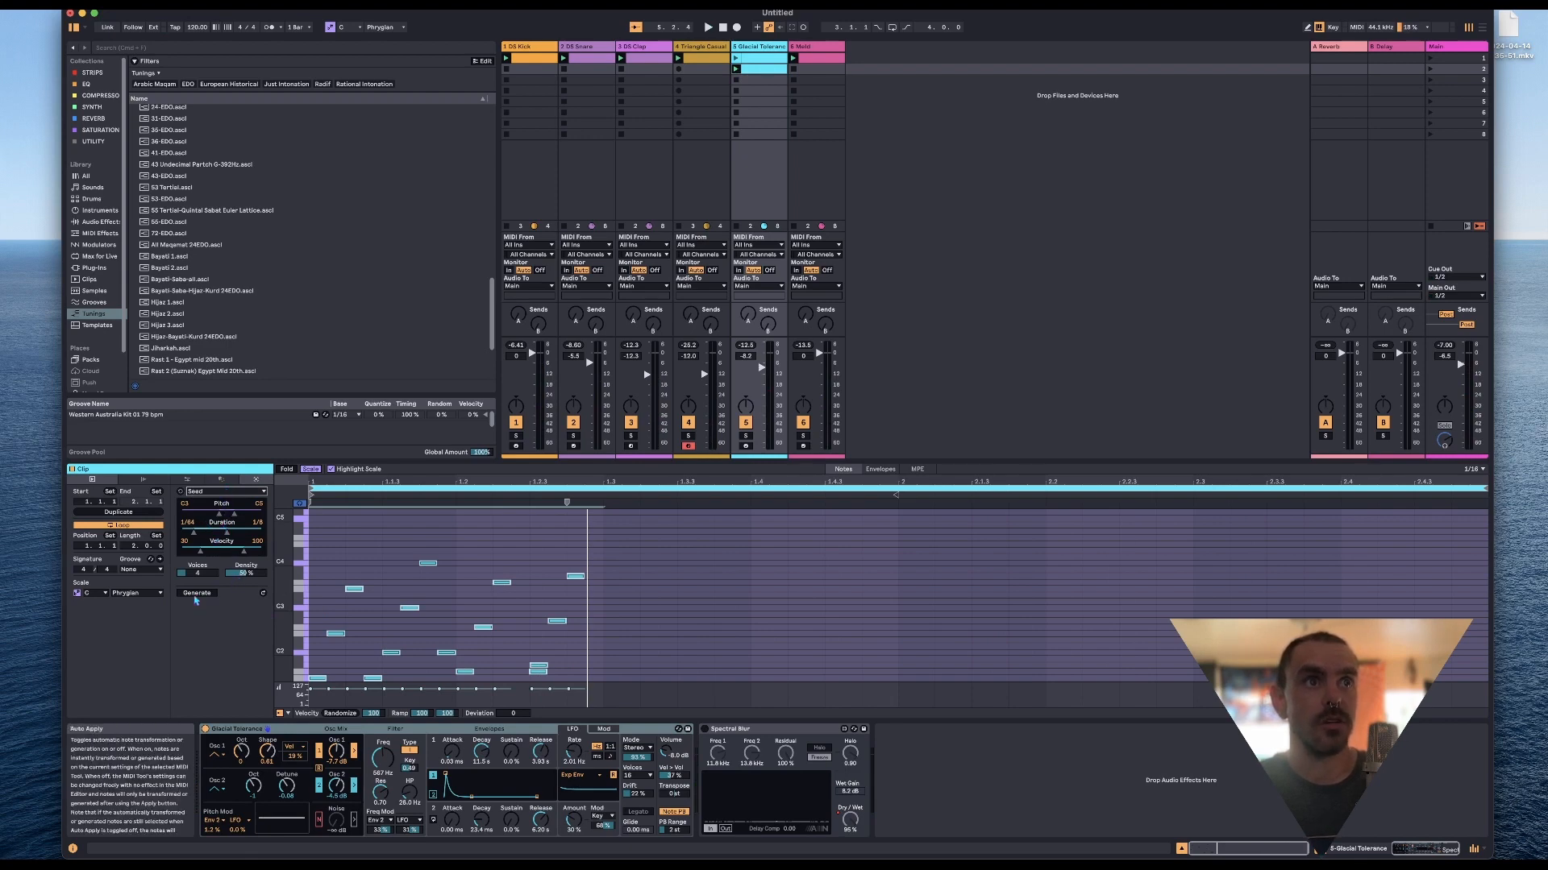
pyautogui.moveTo(198, 573); pyautogui.dragTo(198, 559)
pyautogui.click(197, 593)
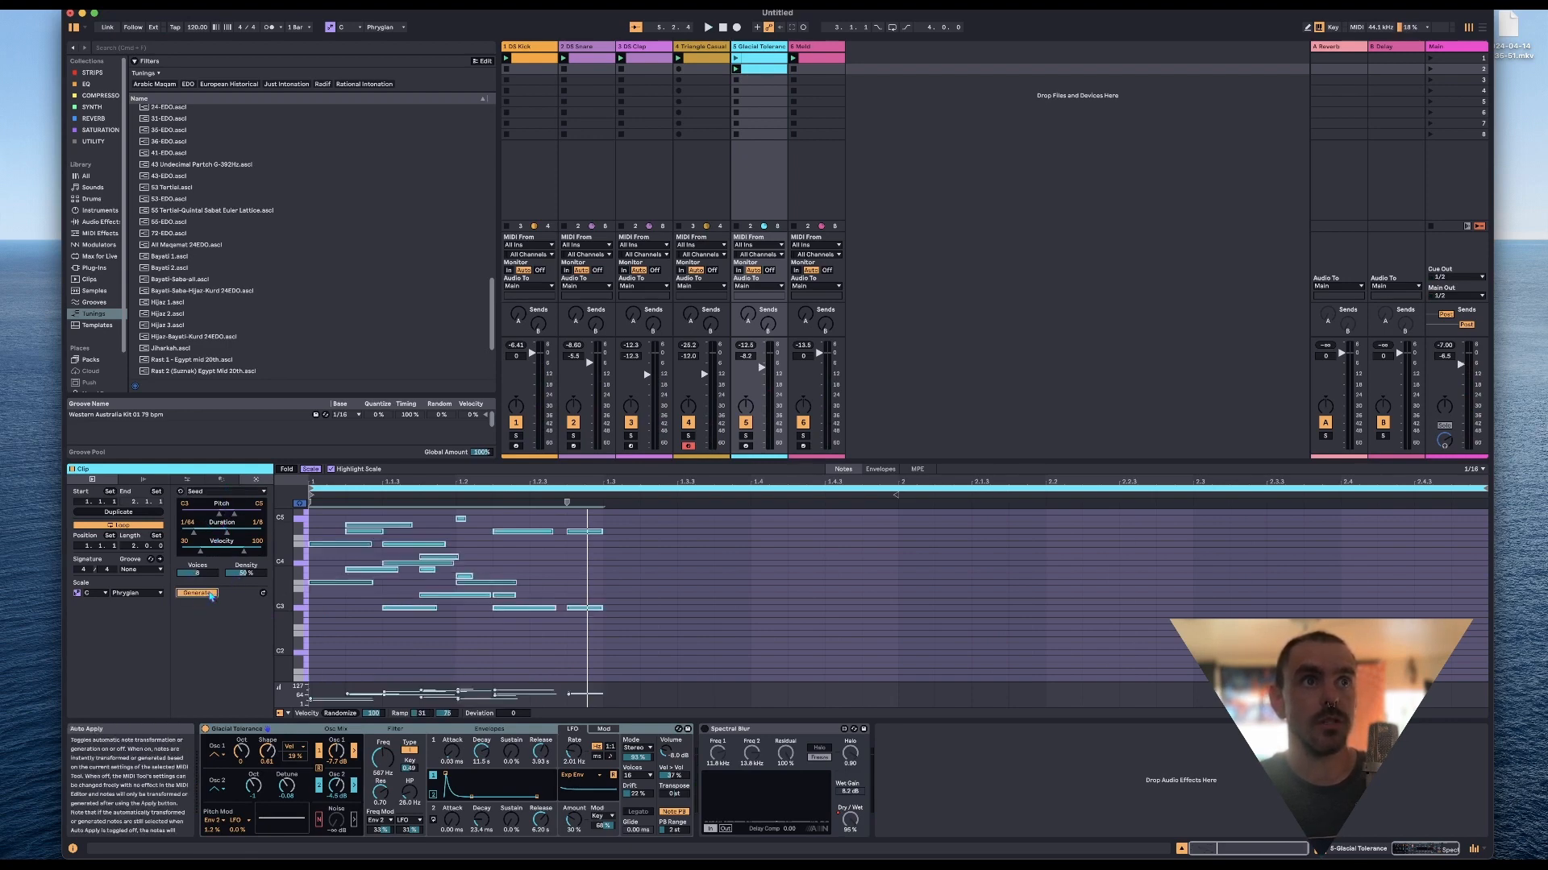
pyautogui.press('space')
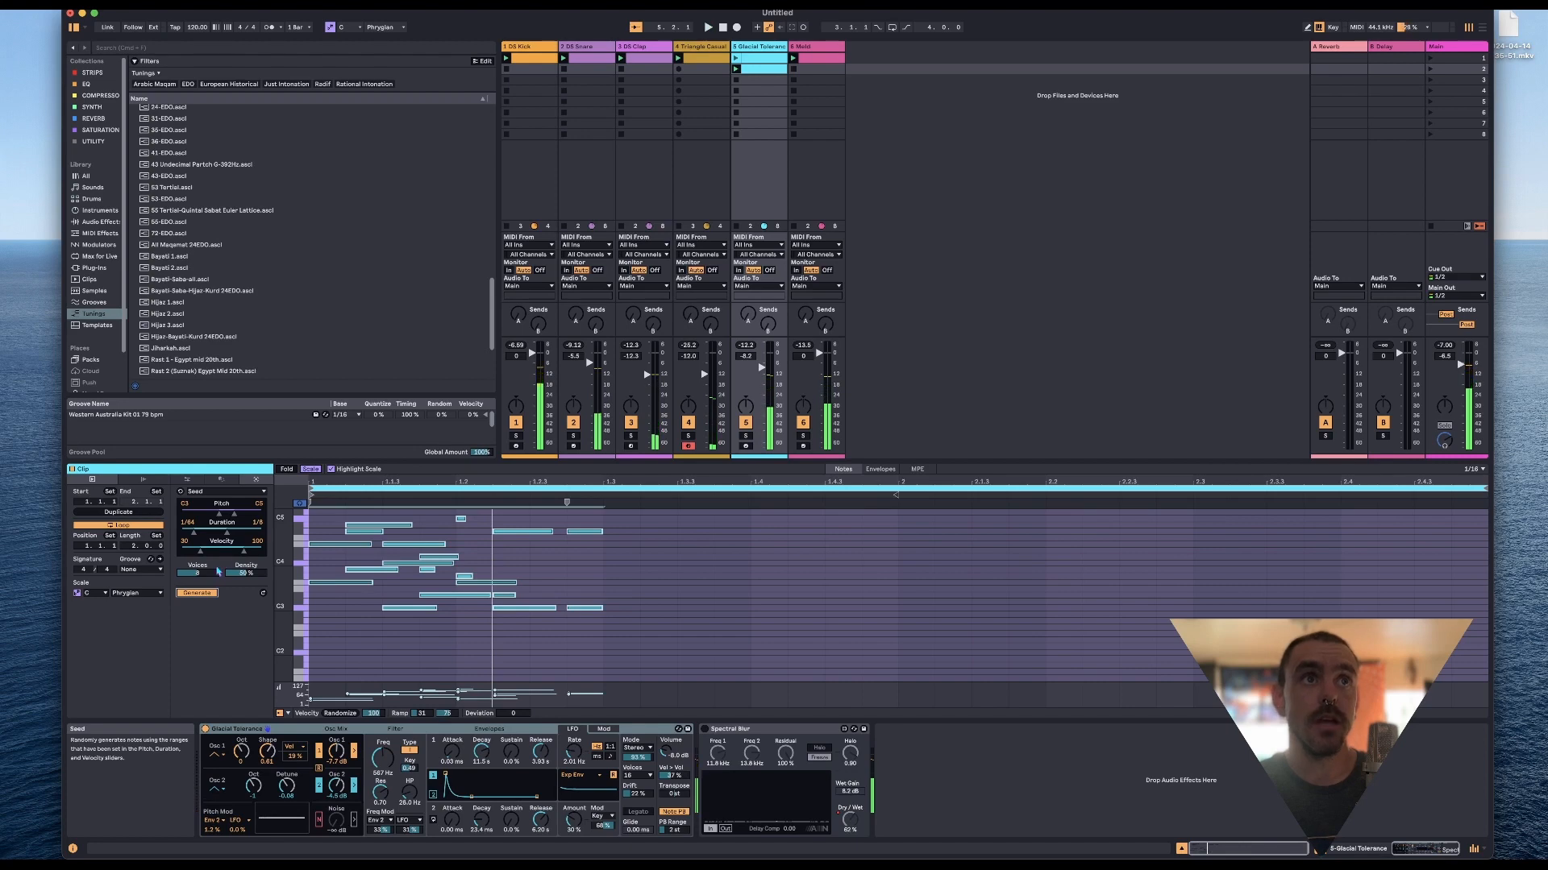
# Generate a sustained chord with the Stacks generator, change its chord pattern, and play the clip.
pyautogui.click(205, 492)
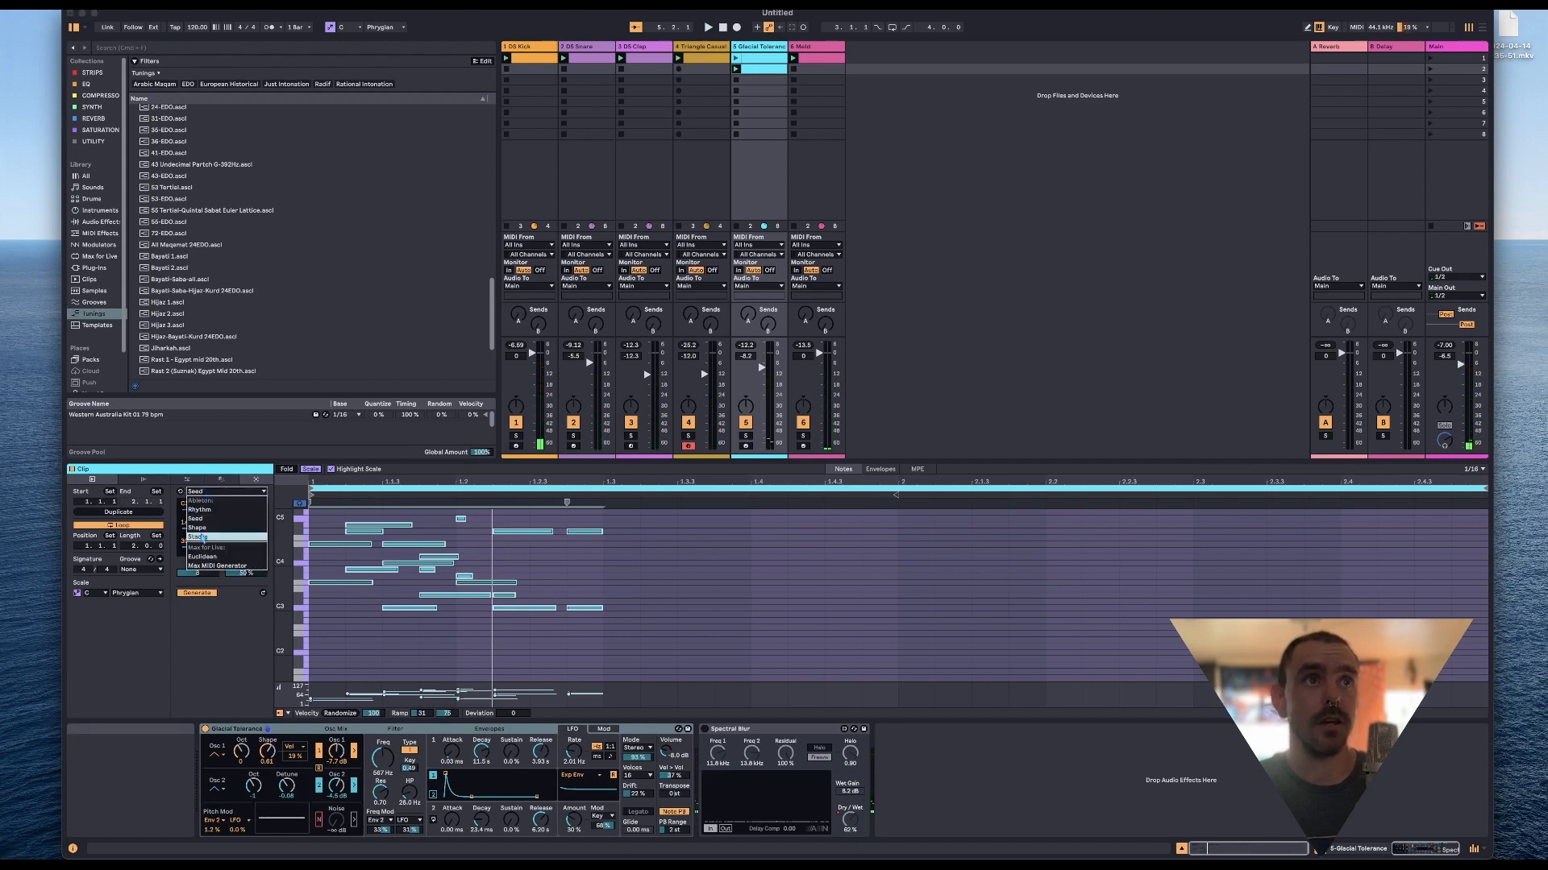
pyautogui.click(216, 533)
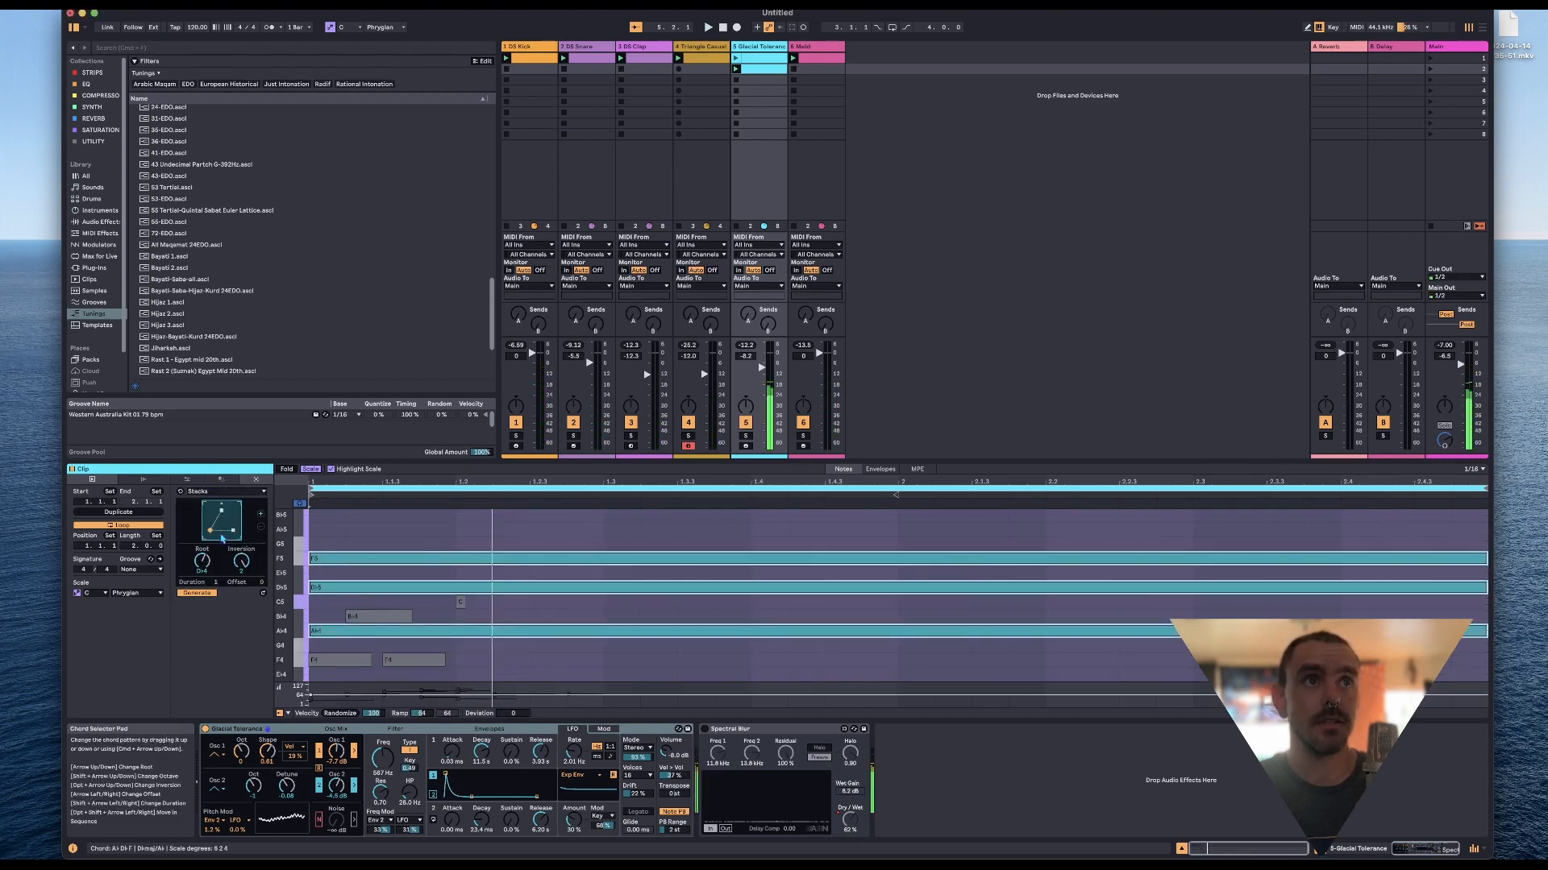
pyautogui.press('space')
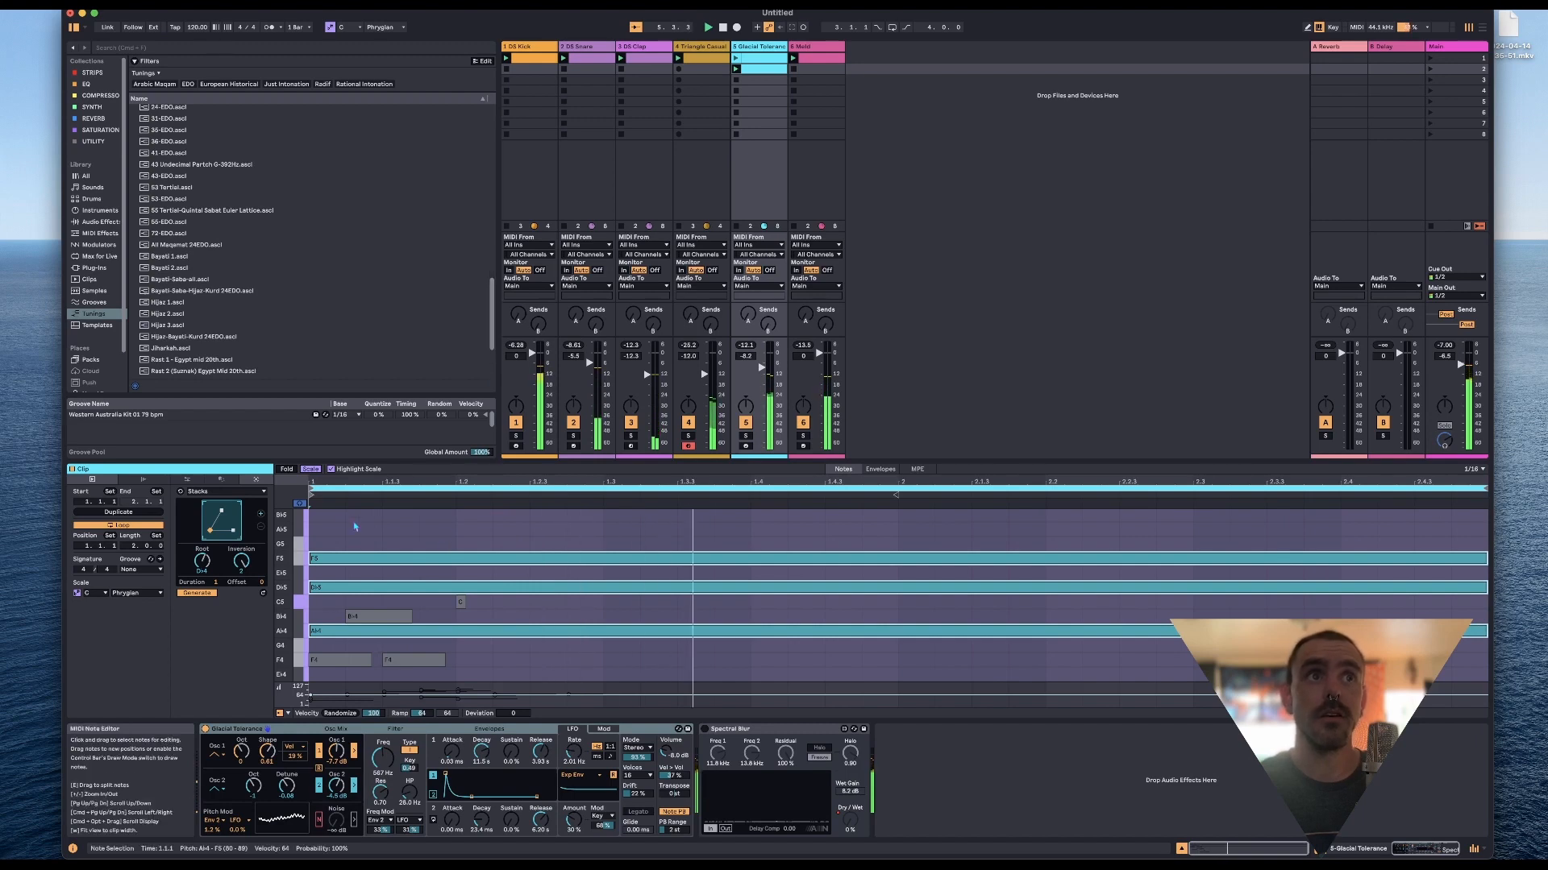
# Reset the Rhythm generator and raise its Pattern value to generate a C1 rhythm in 1/8 steps, and play the clip.
pyautogui.click(222, 491)
pyautogui.click(220, 517)
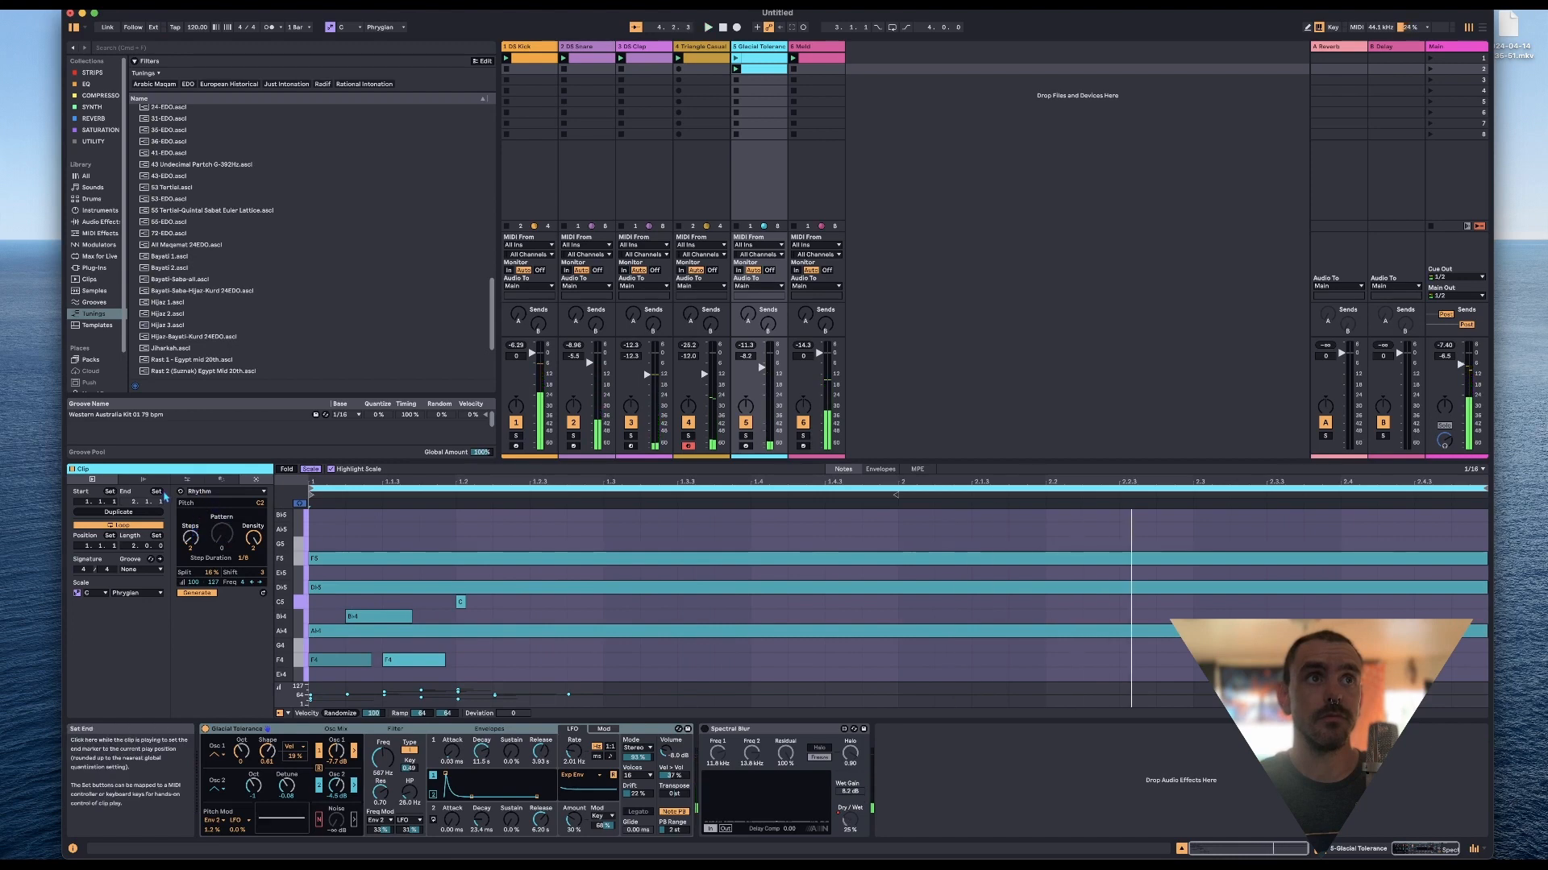
pyautogui.click(182, 492)
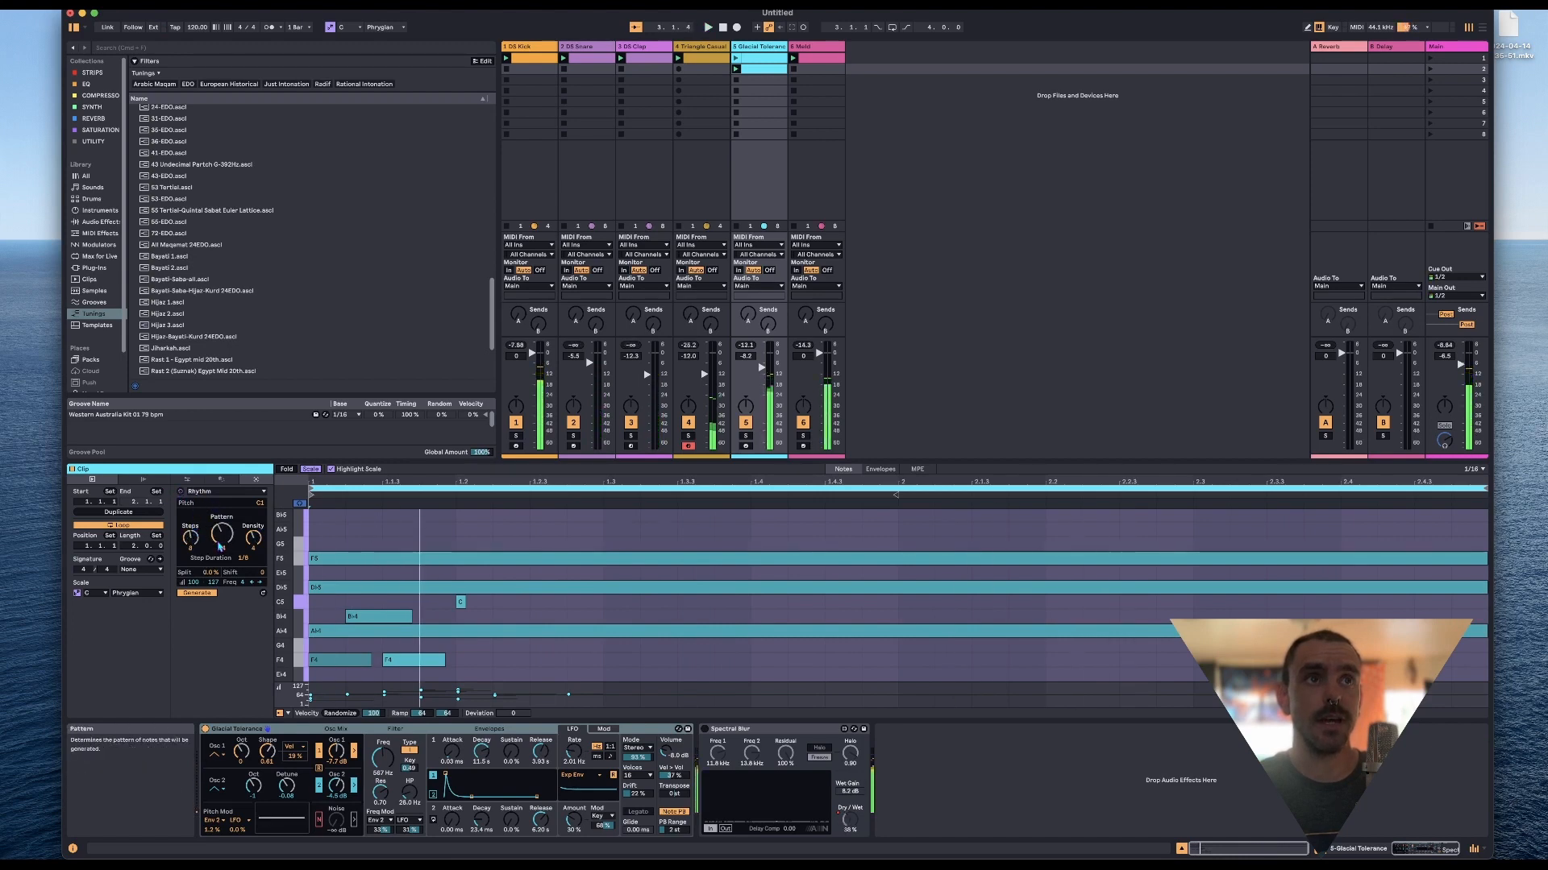
pyautogui.moveTo(222, 533); pyautogui.dragTo(222, 514)
pyautogui.press('space')
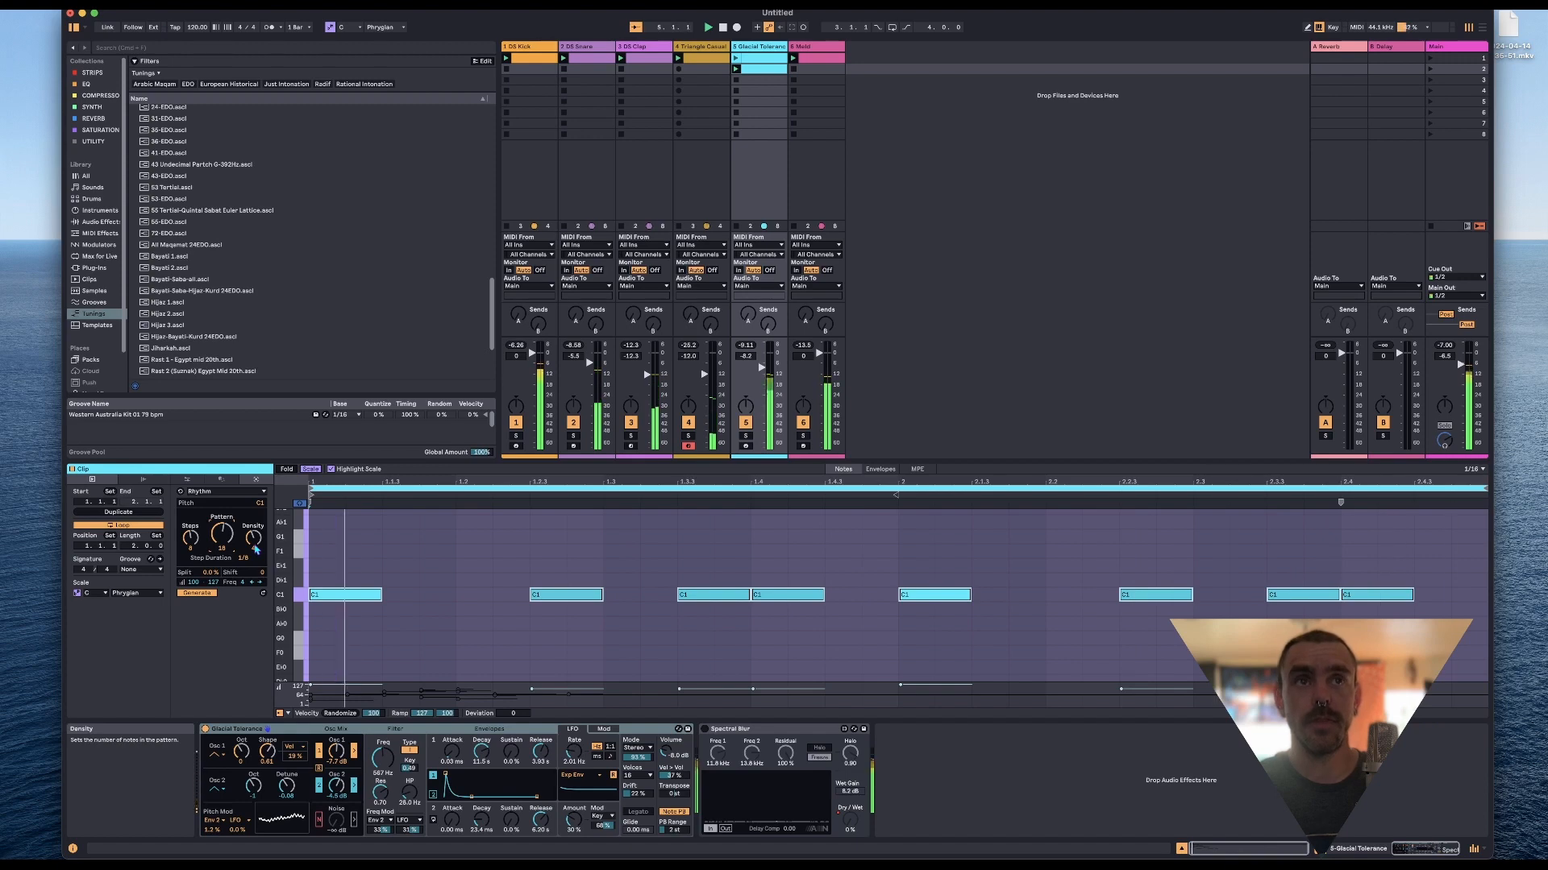
# Enlarge the note editor and delete all the leftover notes from C3 to F5 above the C1 rhythm.
pyautogui.moveTo(472, 461); pyautogui.dragTo(452, 138)
pyautogui.scroll(10, 428, 460)
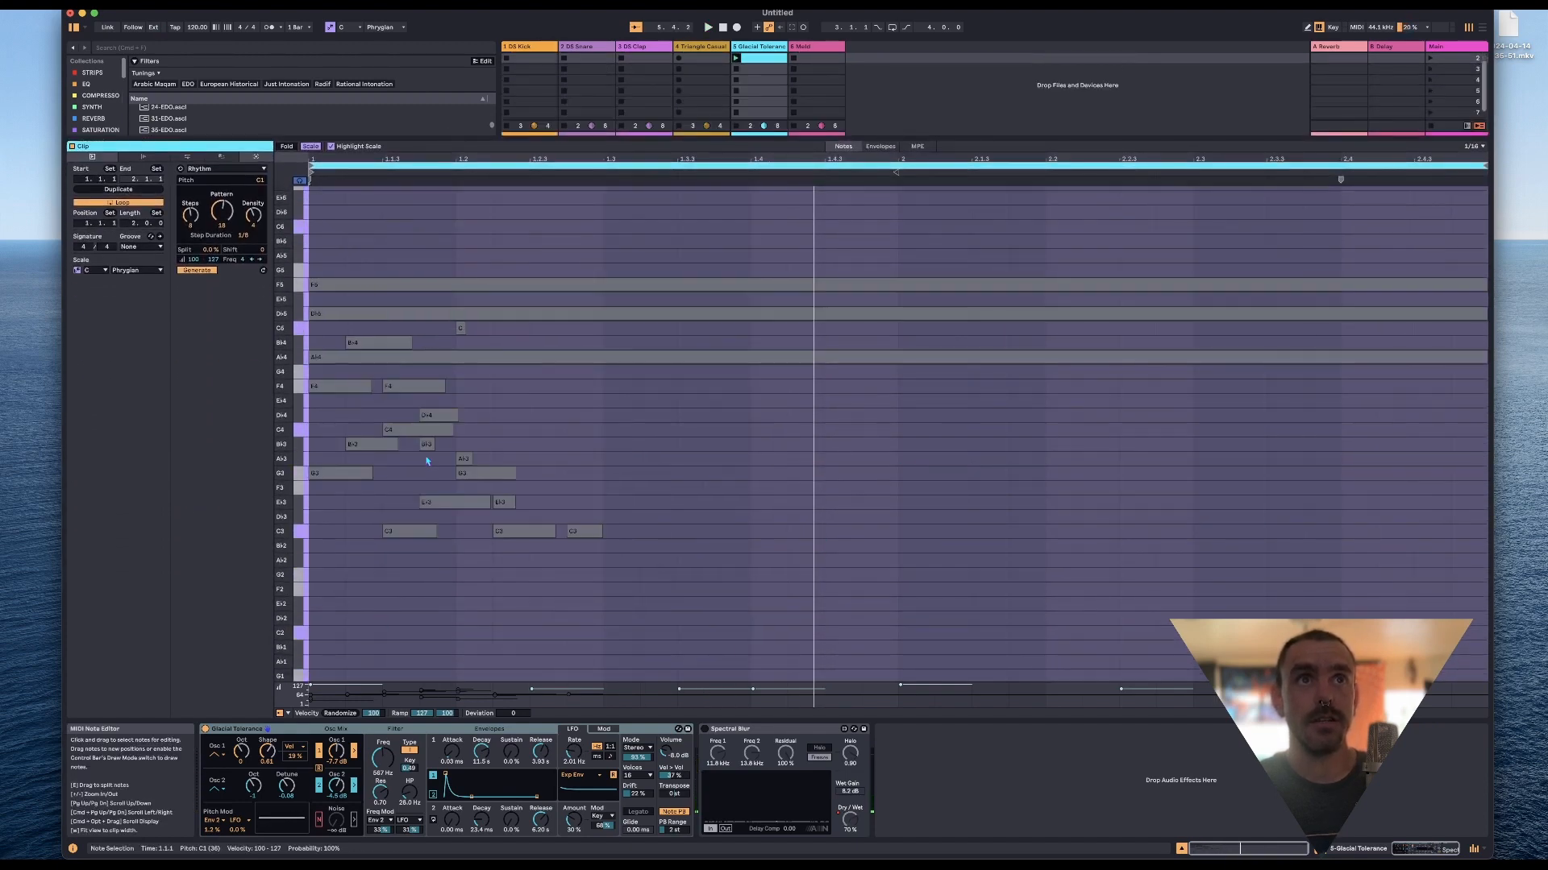
pyautogui.scroll(-2, 428, 460)
pyautogui.moveTo(638, 564); pyautogui.dragTo(317, 200)
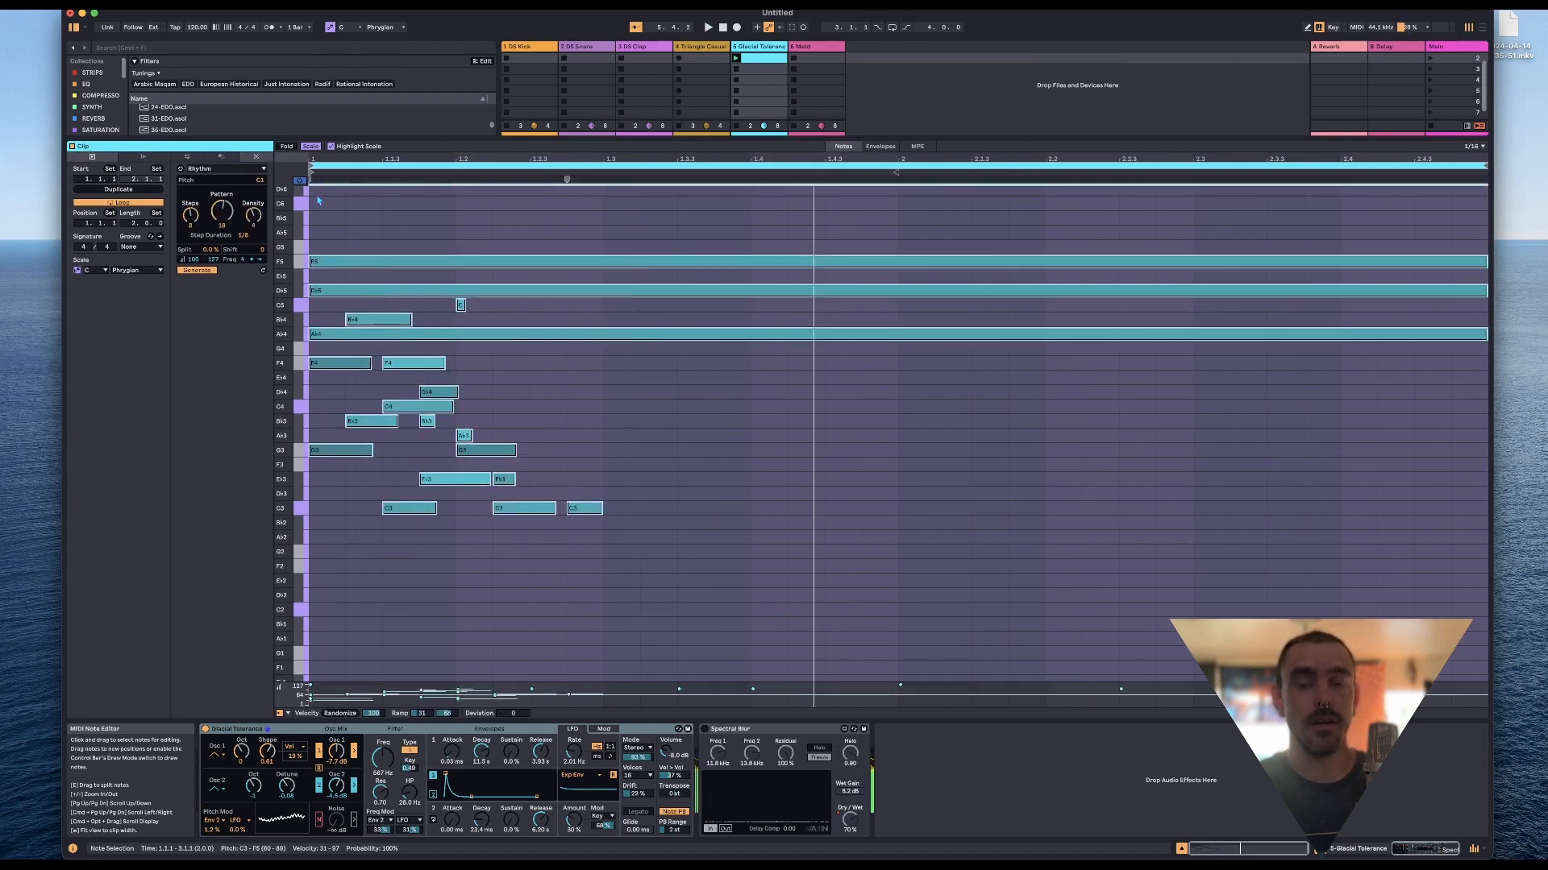
pyautogui.press('Delete')
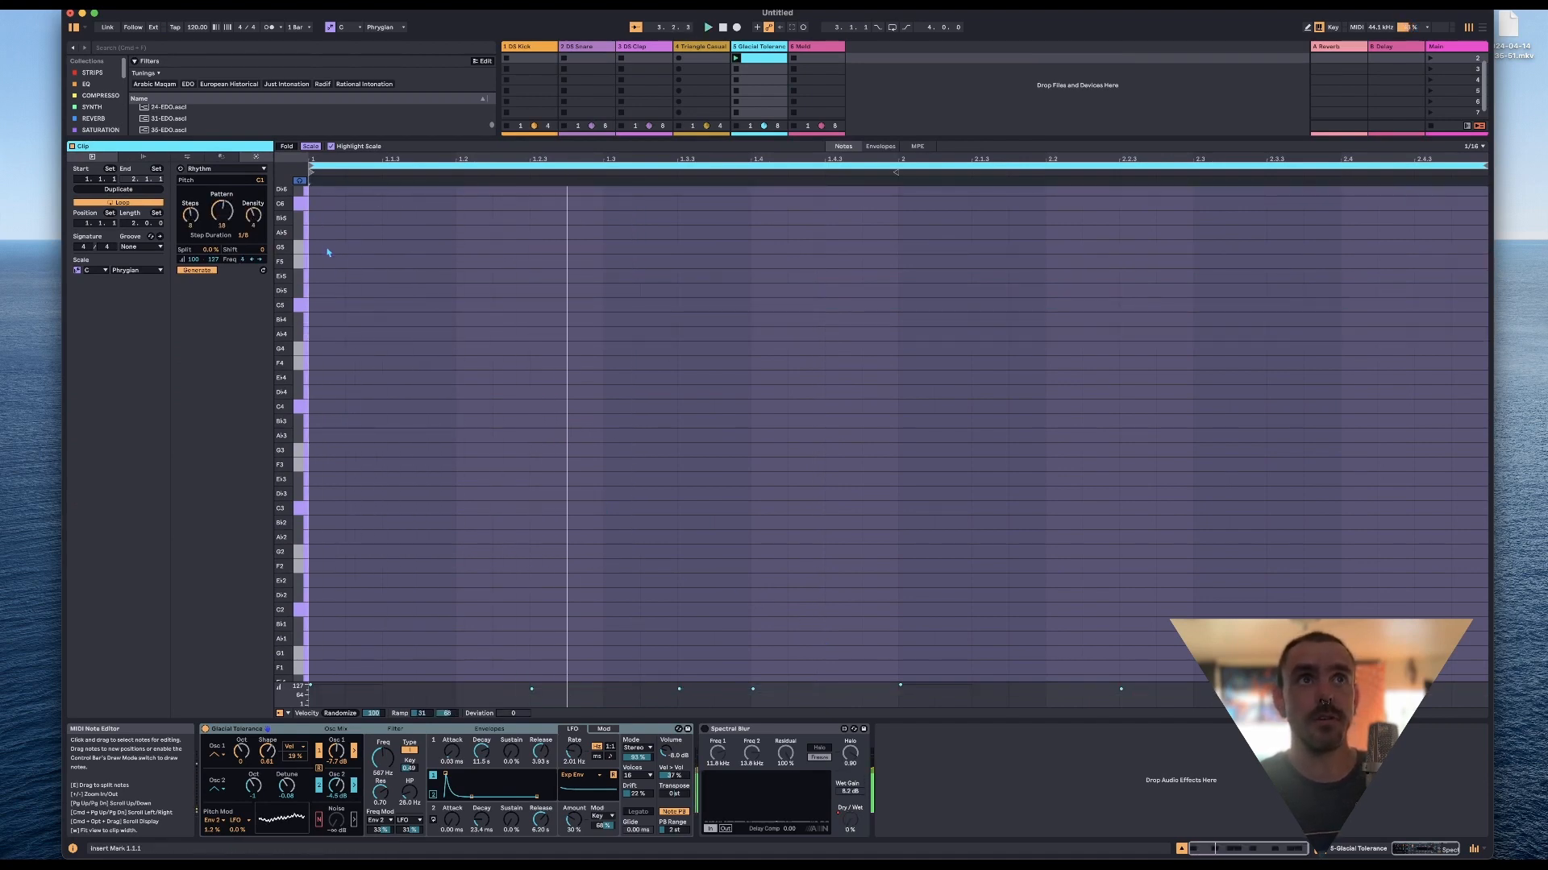
# Select all the C1 rhythm notes in the clip and transpose them up to F3.
pyautogui.click(345, 300)
pyautogui.scroll(-1, 362, 373)
pyautogui.scroll(-6, 362, 373)
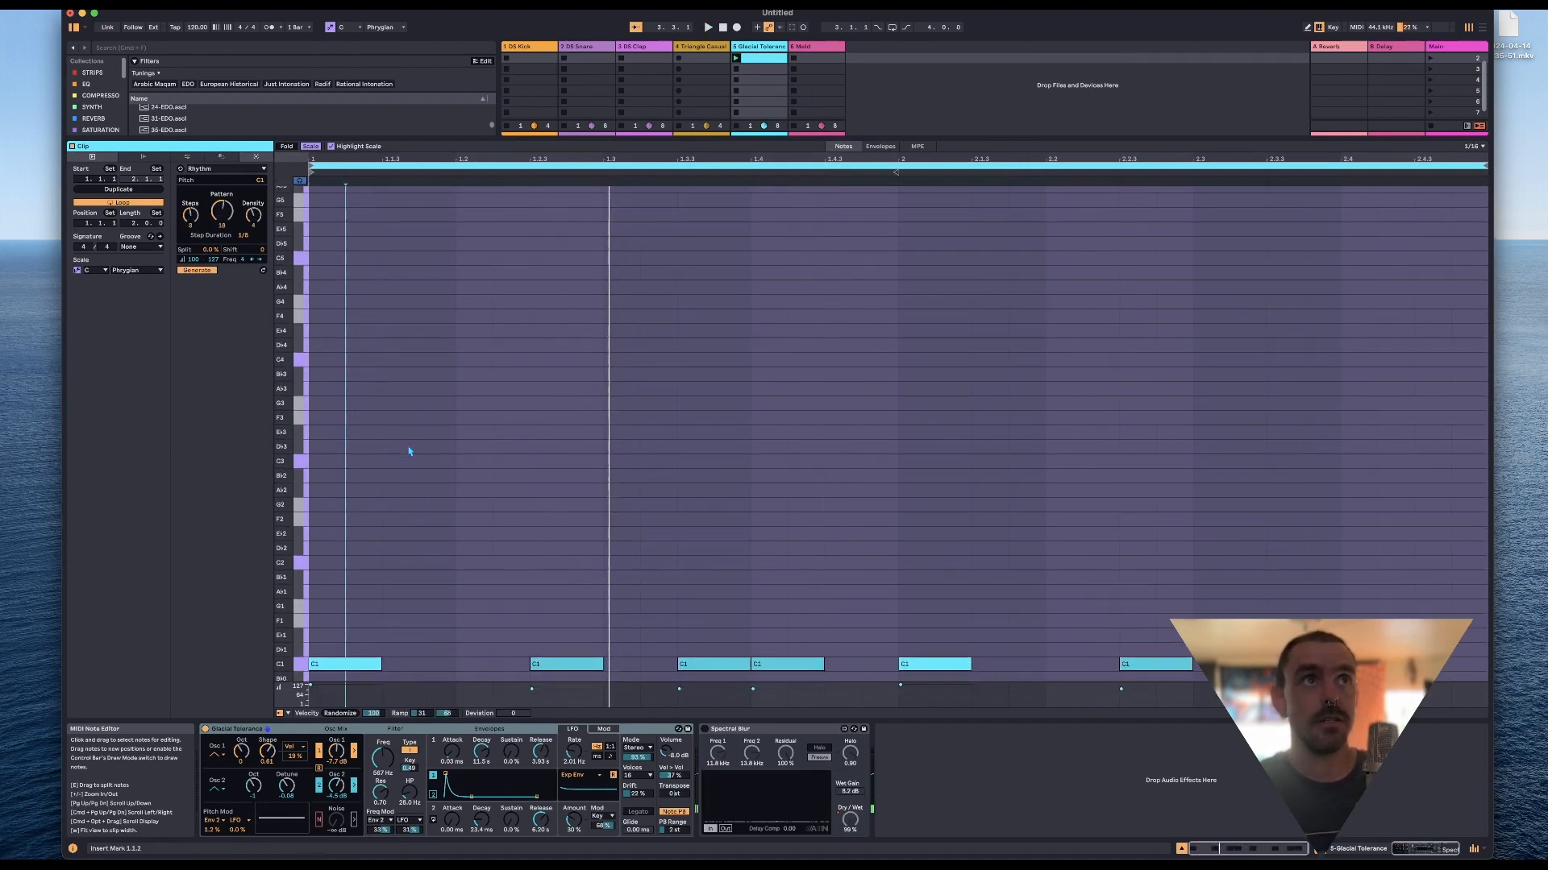
pyautogui.click(419, 499)
pyautogui.press('super+a')
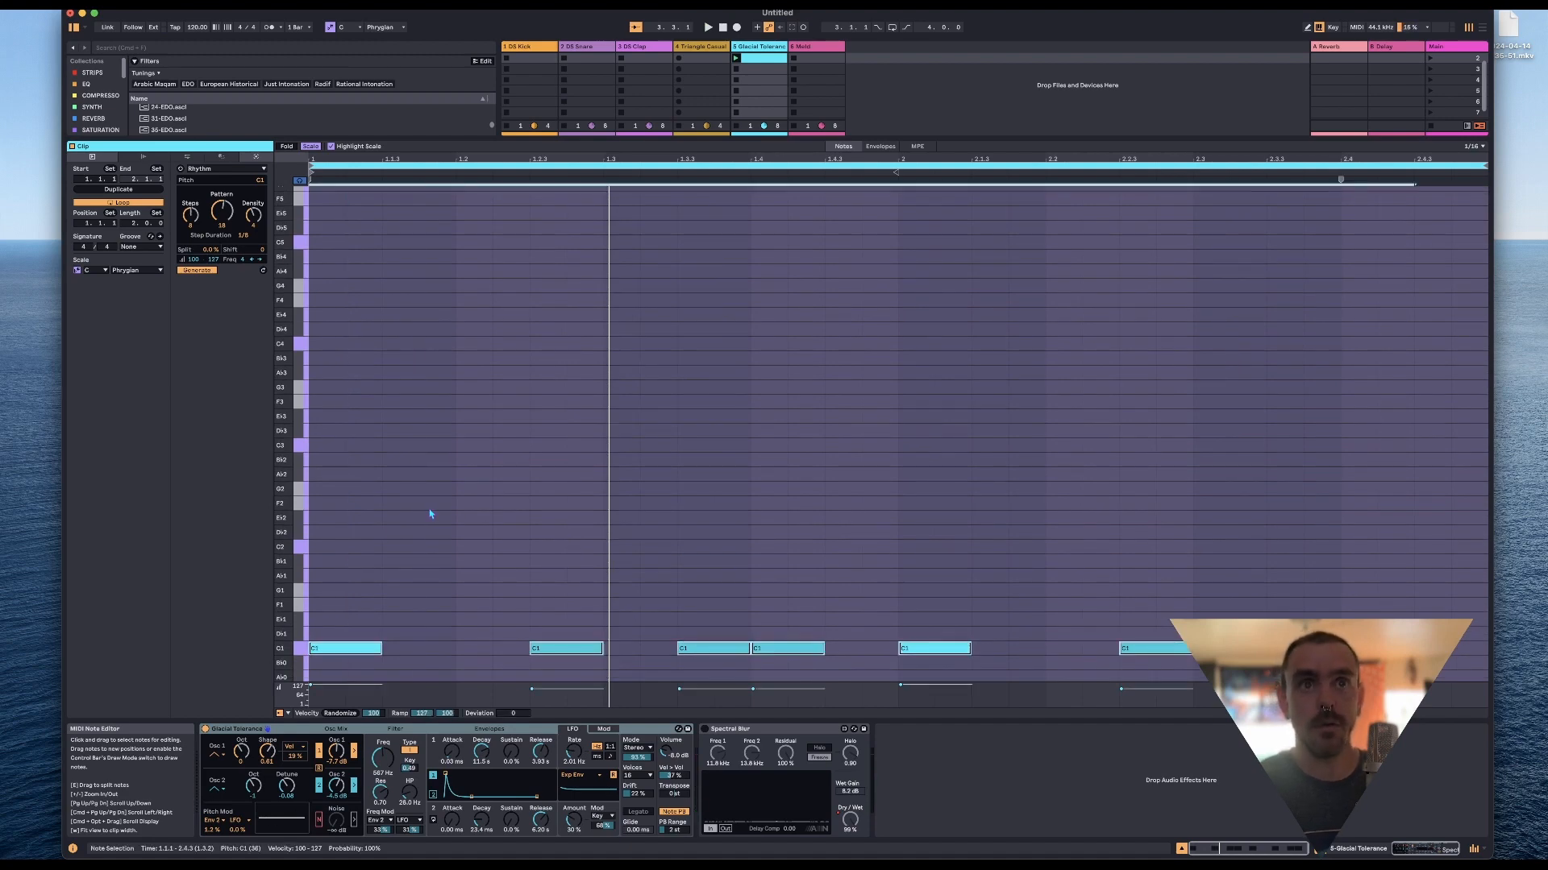
pyautogui.hotkey('shift', 'Up')
pyautogui.hotkey('shift', 'Up')
pyautogui.hotkey('shift', 'Up')
pyautogui.press('Down')
pyautogui.press('Down')
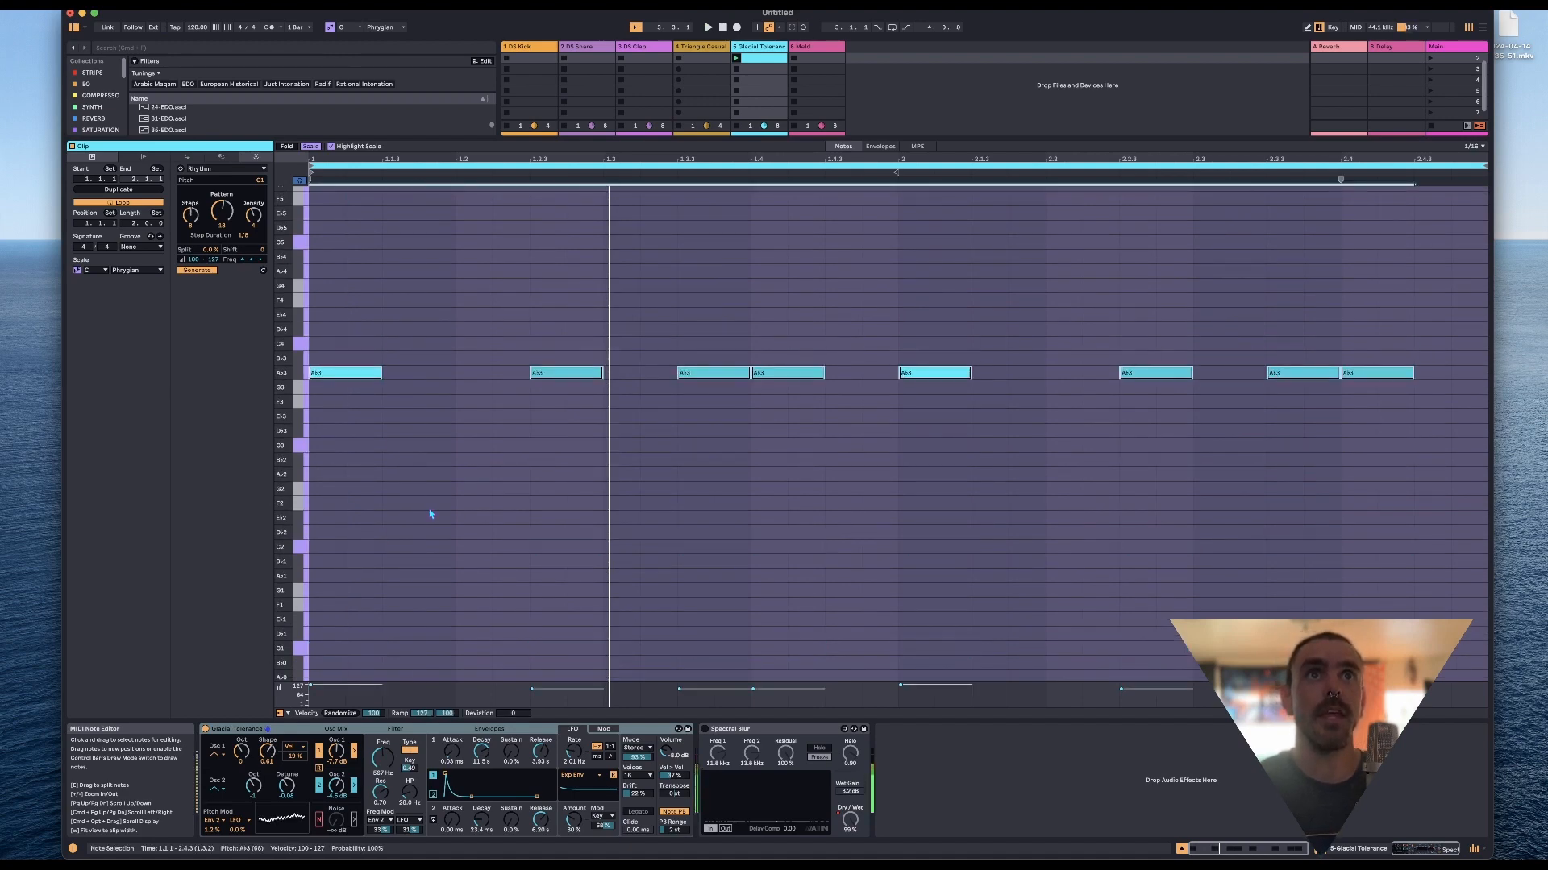
pyautogui.press('Down')
pyautogui.press('Down')
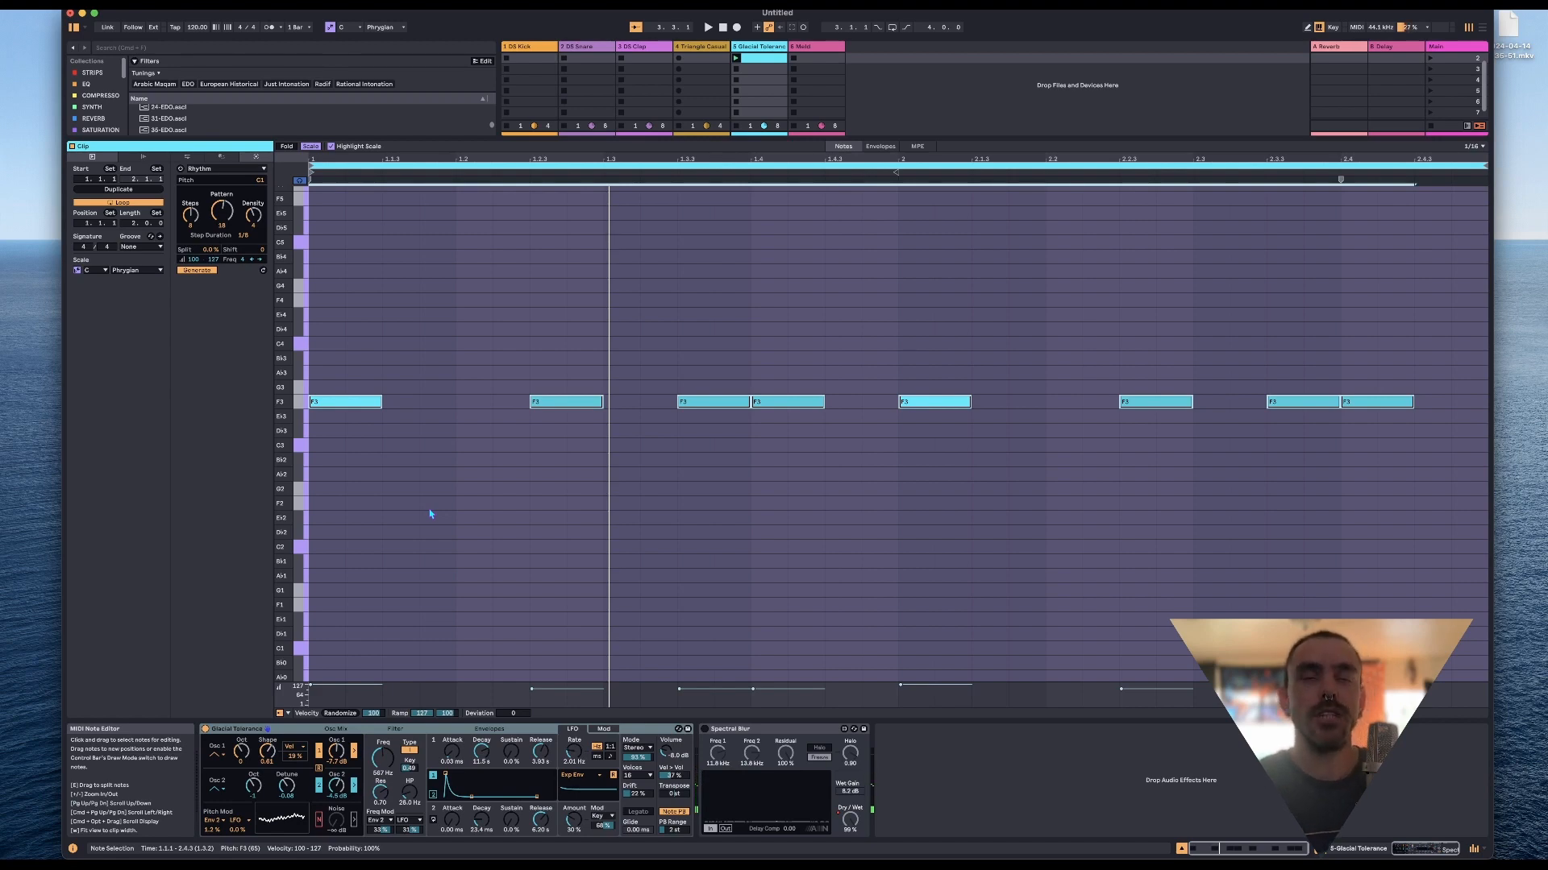
# Play the clip while changing the Rhythm generator's Shift, raising its Pitch to F2, and setting its Pattern to 11.
pyautogui.press('space')
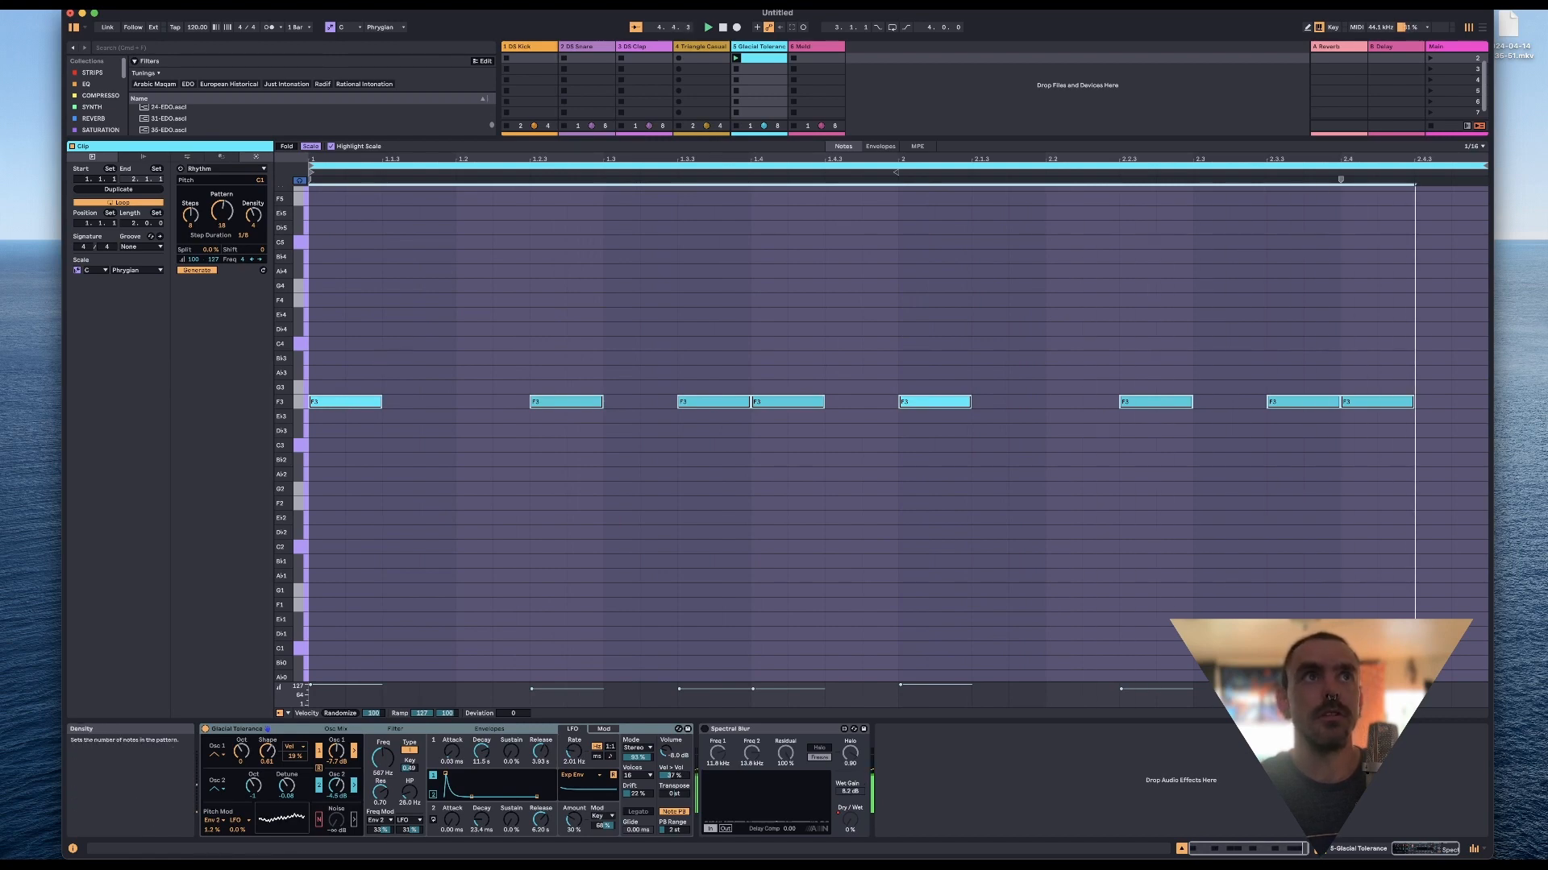
pyautogui.moveTo(222, 211); pyautogui.dragTo(222, 218)
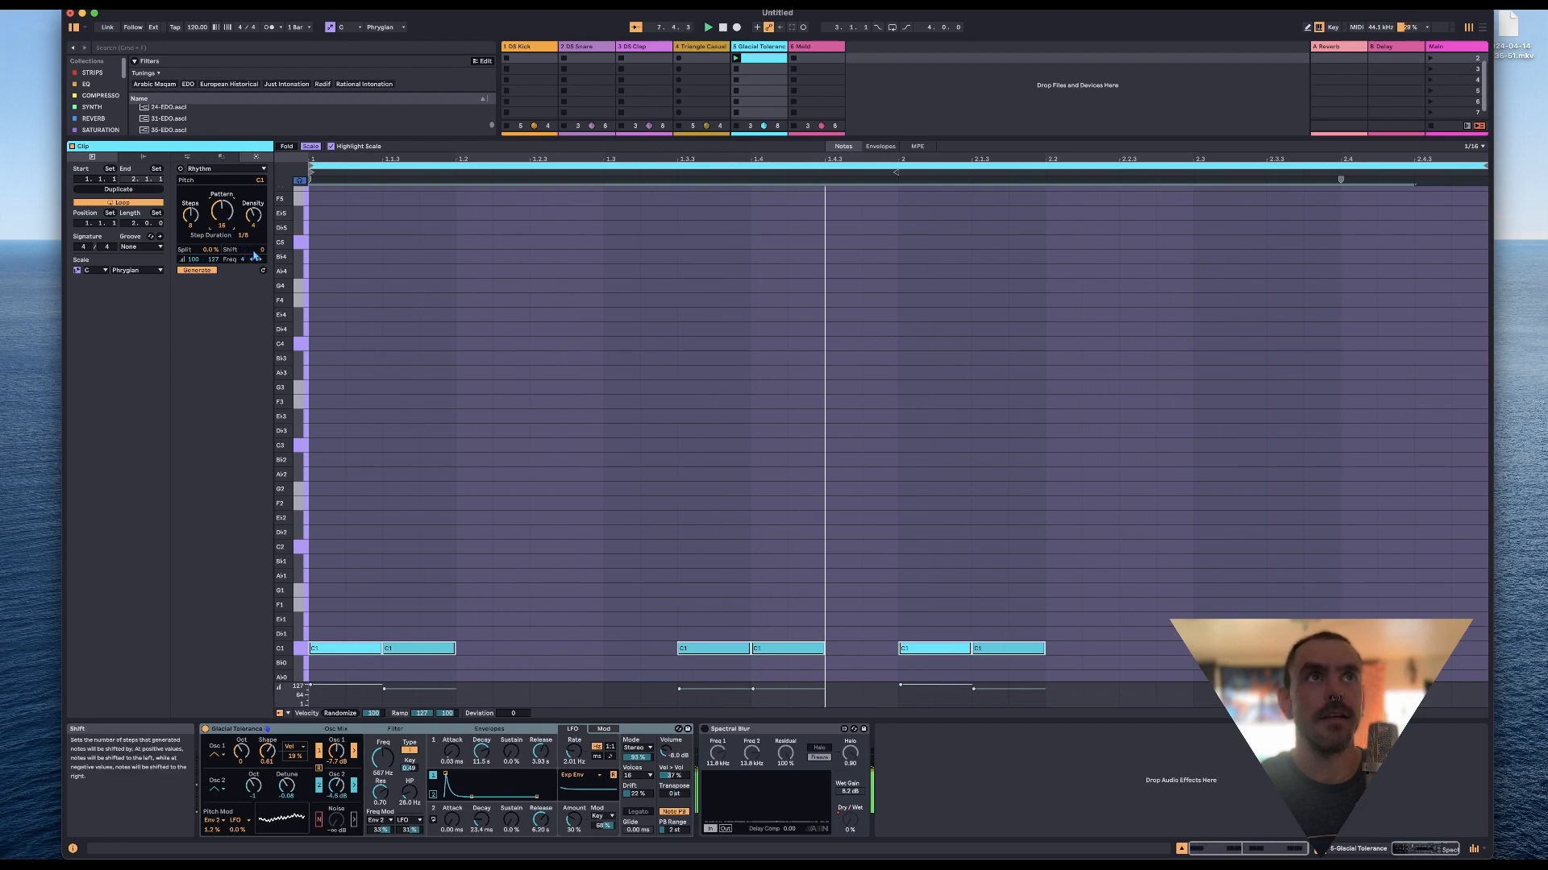
pyautogui.moveTo(255, 256); pyautogui.dragTo(255, 247)
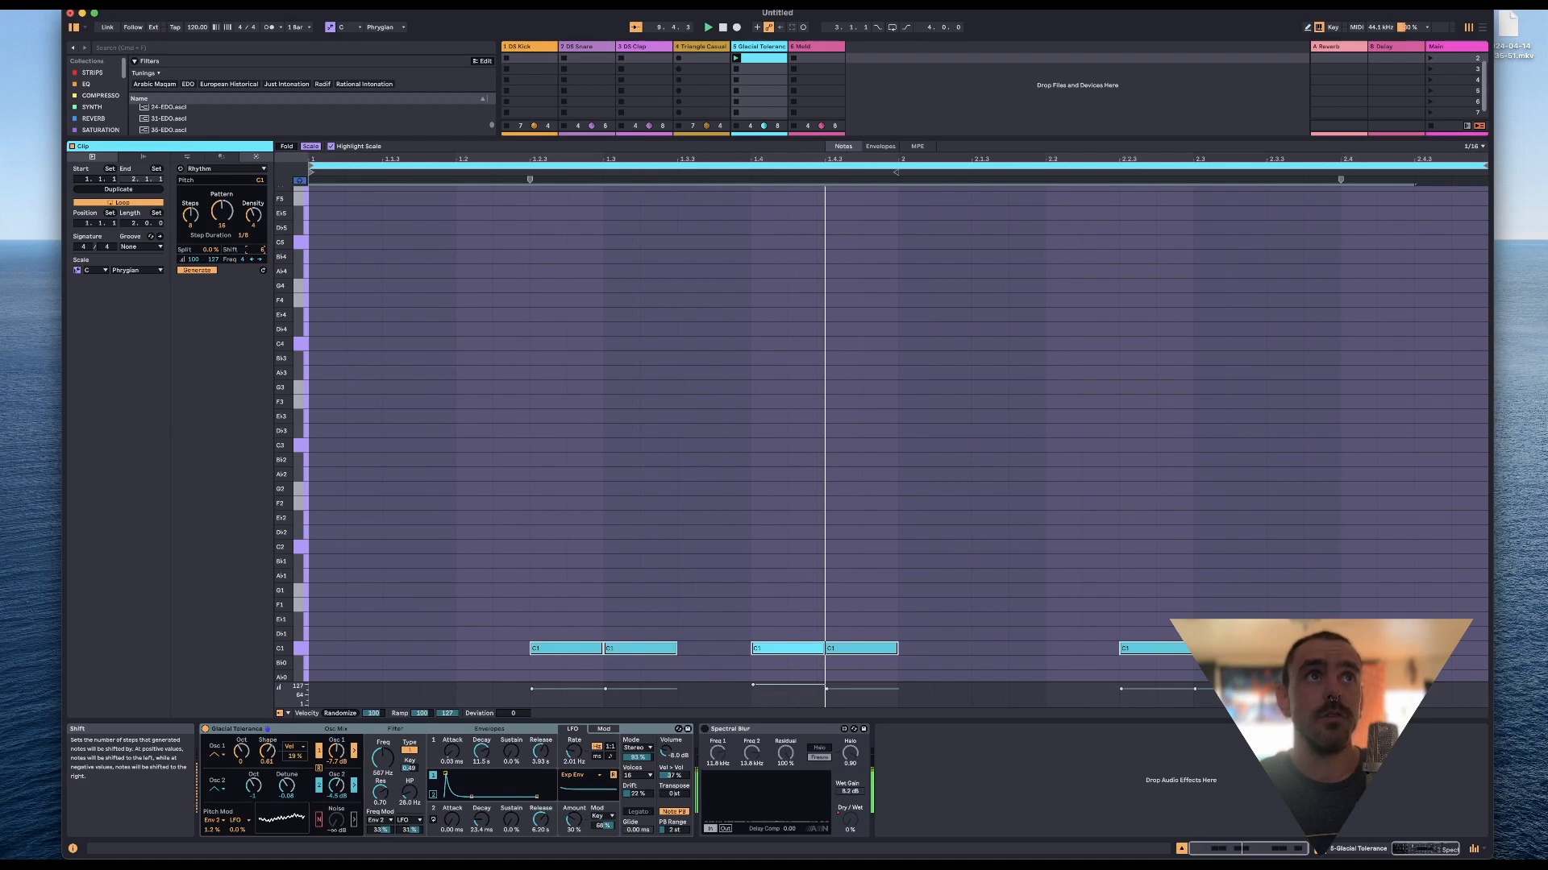
pyautogui.moveTo(258, 181); pyautogui.dragTo(260, 170)
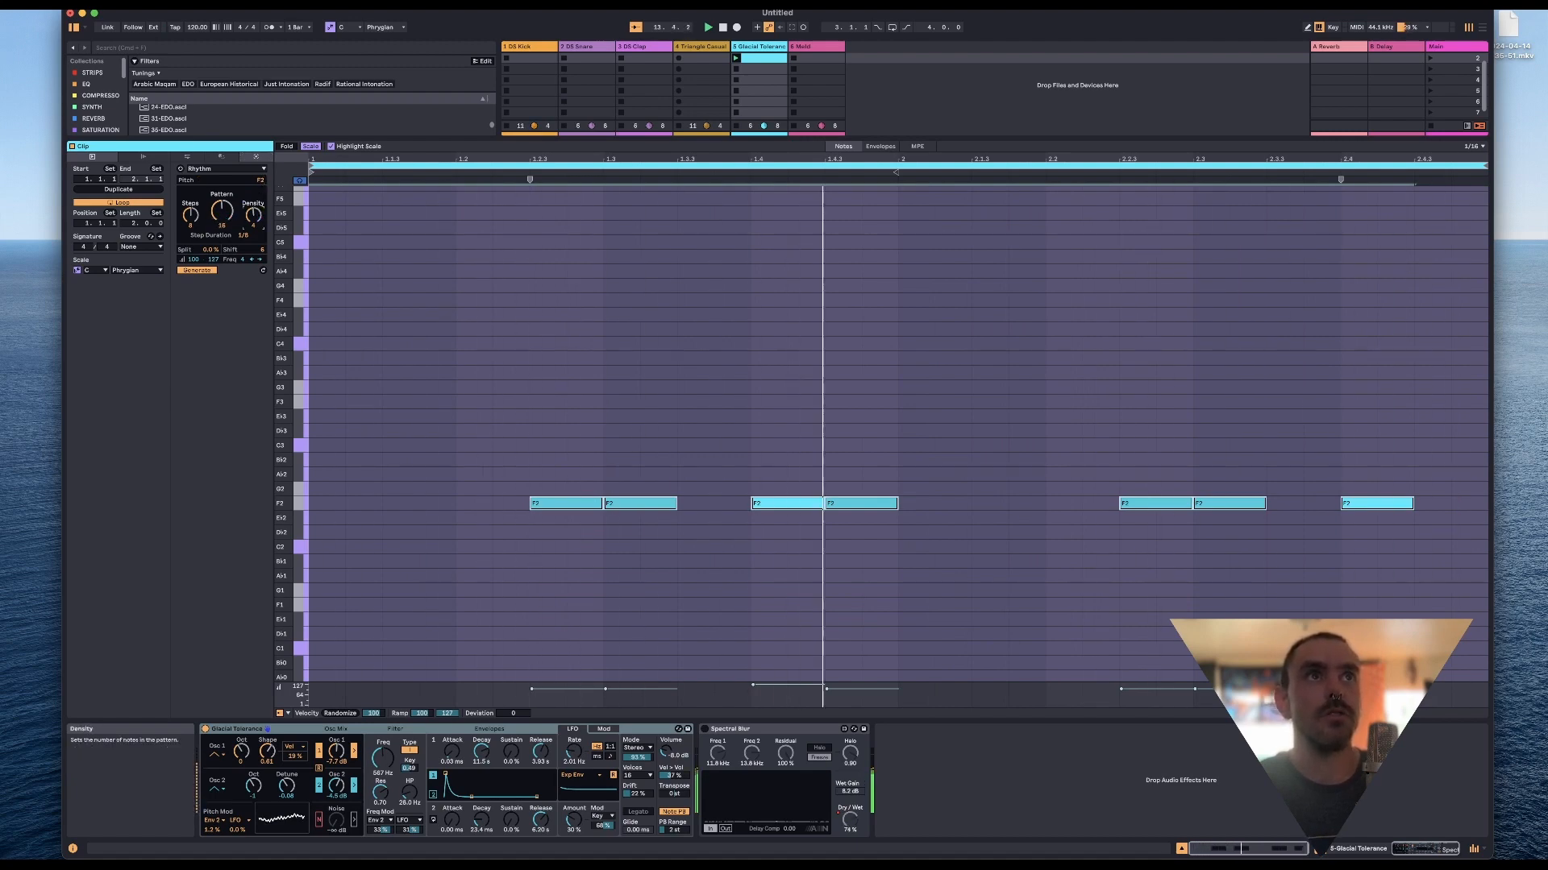
pyautogui.moveTo(253, 214)
pyautogui.mouseDown()
pyautogui.moveTo(190, 218)
pyautogui.moveTo(190, 233)
pyautogui.moveTo(190, 214)
pyautogui.moveTo(228, 226)
pyautogui.mouseUp()
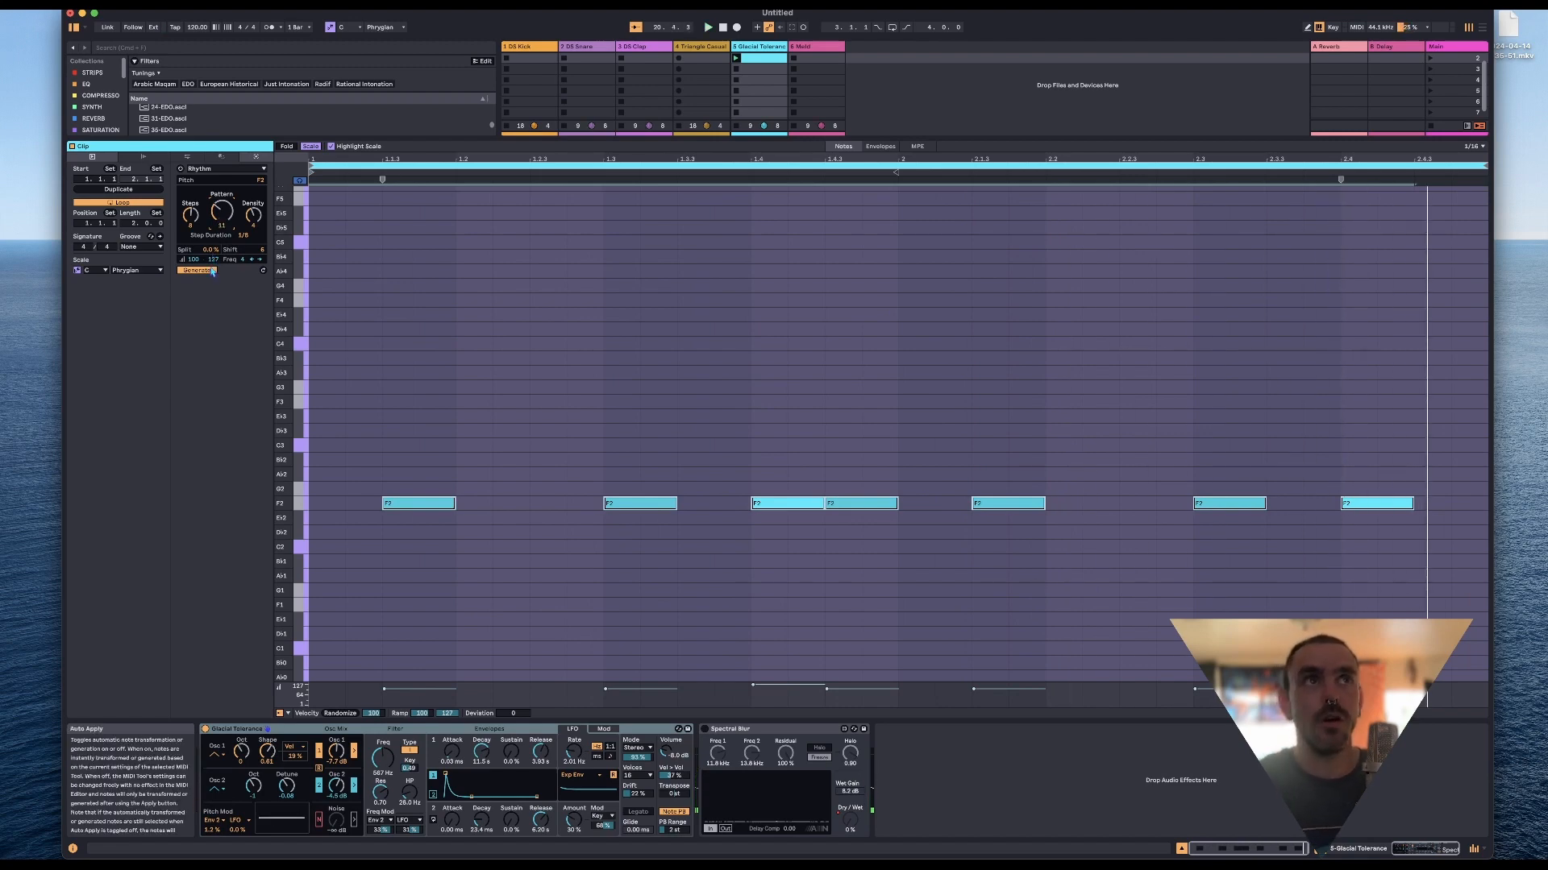
# Switch the clip's generator from Rhythm to Seed and shrink the clip view to reveal the session mixer.
pyautogui.click(225, 169)
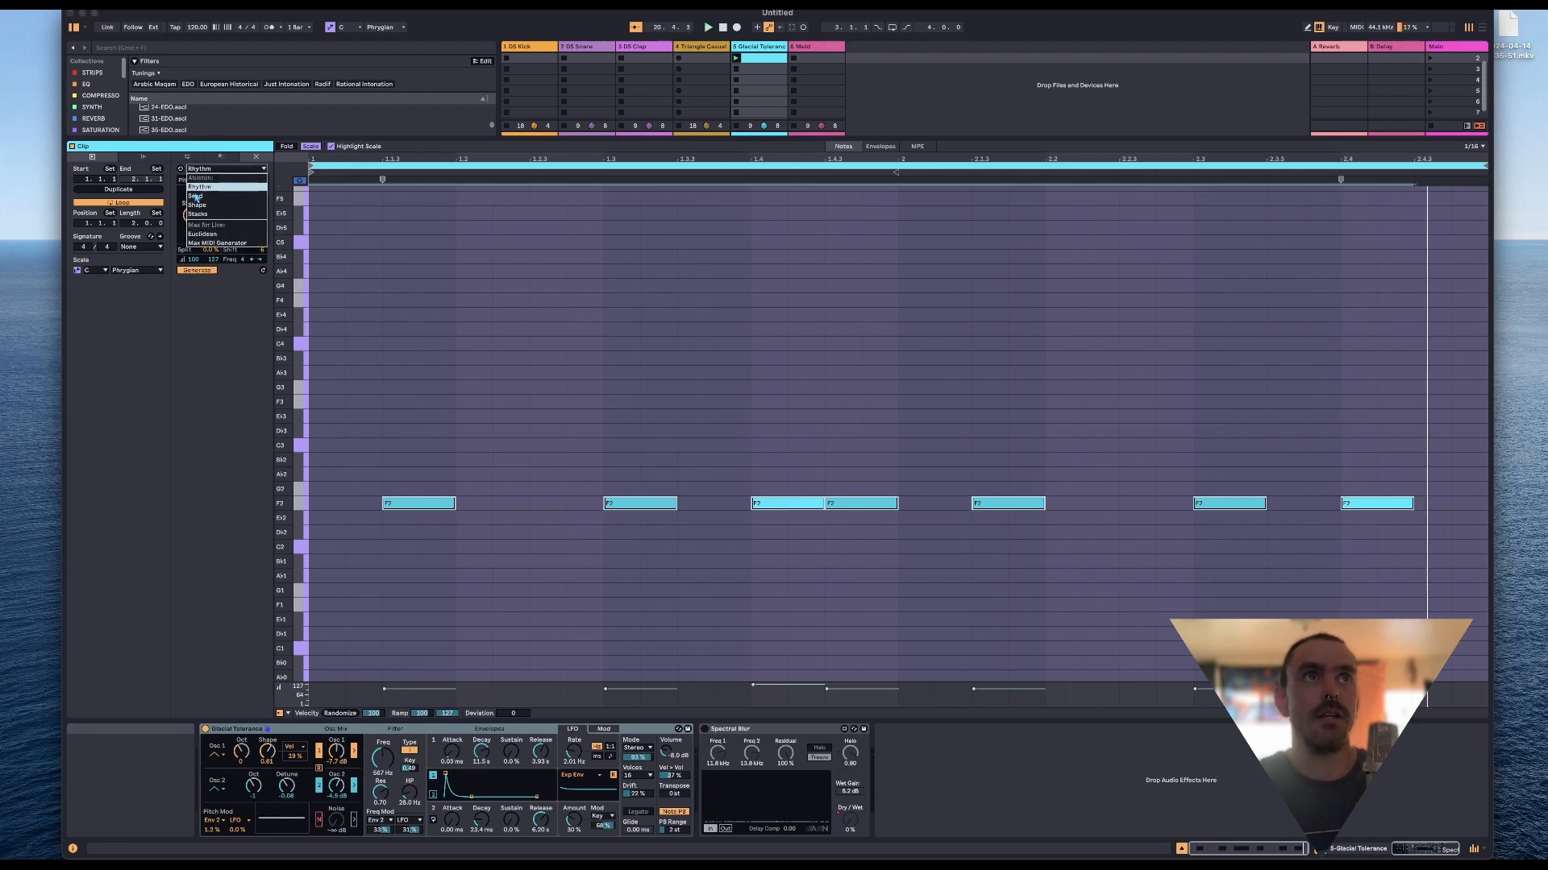
pyautogui.click(196, 196)
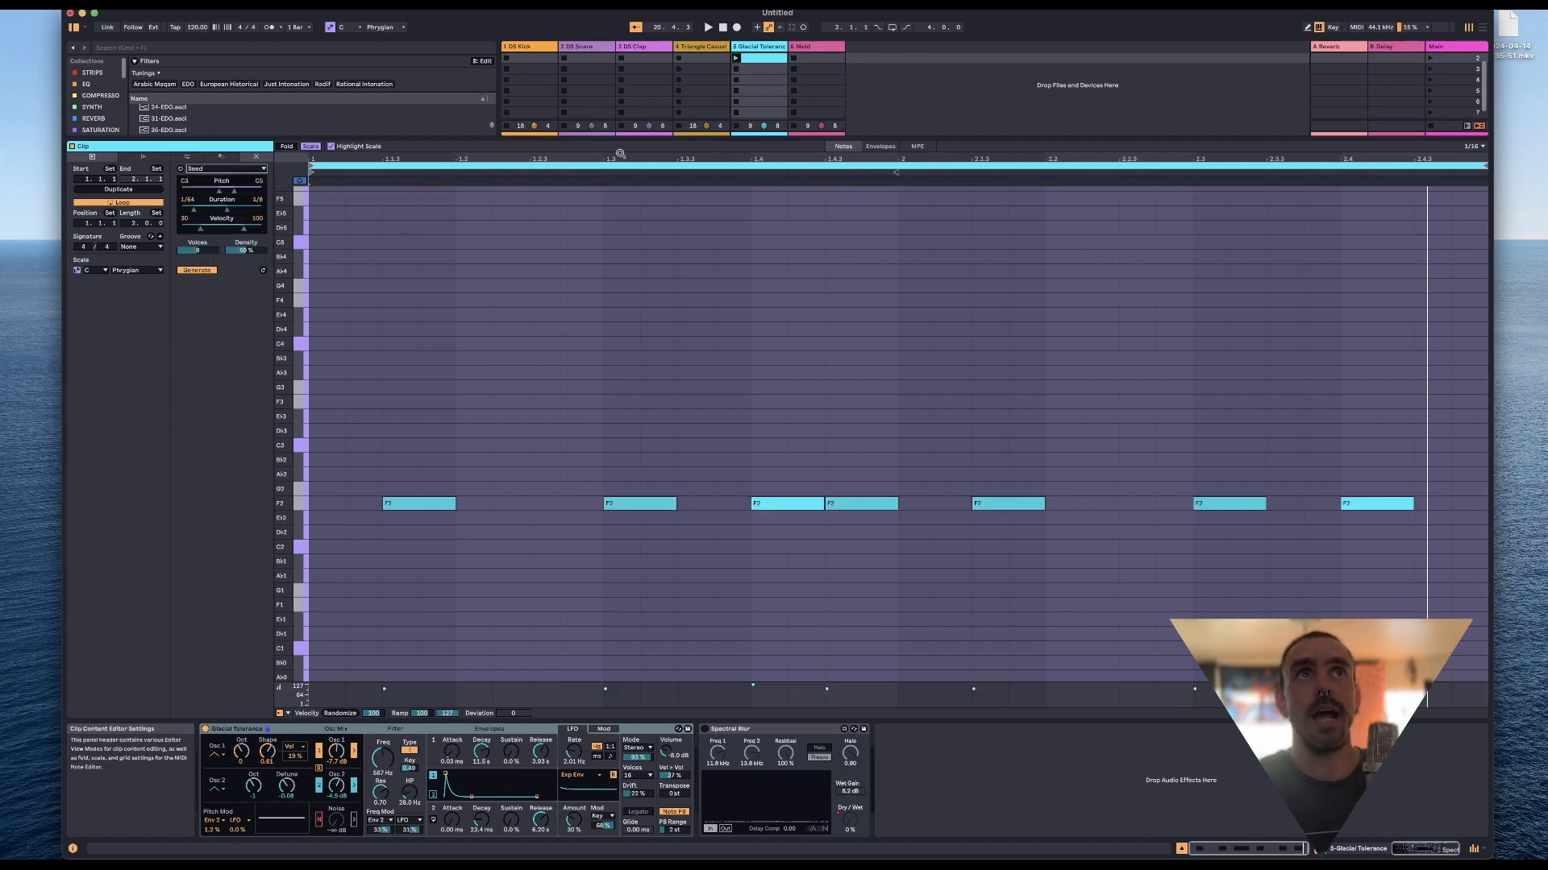
pyautogui.moveTo(617, 140); pyautogui.dragTo(616, 402)
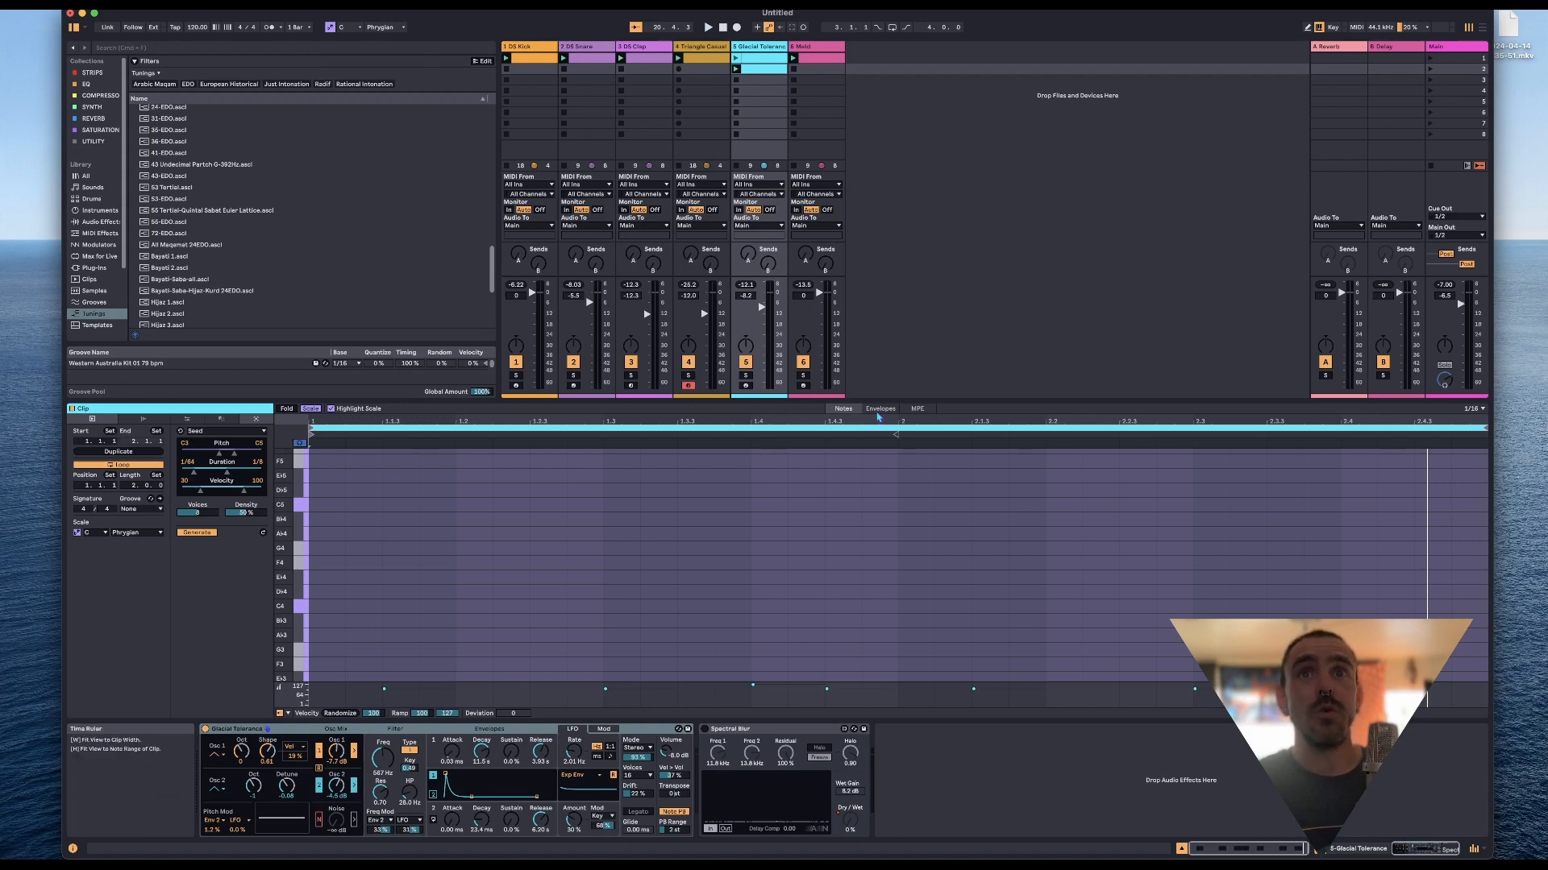
# Turn on Spectral Blur and display its Dry/Wet automation in the clip's enlarged envelope editor.
pyautogui.click(879, 409)
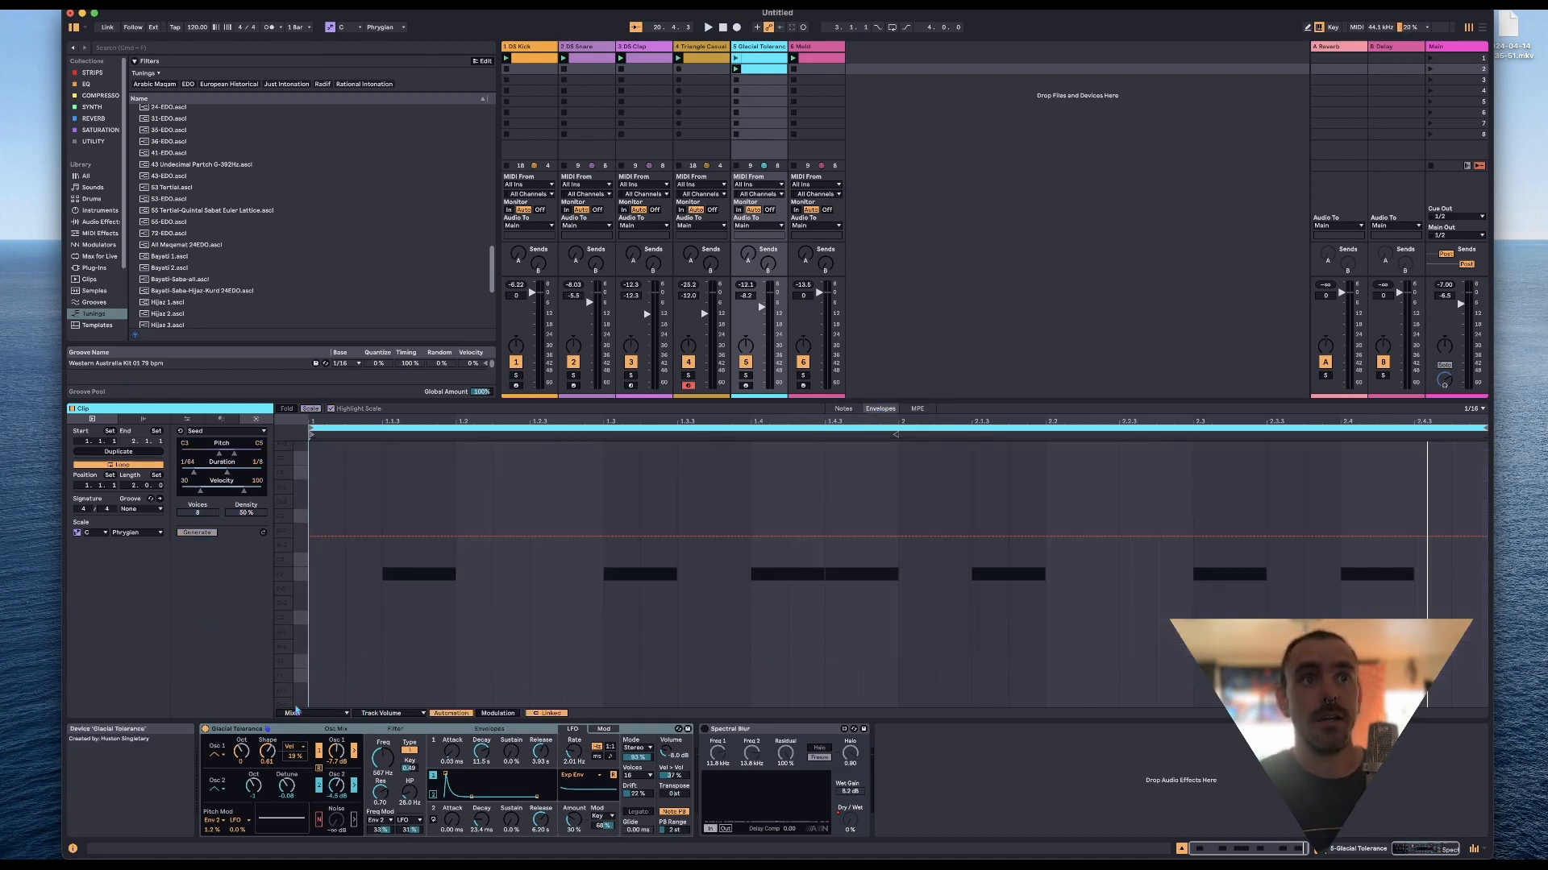
pyautogui.click(296, 711)
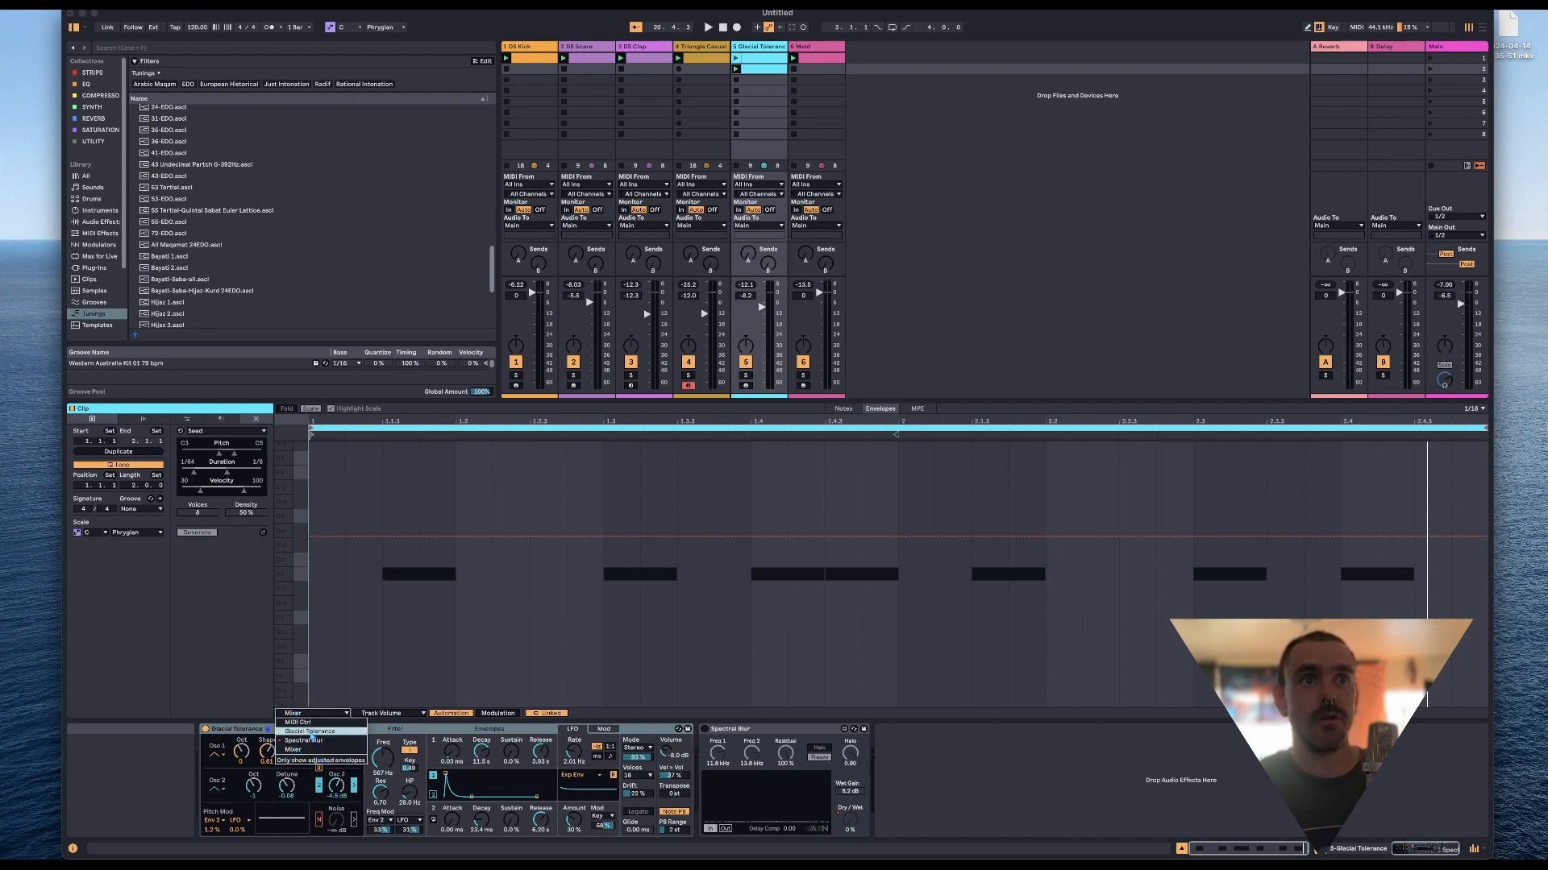
pyautogui.click(310, 732)
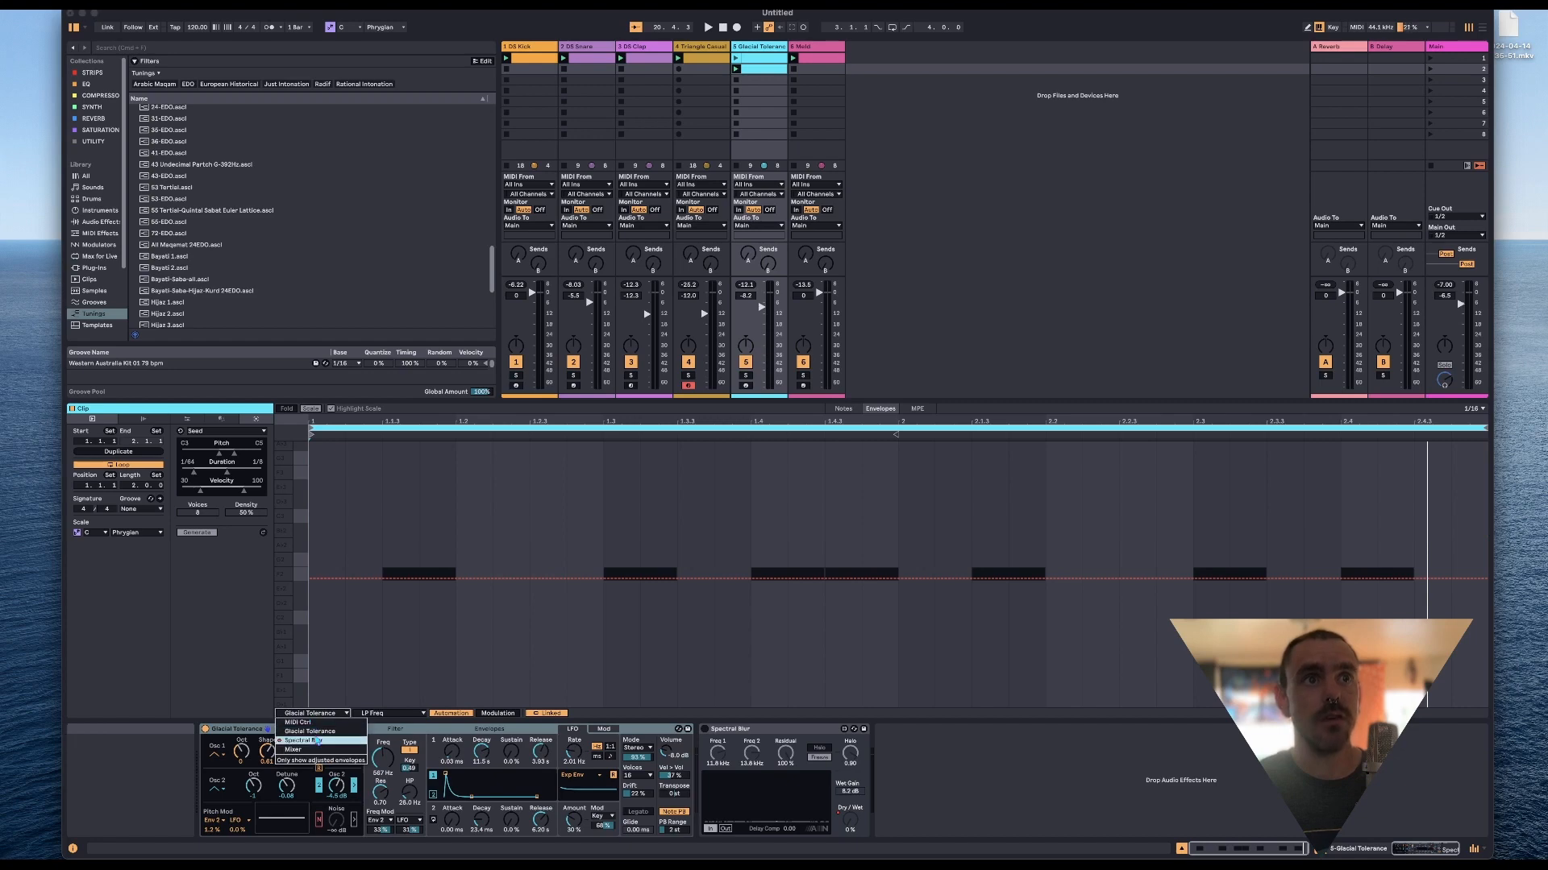
pyautogui.click(319, 715)
pyautogui.click(310, 742)
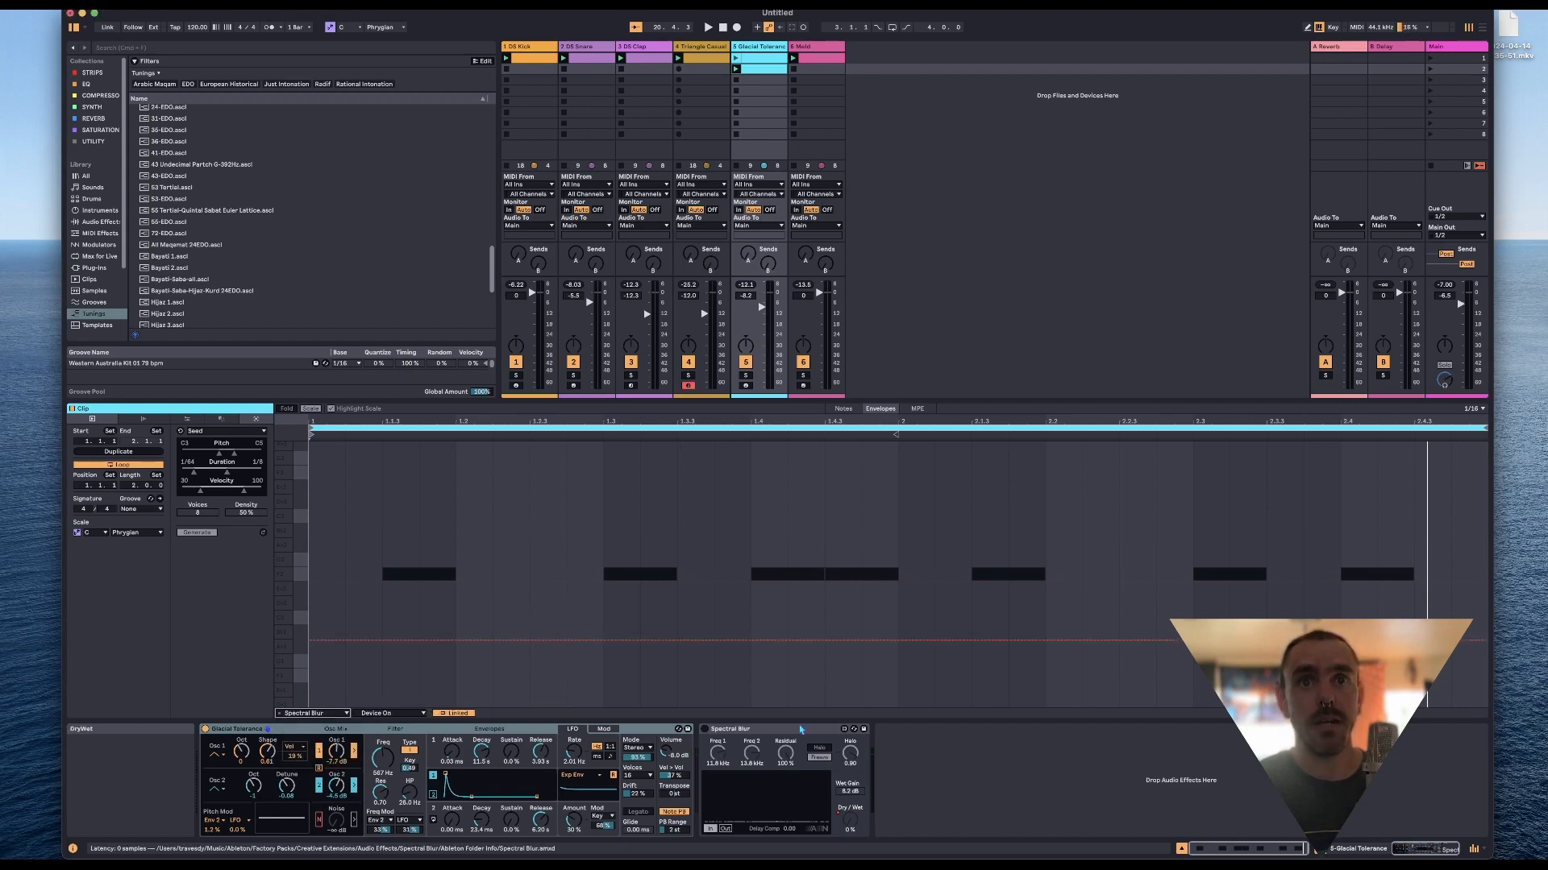
pyautogui.click(704, 730)
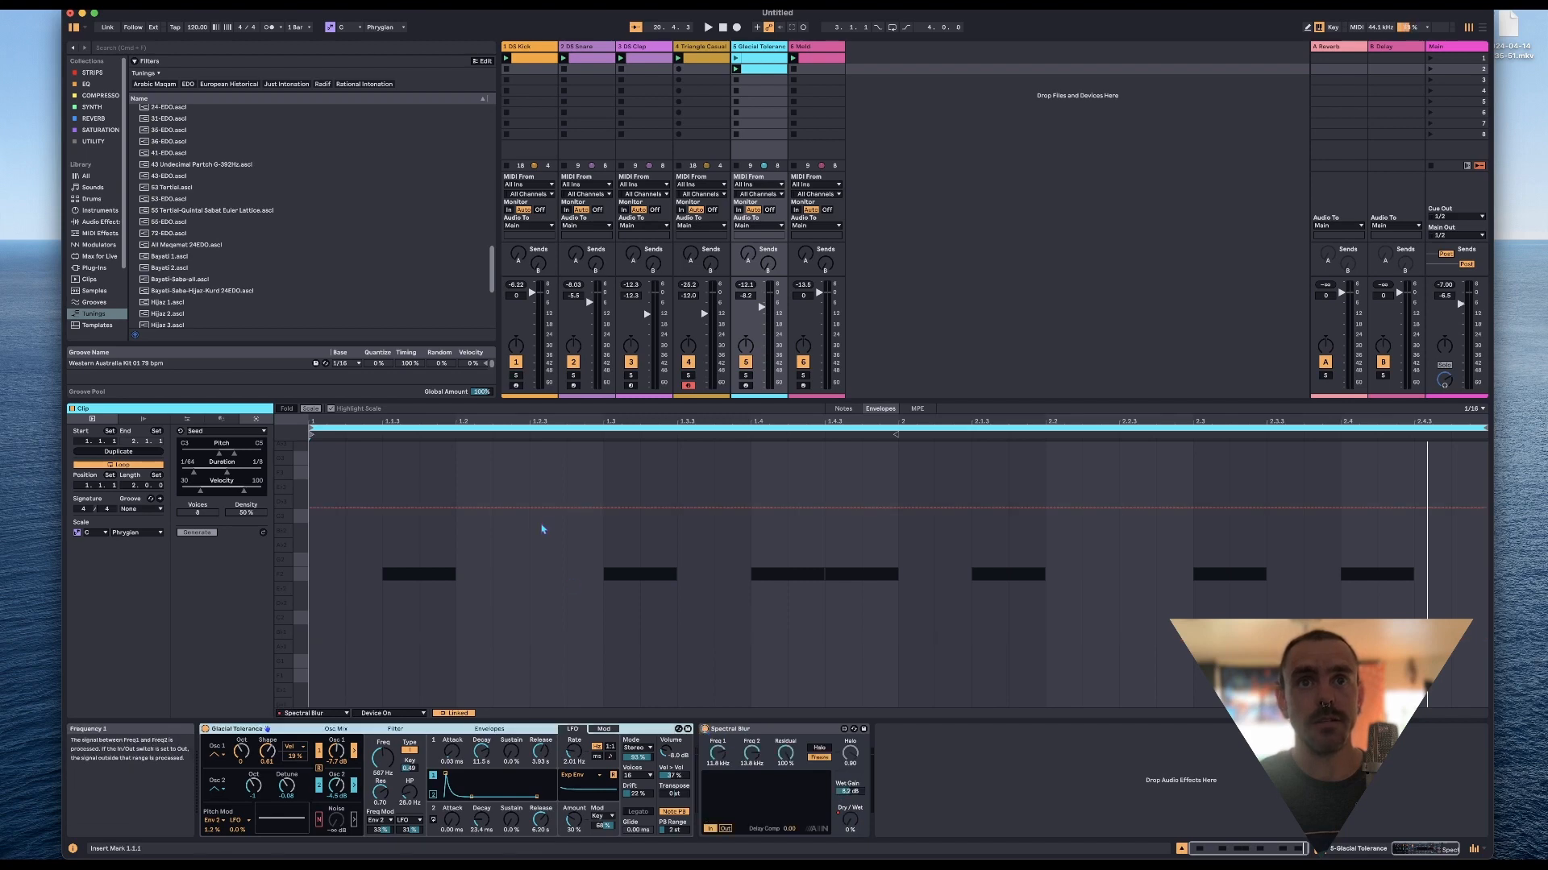
pyautogui.click(391, 714)
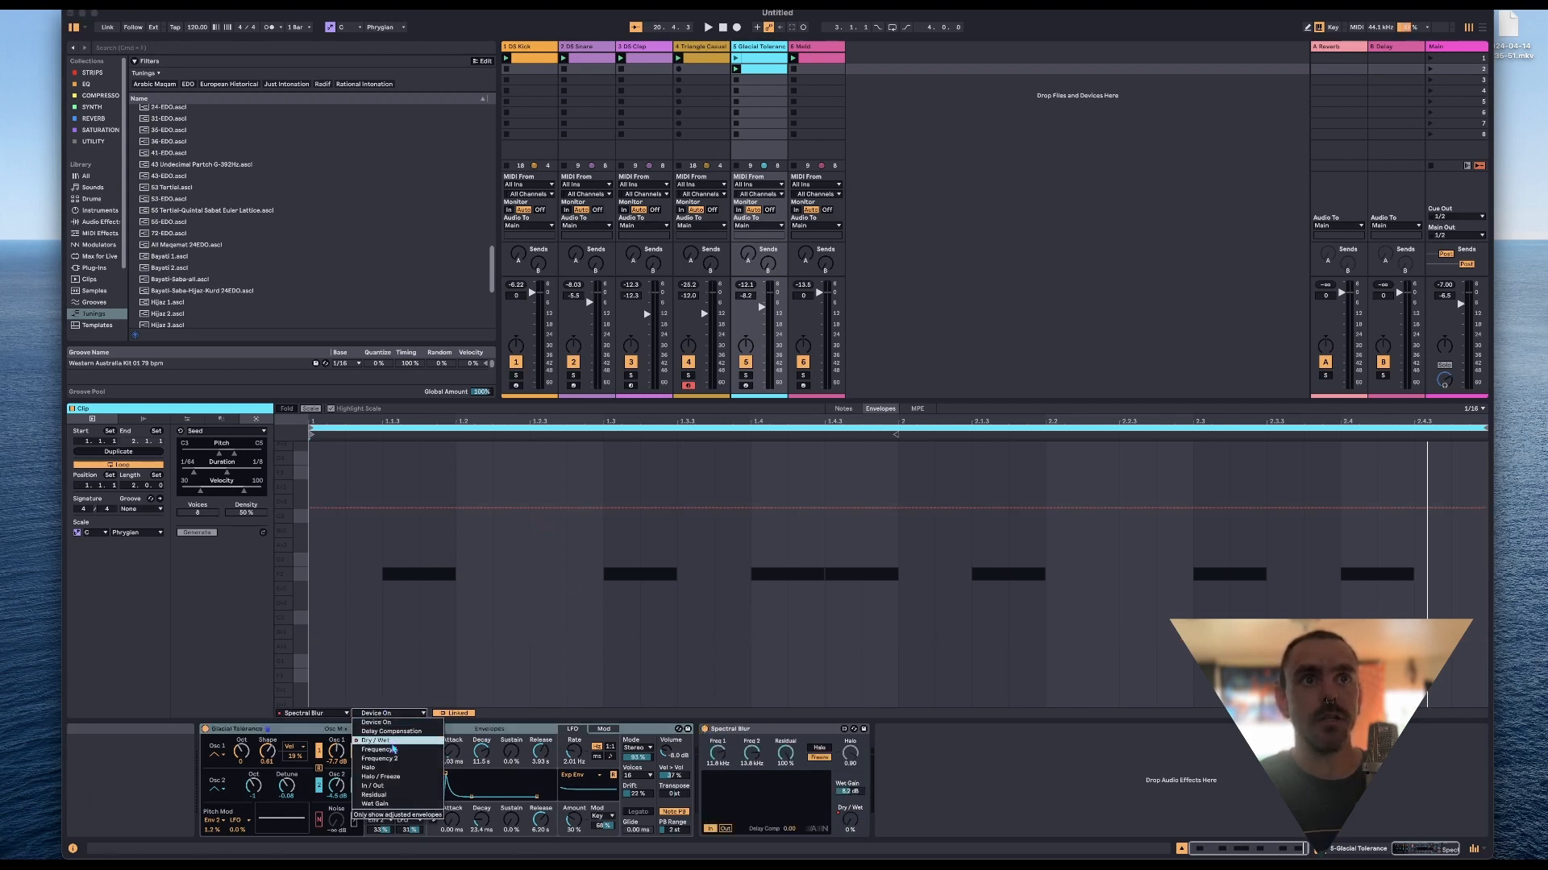
pyautogui.click(395, 745)
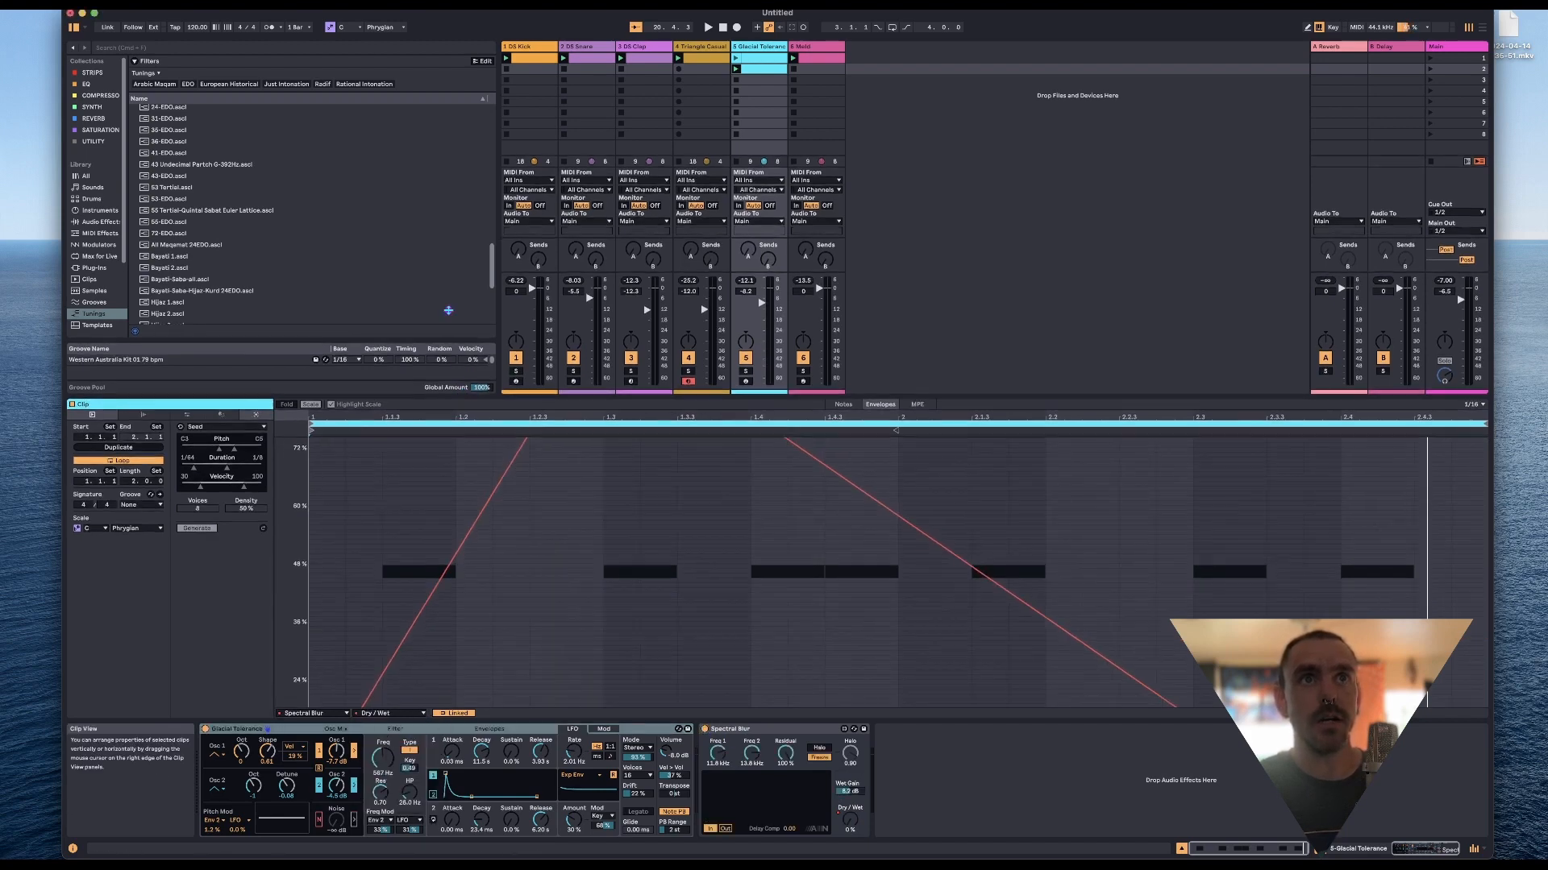
pyautogui.press('super+alt+e')
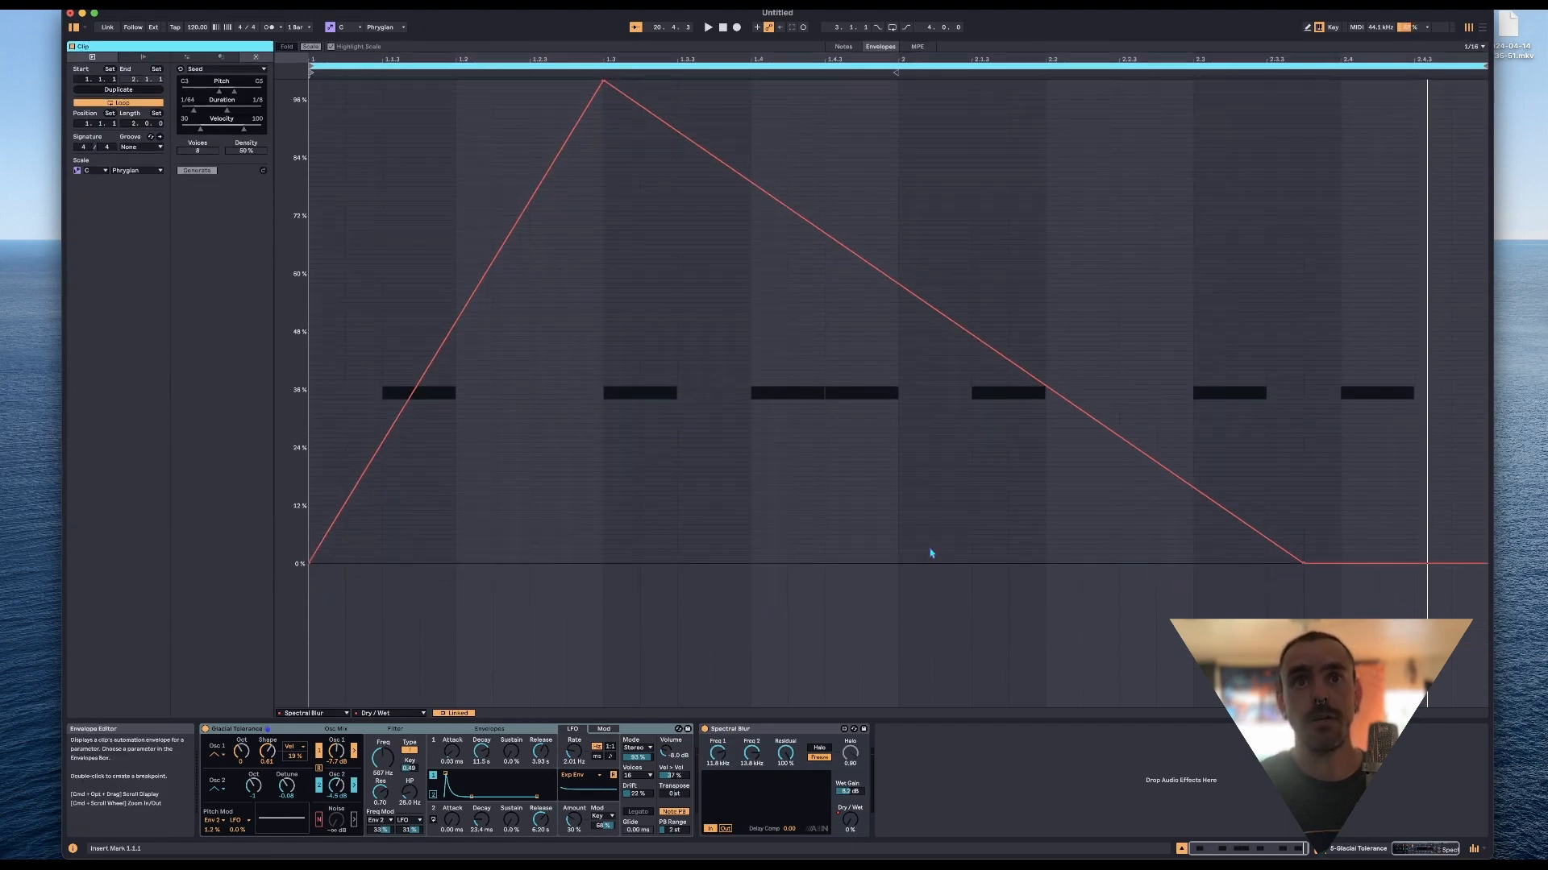
# Play the clip, set Spectral Blur's Wet Gain to 1.4 dB, and switch the effect from Freeze to Halo.
pyautogui.press('space')
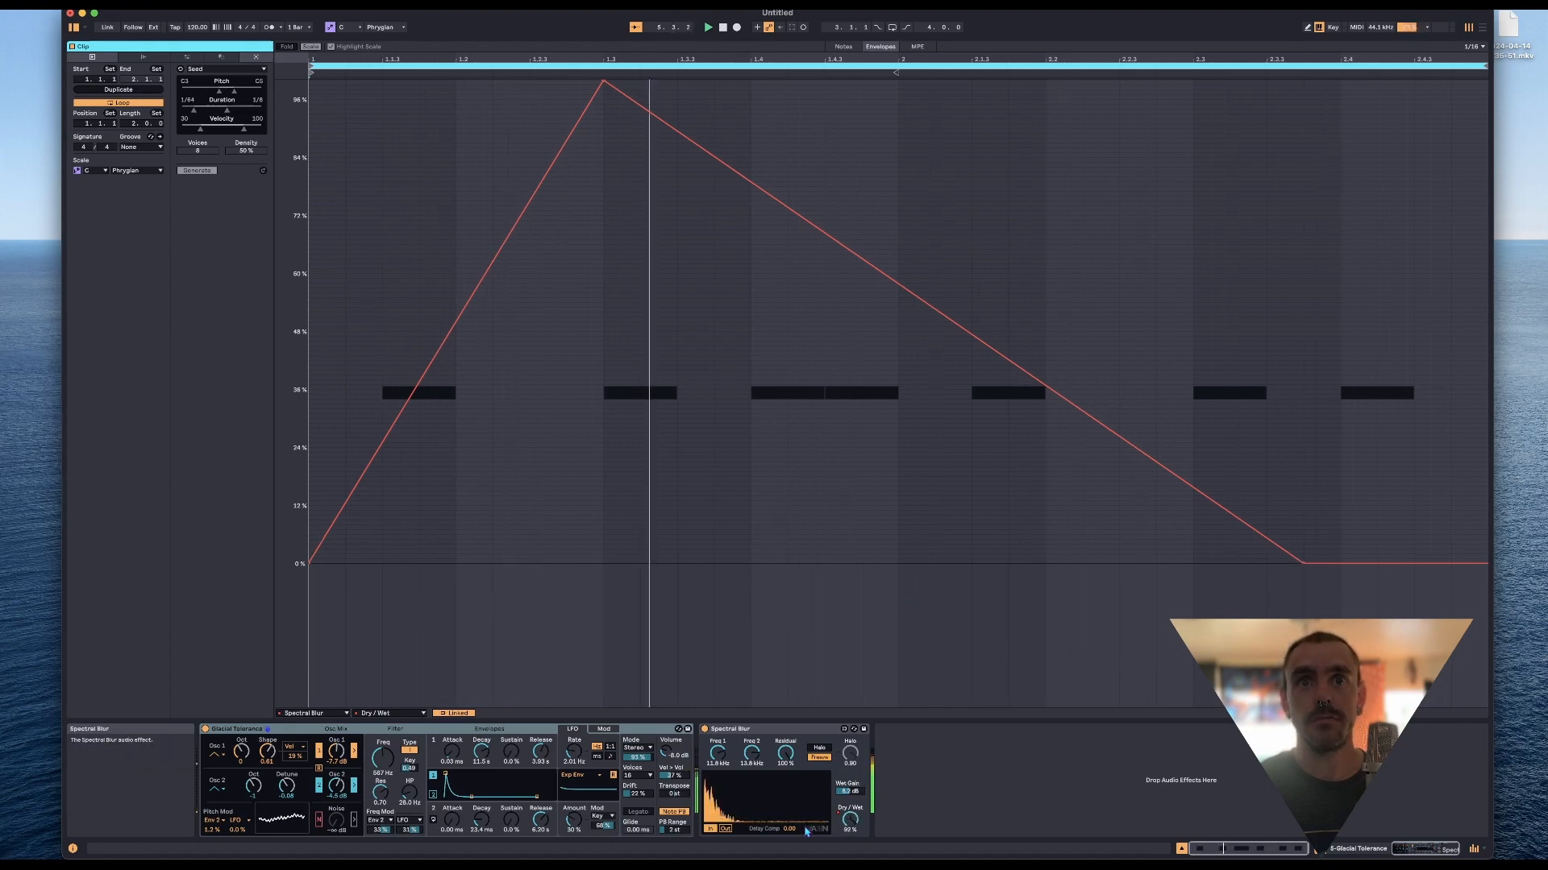
pyautogui.click(854, 793)
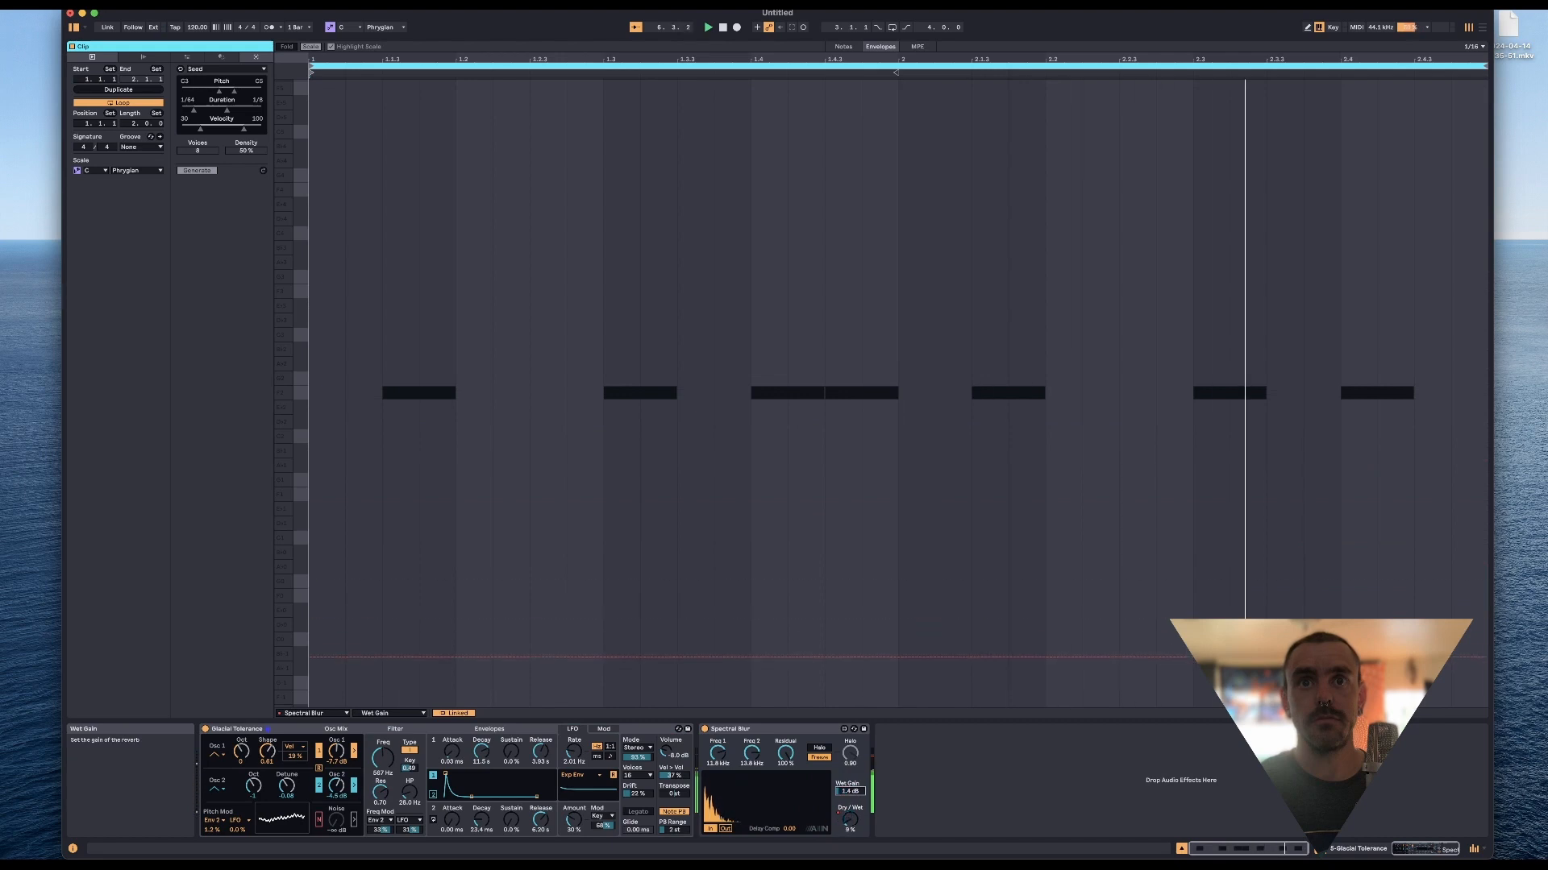
pyautogui.click(843, 754)
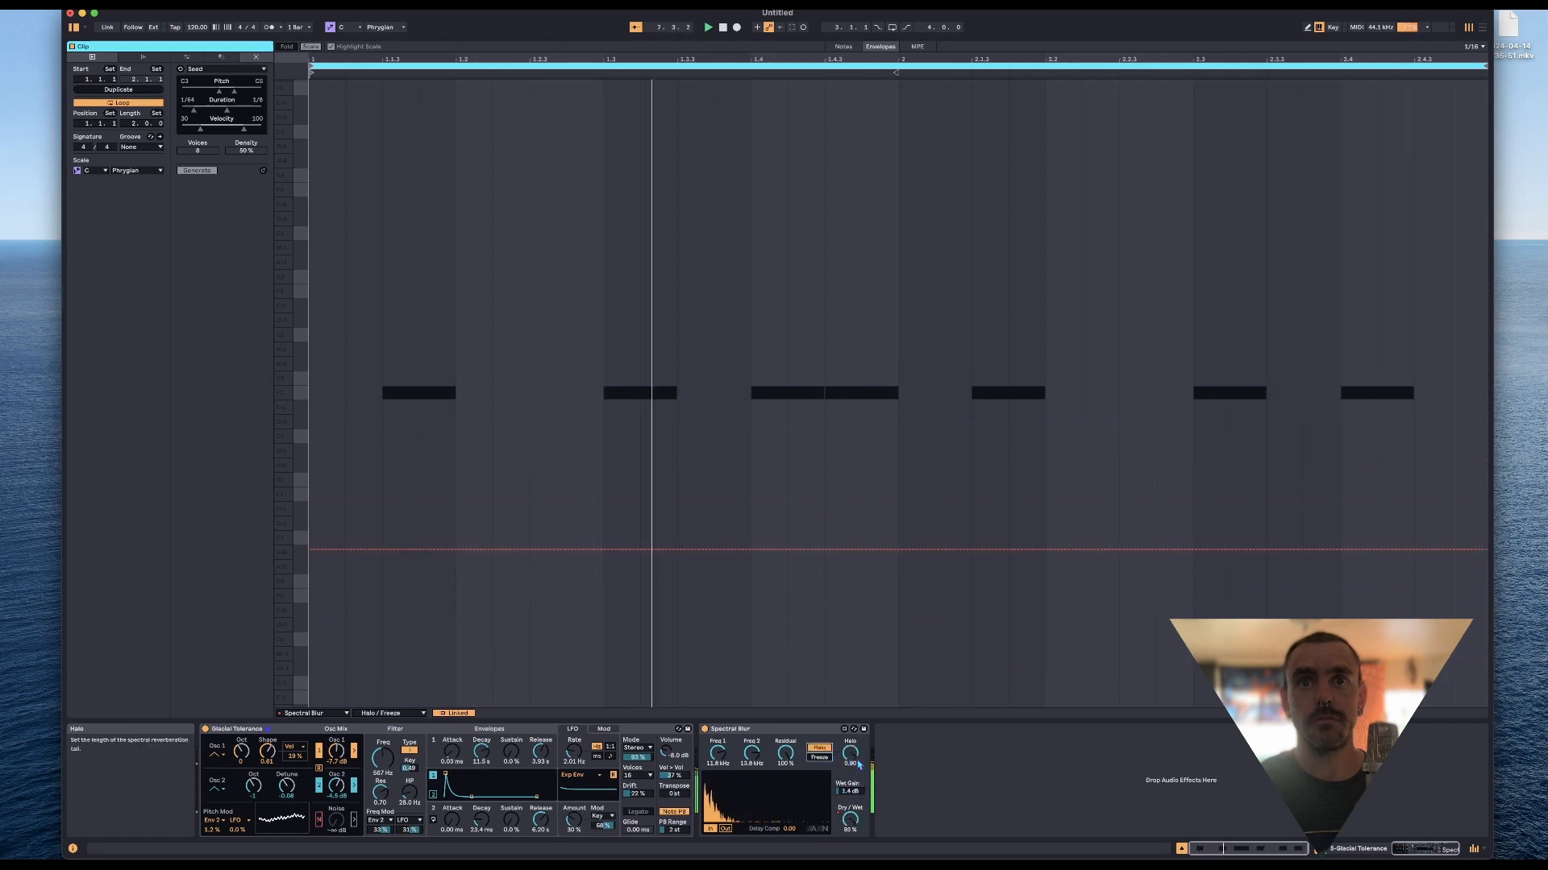
# Lower Spectral Blur's Freq 1 to 1.40 kHz and reduce its Freq 2 during playback.
pyautogui.click(714, 754)
pyautogui.moveTo(711, 758); pyautogui.dragTo(711, 836)
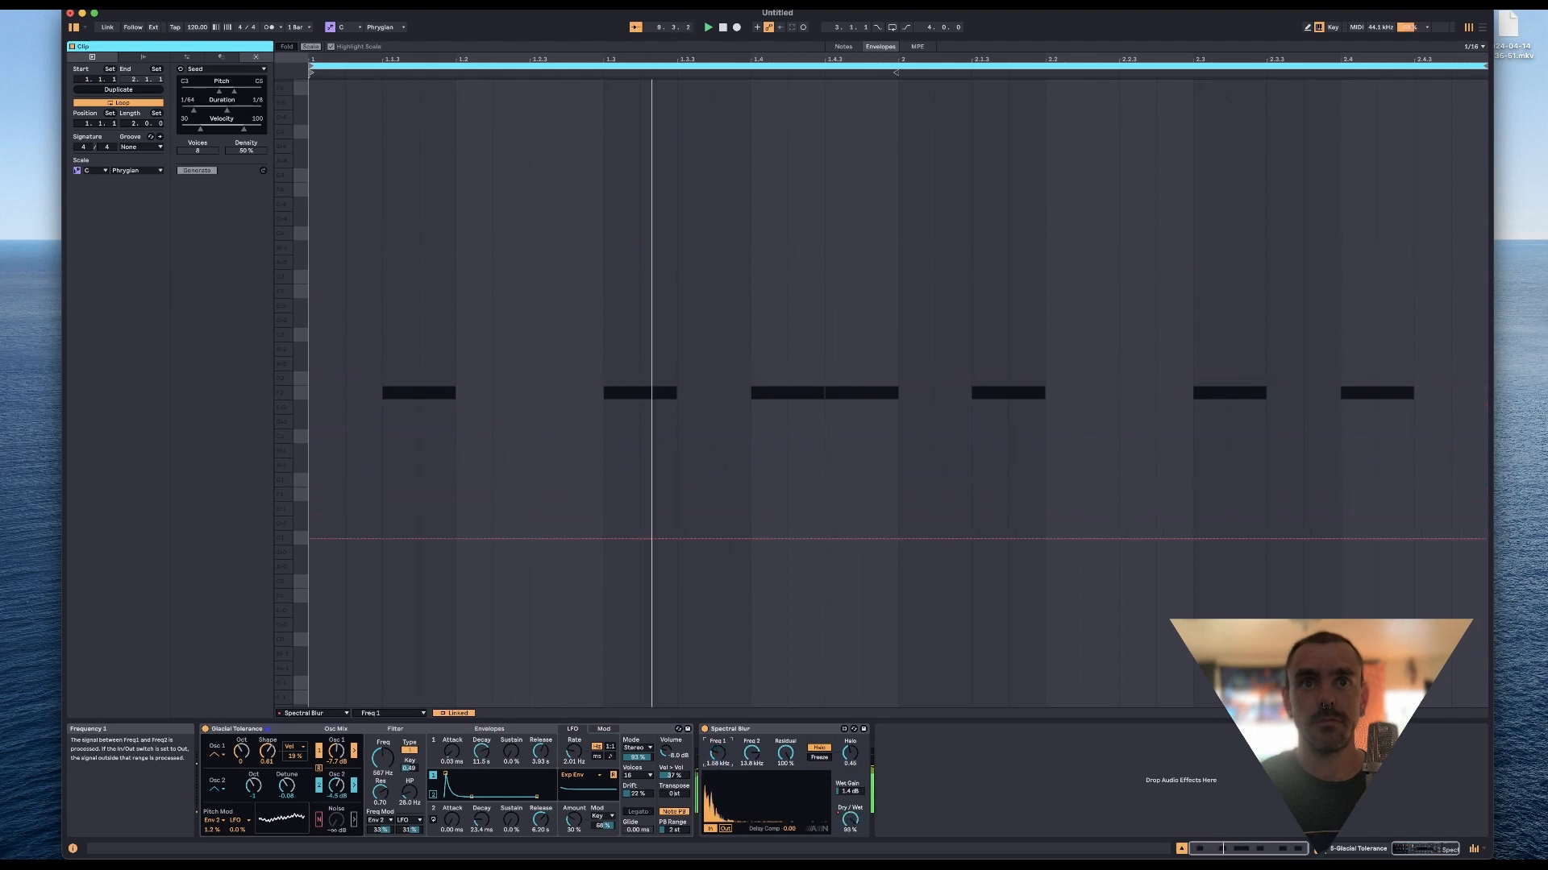
pyautogui.moveTo(743, 759); pyautogui.dragTo(742, 850)
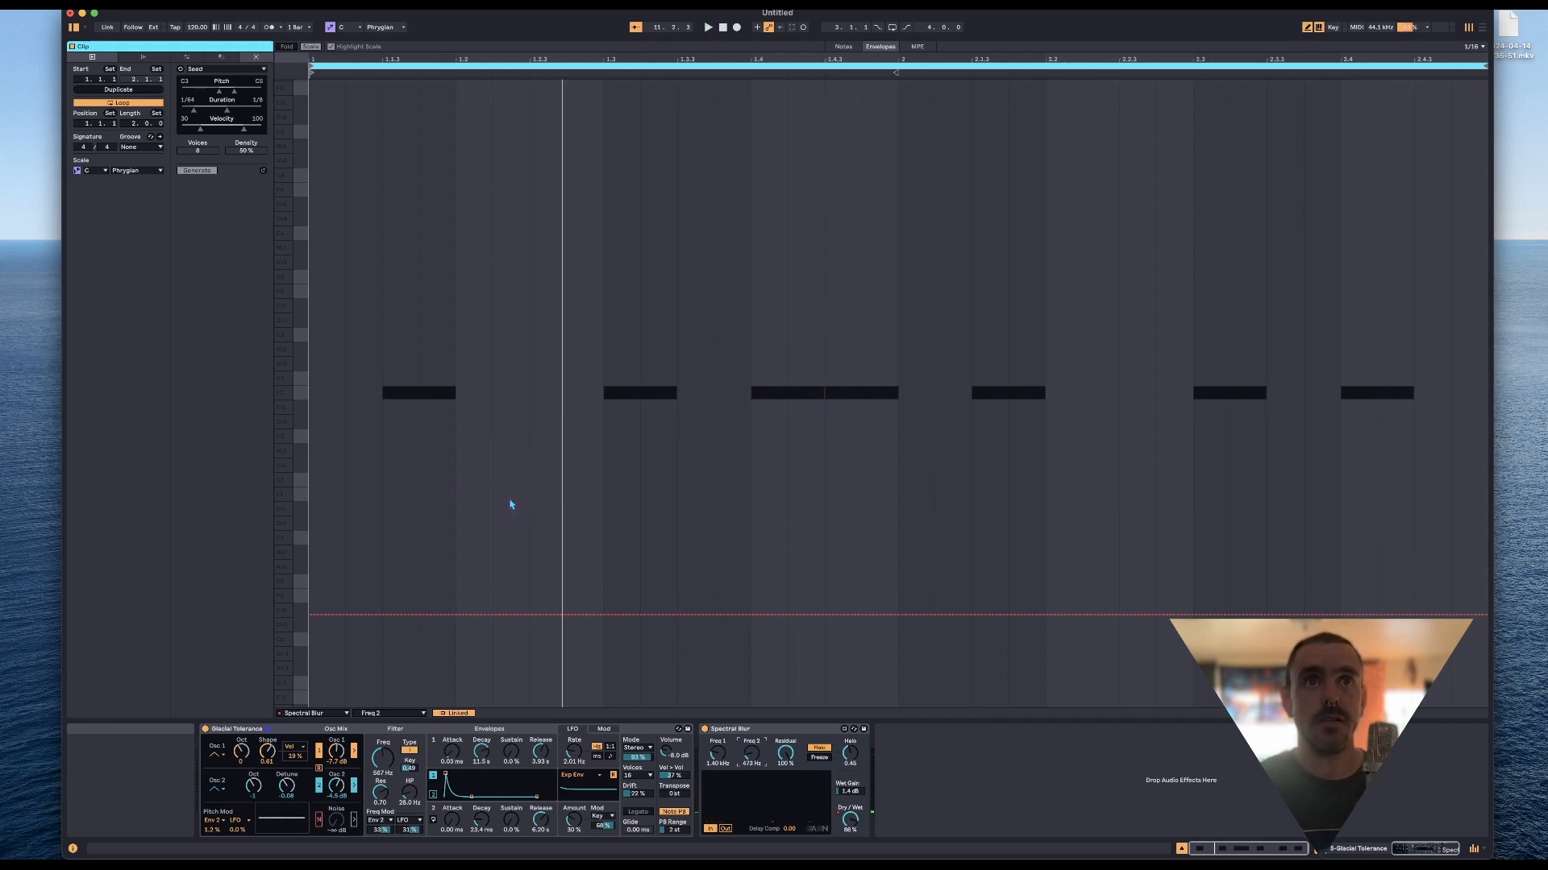
# Draw separate raised steps of varying height across the clip's Freq 2 envelope for Spectral Blur.
pyautogui.click(598, 573)
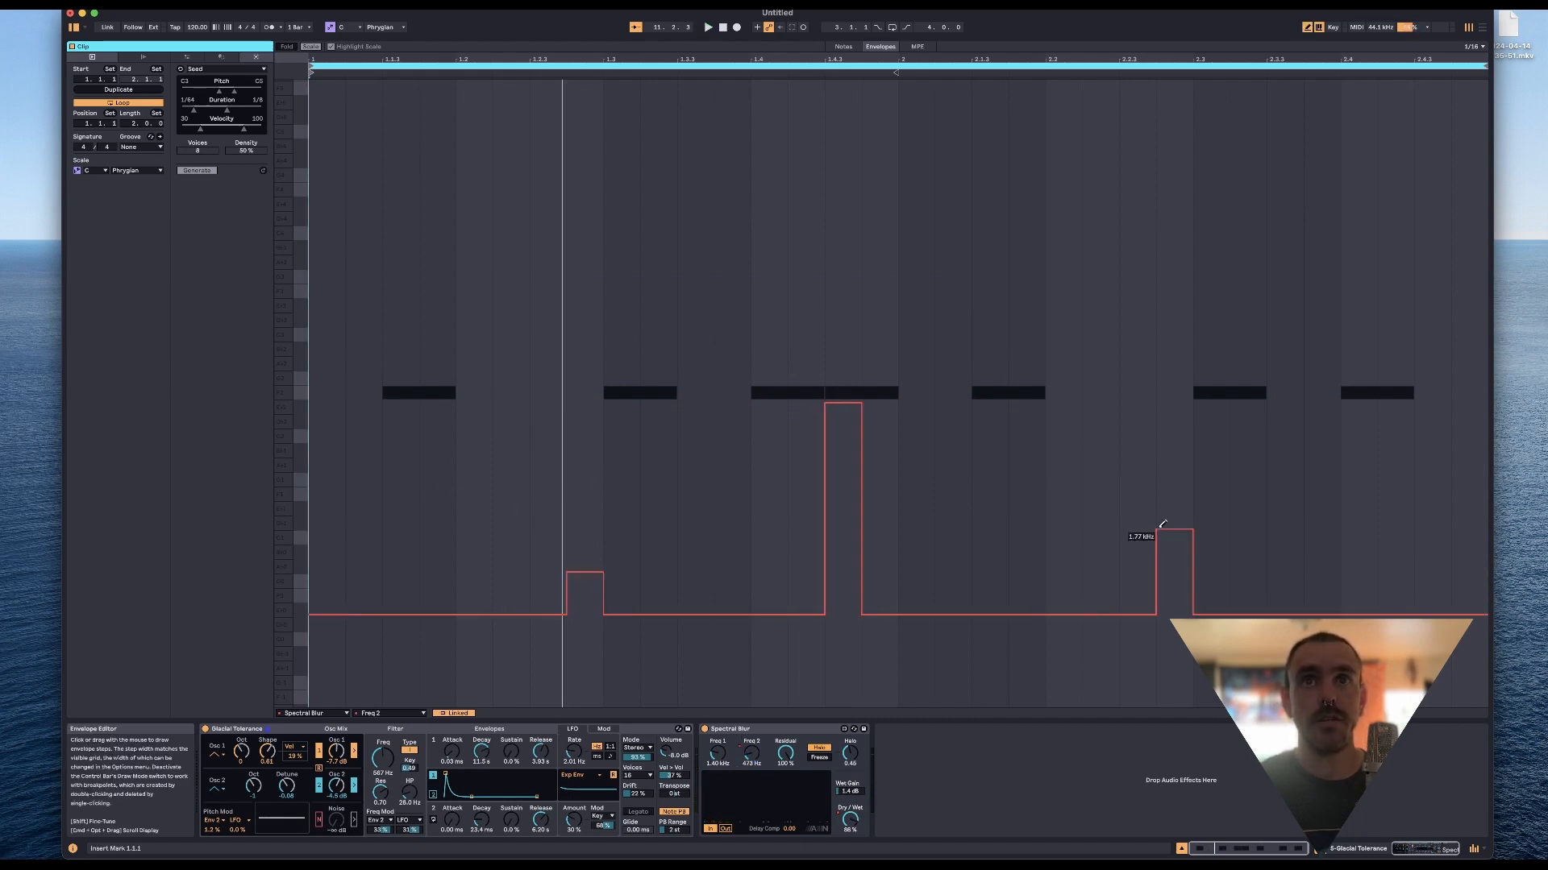
pyautogui.click(1283, 282)
pyautogui.click(1456, 285)
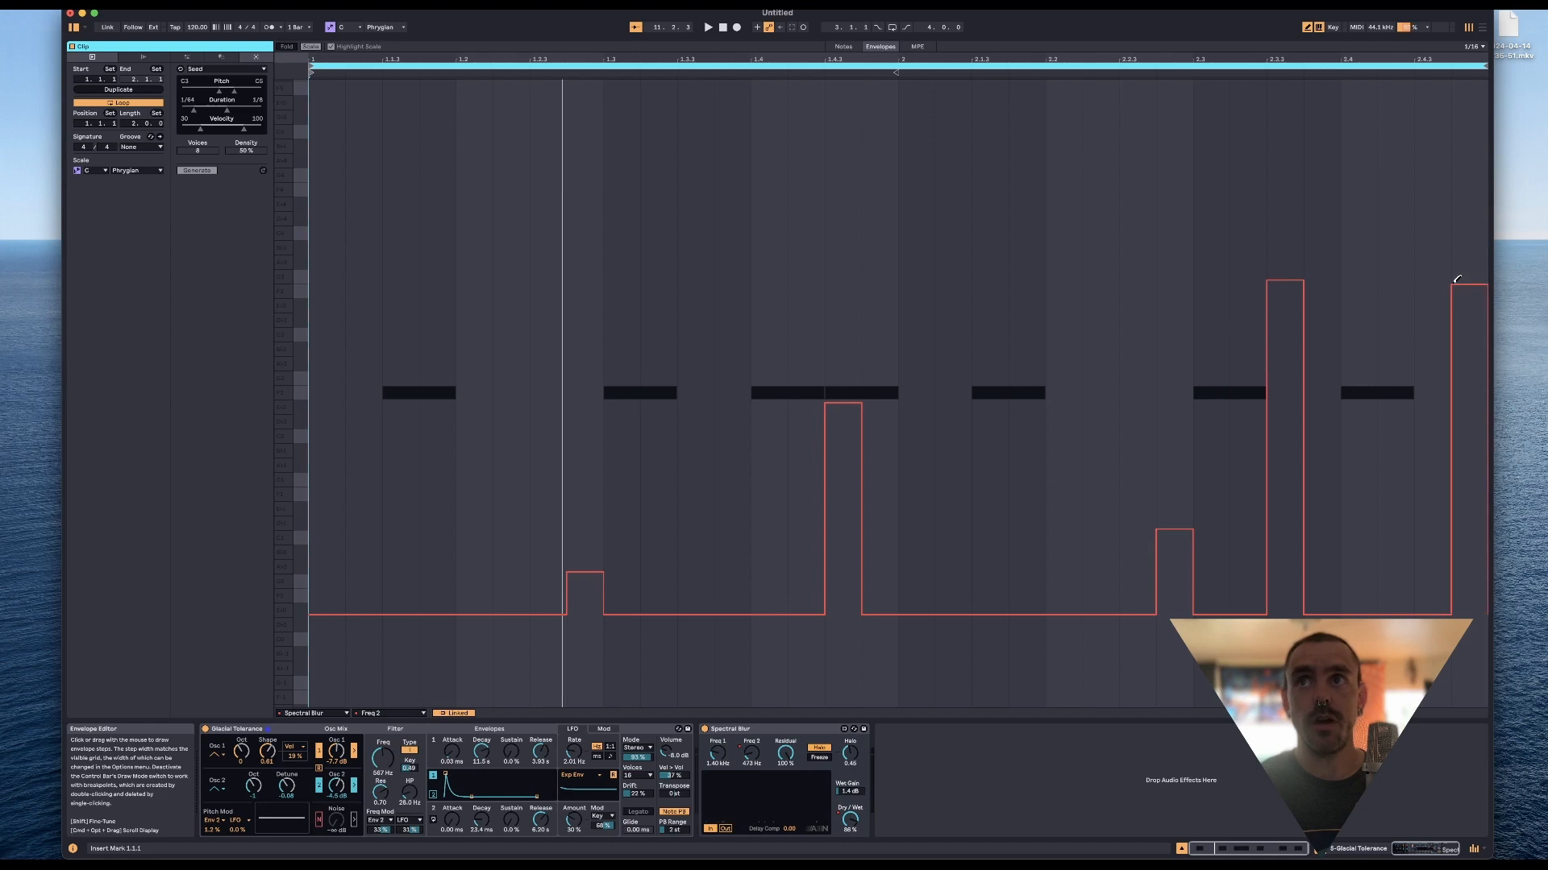
pyautogui.click(367, 272)
# Draw scattered raised and lowered steps in Spectral Blur's Freq 1 envelope across the clip.
pyautogui.click(716, 753)
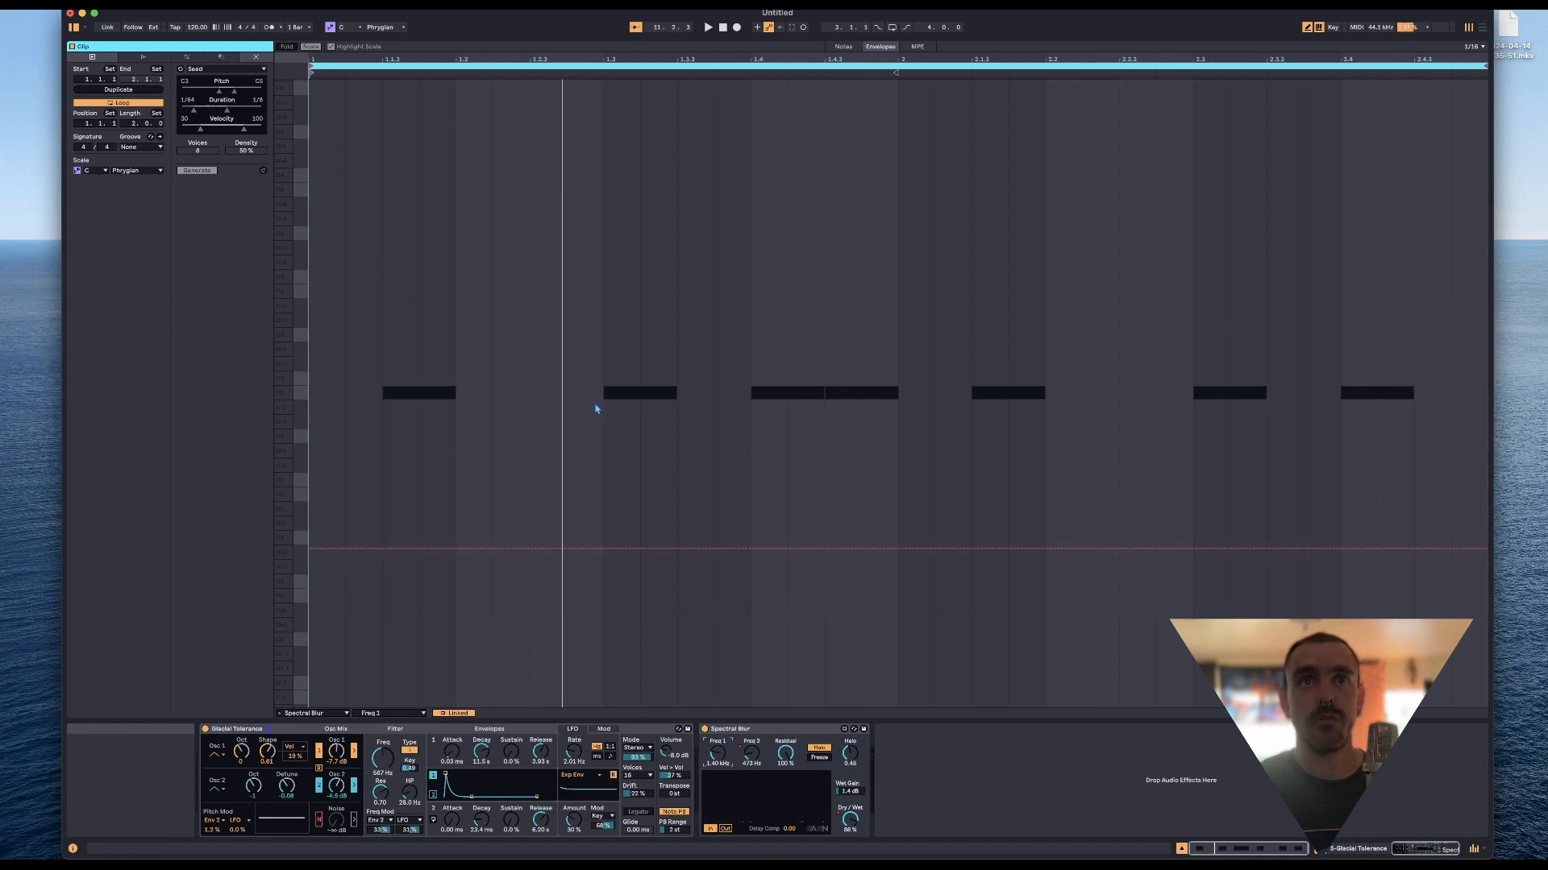
pyautogui.click(649, 352)
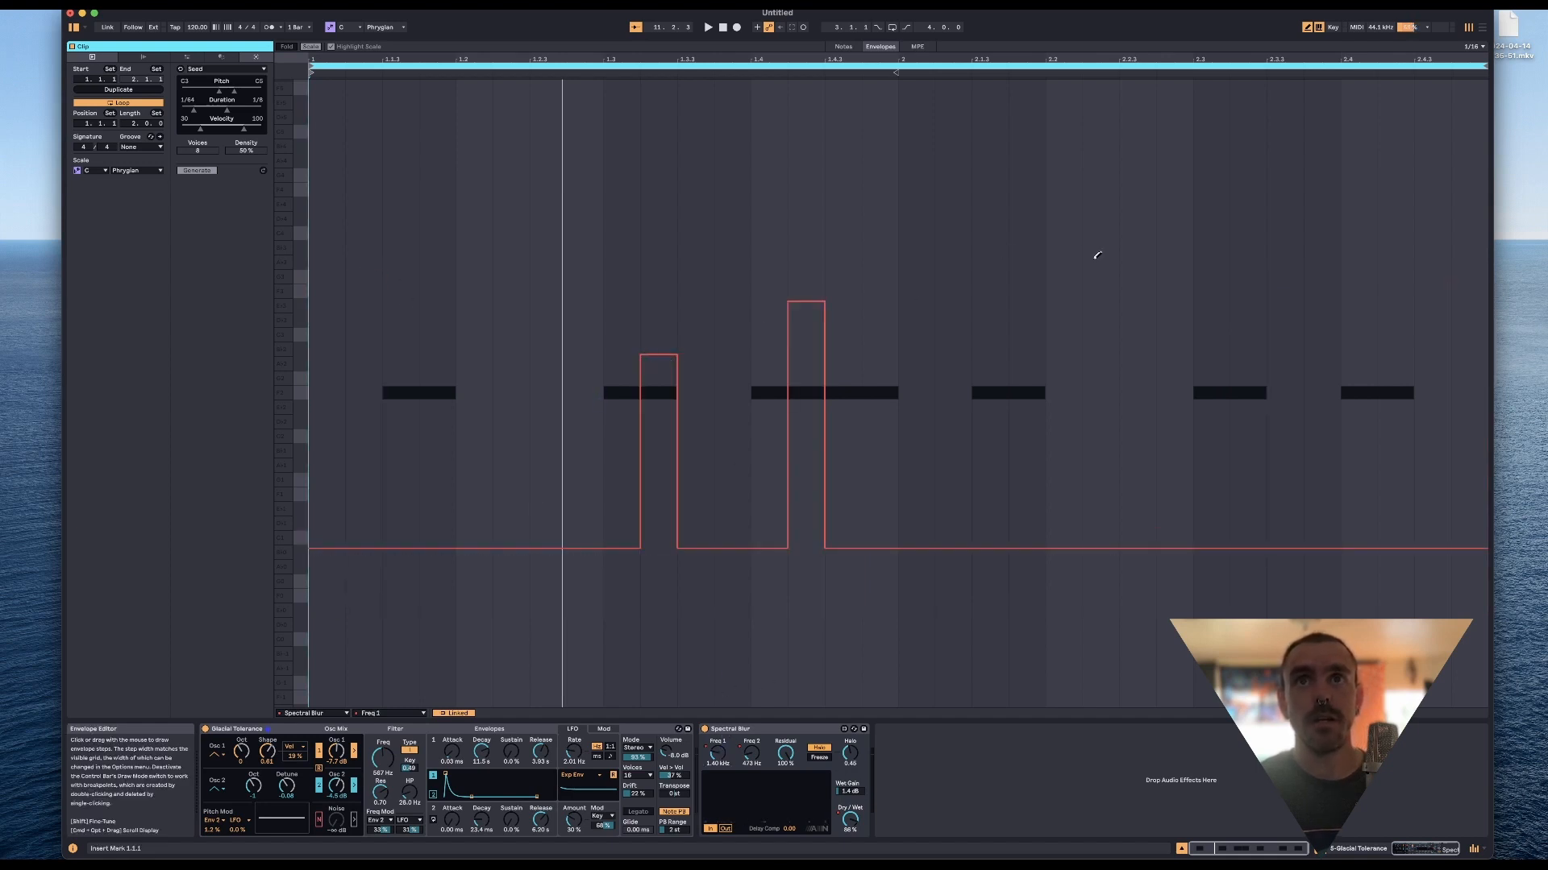
pyautogui.click(1322, 240)
pyautogui.click(1432, 245)
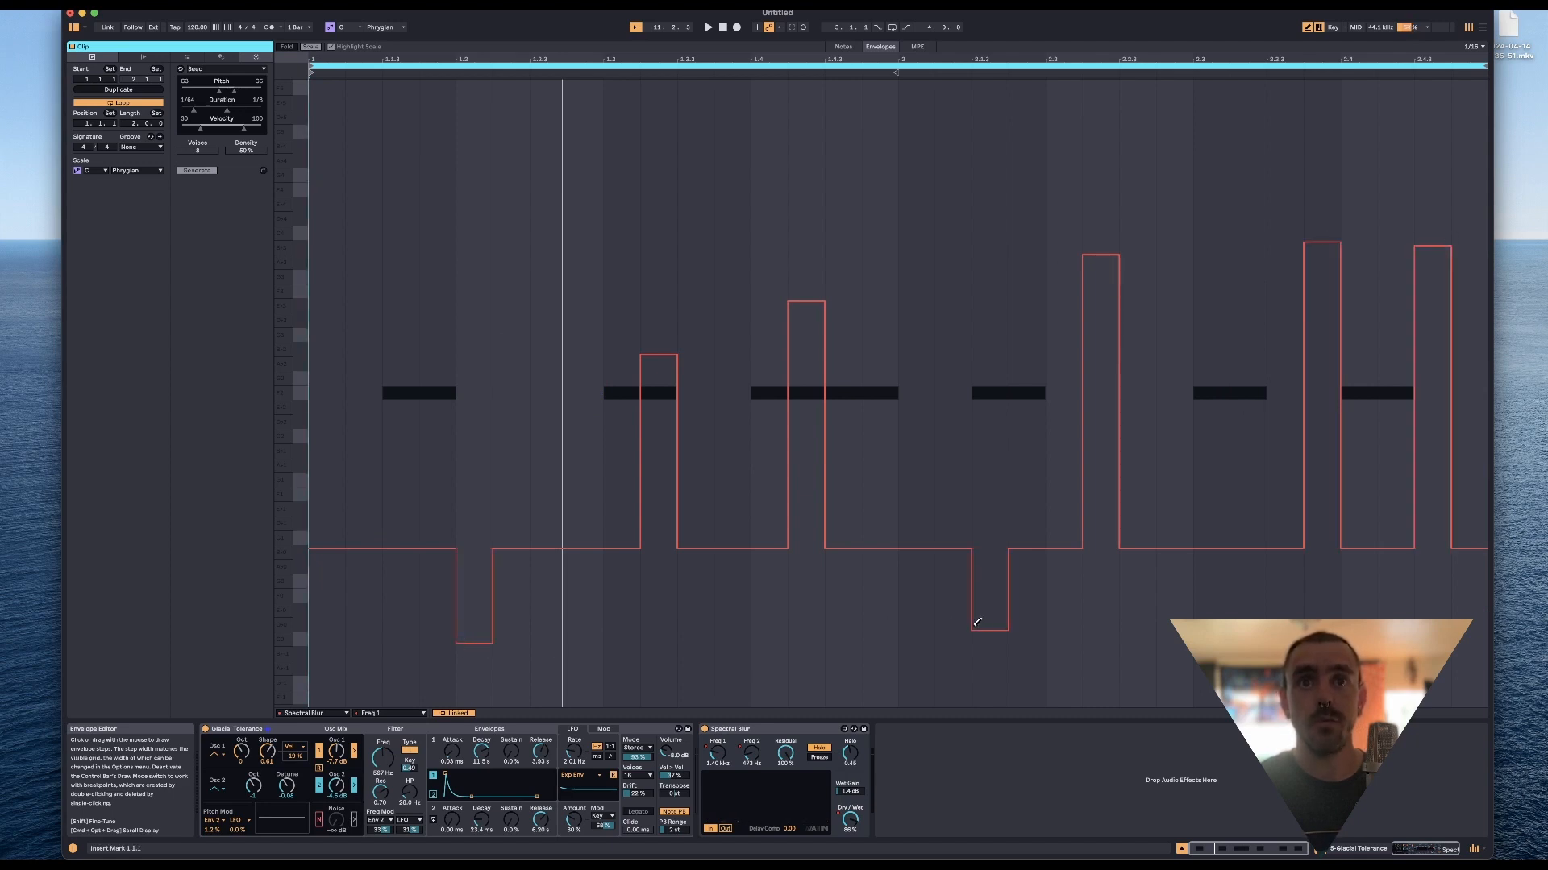
# Draw Spectral Blur's Residual envelope with a descending staircase at the start, a rising staircase mid-clip, and a short dip near the end.
pyautogui.click(785, 754)
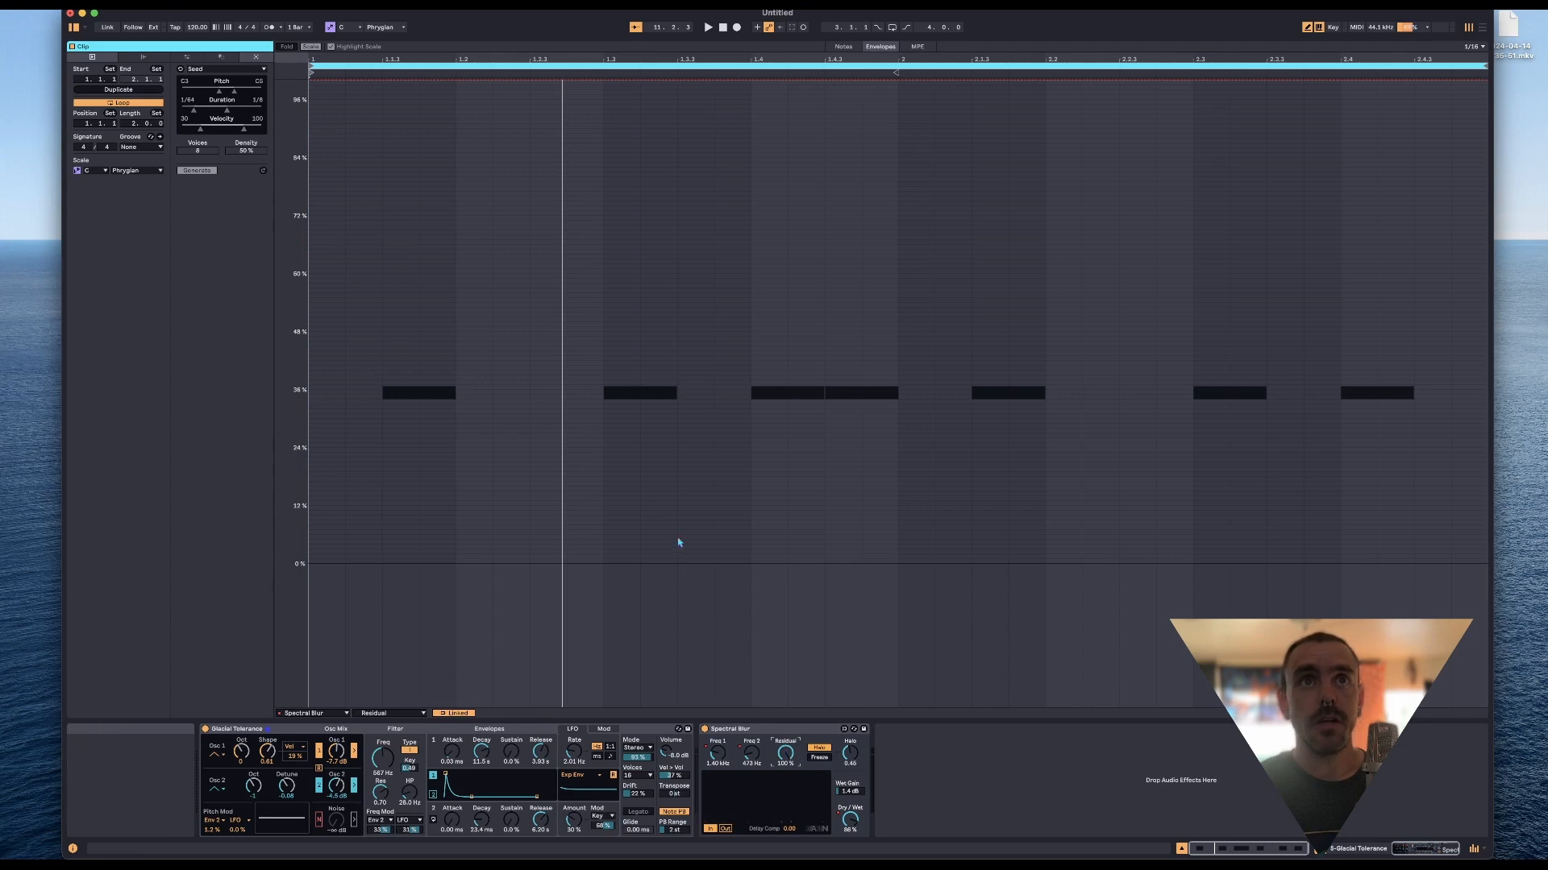
pyautogui.moveTo(457, 203); pyautogui.dragTo(585, 273)
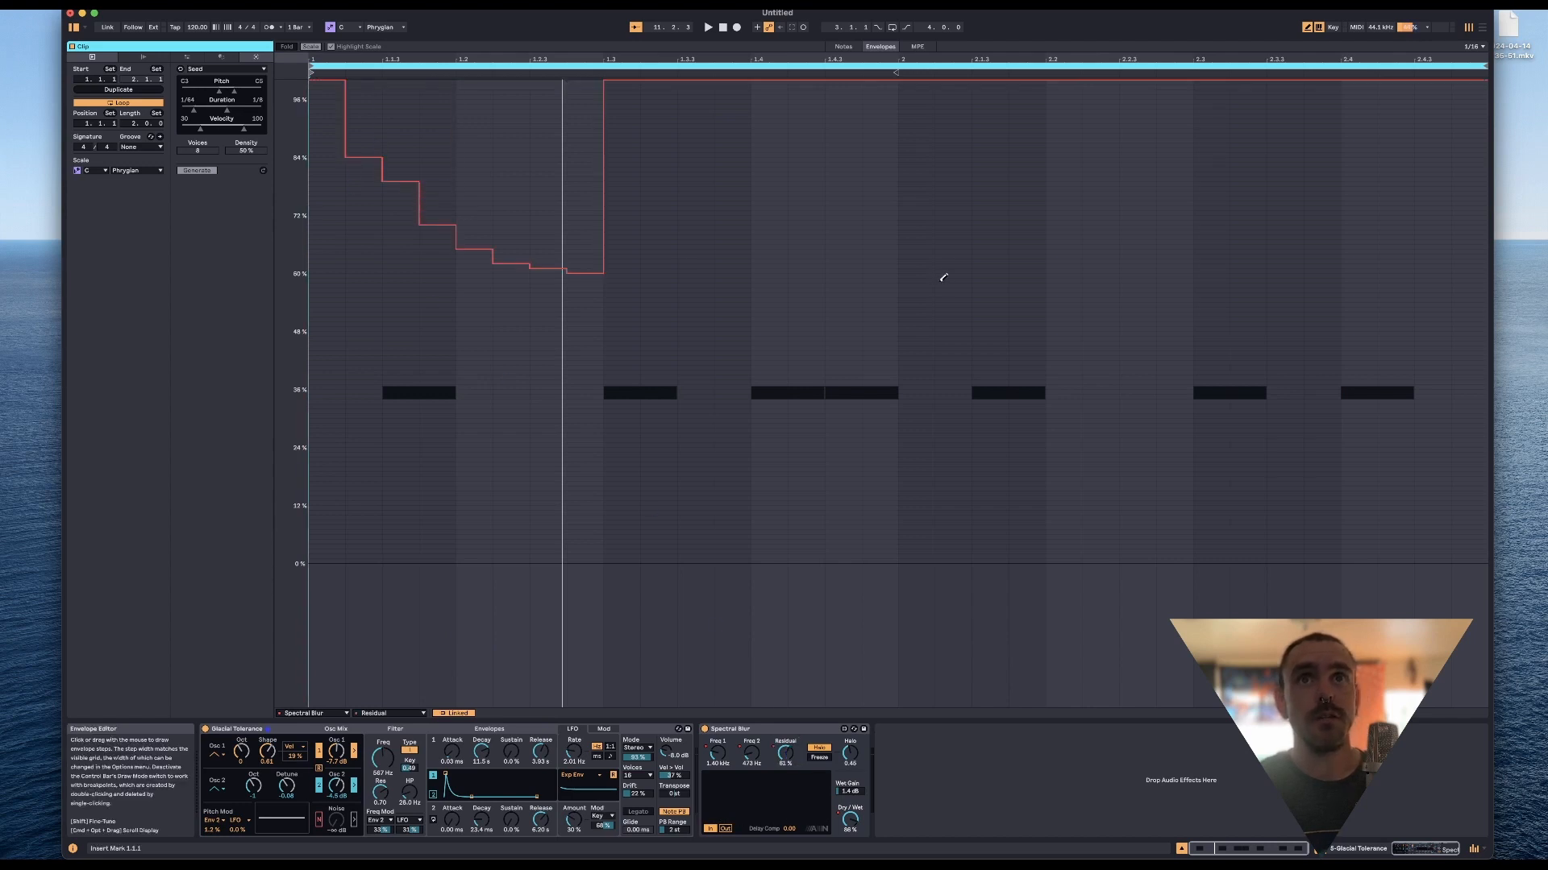
pyautogui.moveTo(820, 435); pyautogui.dragTo(1167, 186)
pyautogui.moveTo(1391, 273); pyautogui.dragTo(1444, 291)
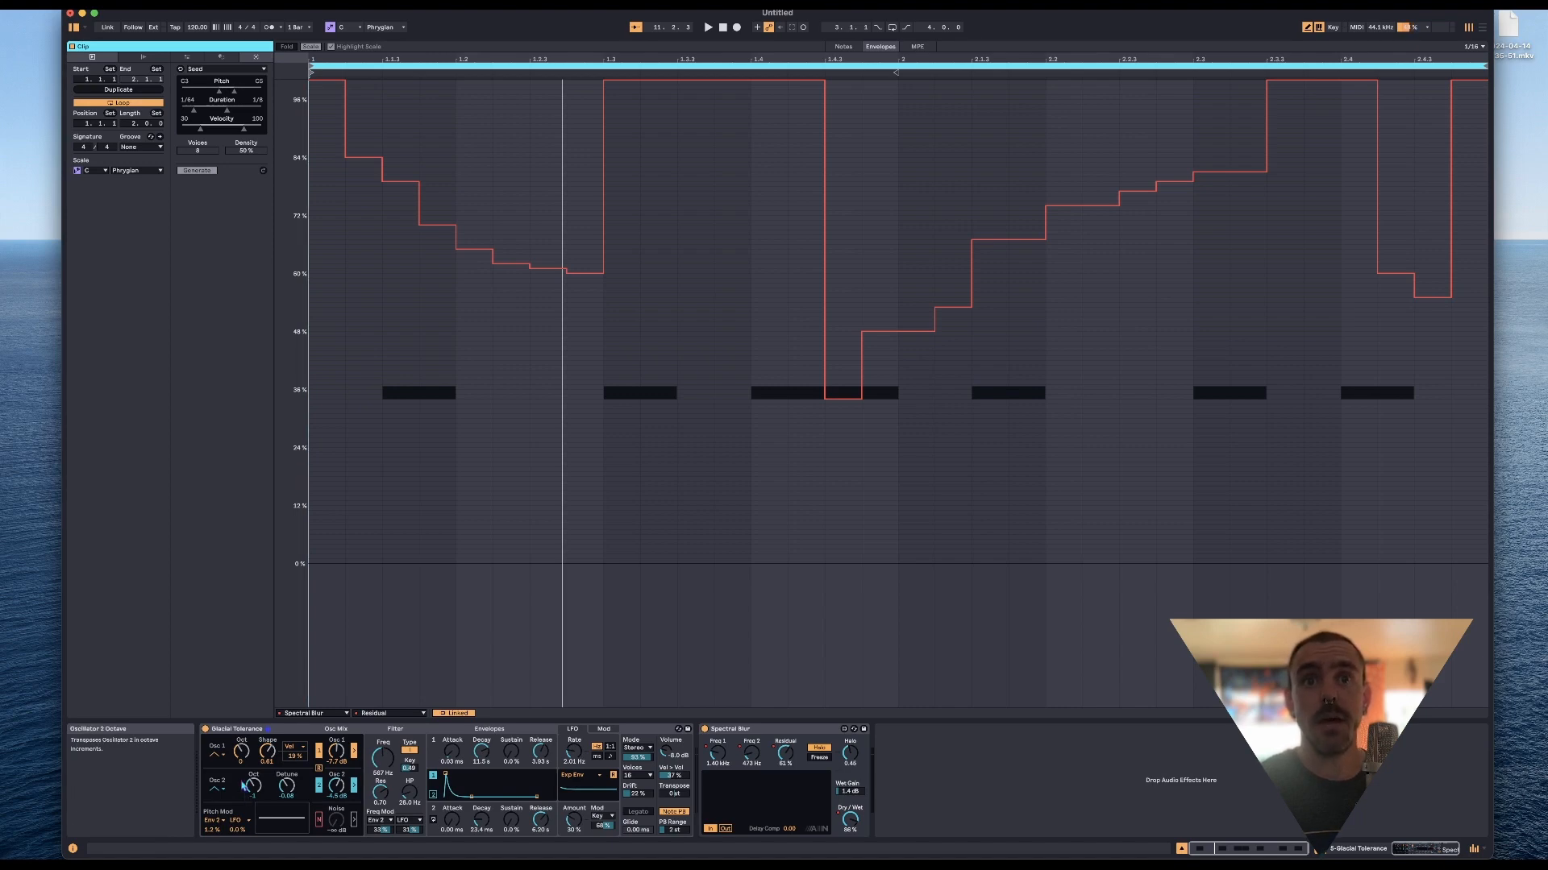
# Play the clip, display Spectral Blur's Delay Comp envelope, and try the effect's In and Out frequency-range settings.
pyautogui.press('space')
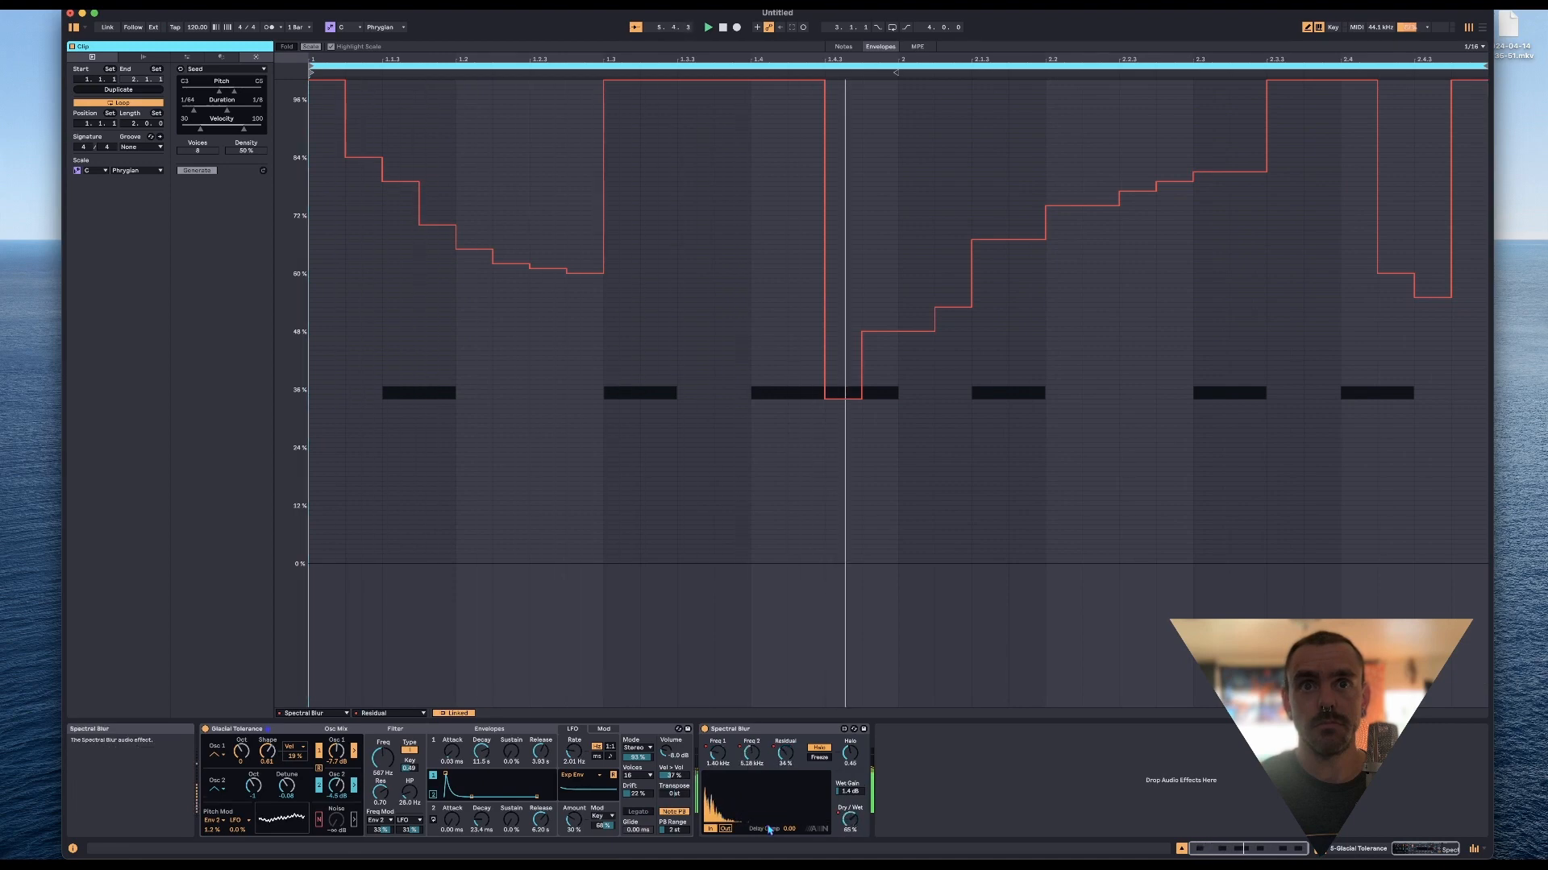
pyautogui.click(787, 828)
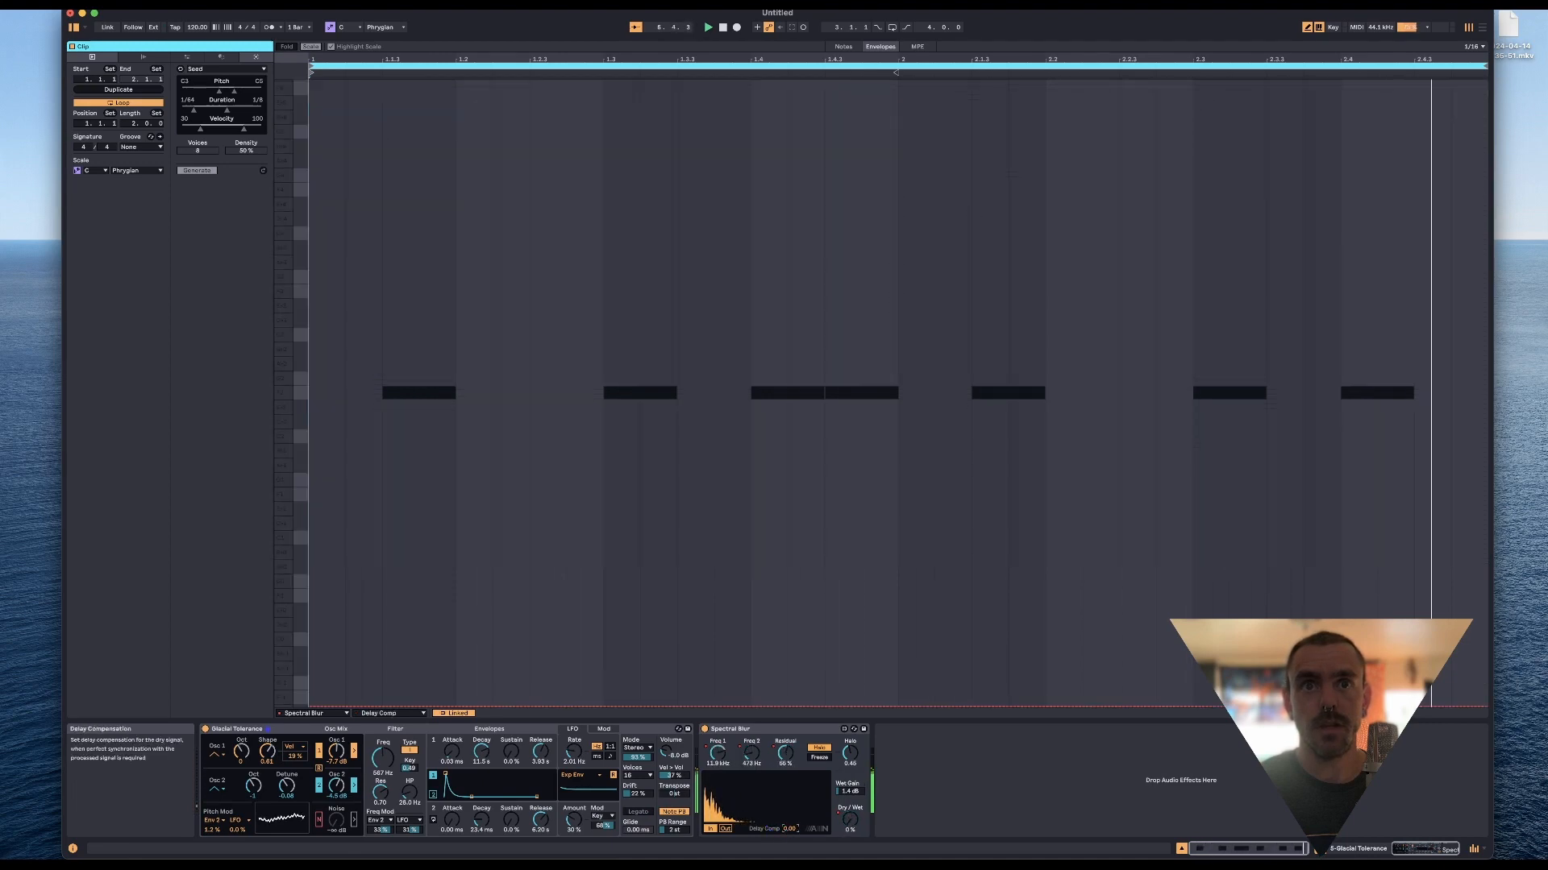
pyautogui.moveTo(789, 829)
pyautogui.mouseDown()
pyautogui.moveTo(789, 769)
pyautogui.moveTo(789, 829)
pyautogui.mouseUp()
pyautogui.click(723, 830)
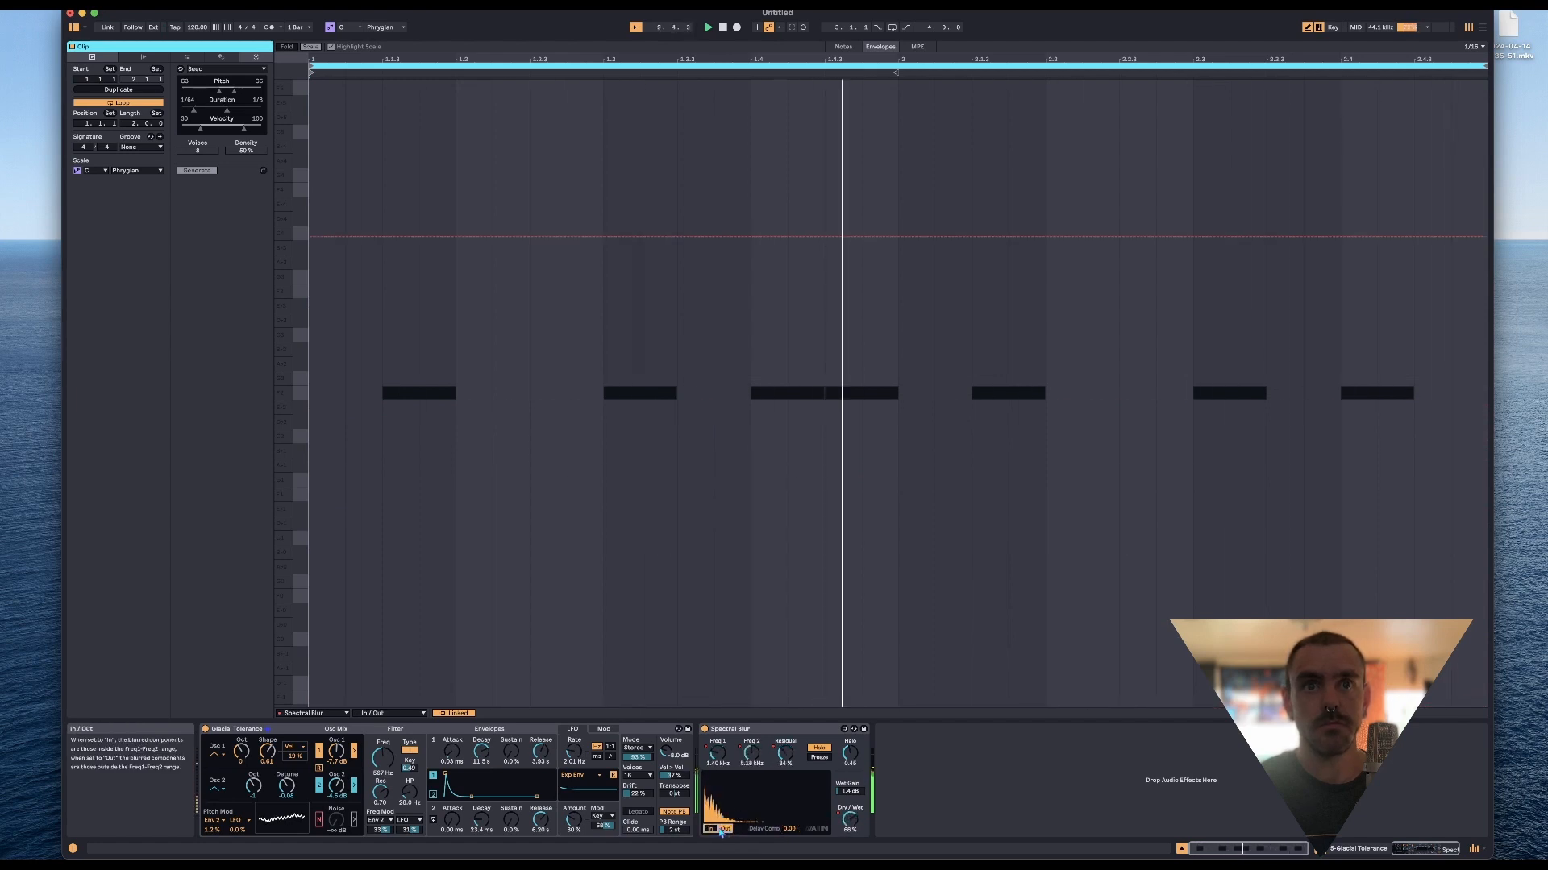
pyautogui.click(712, 830)
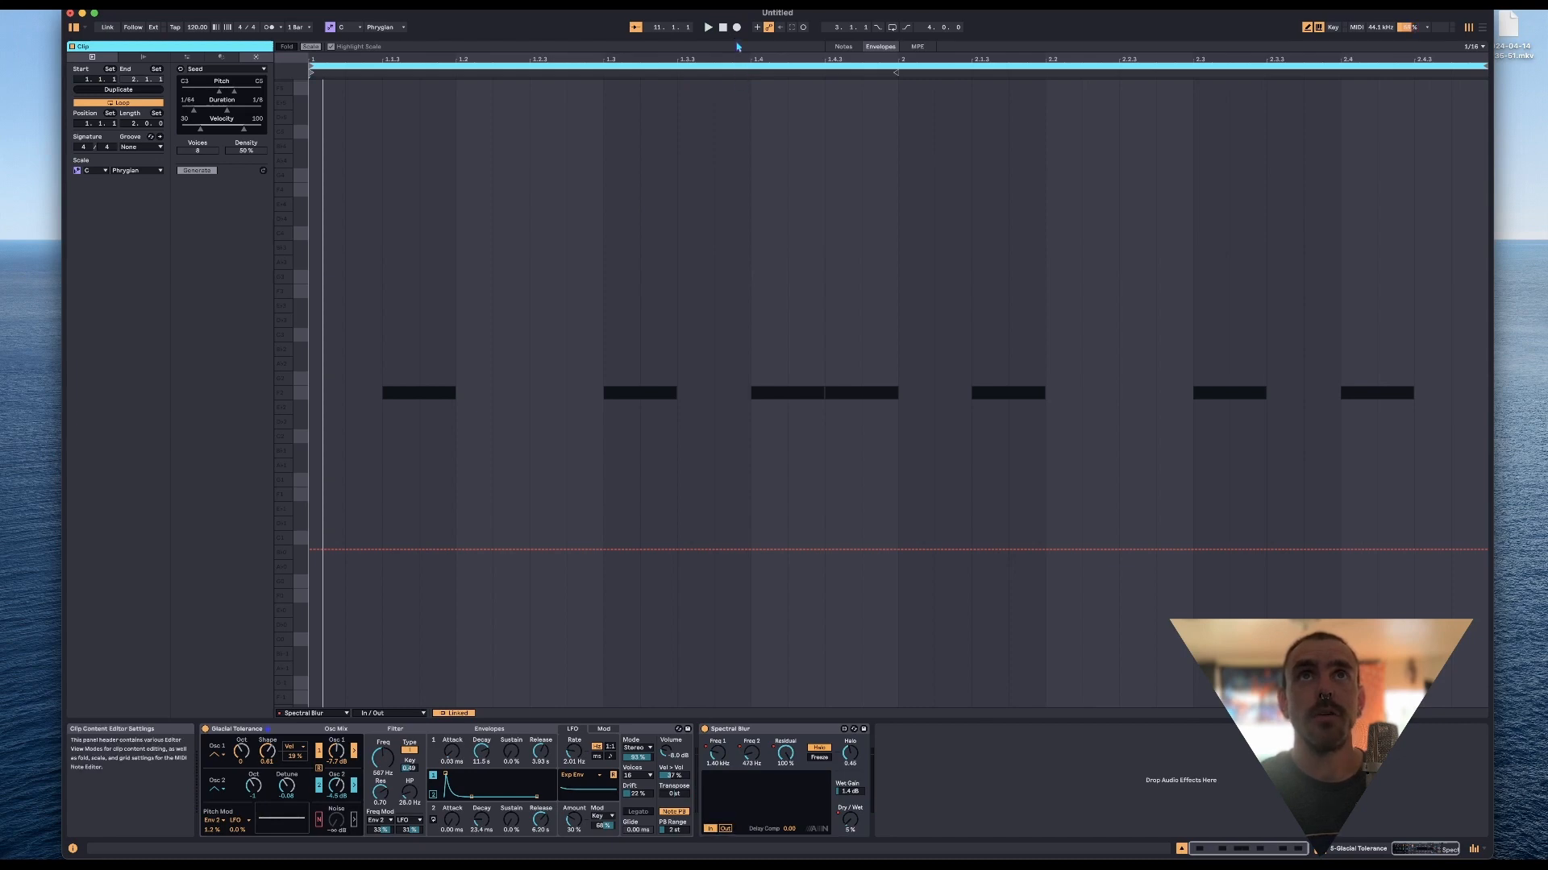
# Shrink the clip view and display the clip's MPE editor.
pyautogui.moveTo(736, 42); pyautogui.dragTo(702, 467)
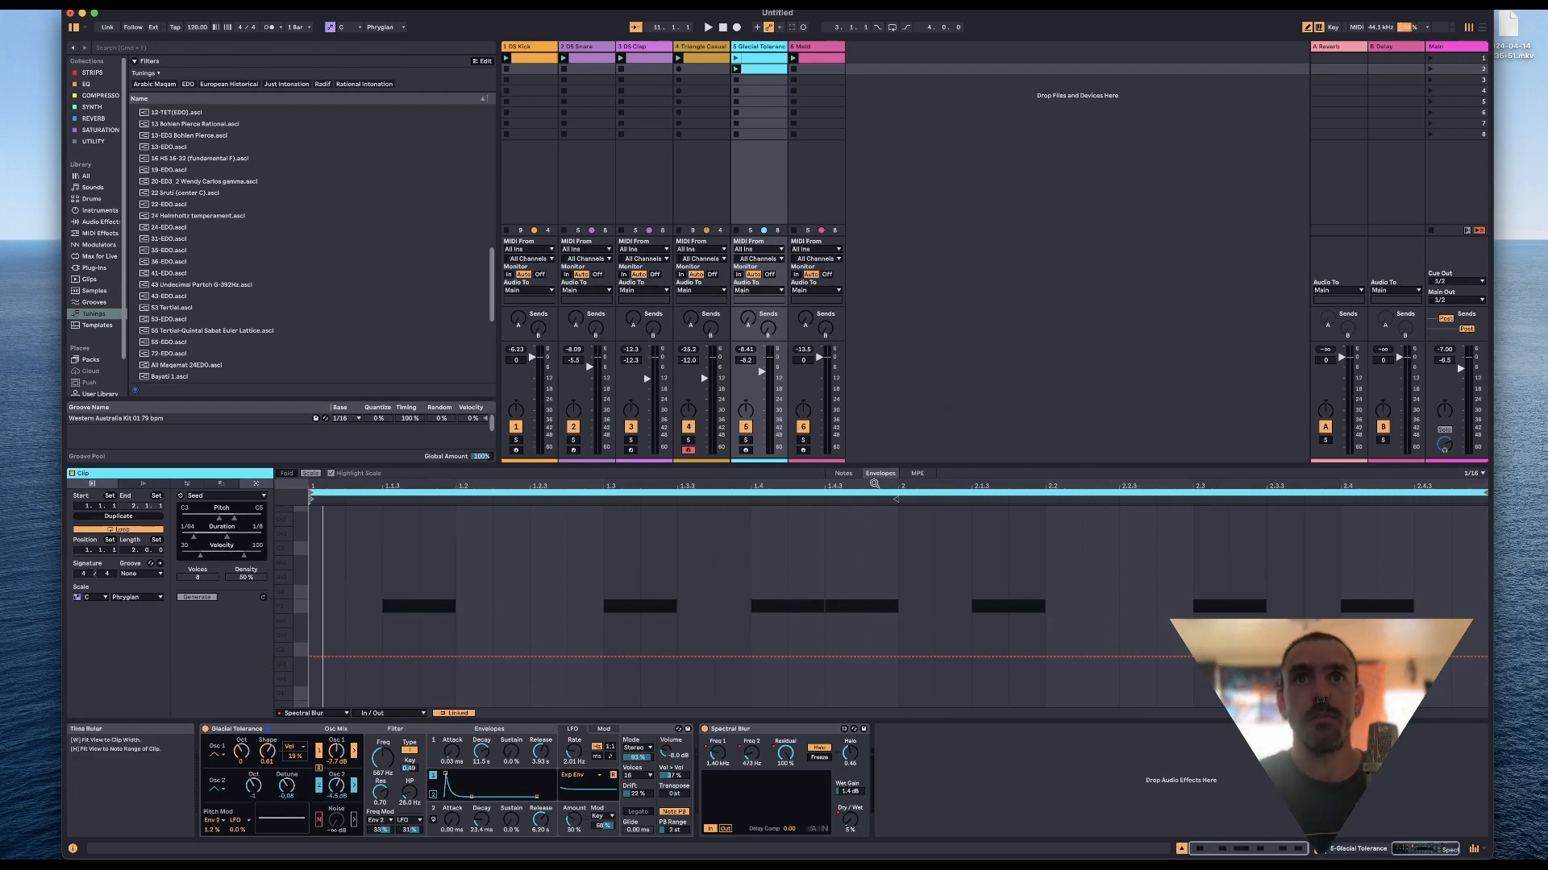
pyautogui.click(918, 474)
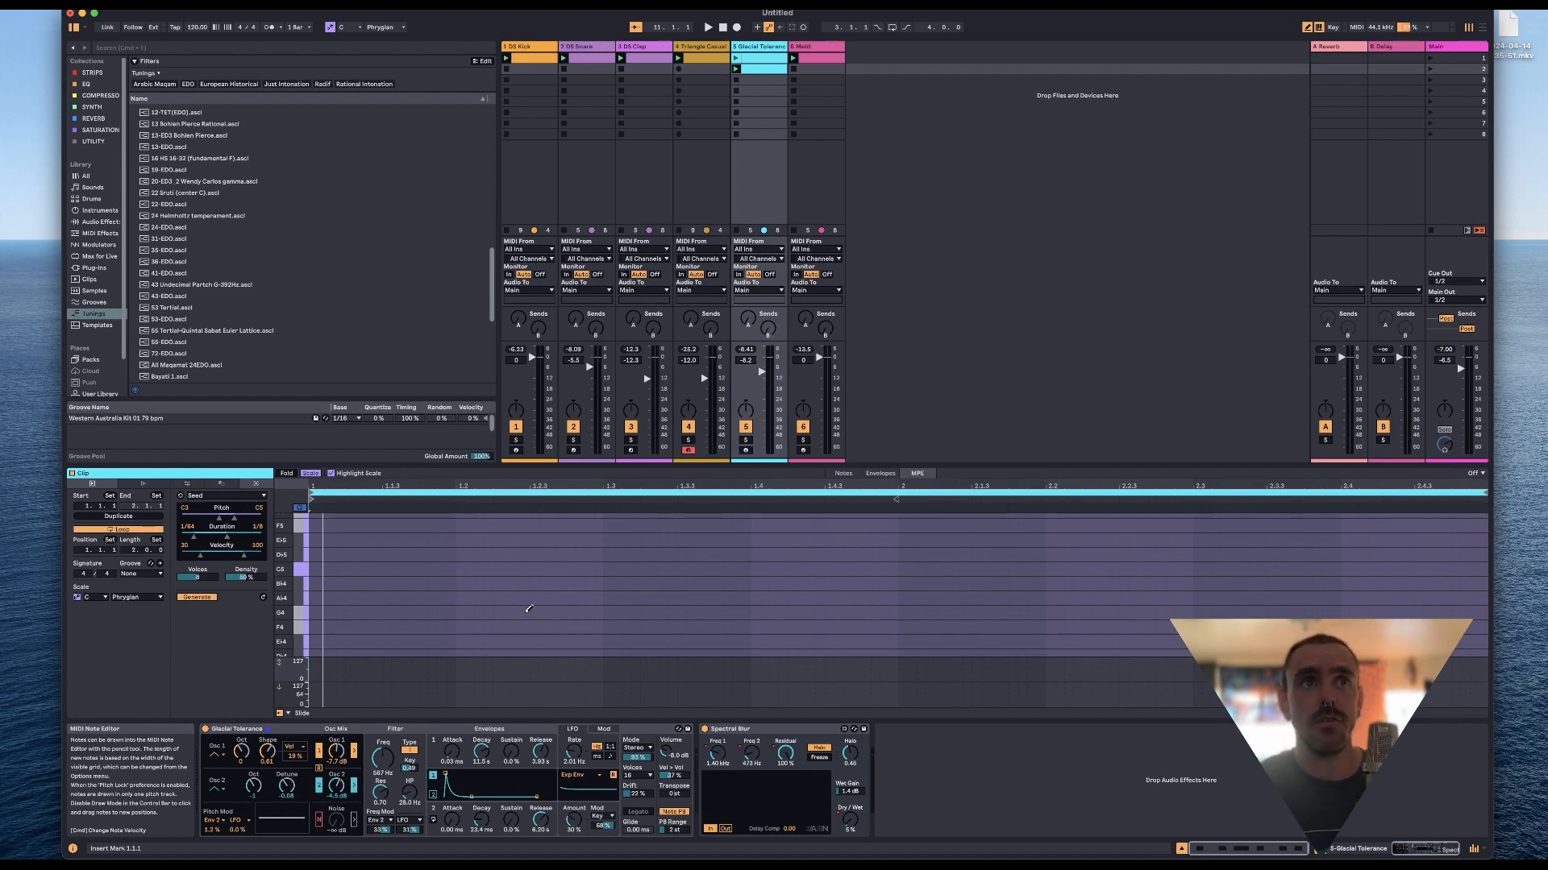
# Draw a long G4 note in the upper half of the clip's first bar in the MPE editor and delete it.
pyautogui.moveTo(413, 613); pyautogui.dragTo(796, 612)
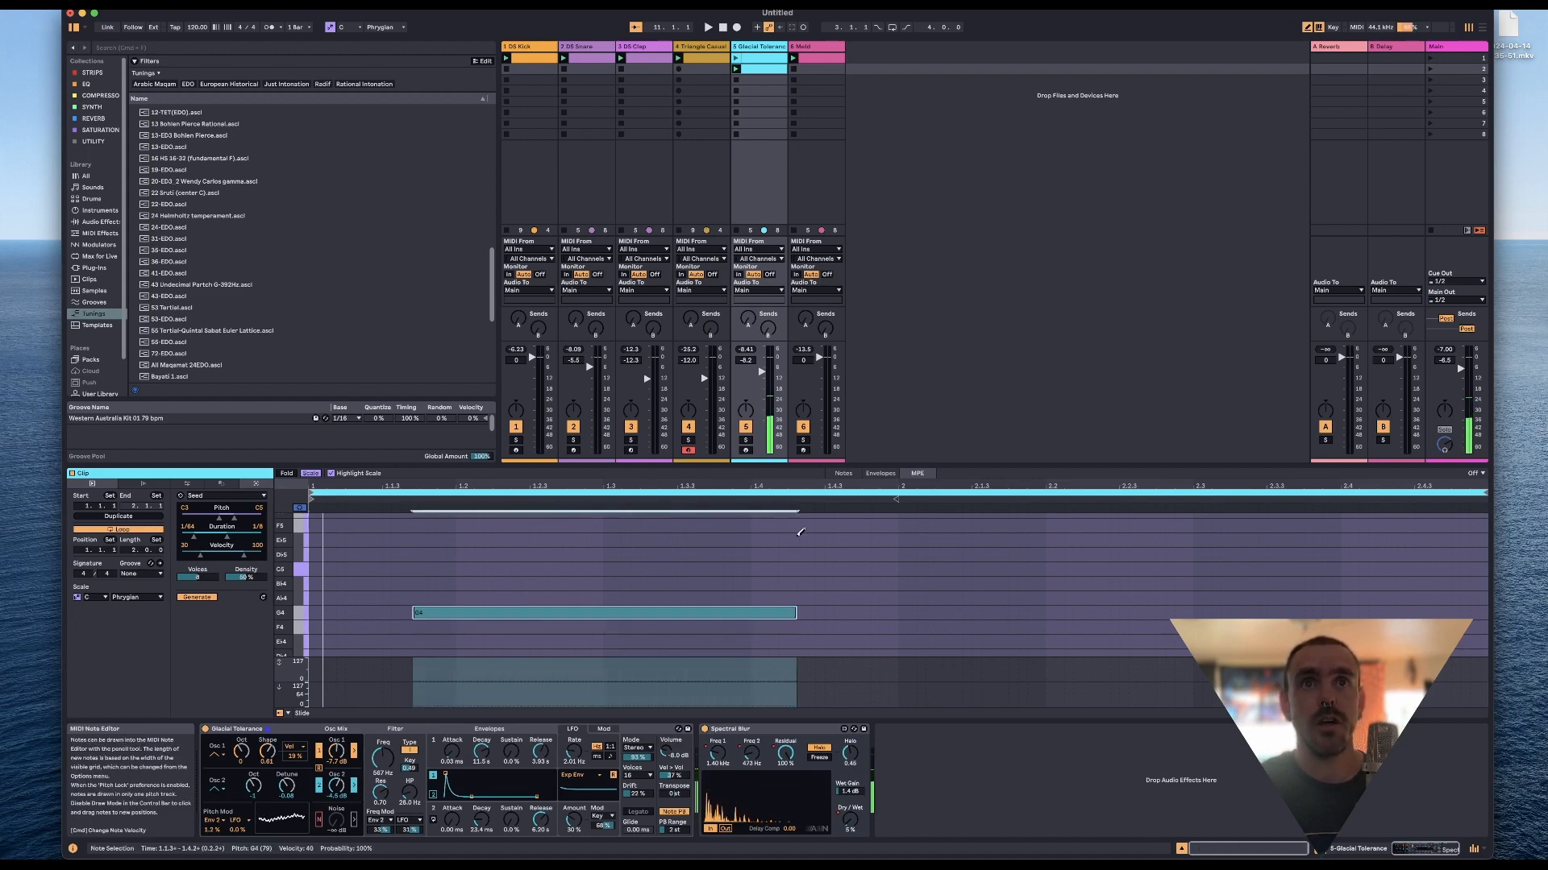
pyautogui.press('Delete')
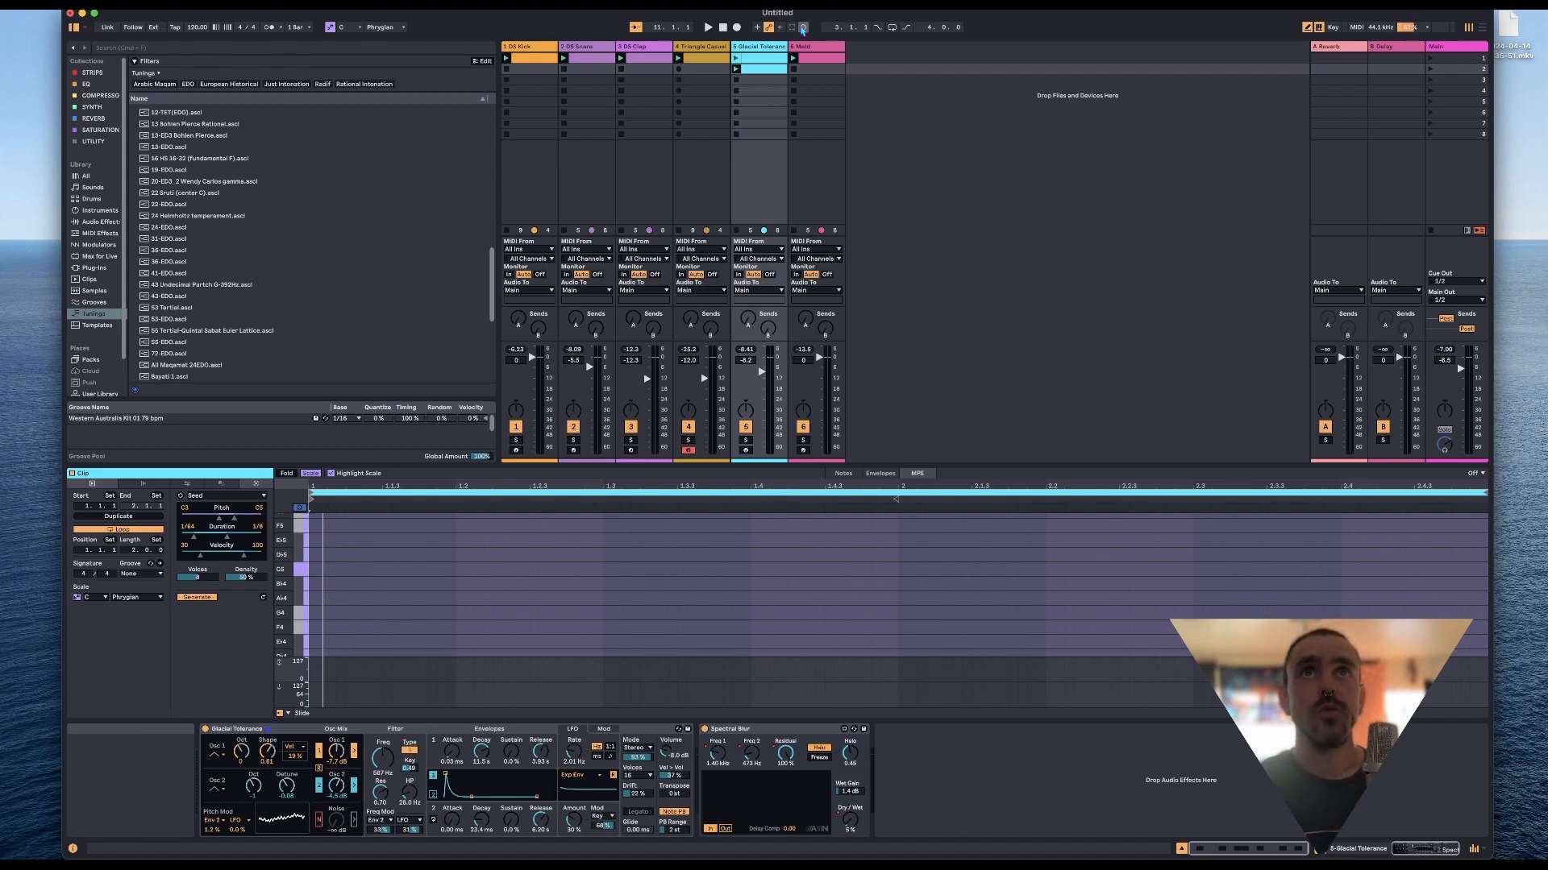
# Solo the Triangle Casual track, swap its Simpler sample for the next similar one until Winder 2 loads, and unsolo it.
pyautogui.click(720, 50)
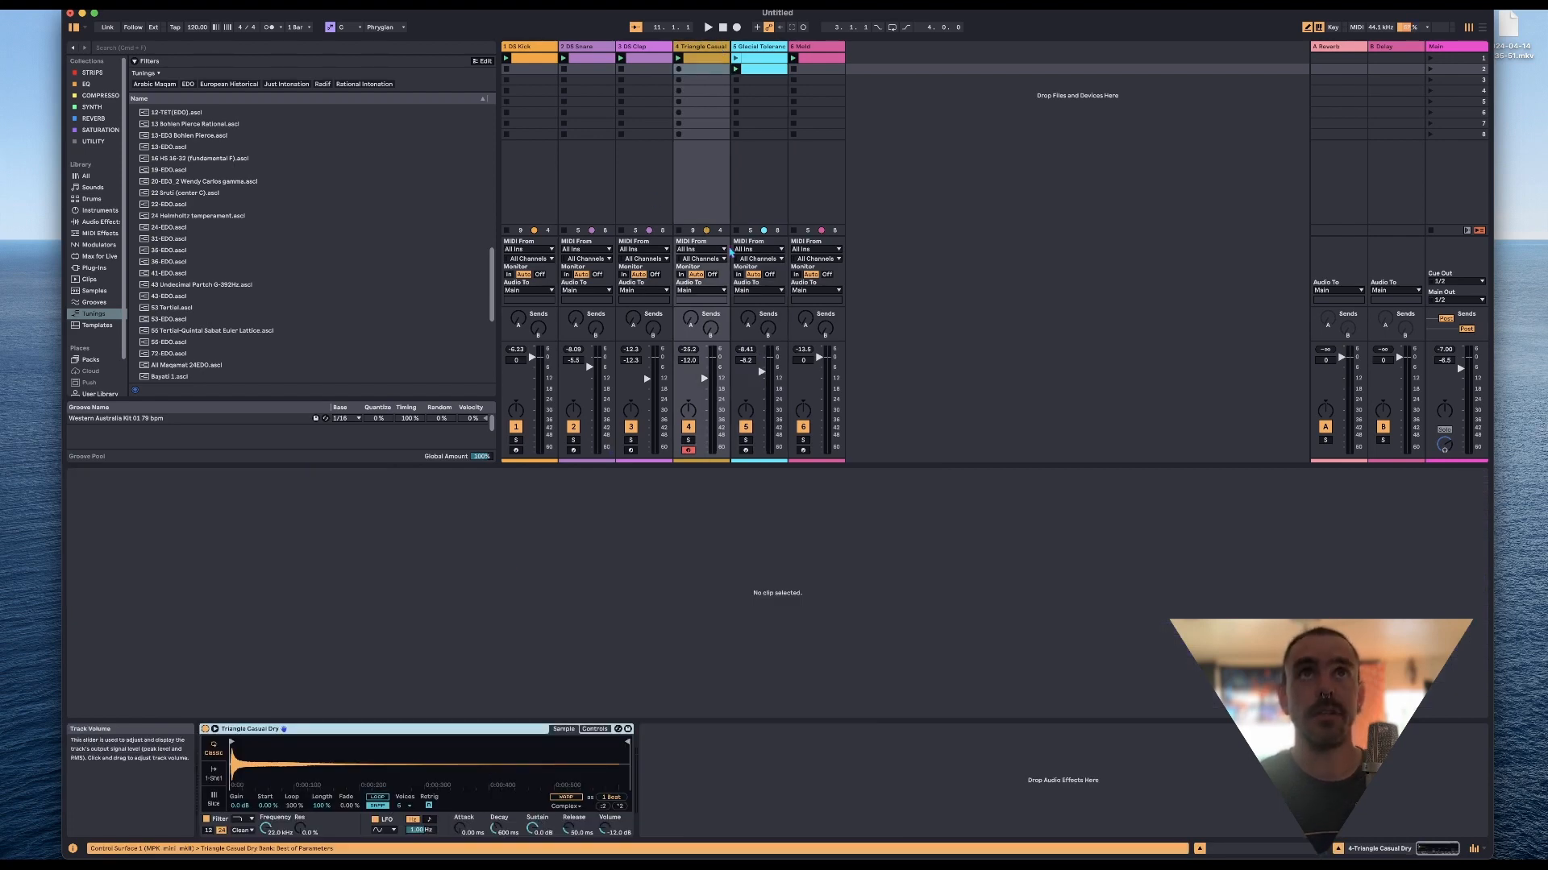
pyautogui.click(690, 443)
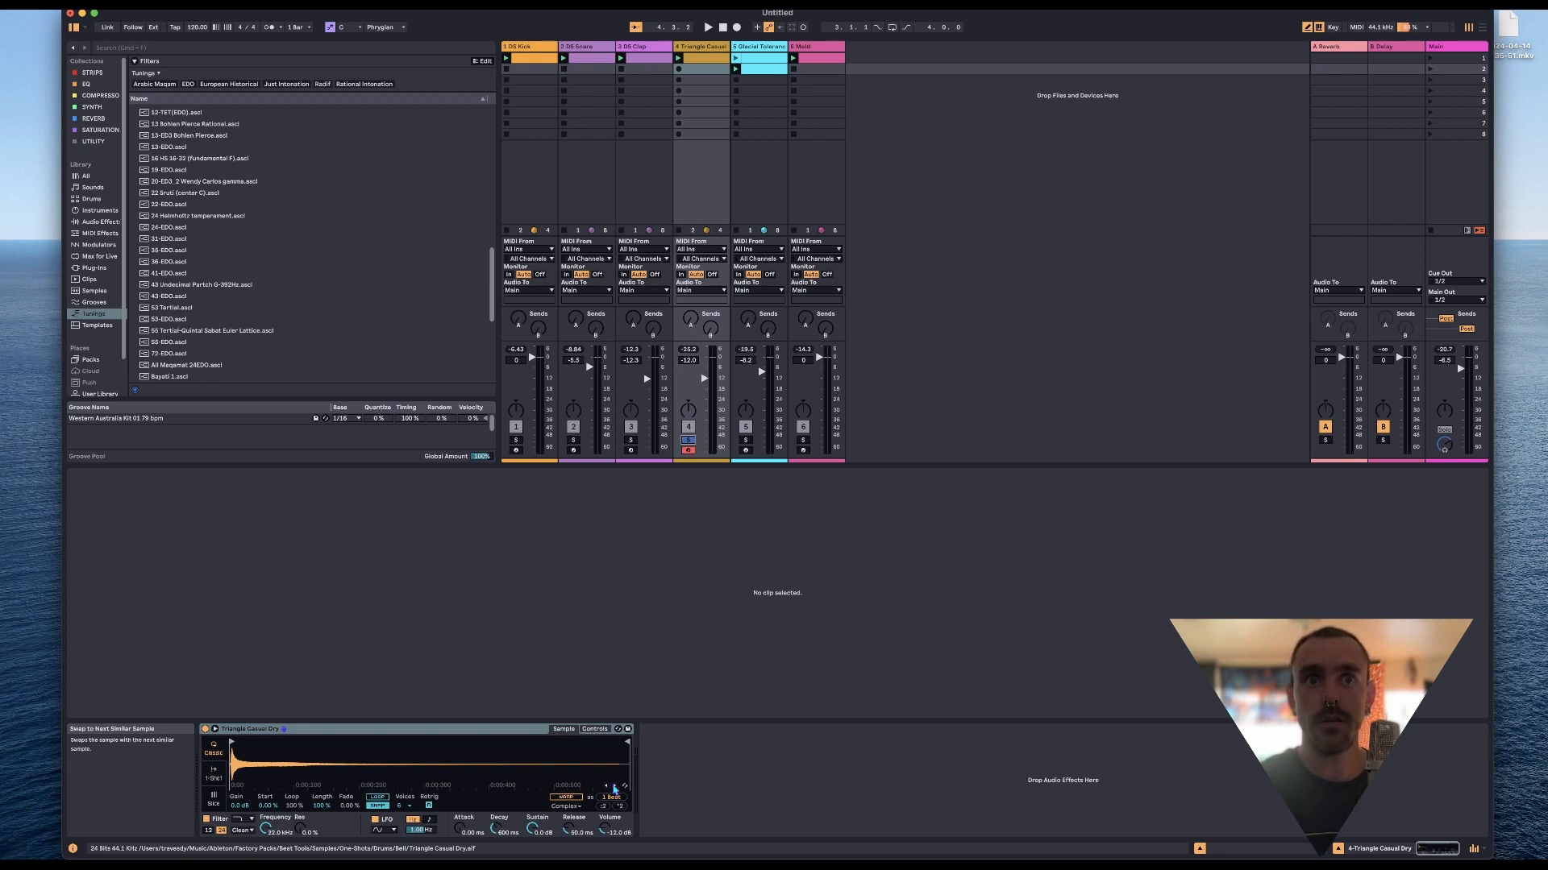
pyautogui.click(615, 788)
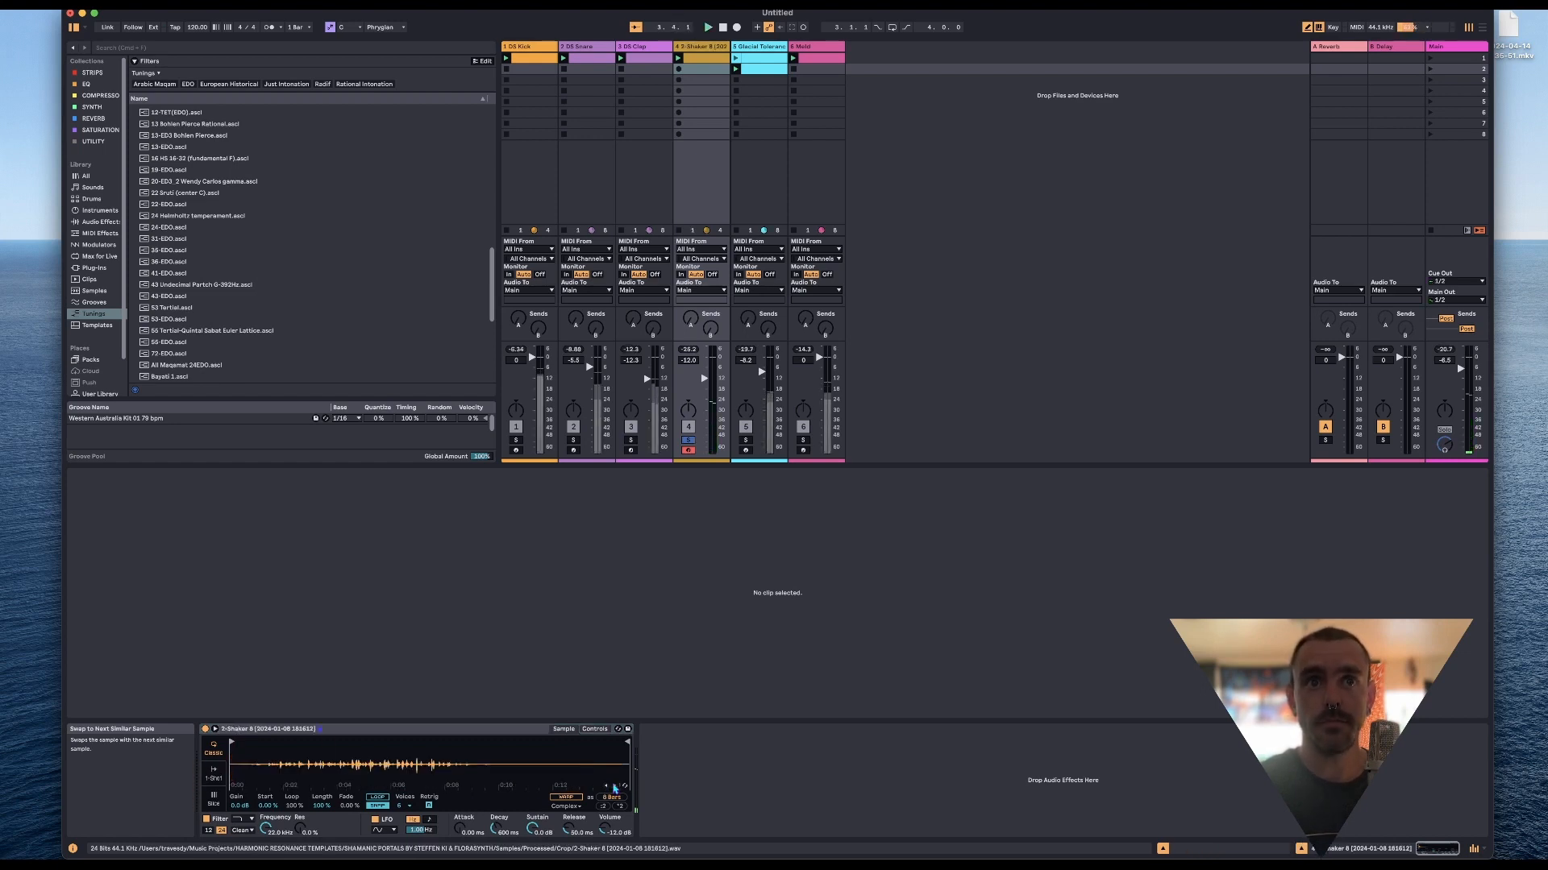
pyautogui.click(614, 788)
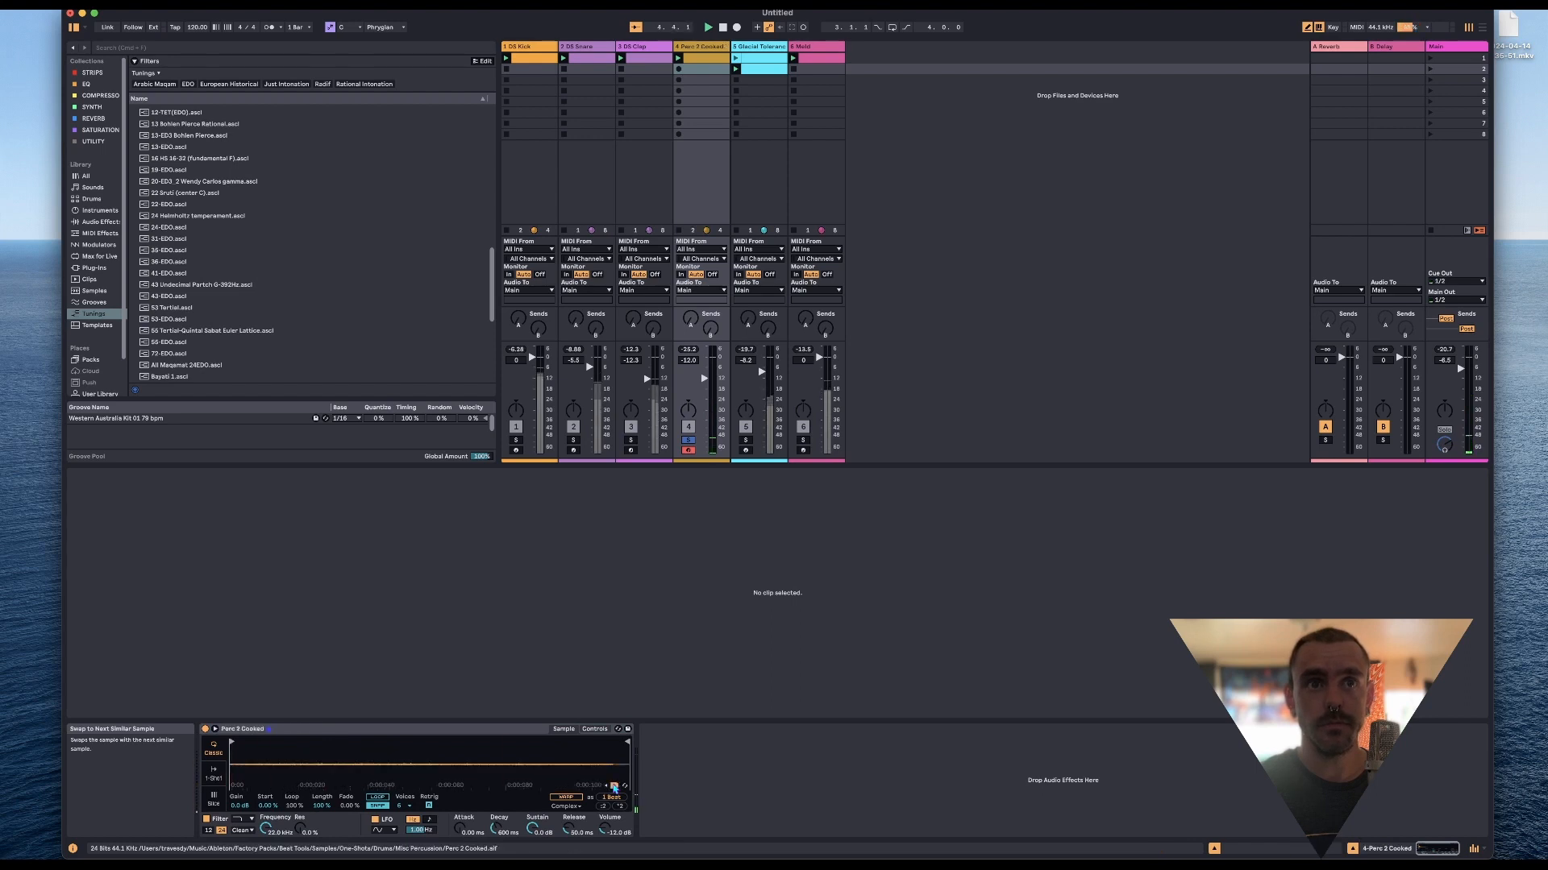
pyautogui.click(614, 789)
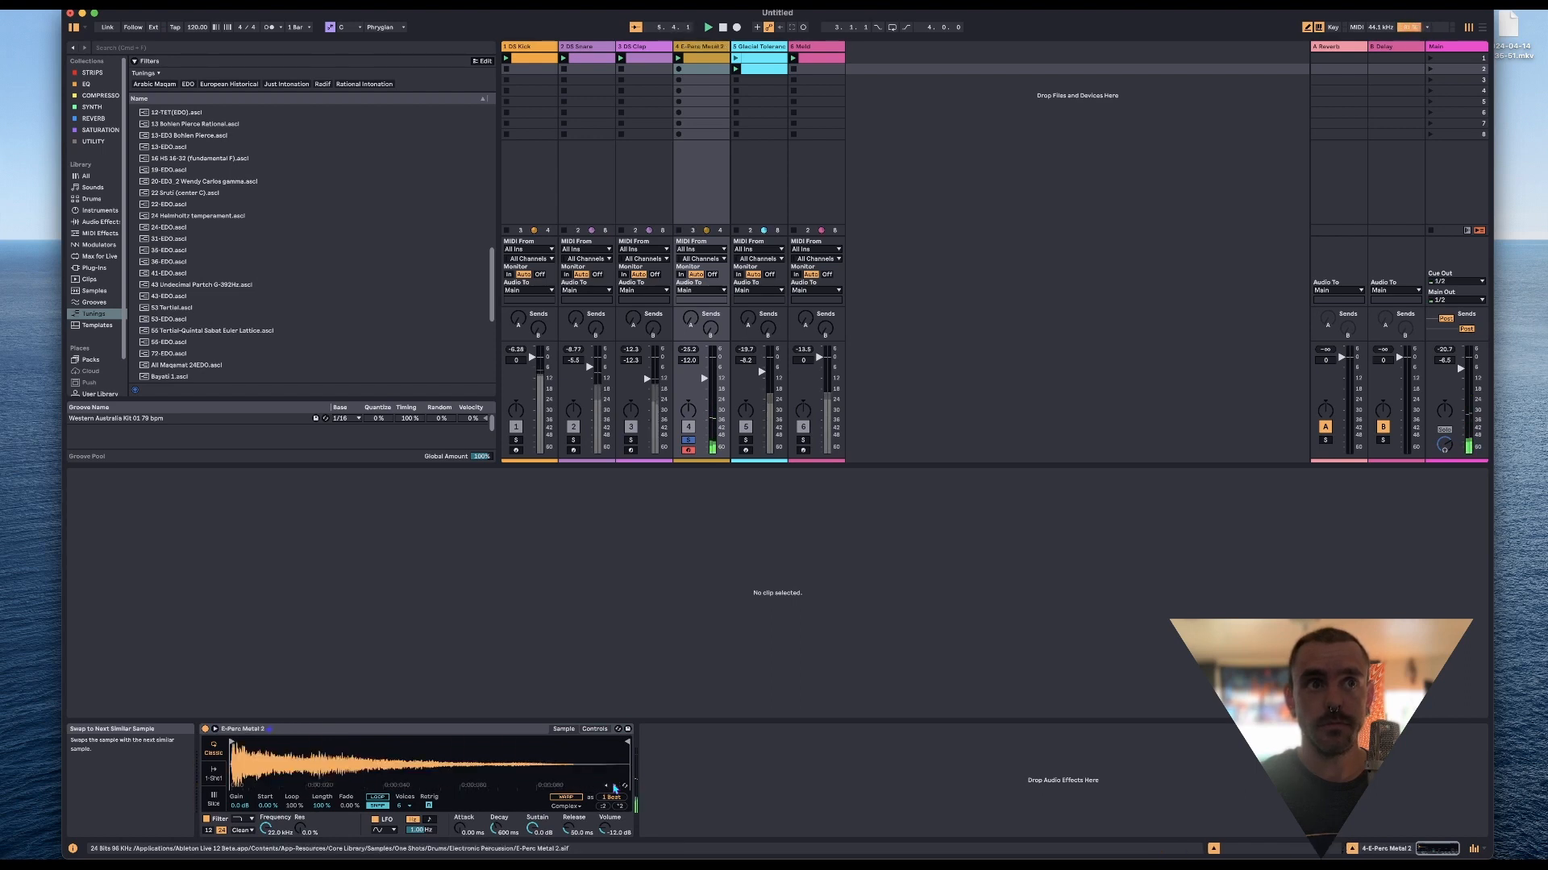
pyautogui.click(614, 789)
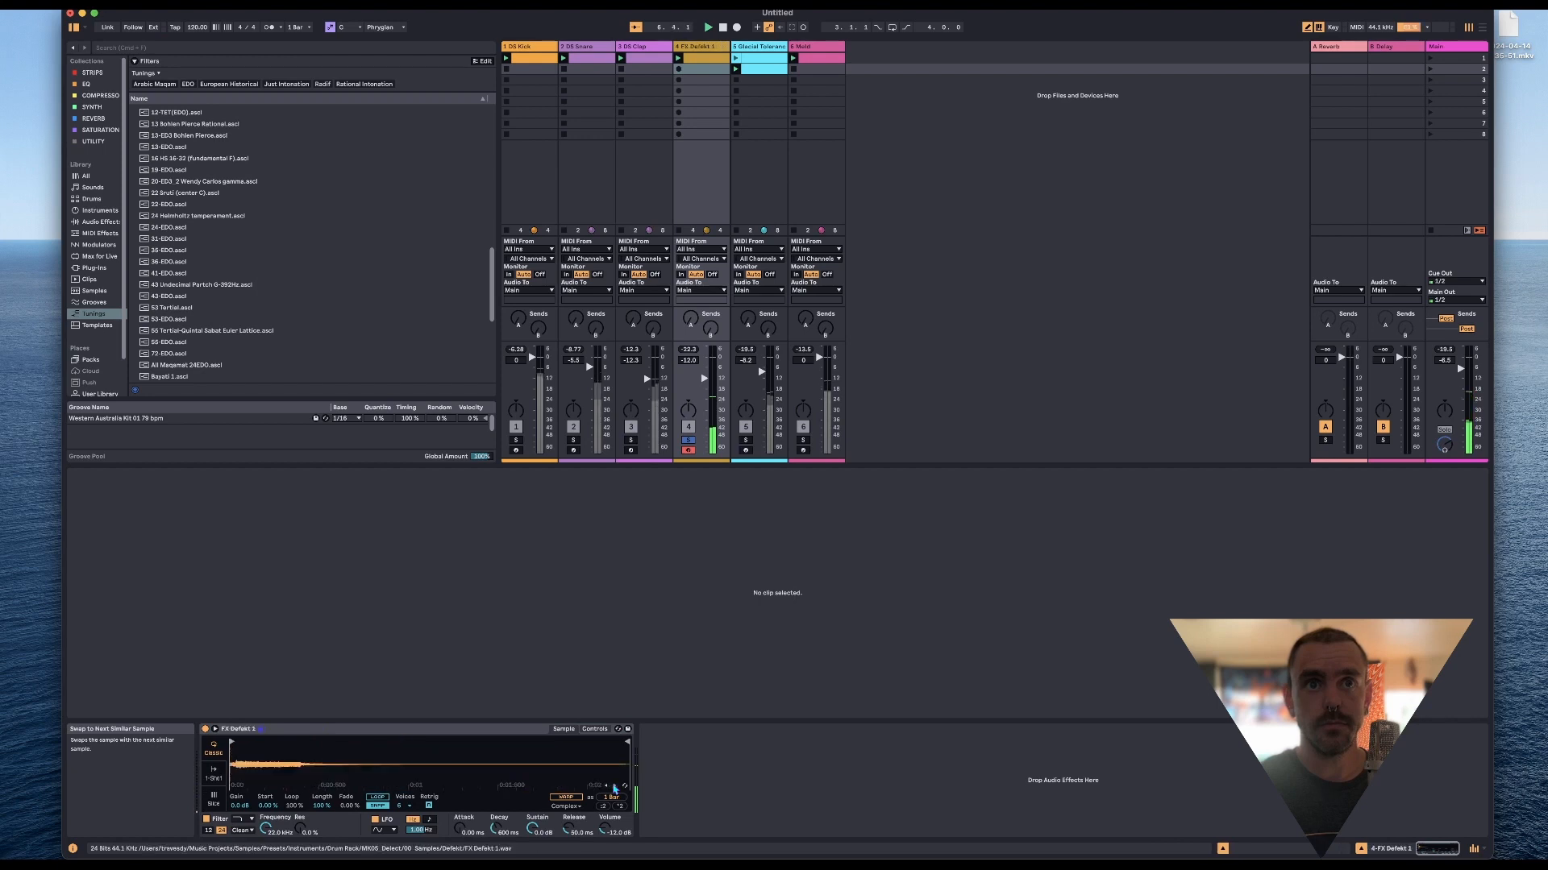
pyautogui.click(615, 789)
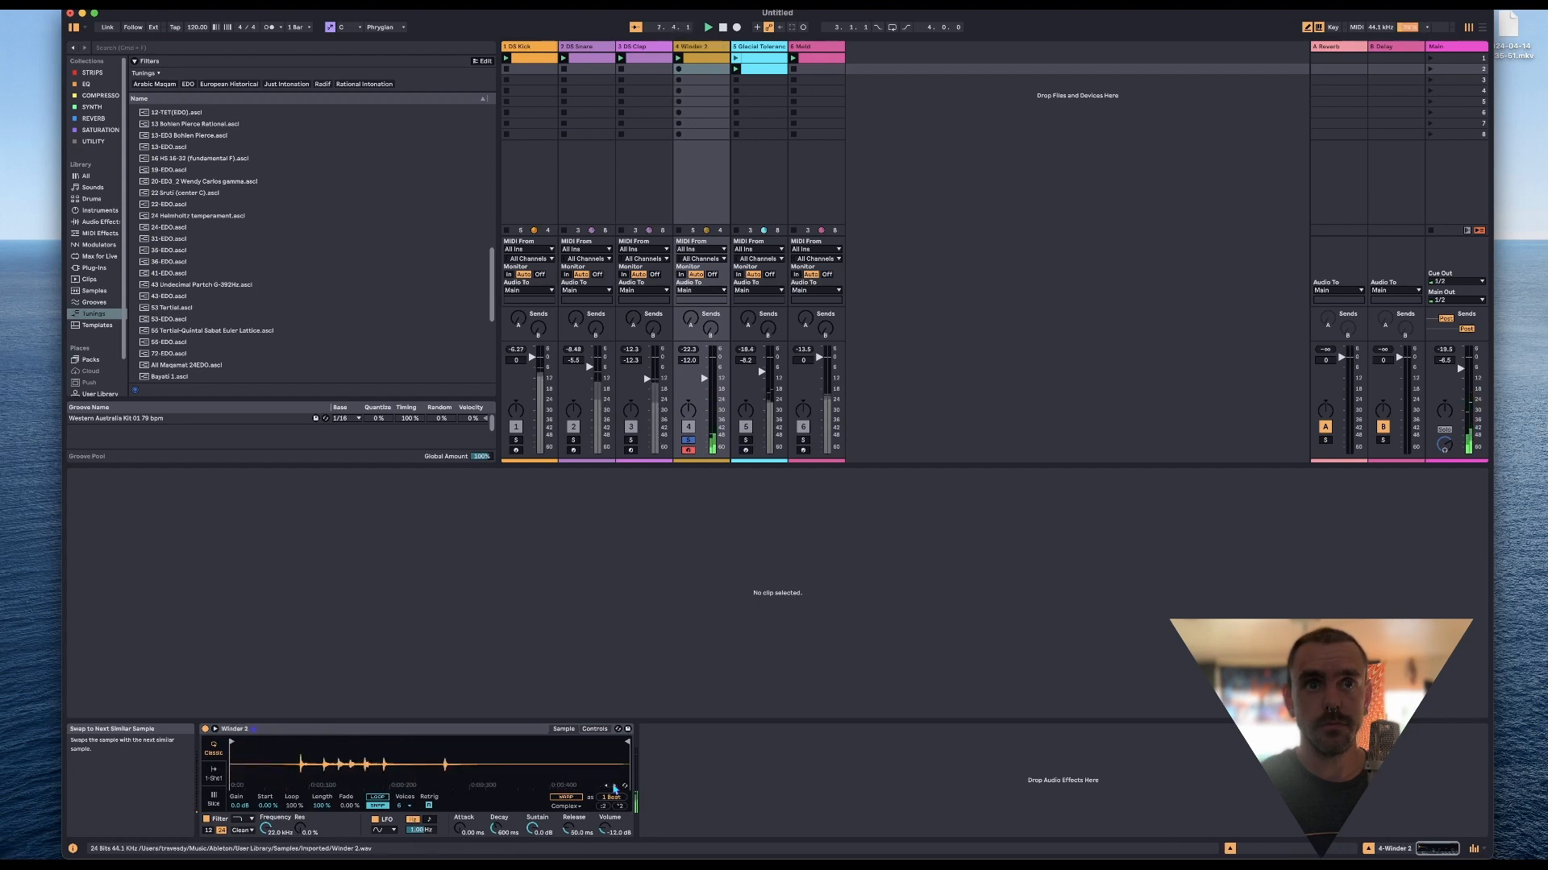
pyautogui.click(689, 441)
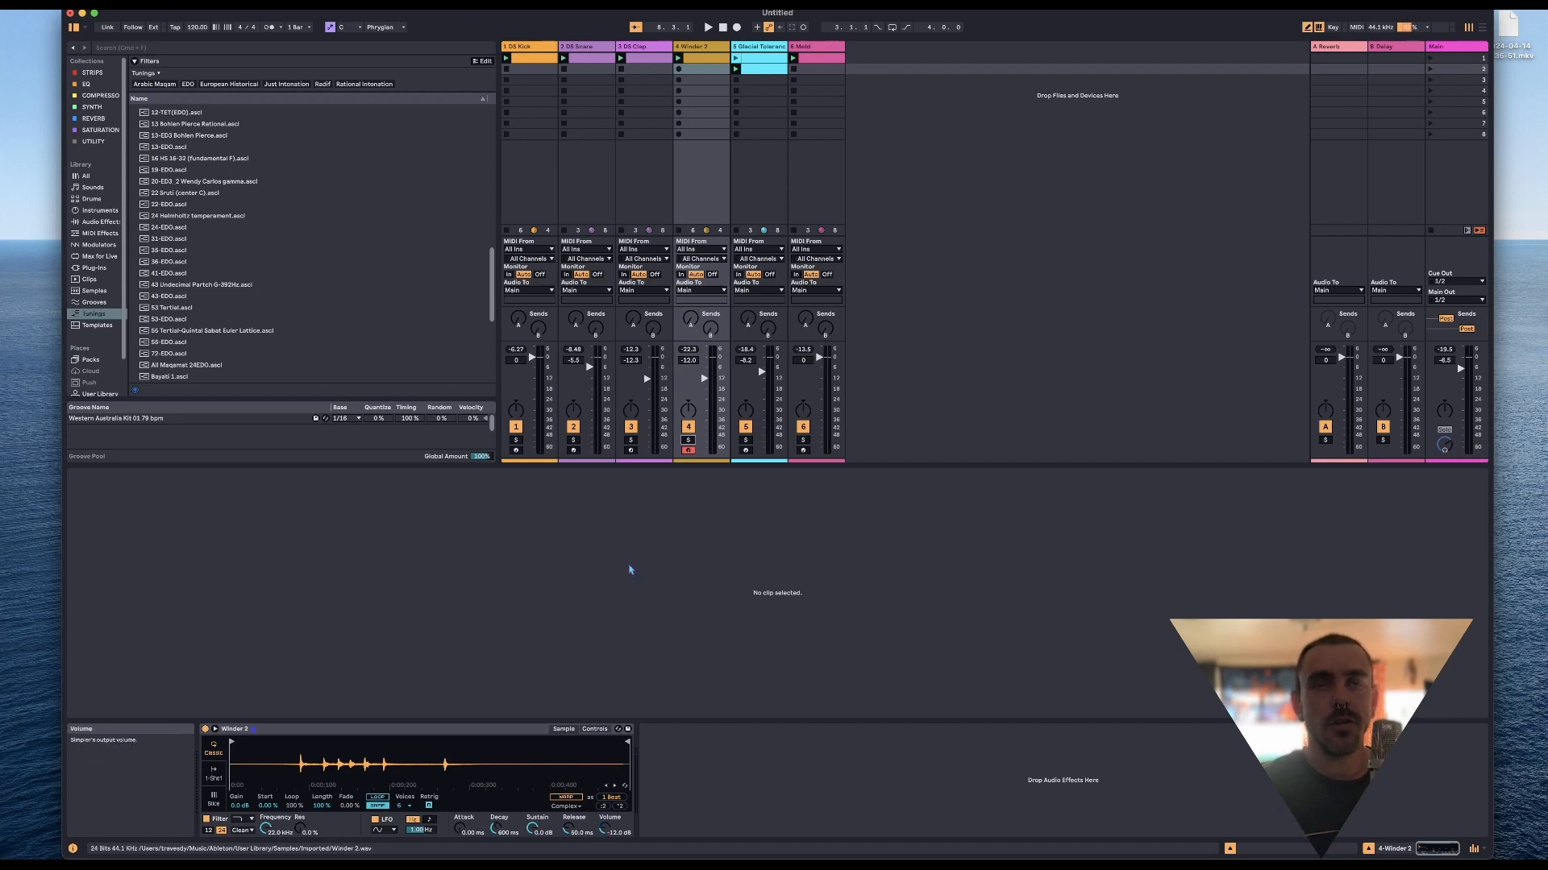
# Play the set and keep swapping track 4's sample for the next similar one until Winder loads.
pyautogui.press('space')
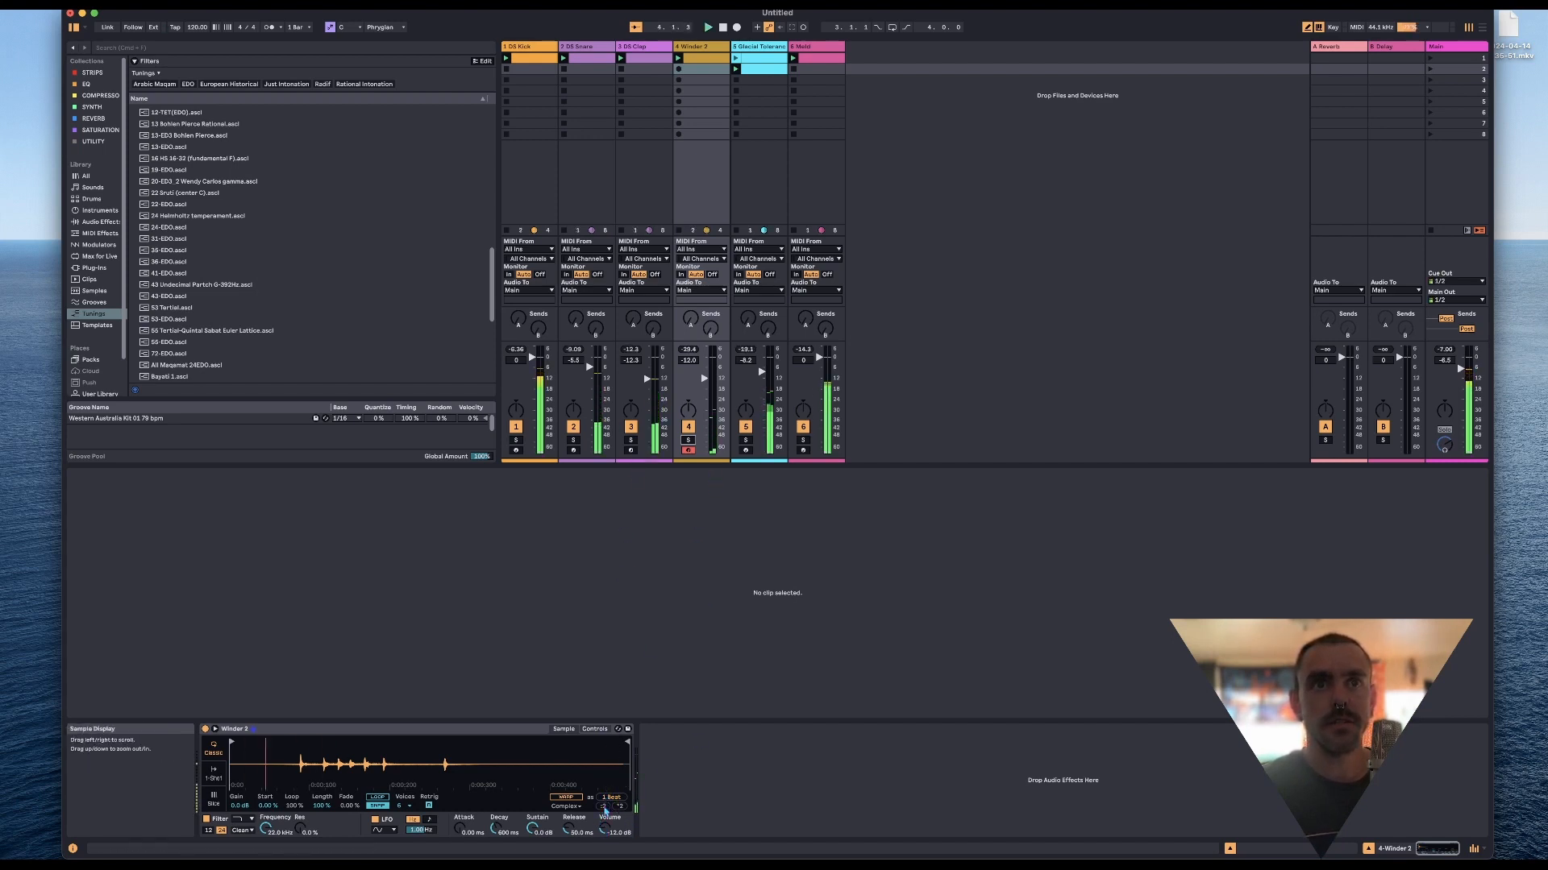
pyautogui.click(616, 787)
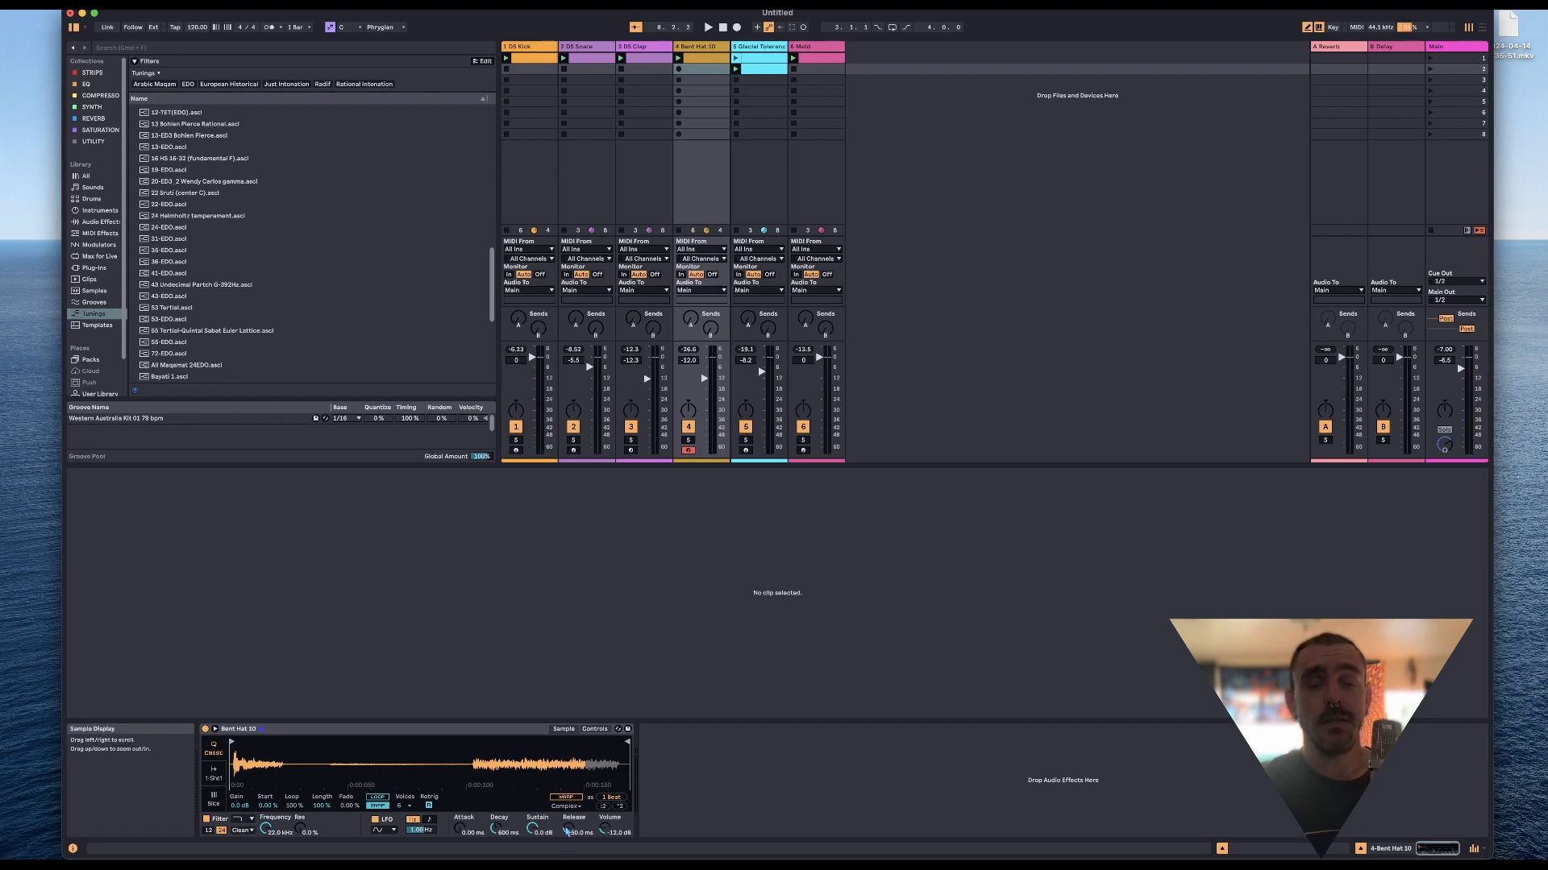
pyautogui.press('space')
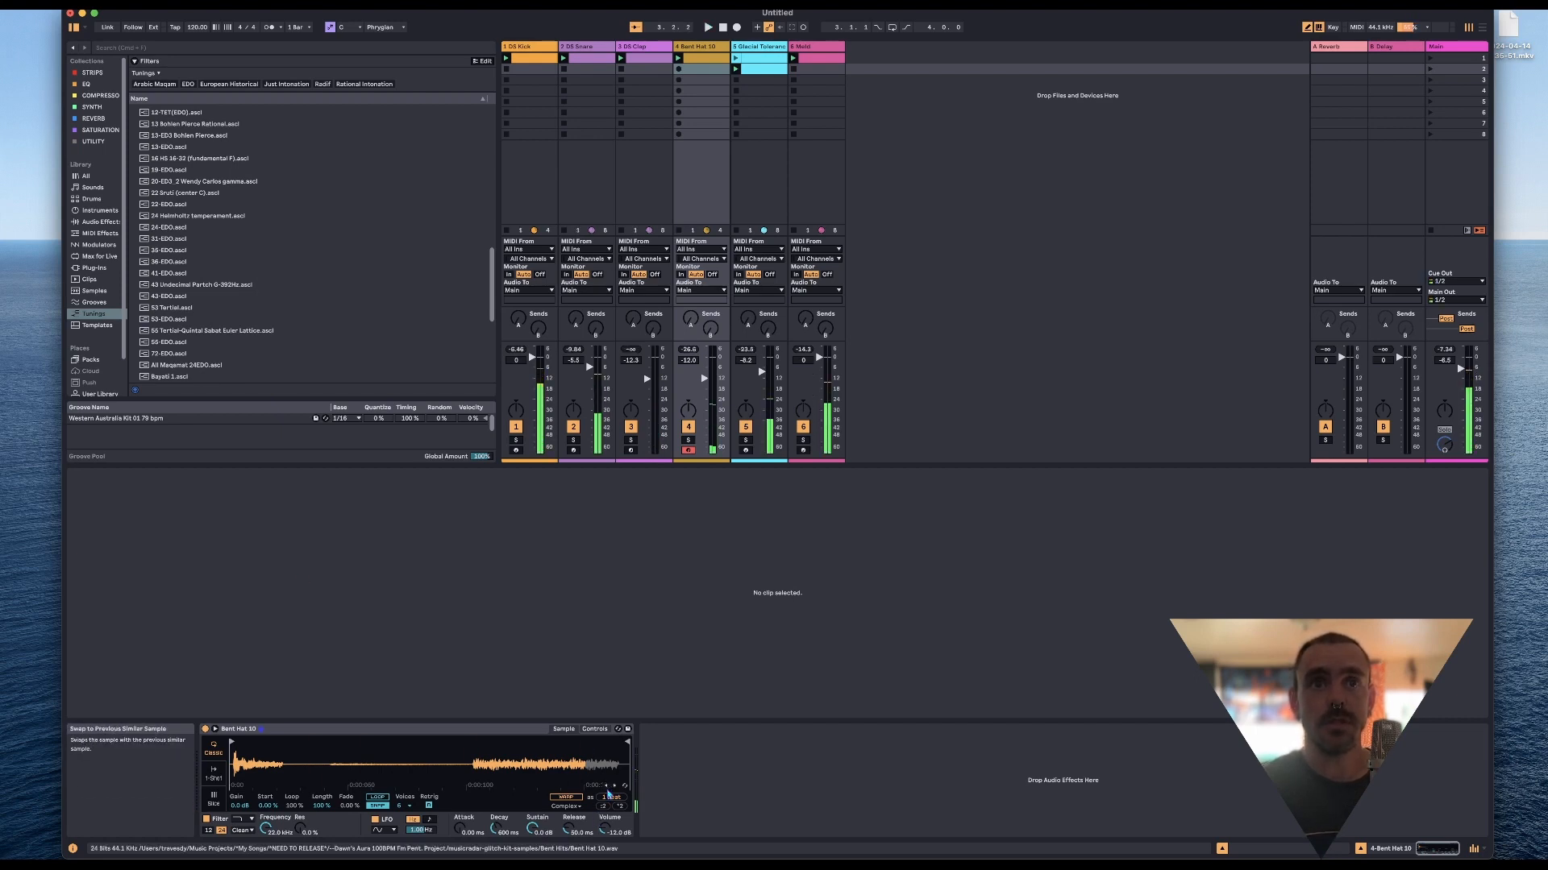
pyautogui.click(612, 788)
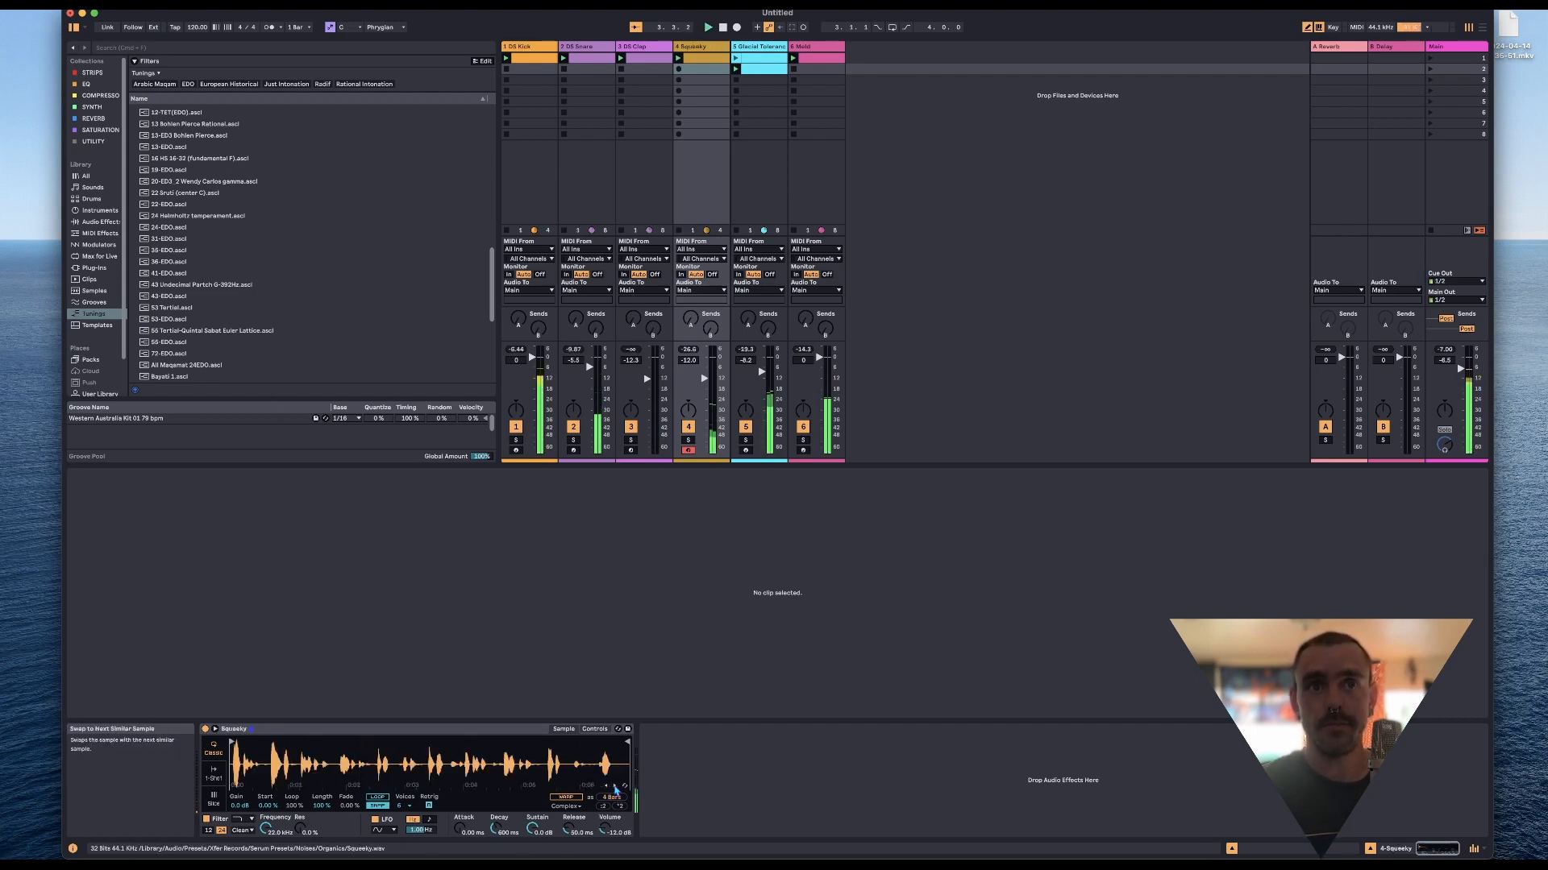
pyautogui.click(615, 788)
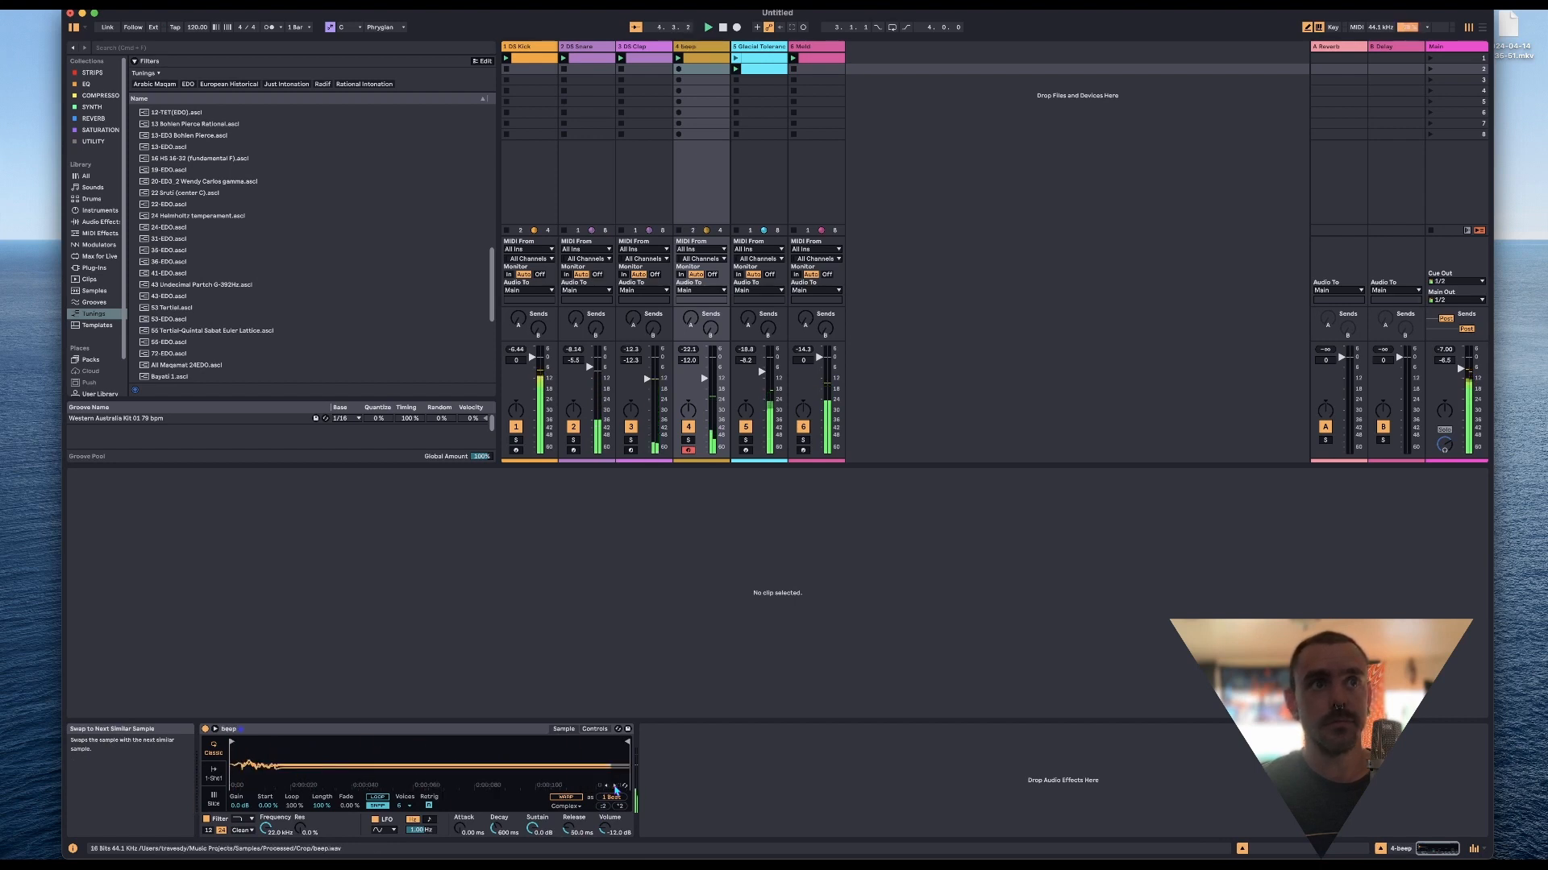
pyautogui.click(614, 787)
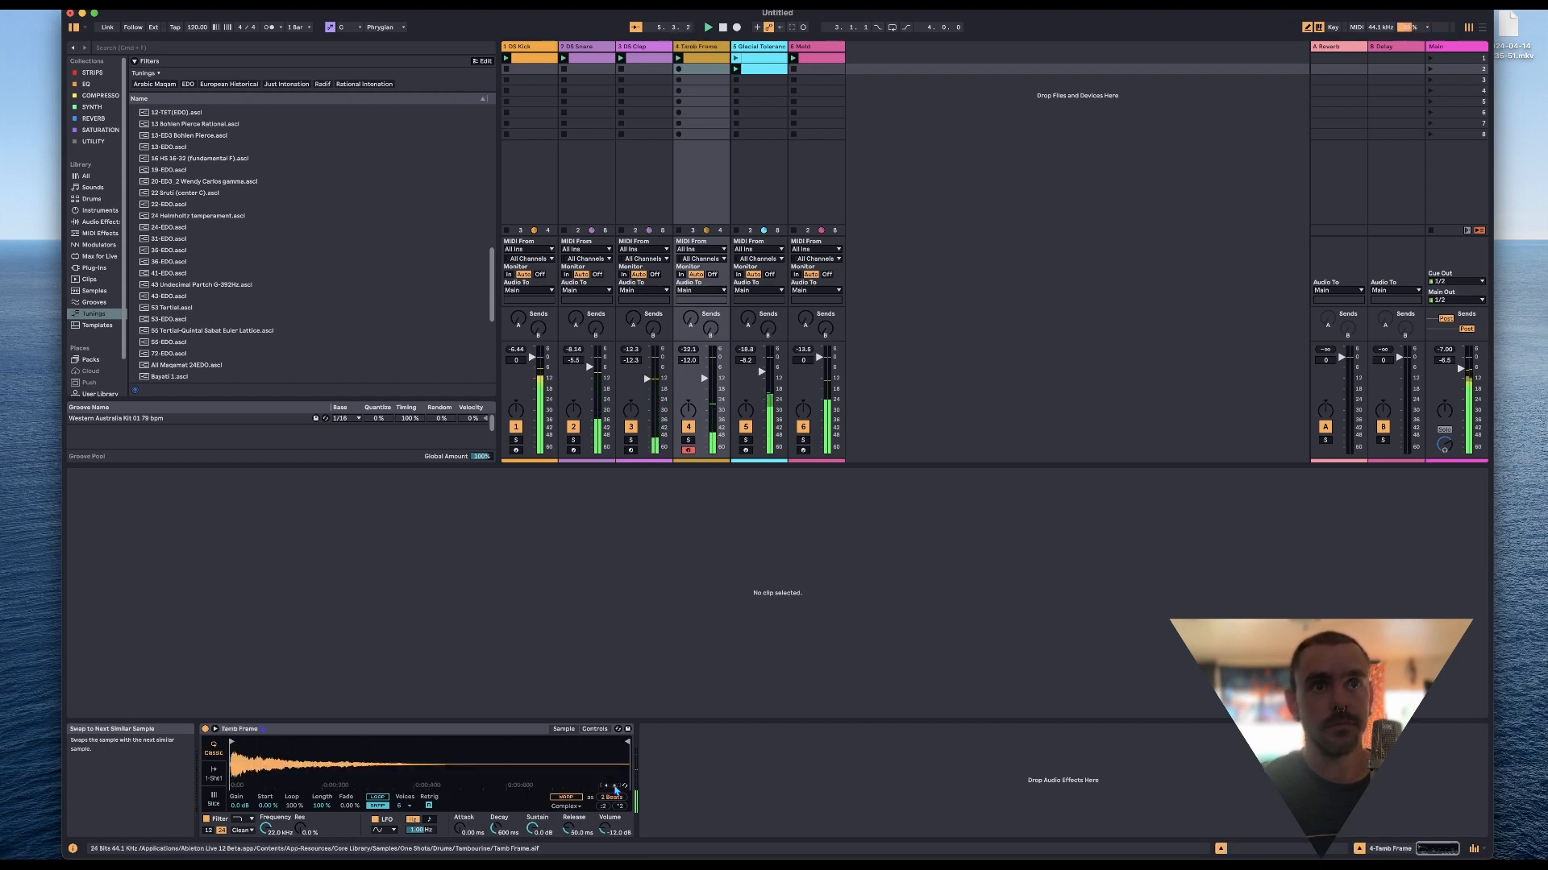
pyautogui.click(615, 787)
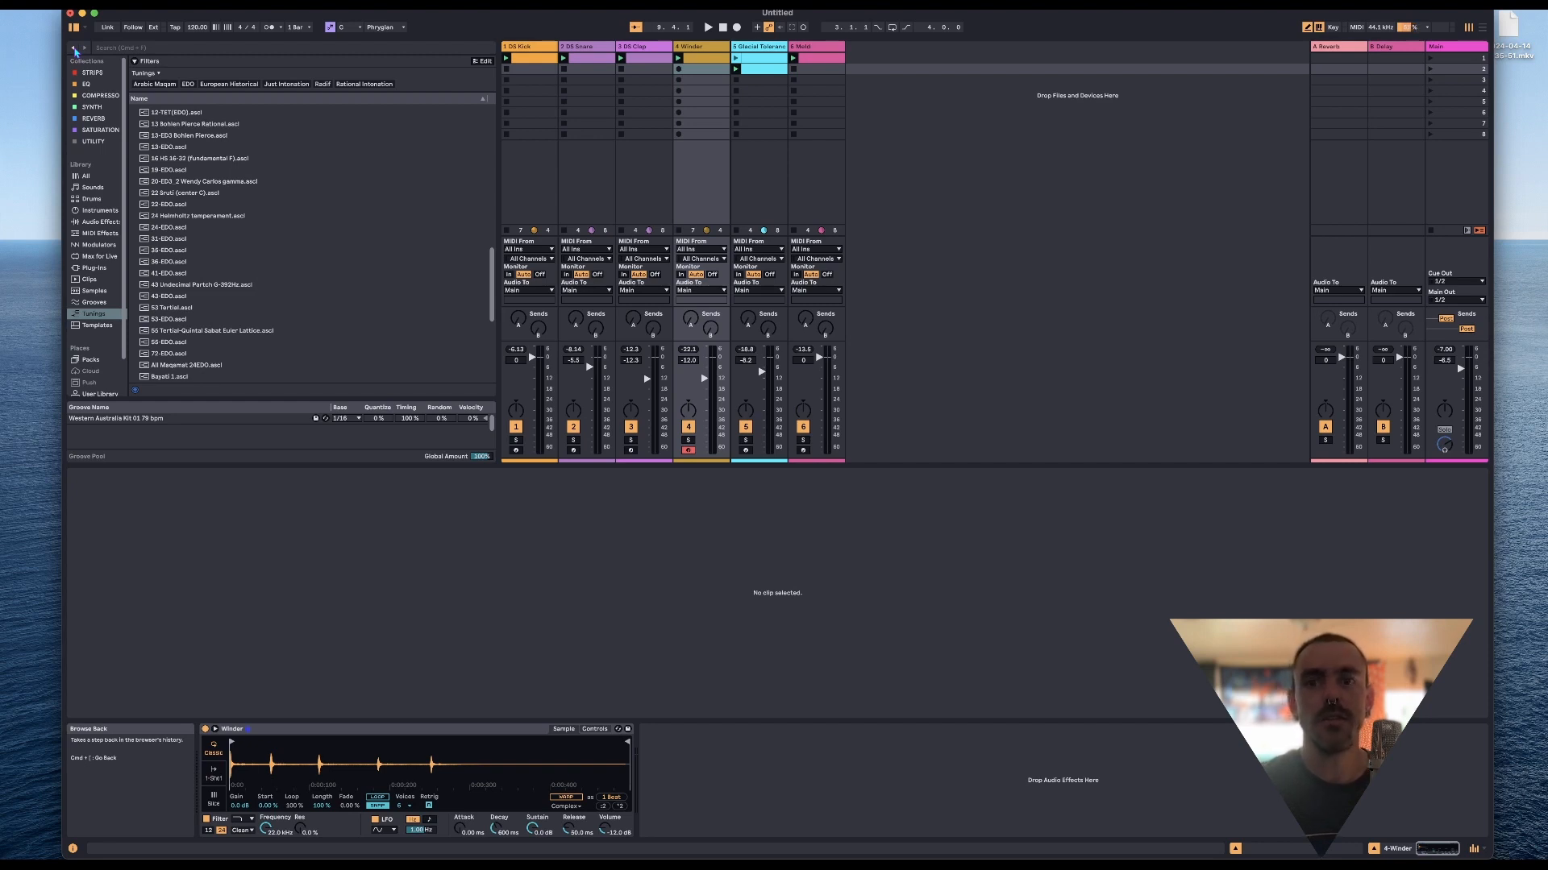
# Step back through the browser history from Tunings past Templates and Plug-ins to the earlier Audio Effects results.
pyautogui.click(74, 49)
pyautogui.click(74, 49)
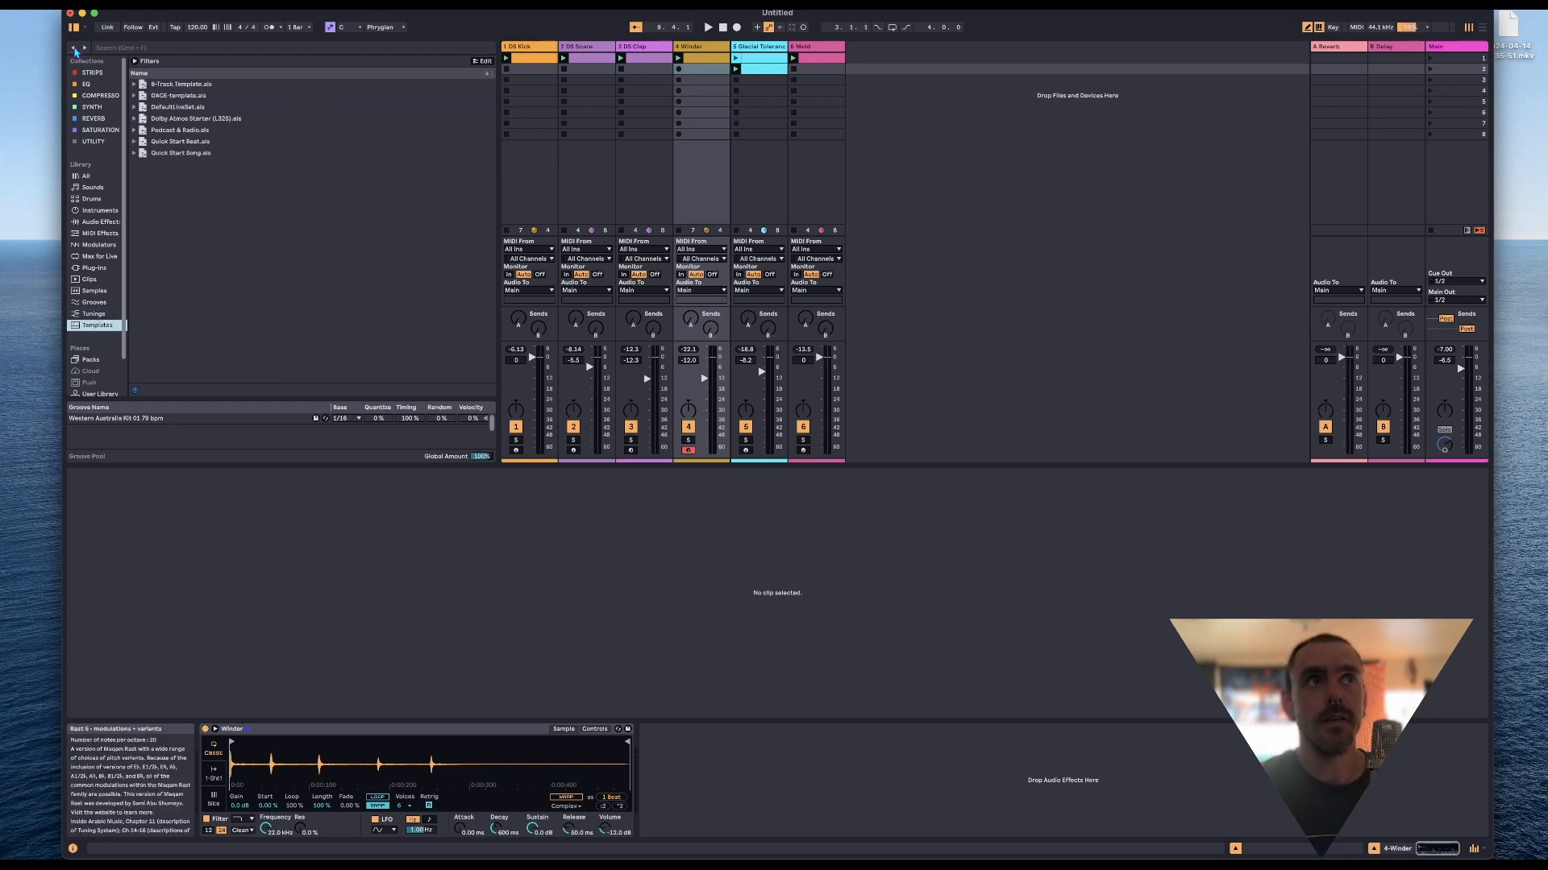
pyautogui.click(74, 49)
pyautogui.click(74, 49)
pyautogui.click(74, 49)
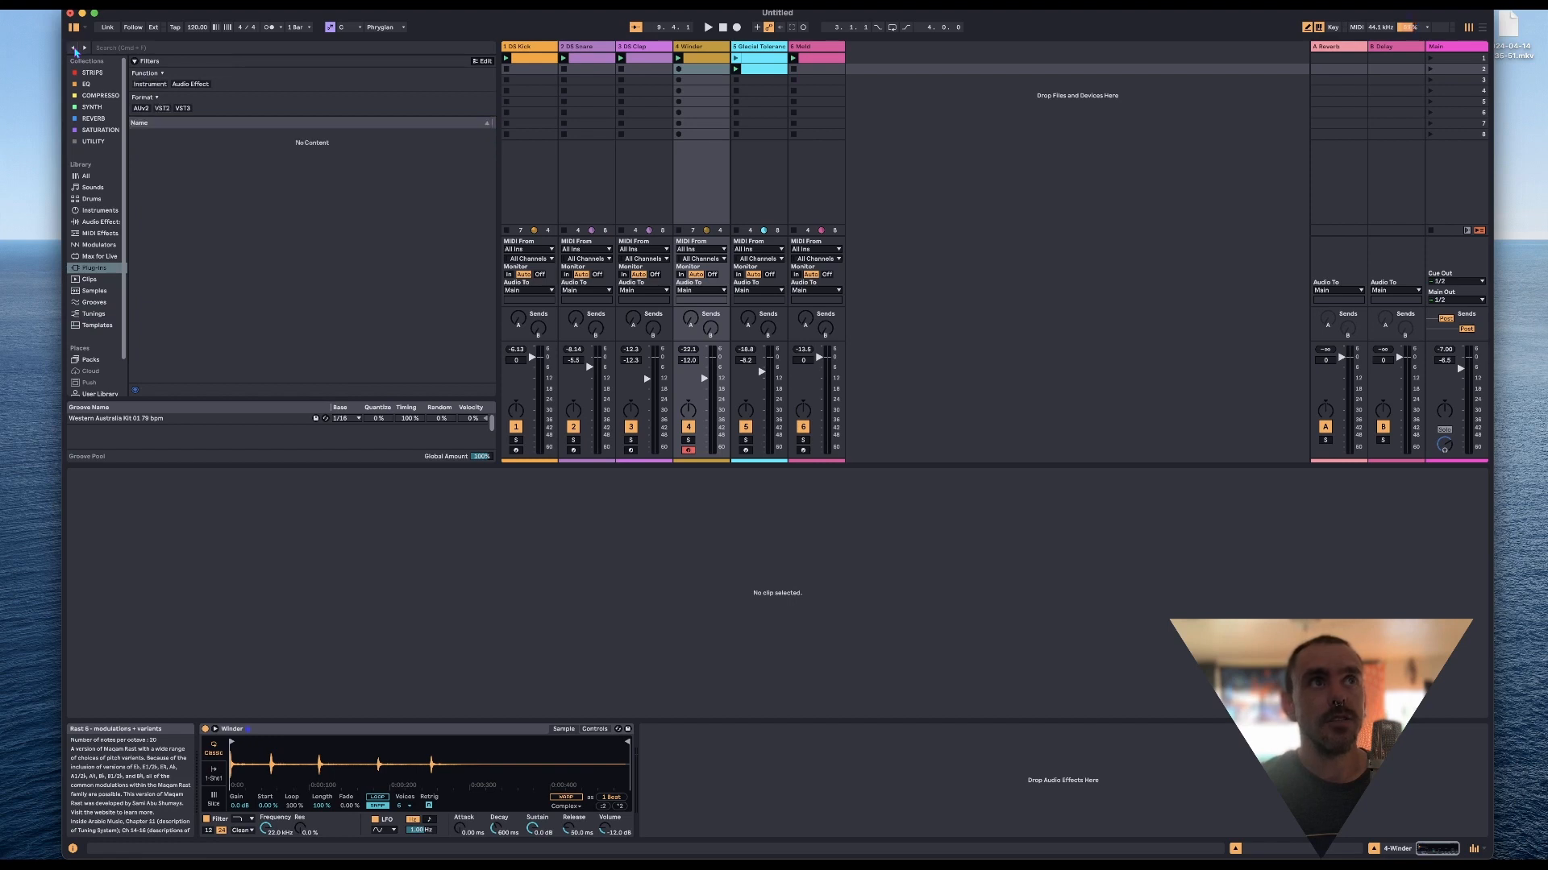
pyautogui.click(74, 50)
pyautogui.click(74, 49)
pyautogui.click(74, 49)
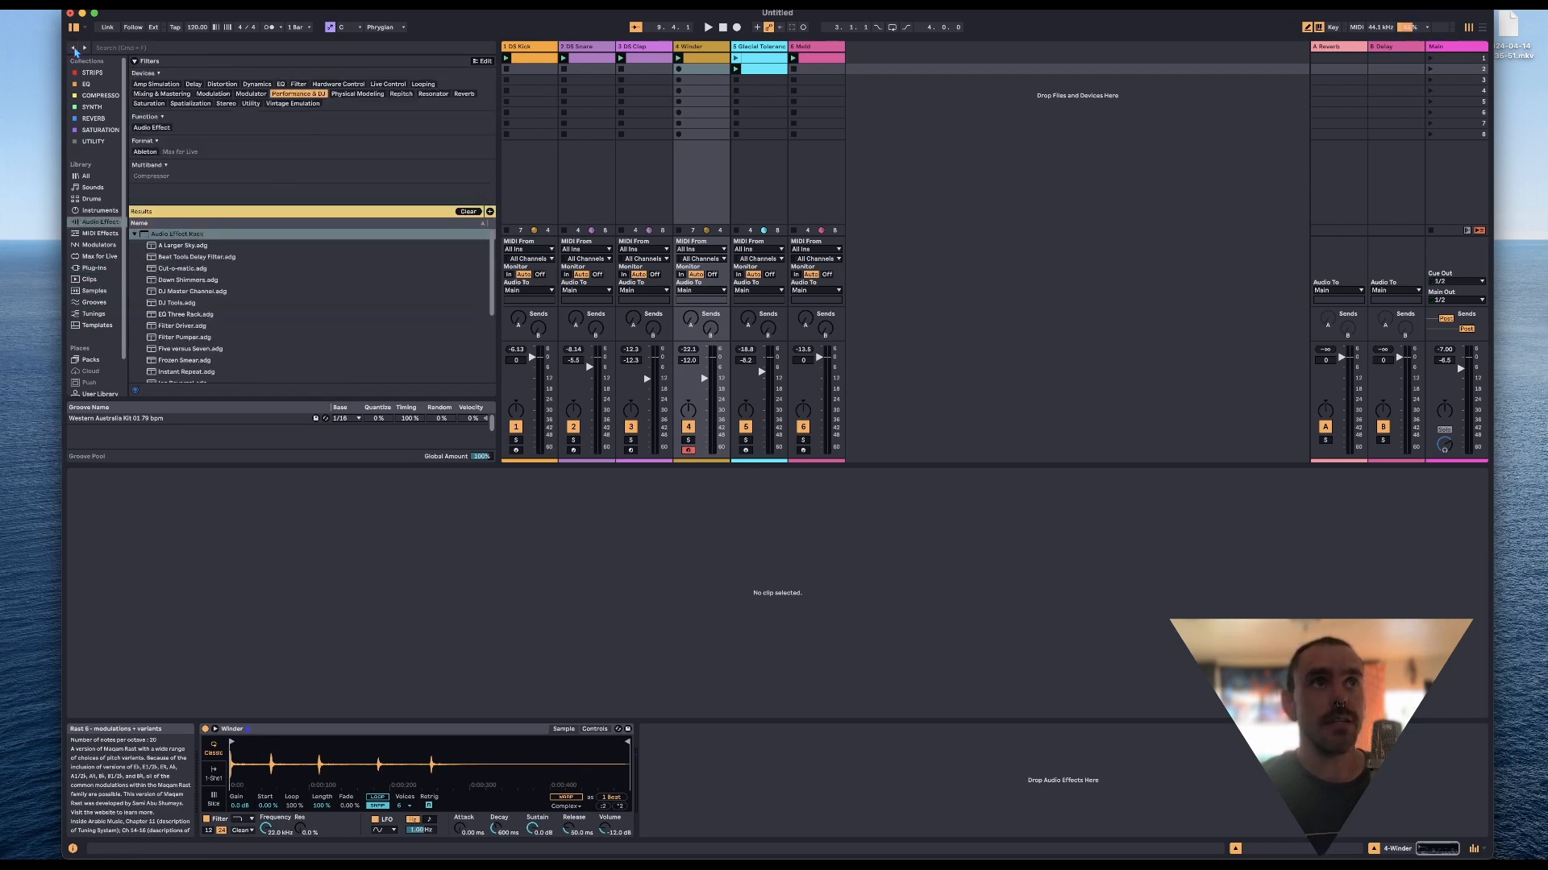
pyautogui.click(74, 49)
pyautogui.click(74, 50)
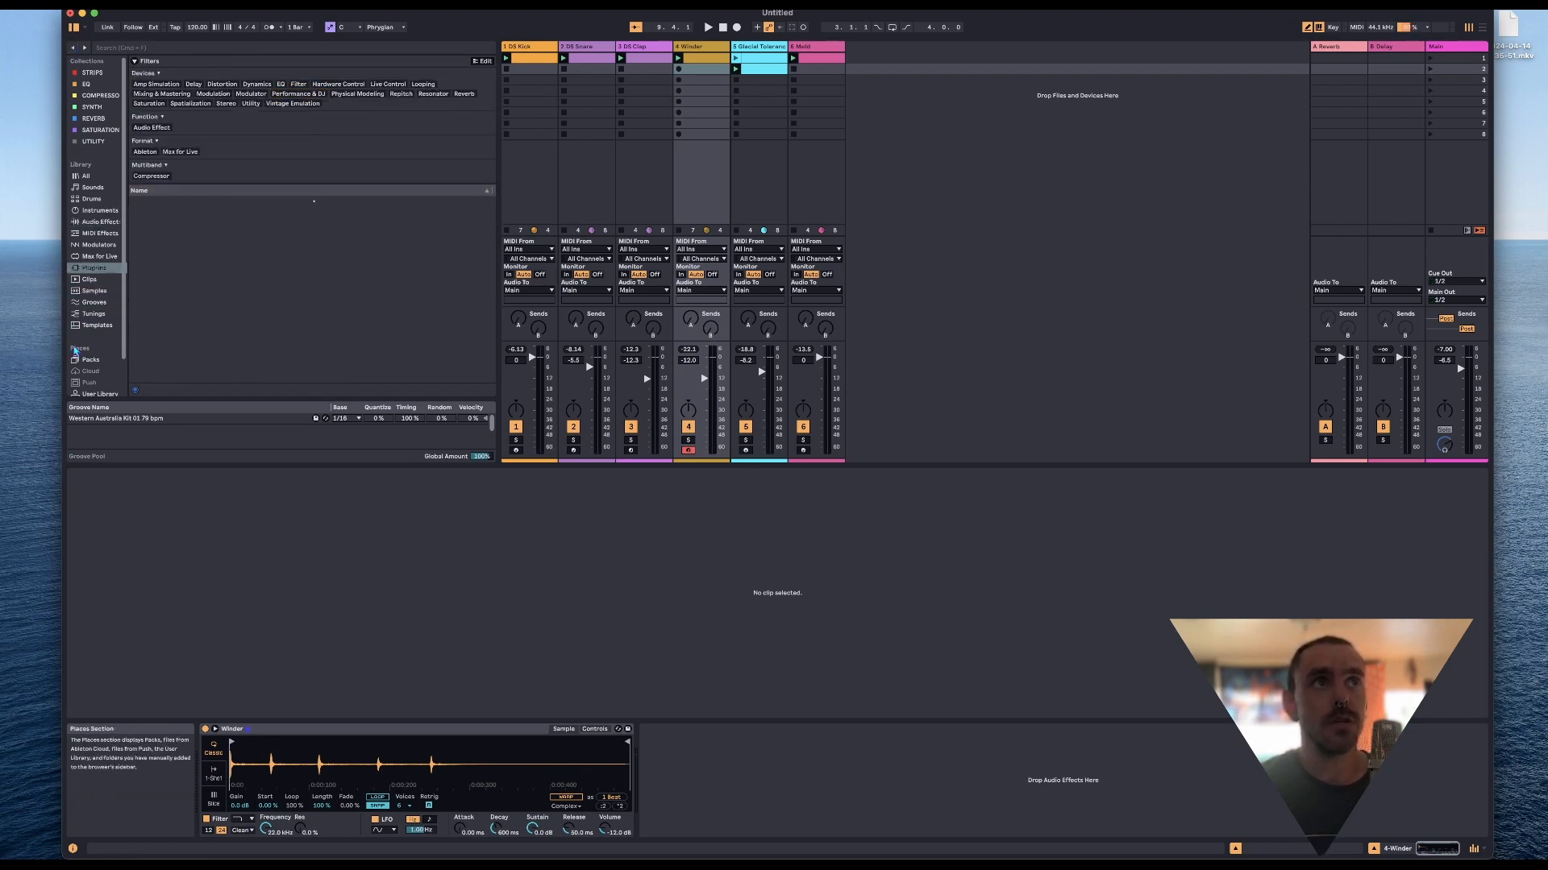
# Display the Plug-ins category, and step back through the browser history to the collapsed Instruments list.
pyautogui.click(95, 268)
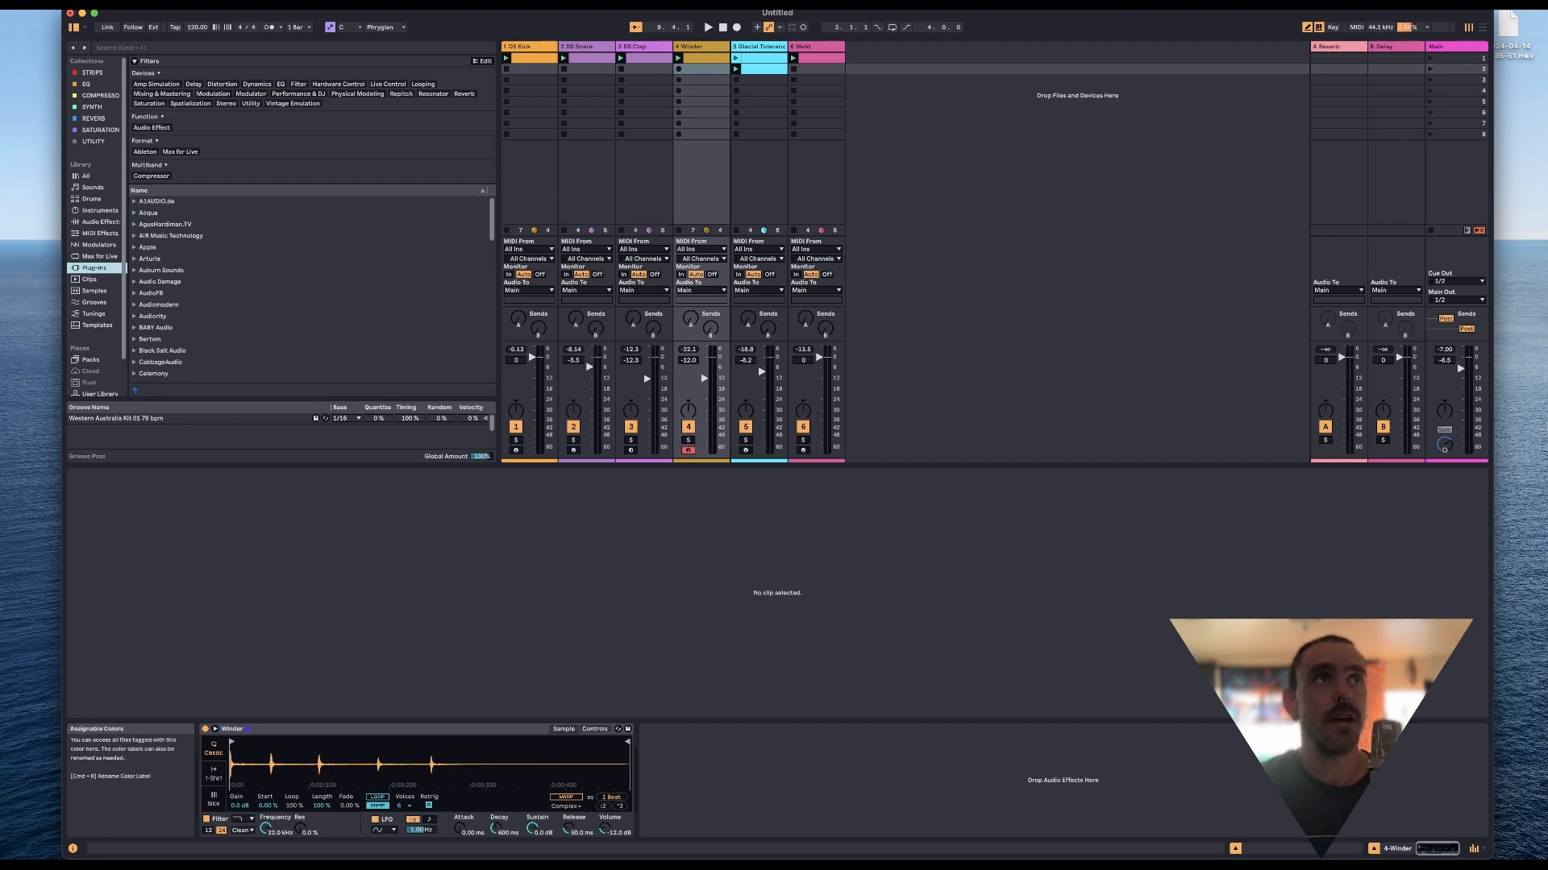
pyautogui.click(74, 49)
pyautogui.click(74, 50)
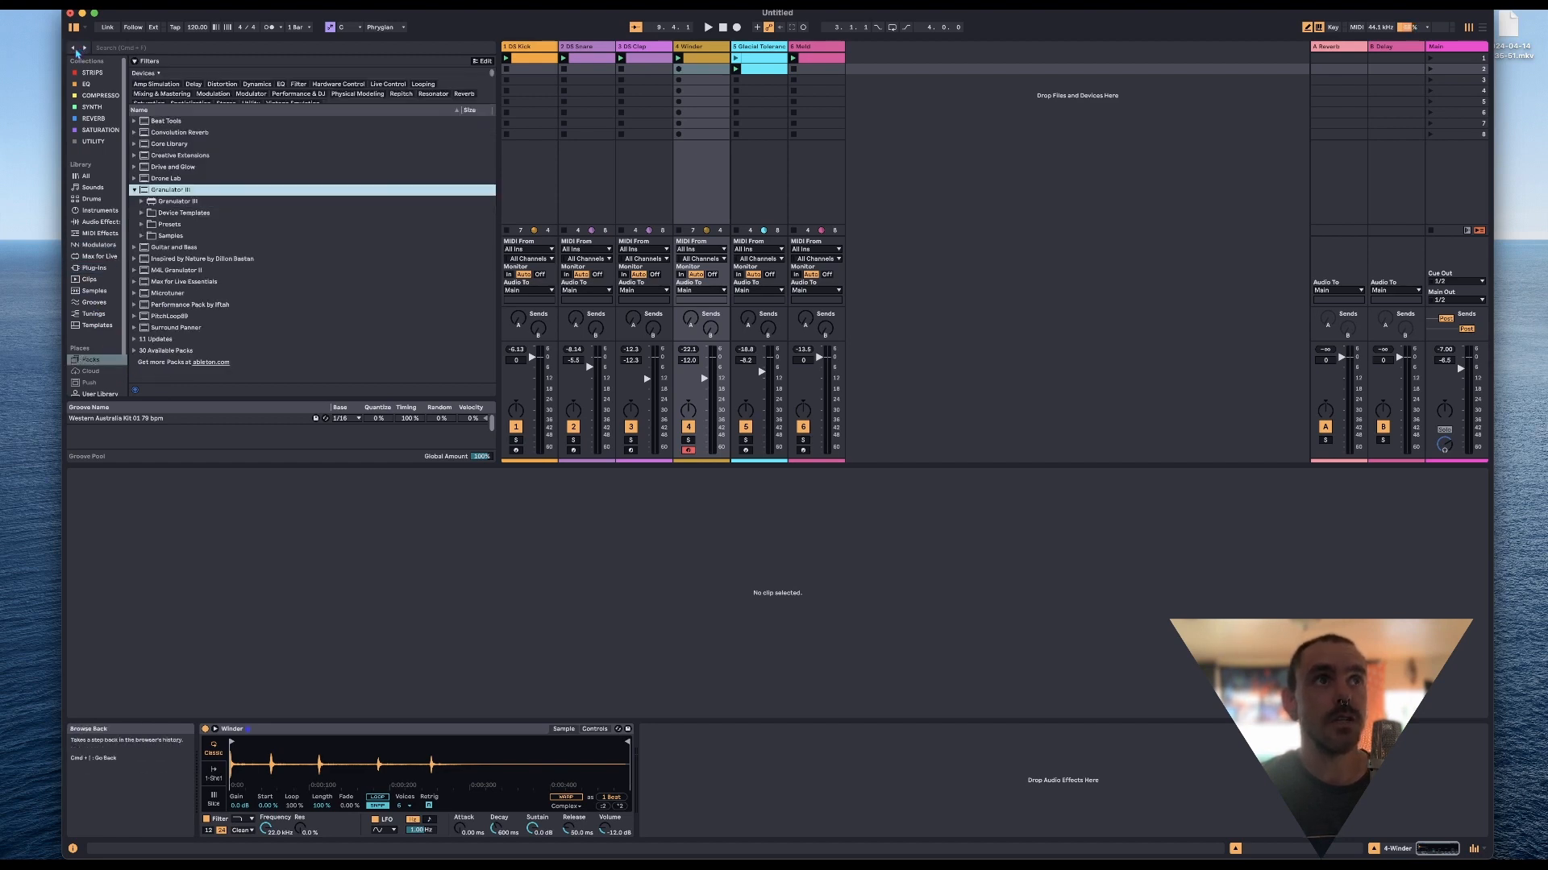
pyautogui.click(74, 49)
pyautogui.click(74, 49)
pyautogui.click(74, 49)
pyautogui.click(74, 49)
pyautogui.click(74, 49)
pyautogui.click(74, 49)
pyautogui.click(74, 49)
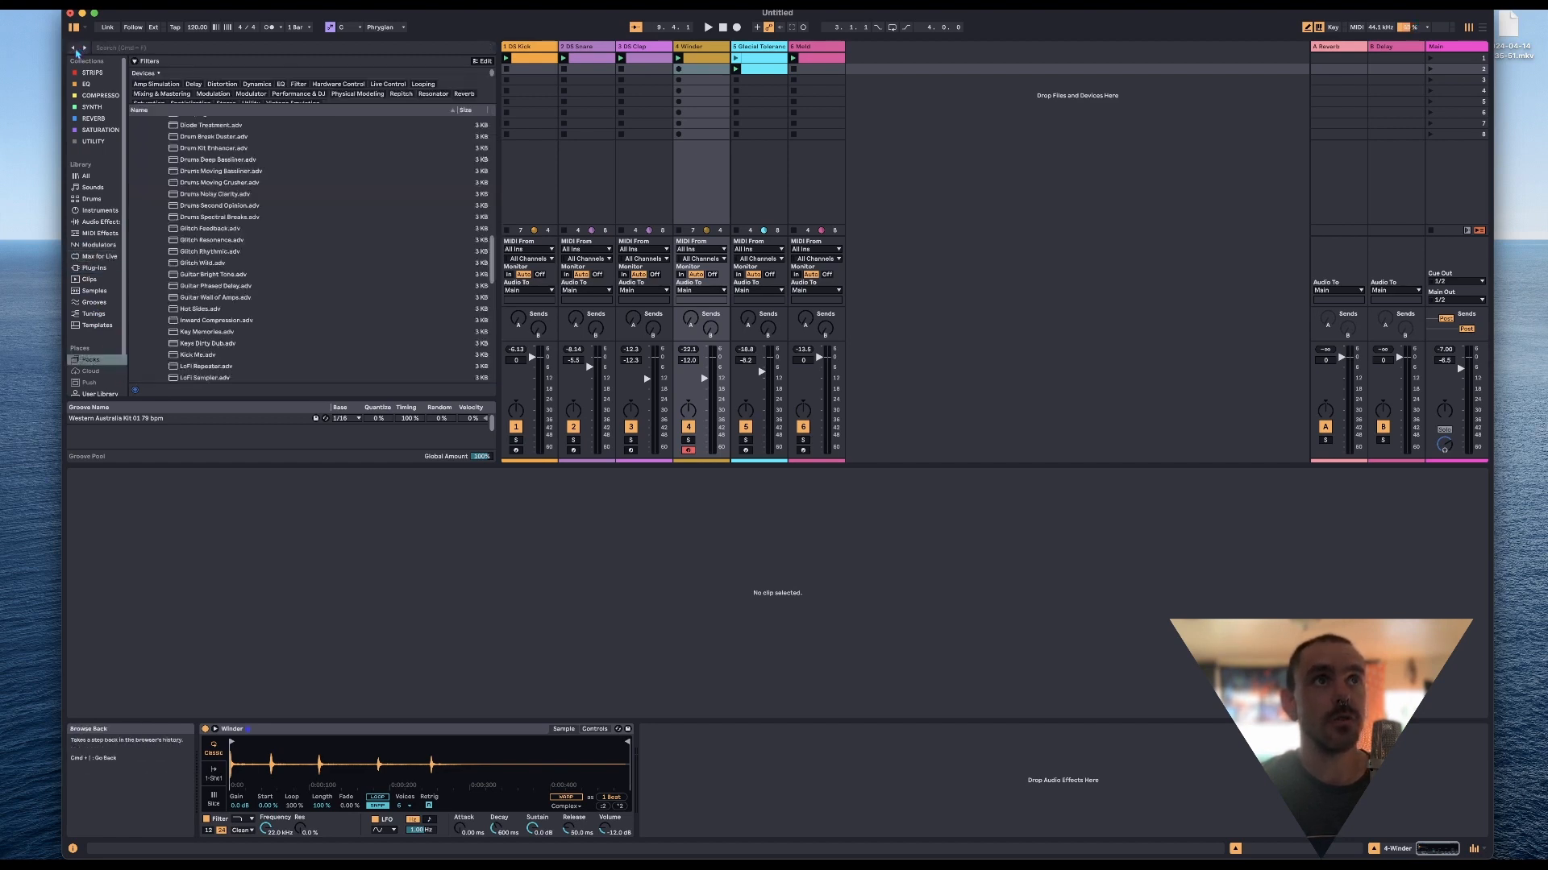
pyautogui.click(75, 49)
pyautogui.click(75, 49)
pyautogui.click(74, 49)
pyautogui.click(74, 49)
pyautogui.click(74, 49)
pyautogui.click(74, 49)
pyautogui.click(75, 49)
pyautogui.click(74, 49)
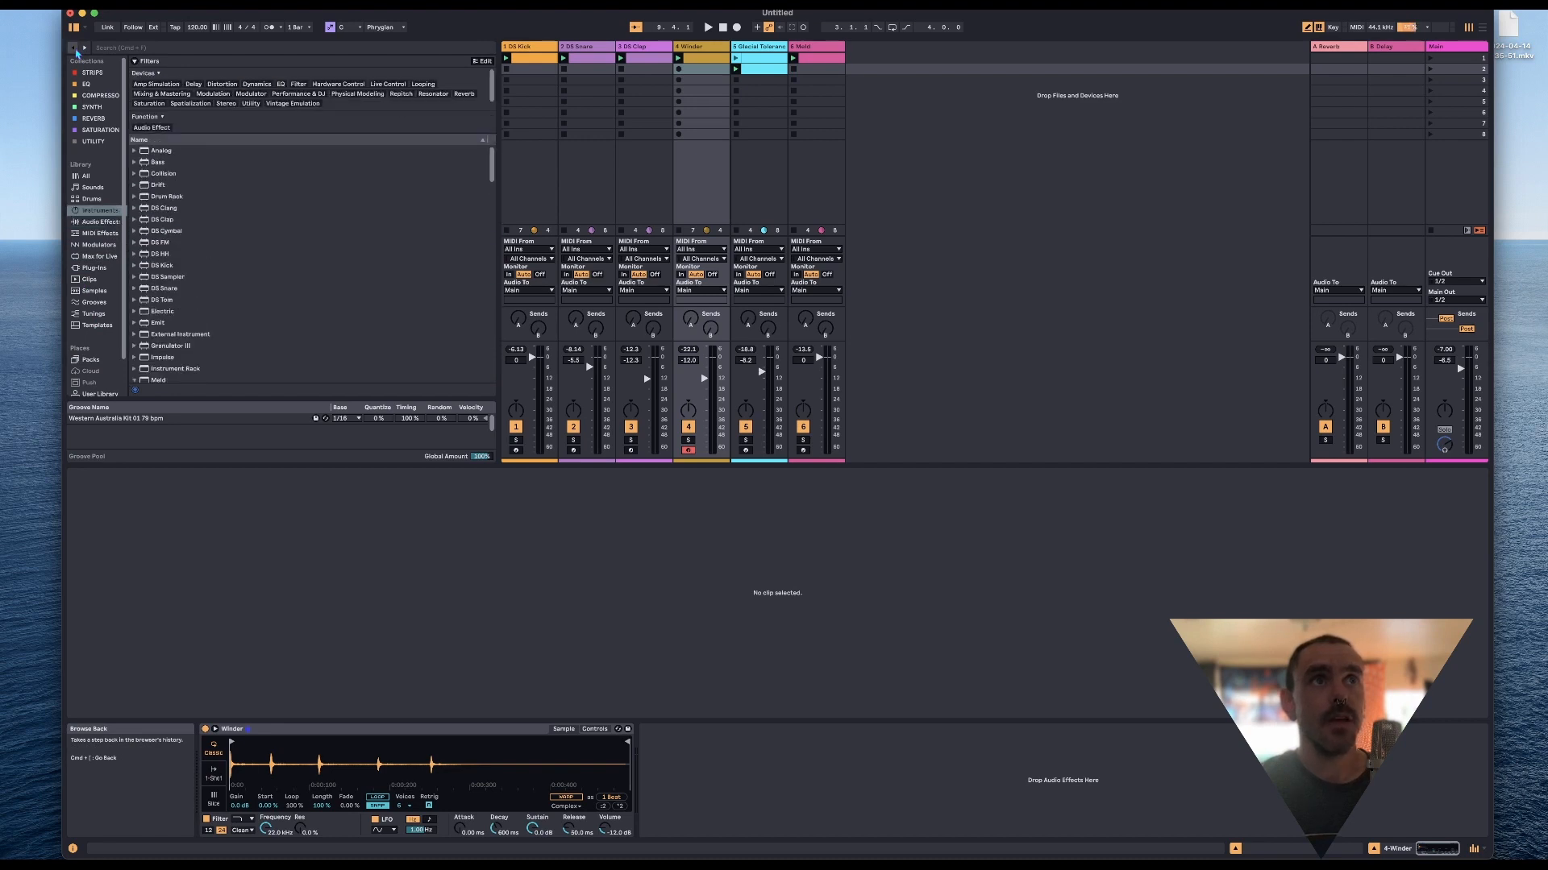
pyautogui.click(74, 49)
pyautogui.click(74, 49)
pyautogui.click(74, 49)
pyautogui.click(74, 49)
pyautogui.click(74, 50)
pyautogui.click(74, 49)
pyautogui.click(74, 50)
pyautogui.click(75, 49)
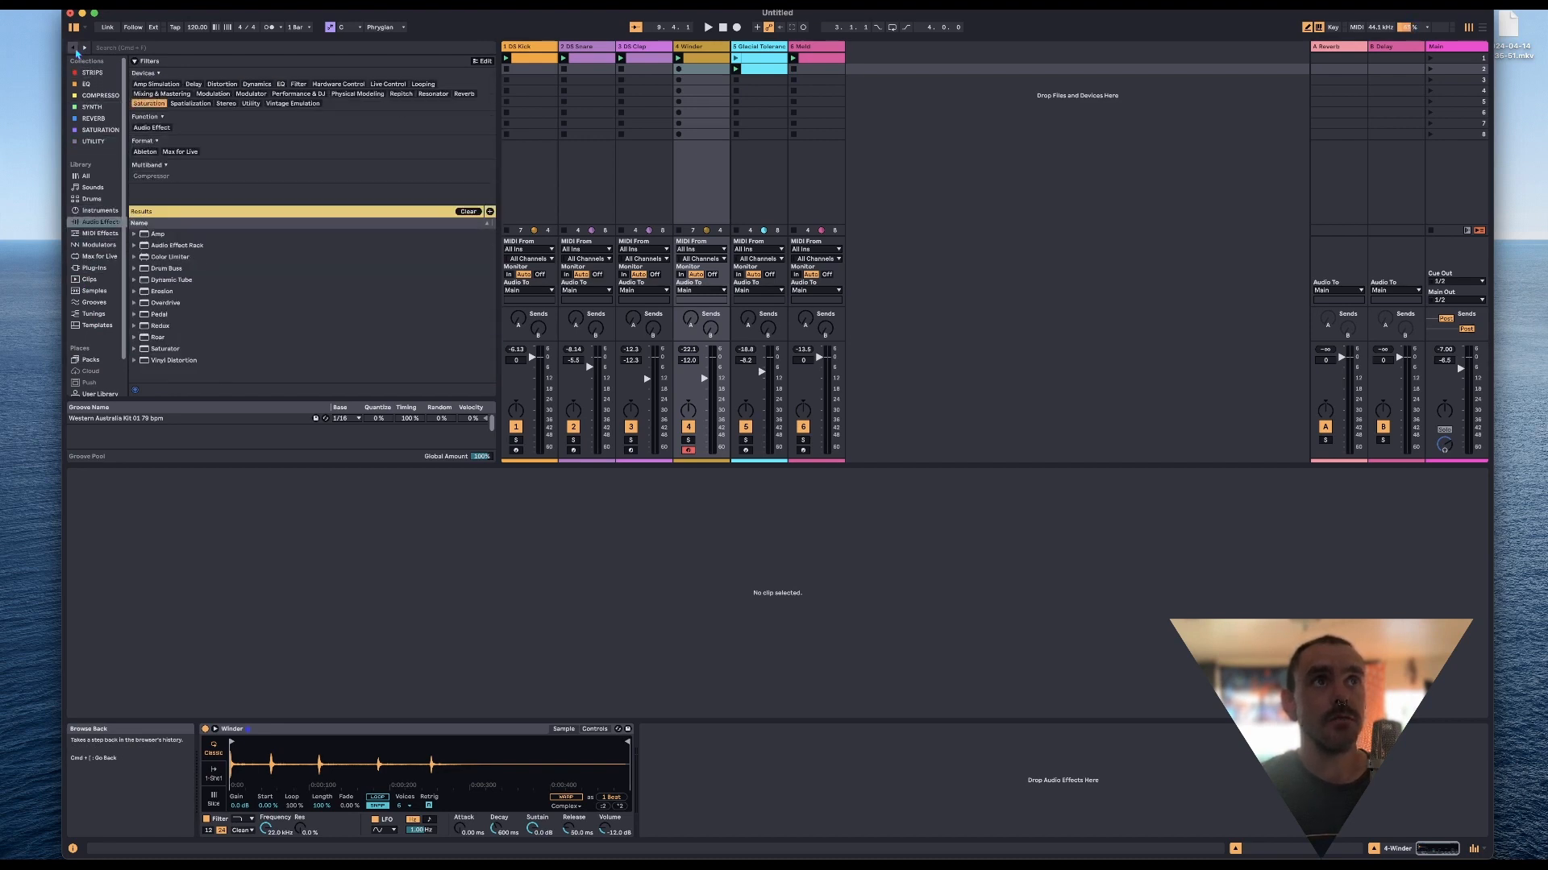
pyautogui.click(74, 49)
pyautogui.click(75, 49)
pyautogui.click(74, 50)
pyautogui.click(74, 50)
pyautogui.click(74, 50)
pyautogui.click(74, 49)
pyautogui.click(75, 49)
pyautogui.click(74, 49)
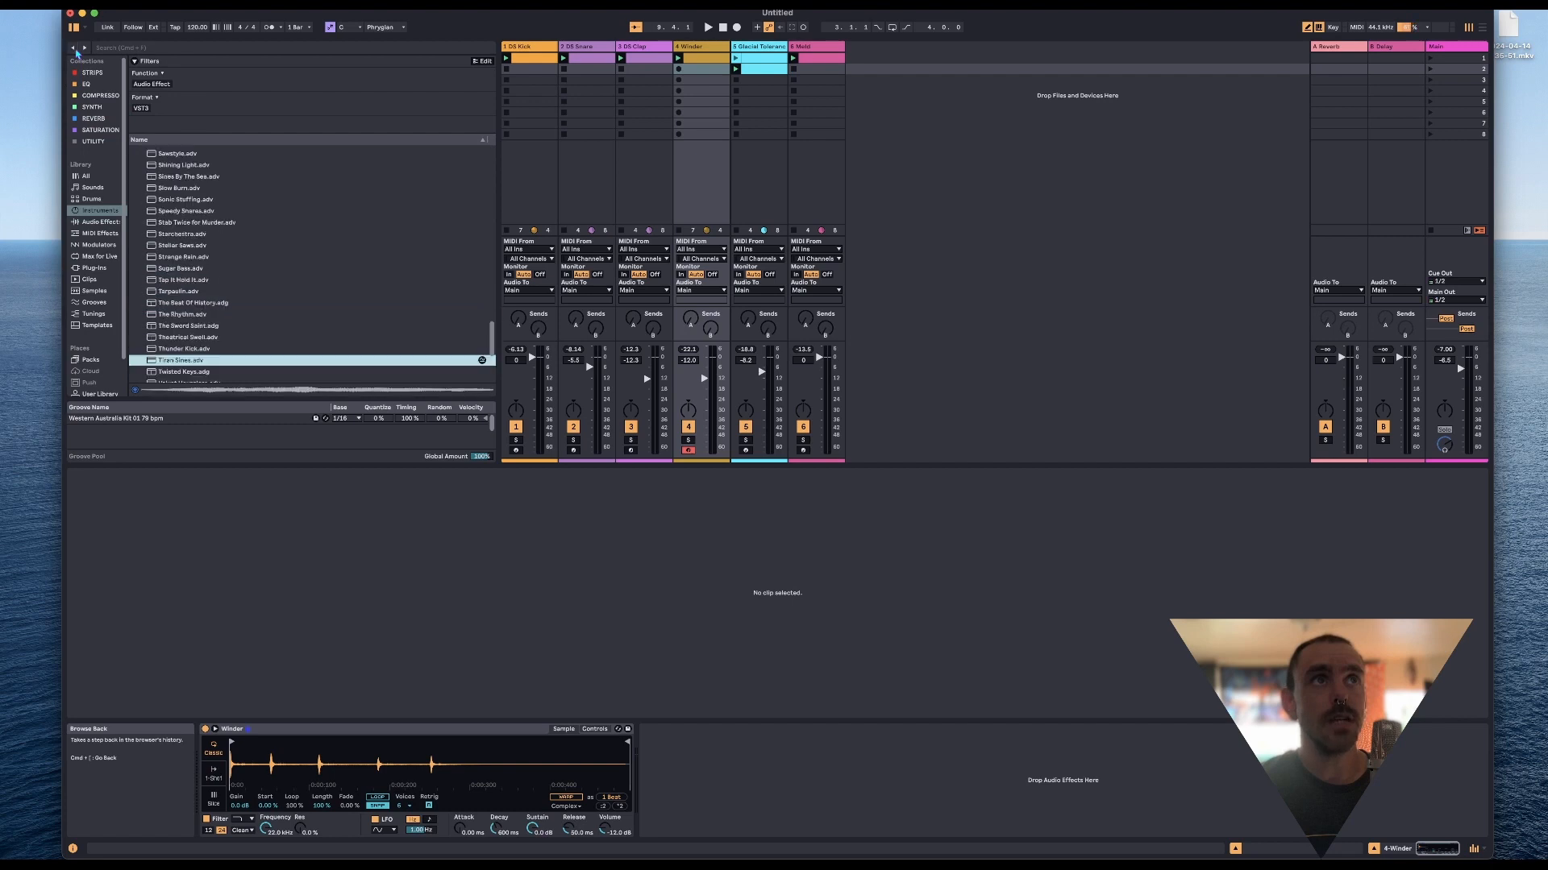
pyautogui.click(74, 50)
pyautogui.click(74, 49)
pyautogui.click(74, 49)
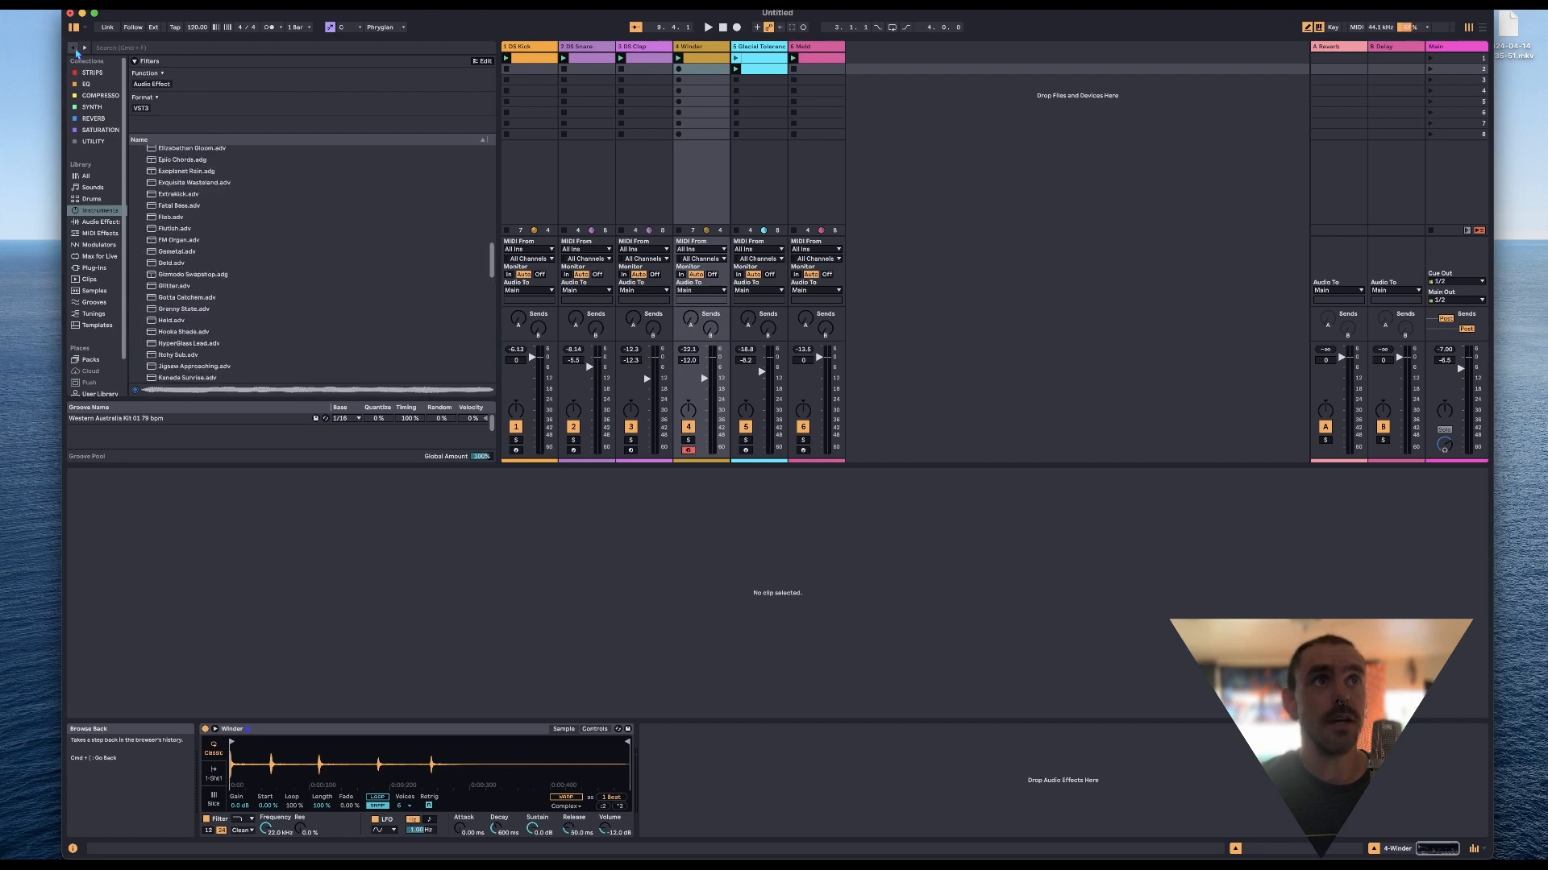
pyautogui.click(74, 49)
pyautogui.click(74, 49)
pyautogui.click(74, 49)
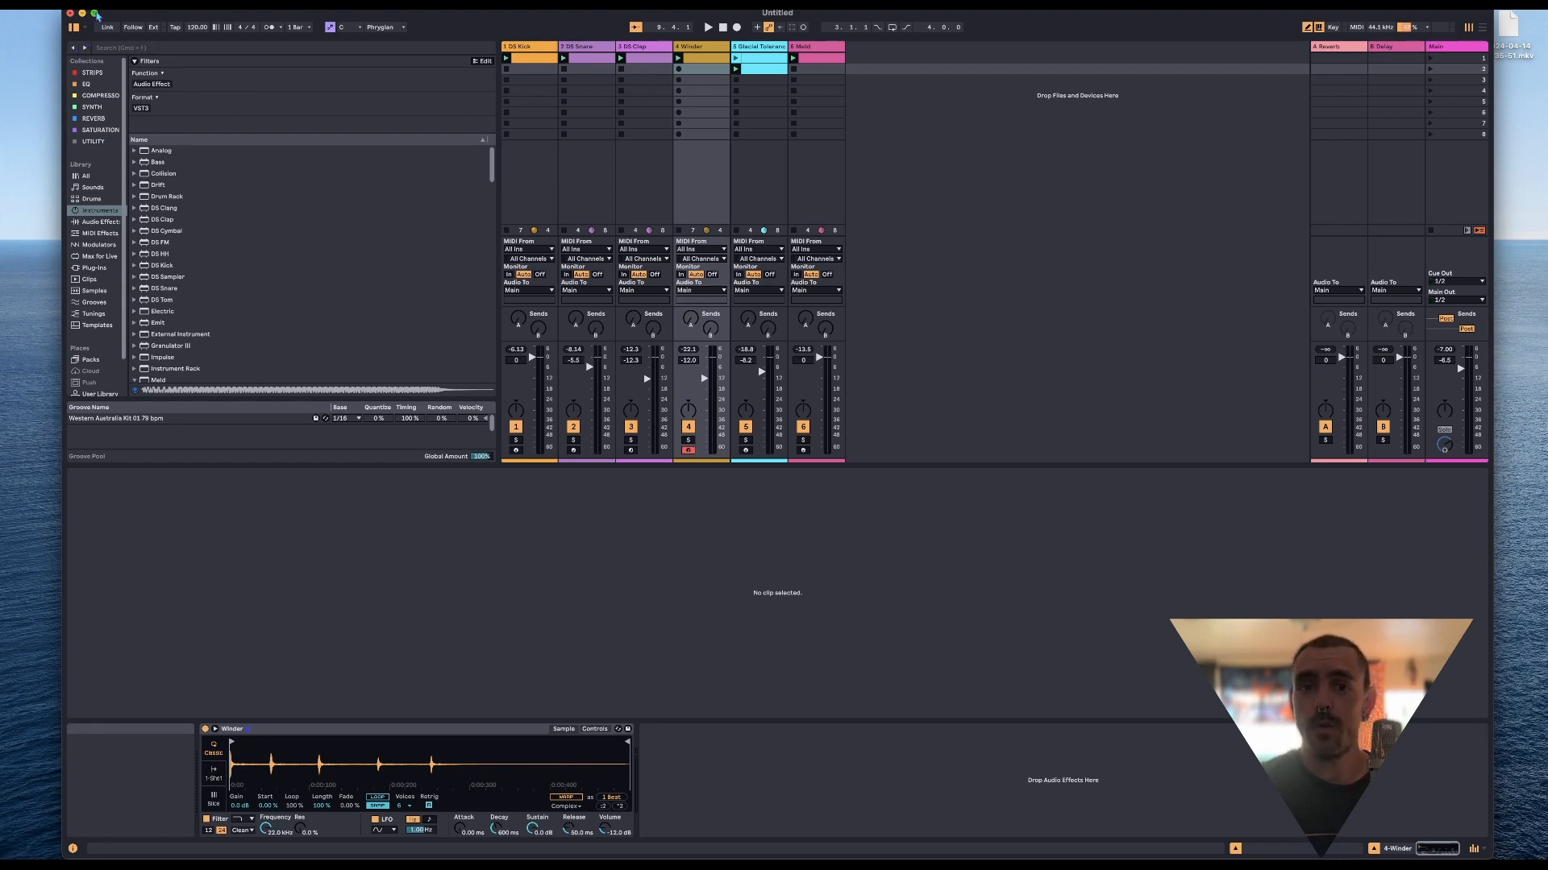
# Delete the Pitch Hack device from the Main track's effect chain.
pyautogui.moveTo(96, 15)
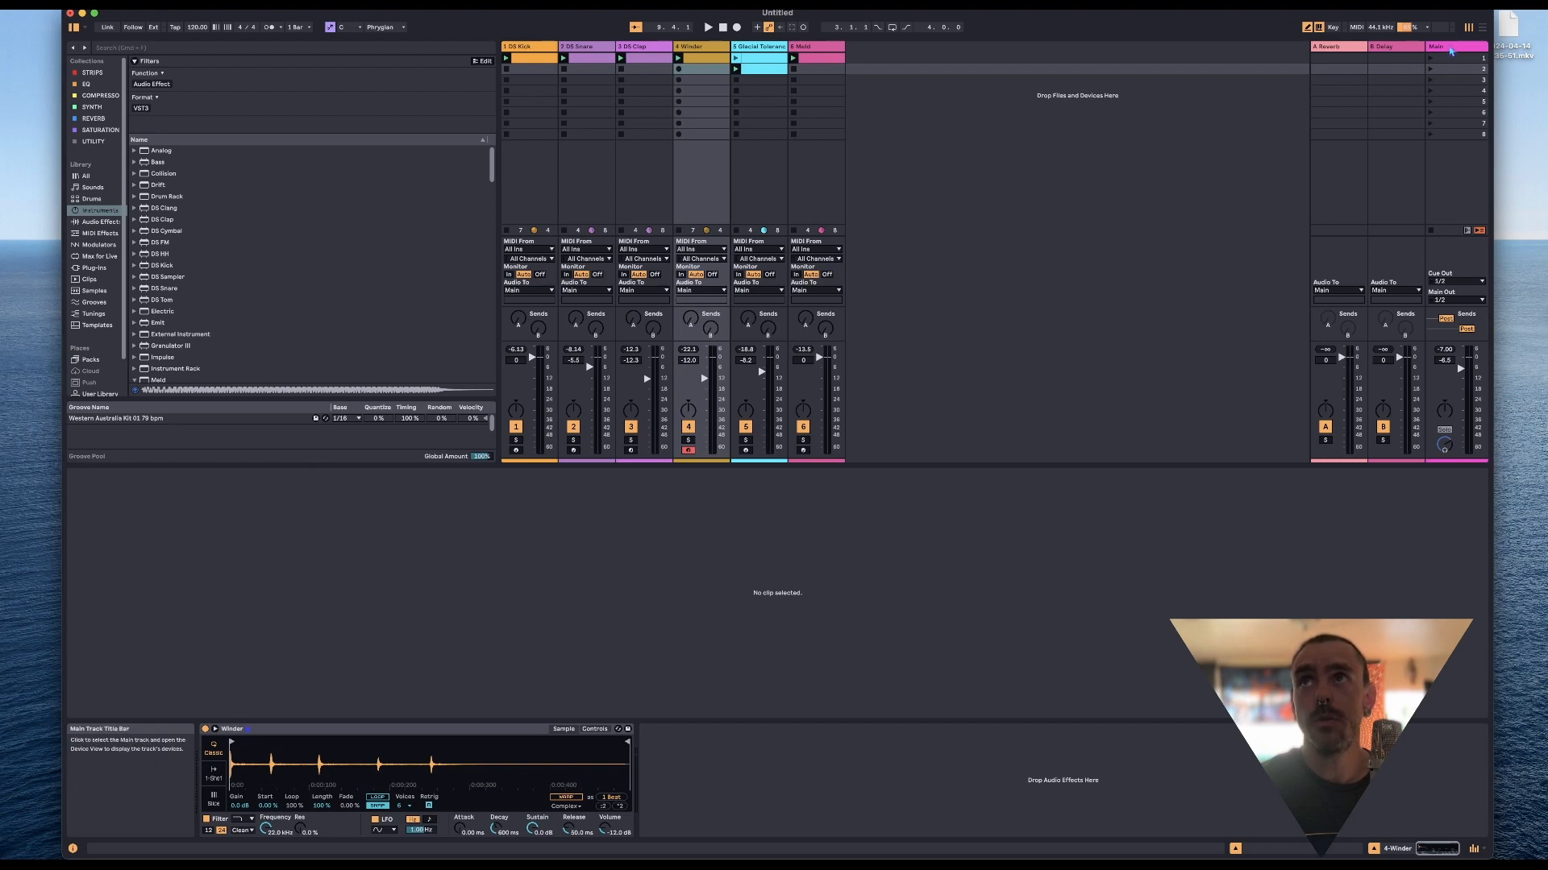
pyautogui.click(1451, 49)
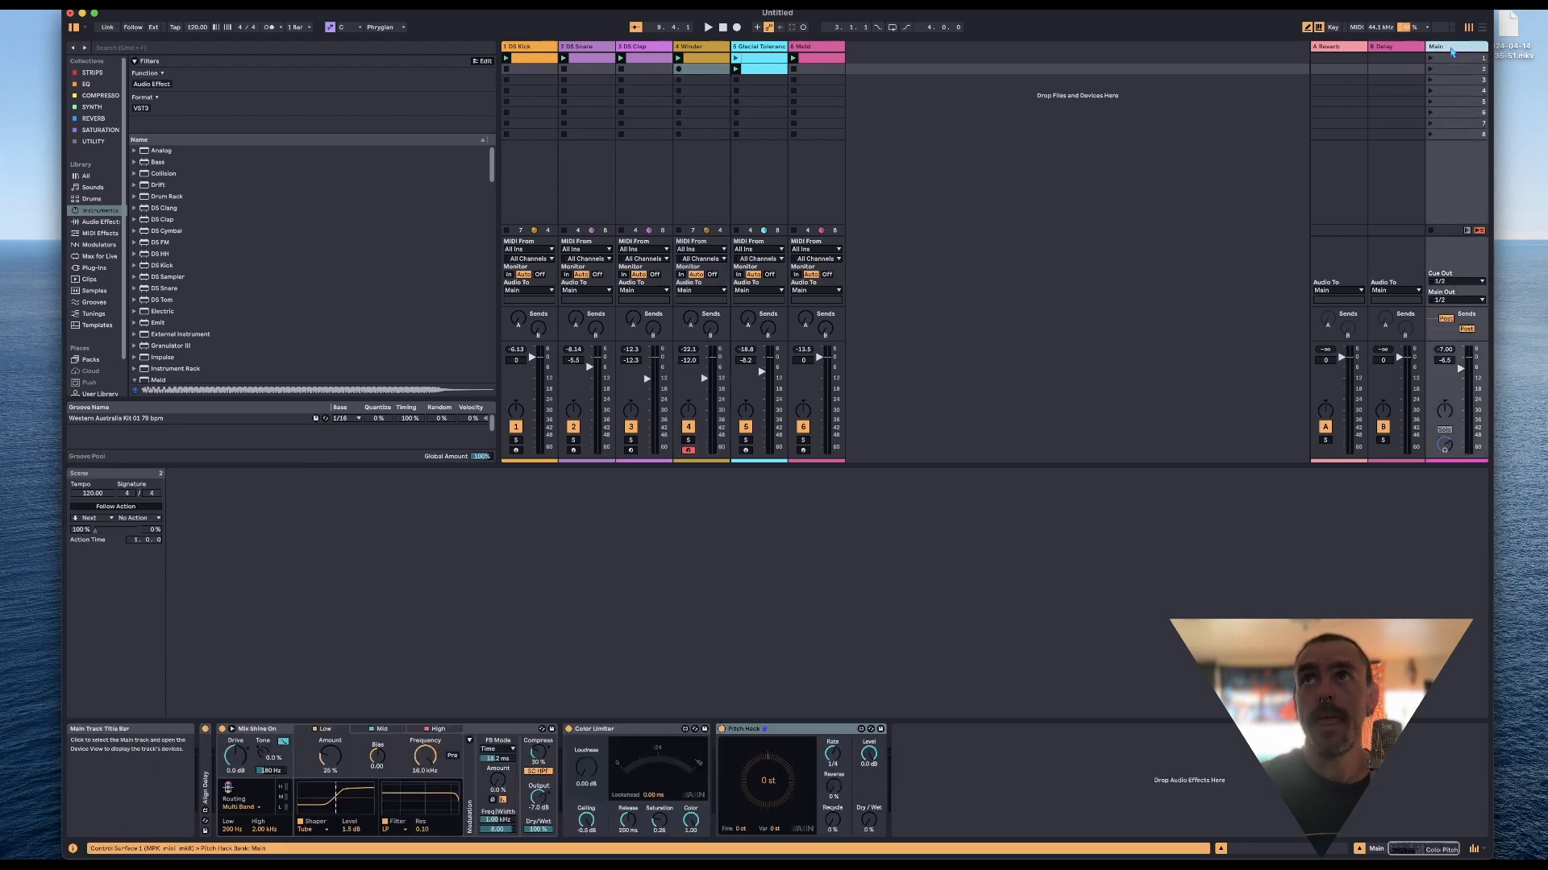
pyautogui.click(749, 734)
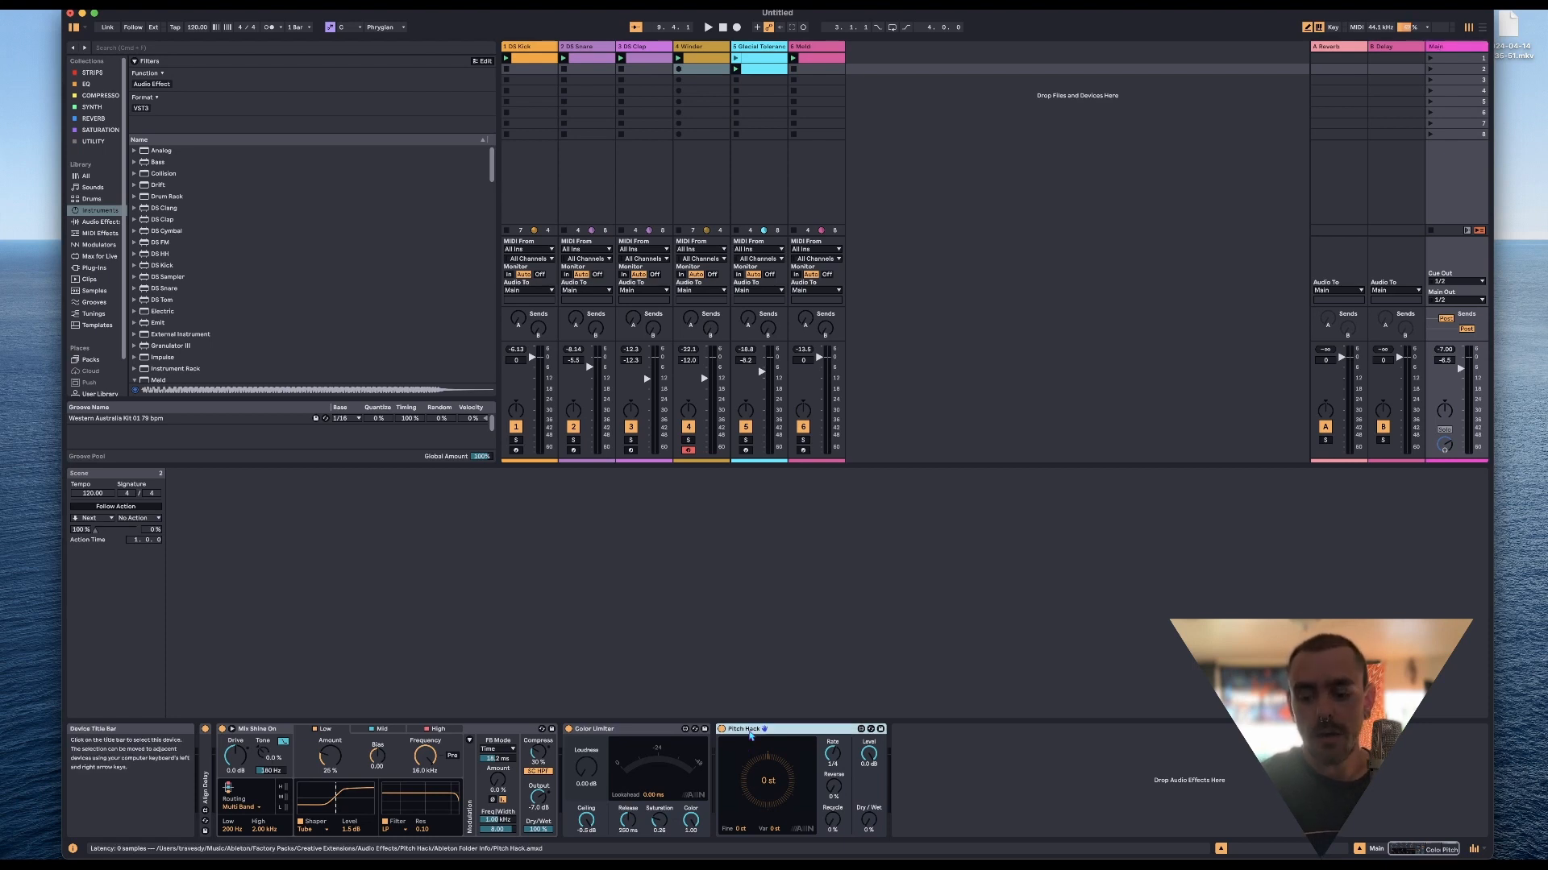
pyautogui.press('Delete')
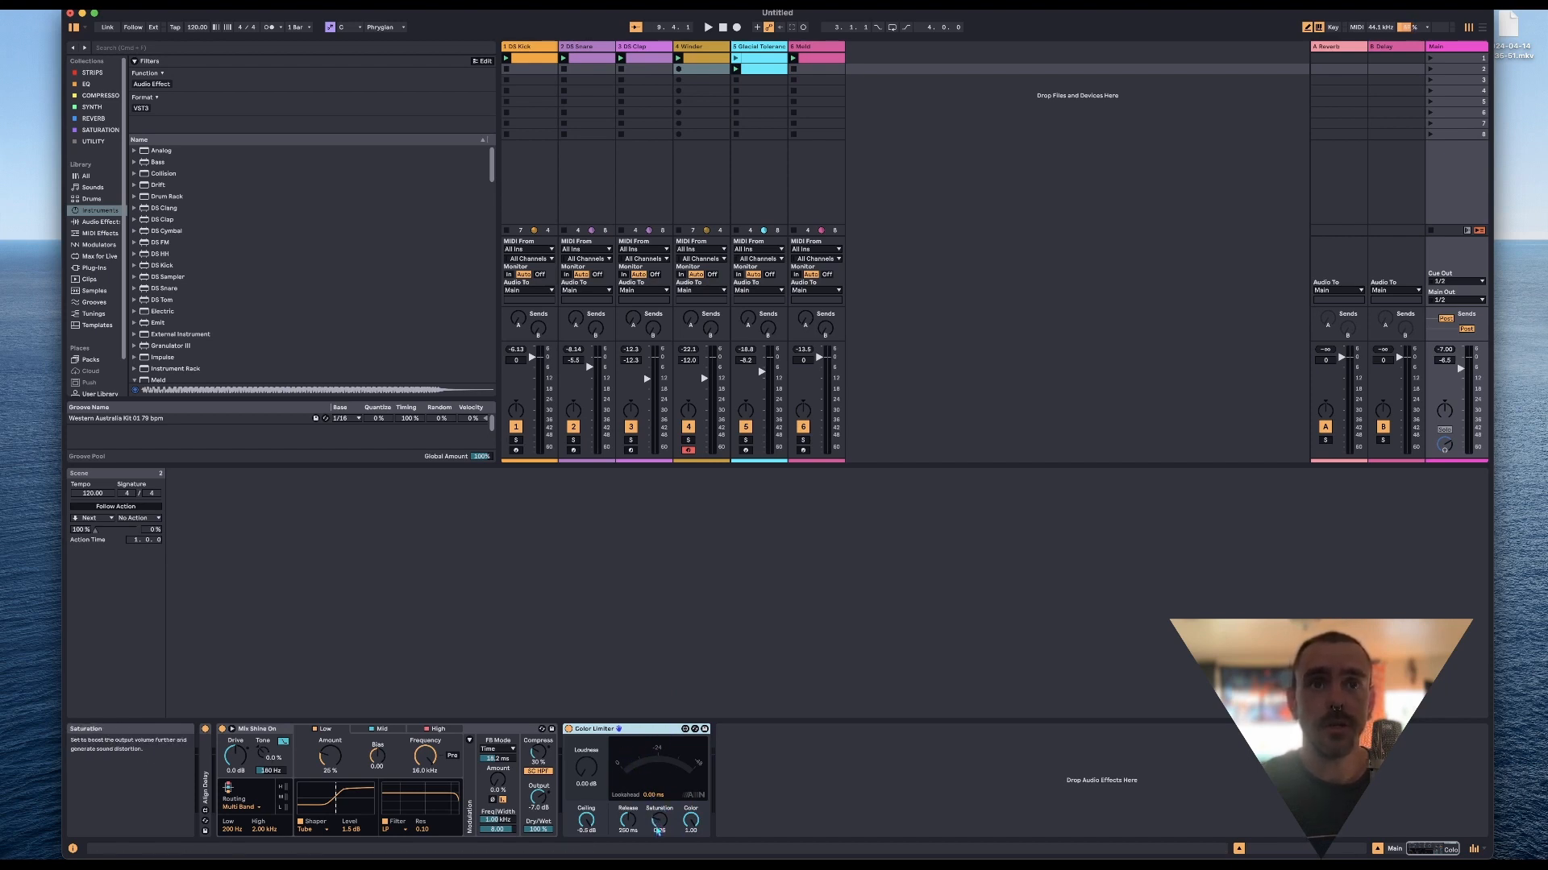
# Set the Color Limiter's Saturation to 0.43 on the Main track and play the set.
pyautogui.moveTo(659, 819); pyautogui.dragTo(658, 806)
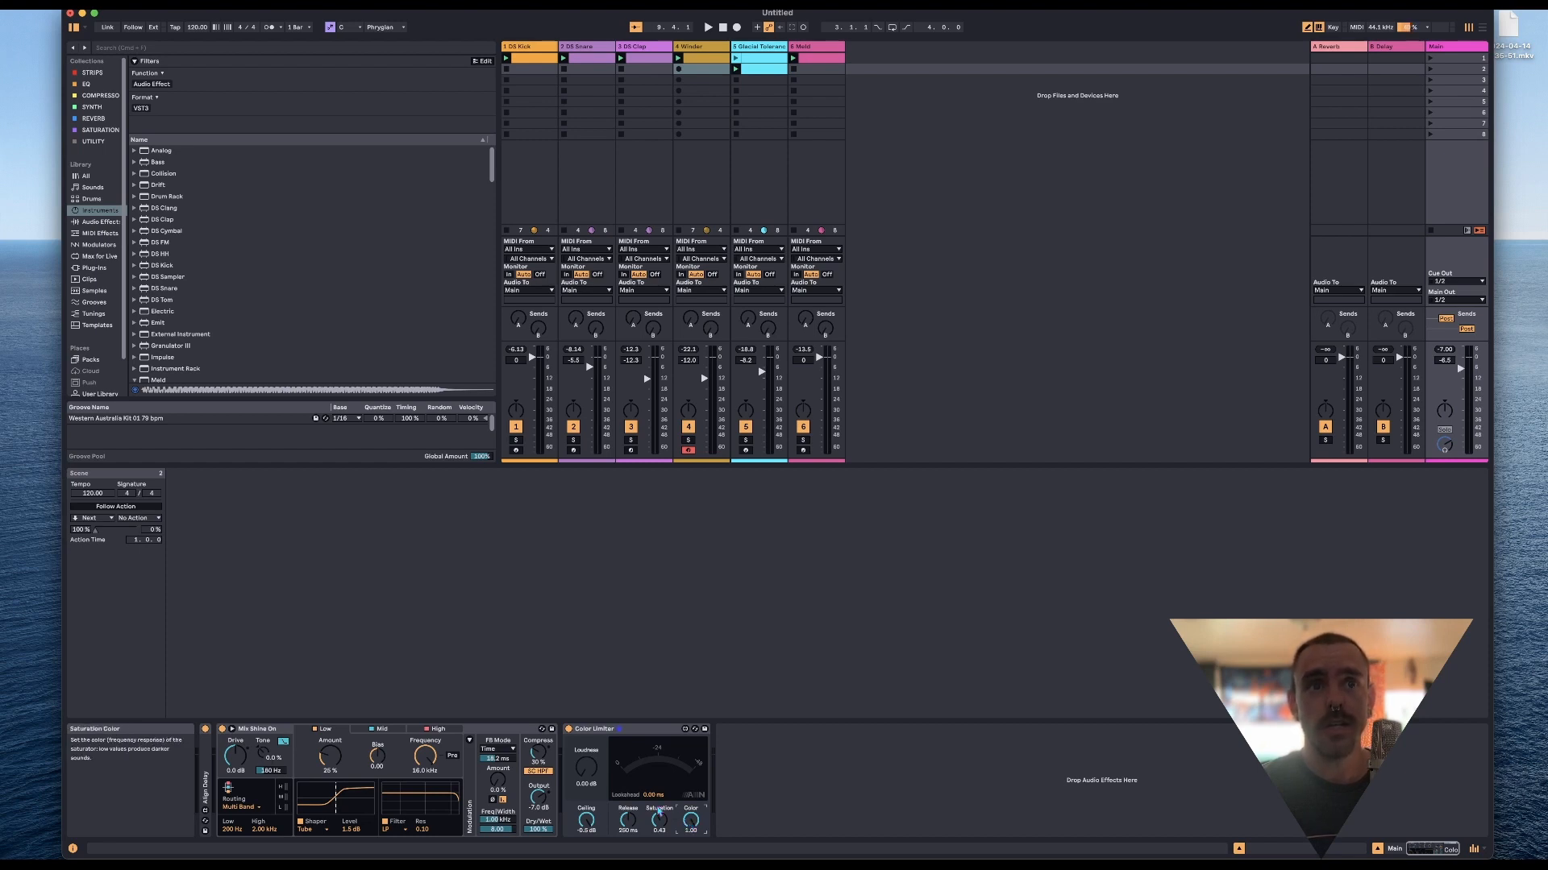
pyautogui.press('space')
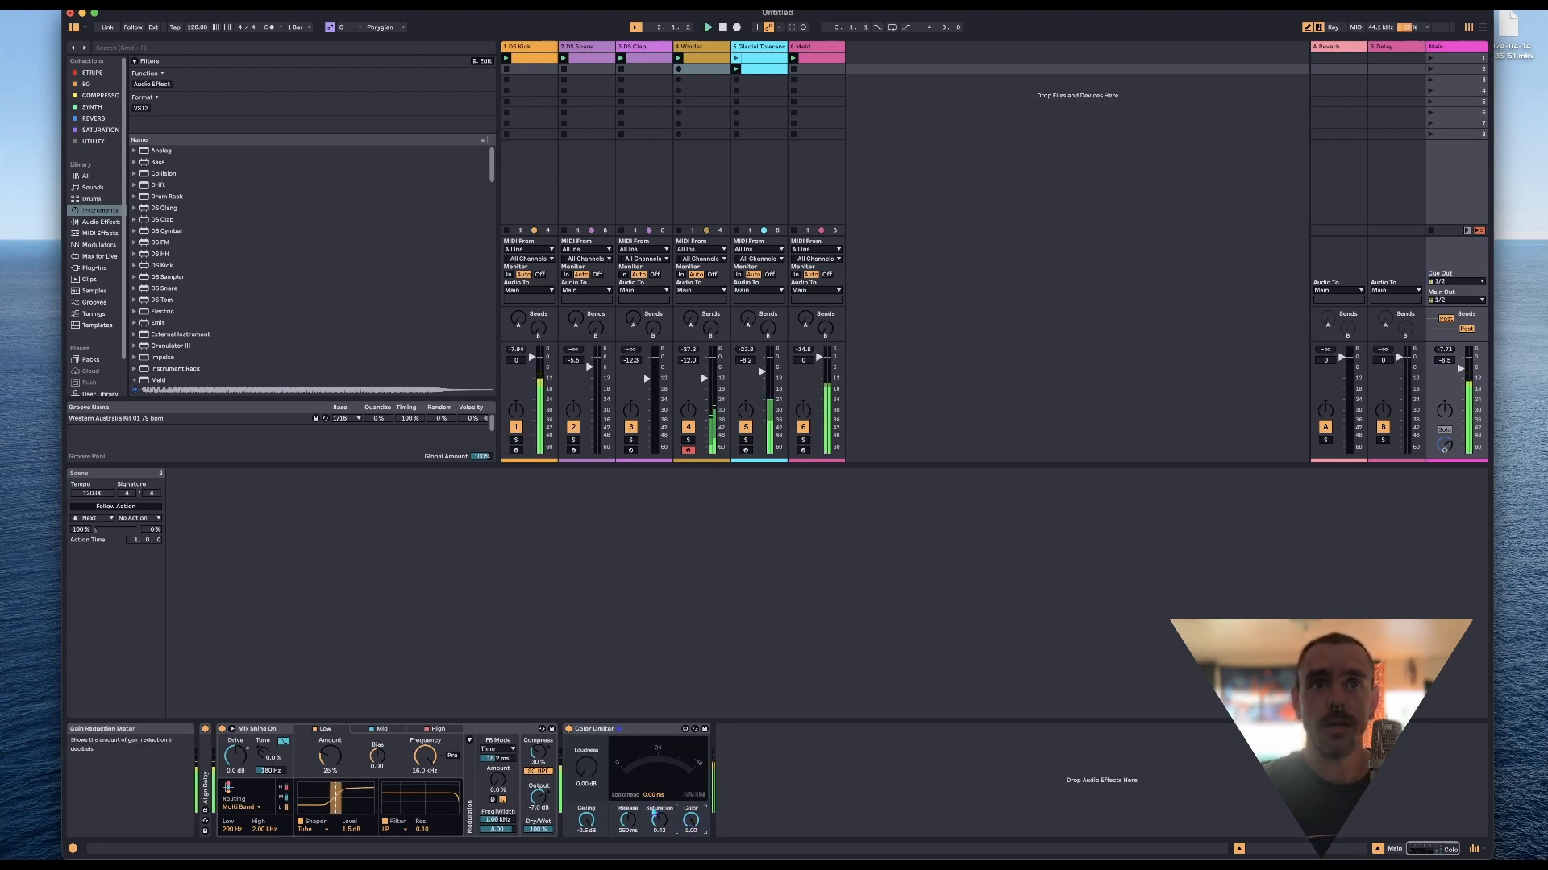
# Set the Color Limiter's Saturation to 1.00 and its Color to 0.70 on the Main track.
pyautogui.moveTo(659, 820); pyautogui.dragTo(659, 737)
pyautogui.moveTo(691, 819)
pyautogui.mouseDown()
pyautogui.moveTo(690, 869)
pyautogui.moveTo(691, 812)
pyautogui.mouseUp()
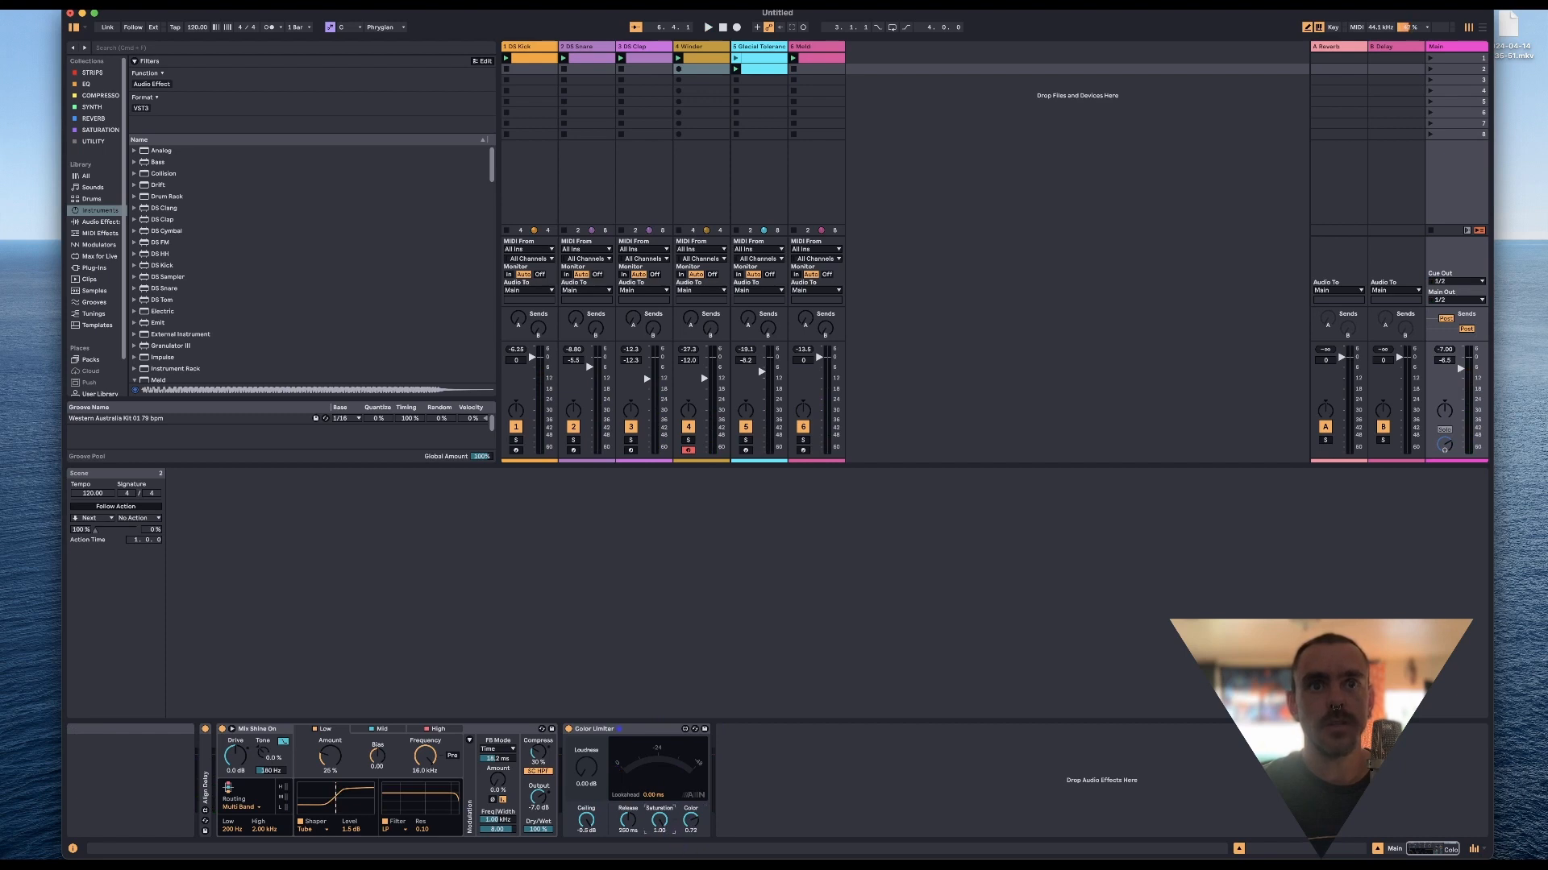
# Select the Mix Shine On device and browse the Roar presets available for swapping it.
pyautogui.click(268, 739)
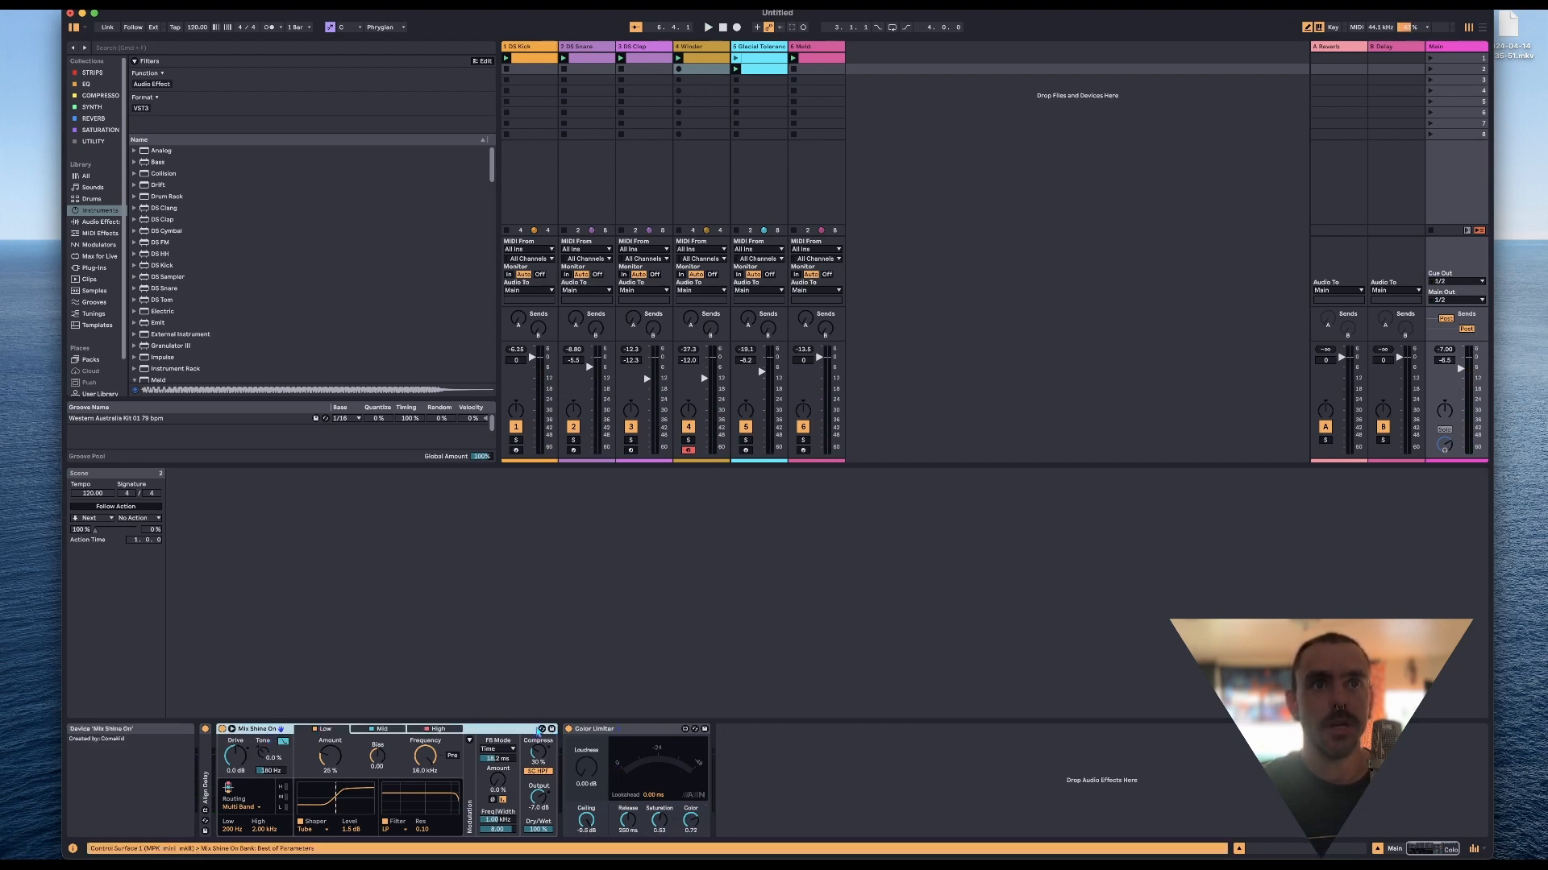
pyautogui.click(541, 729)
pyautogui.scroll(15, 245, 215)
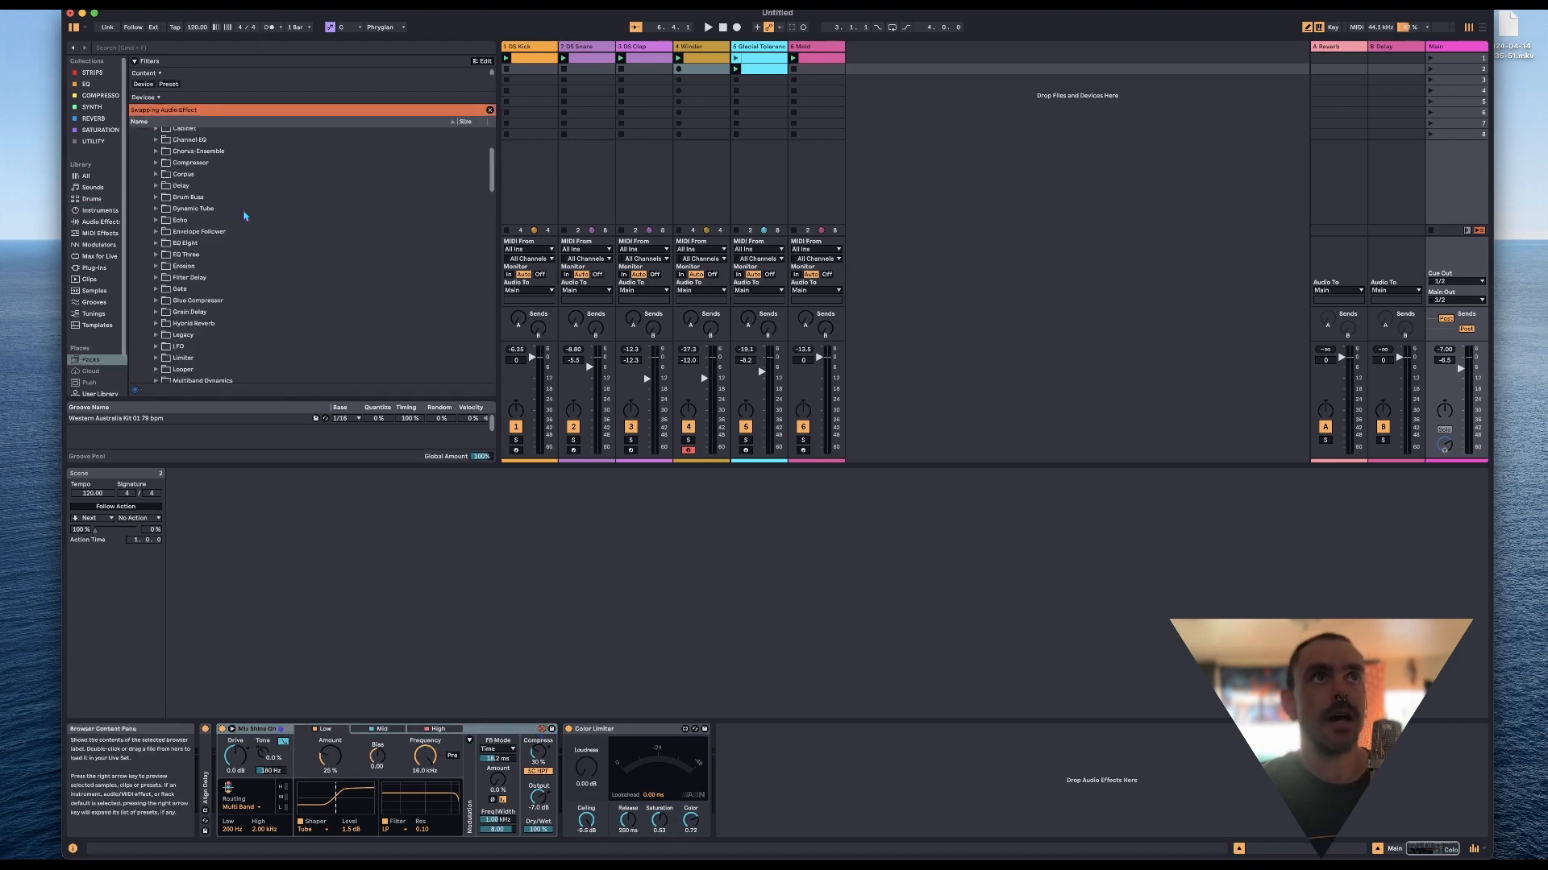
pyautogui.scroll(-8, 245, 215)
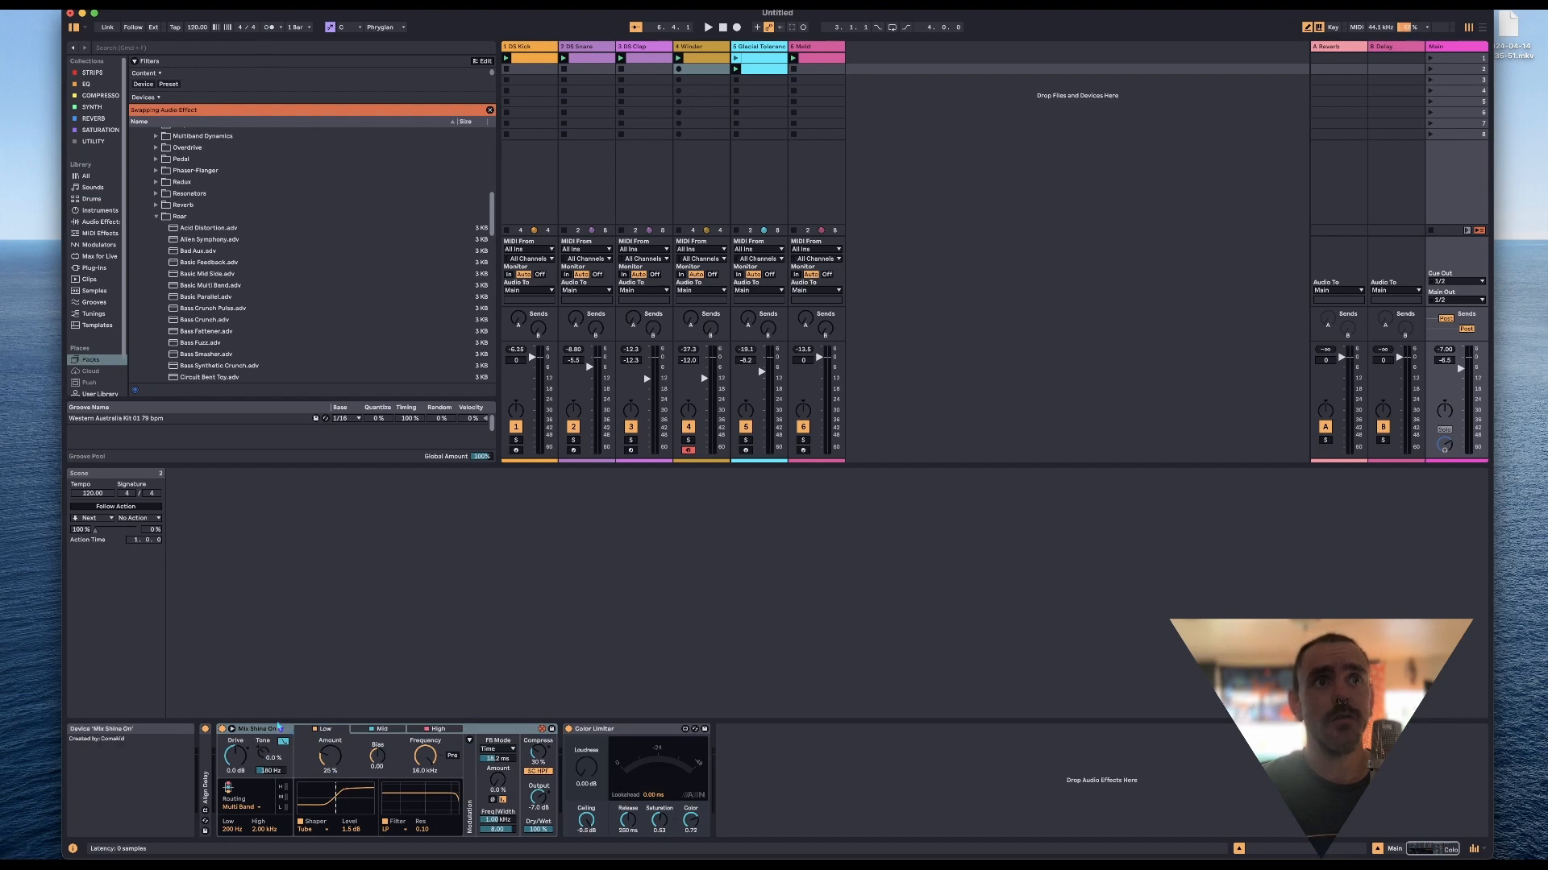
# Try the Mid Side and Feedback routing modes on Mix Shine On, and return it to Multi Band.
pyautogui.click(242, 809)
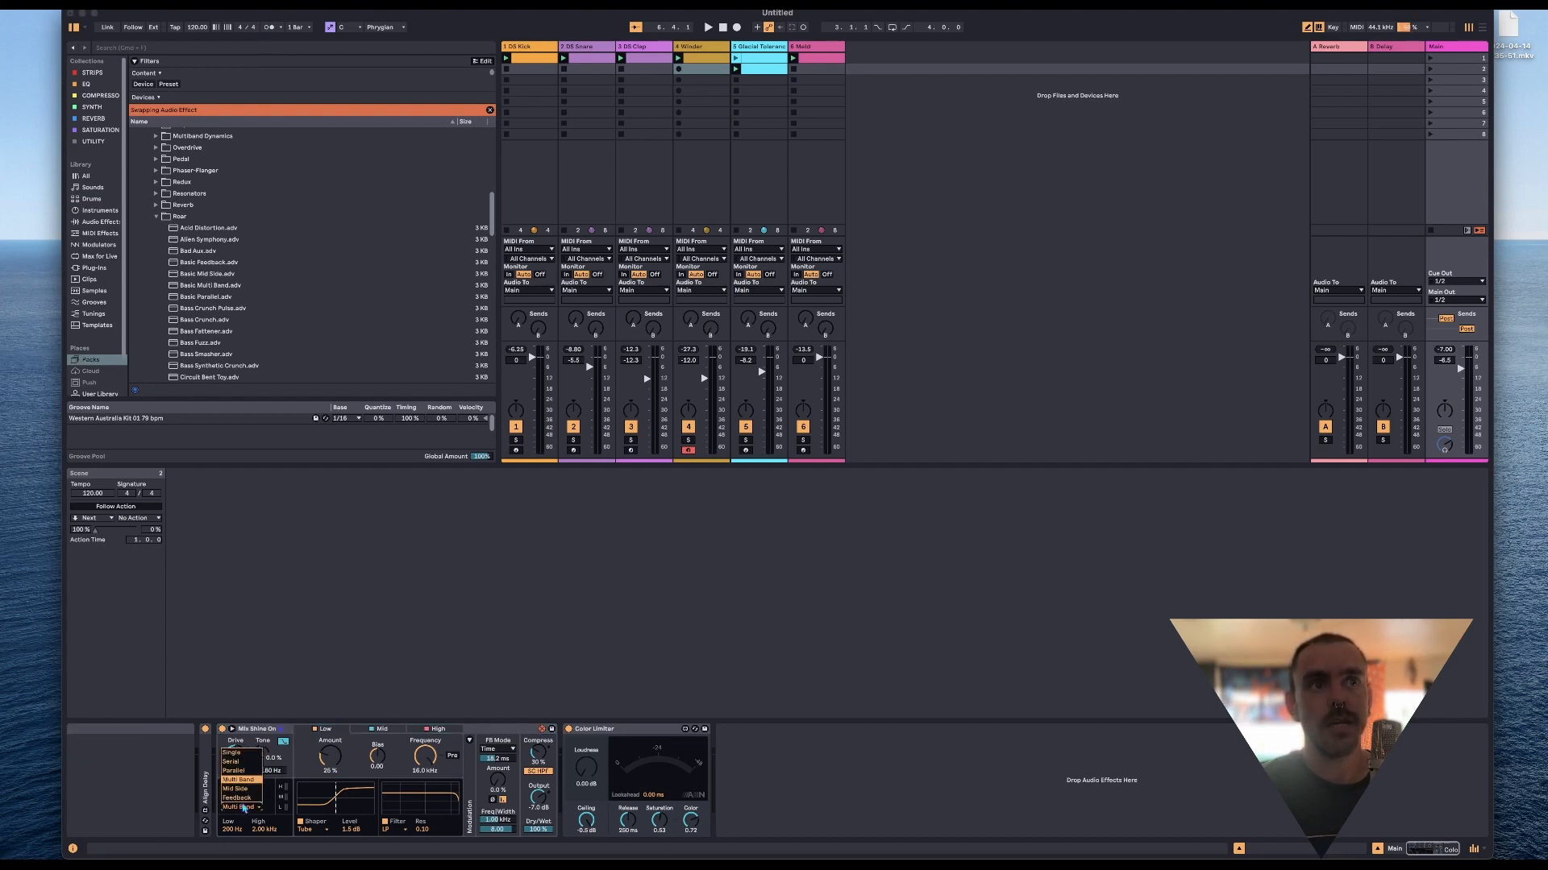
pyautogui.click(243, 789)
pyautogui.click(245, 806)
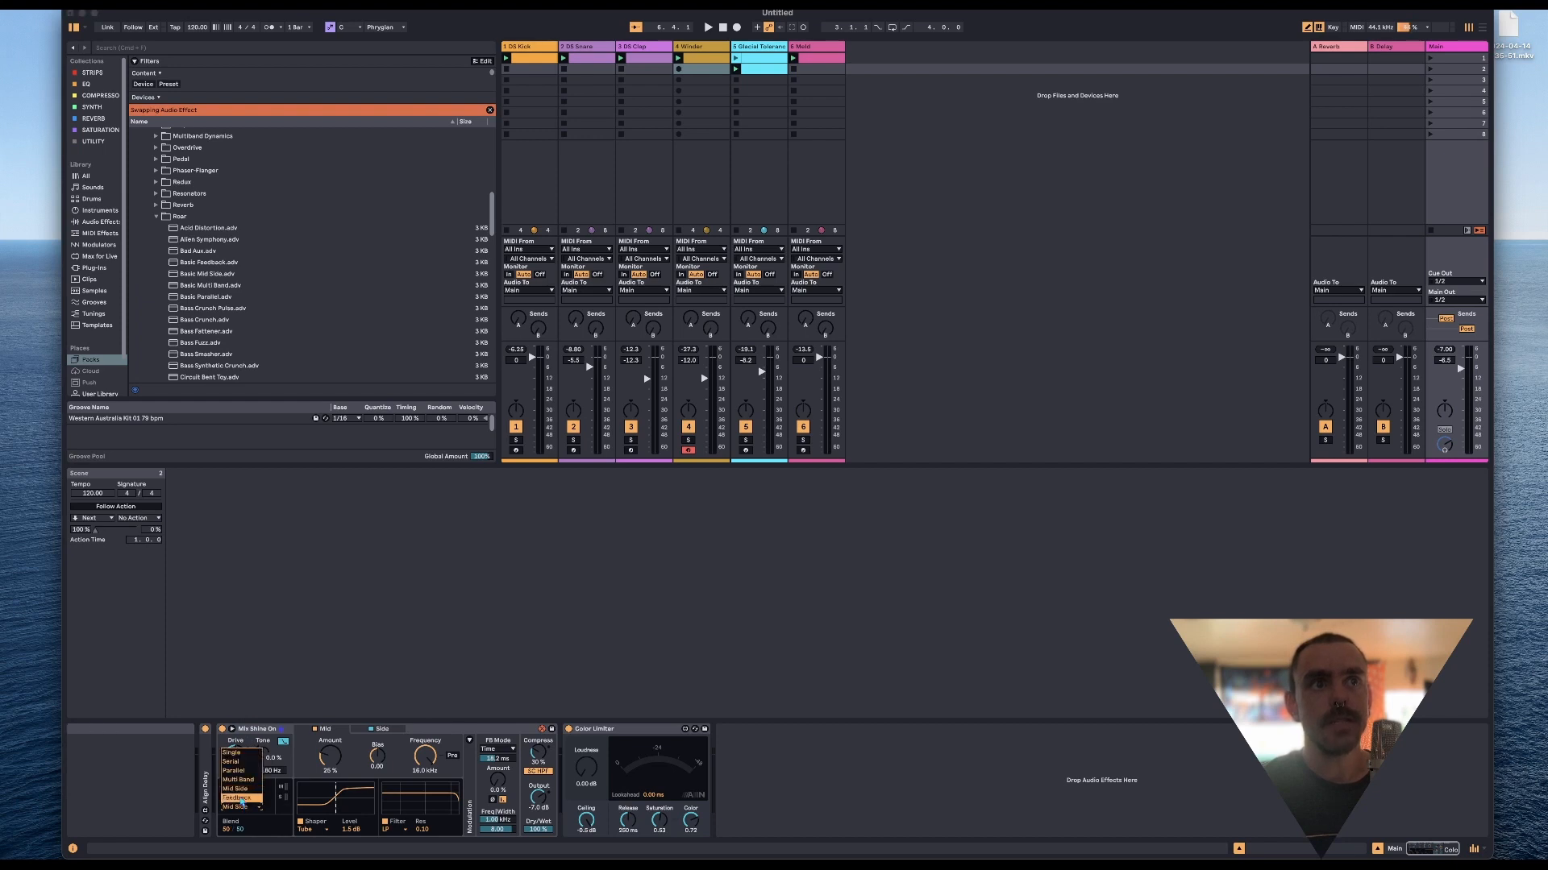
pyautogui.click(237, 798)
pyautogui.click(241, 806)
pyautogui.click(239, 781)
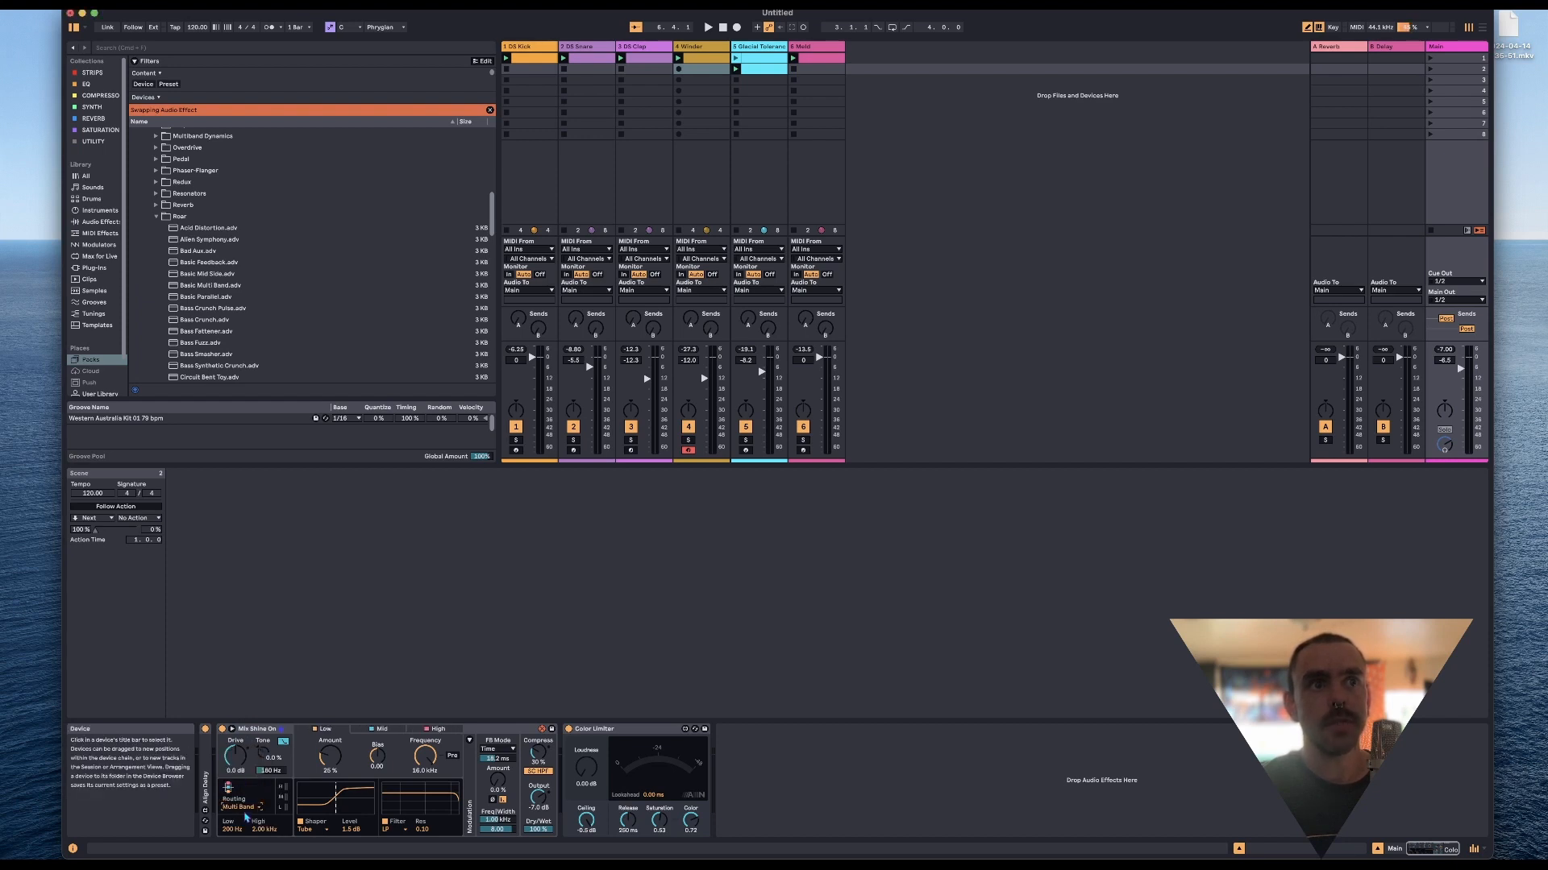
# Try the Parallel, Serial and Single routing modes on Mix Shine On, ending back on Multi Band.
pyautogui.click(244, 807)
pyautogui.click(238, 771)
pyautogui.click(248, 803)
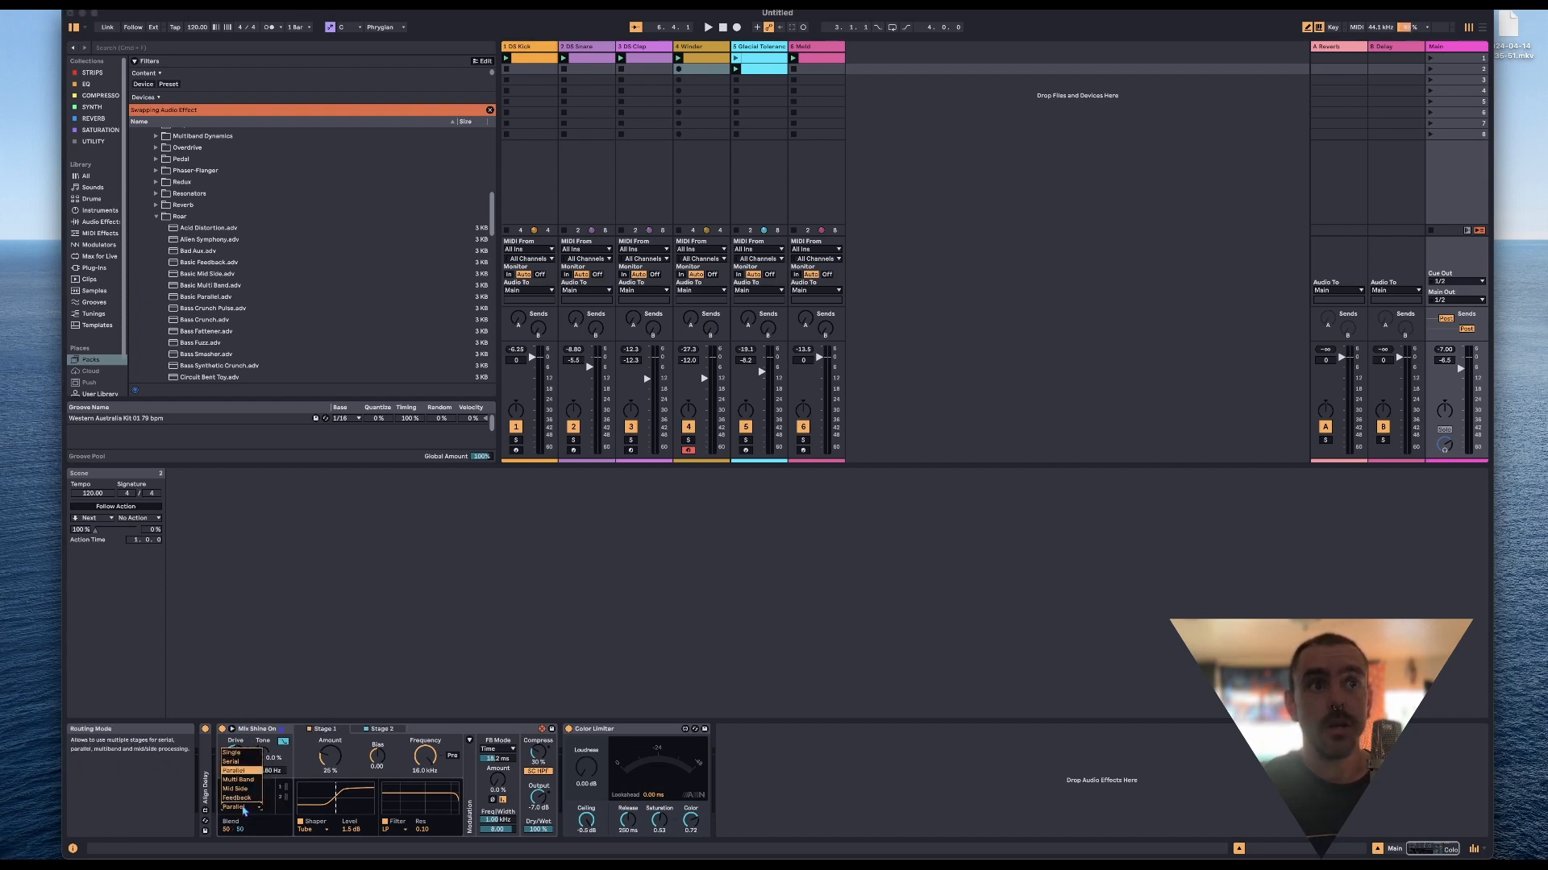
pyautogui.click(239, 753)
pyautogui.click(243, 807)
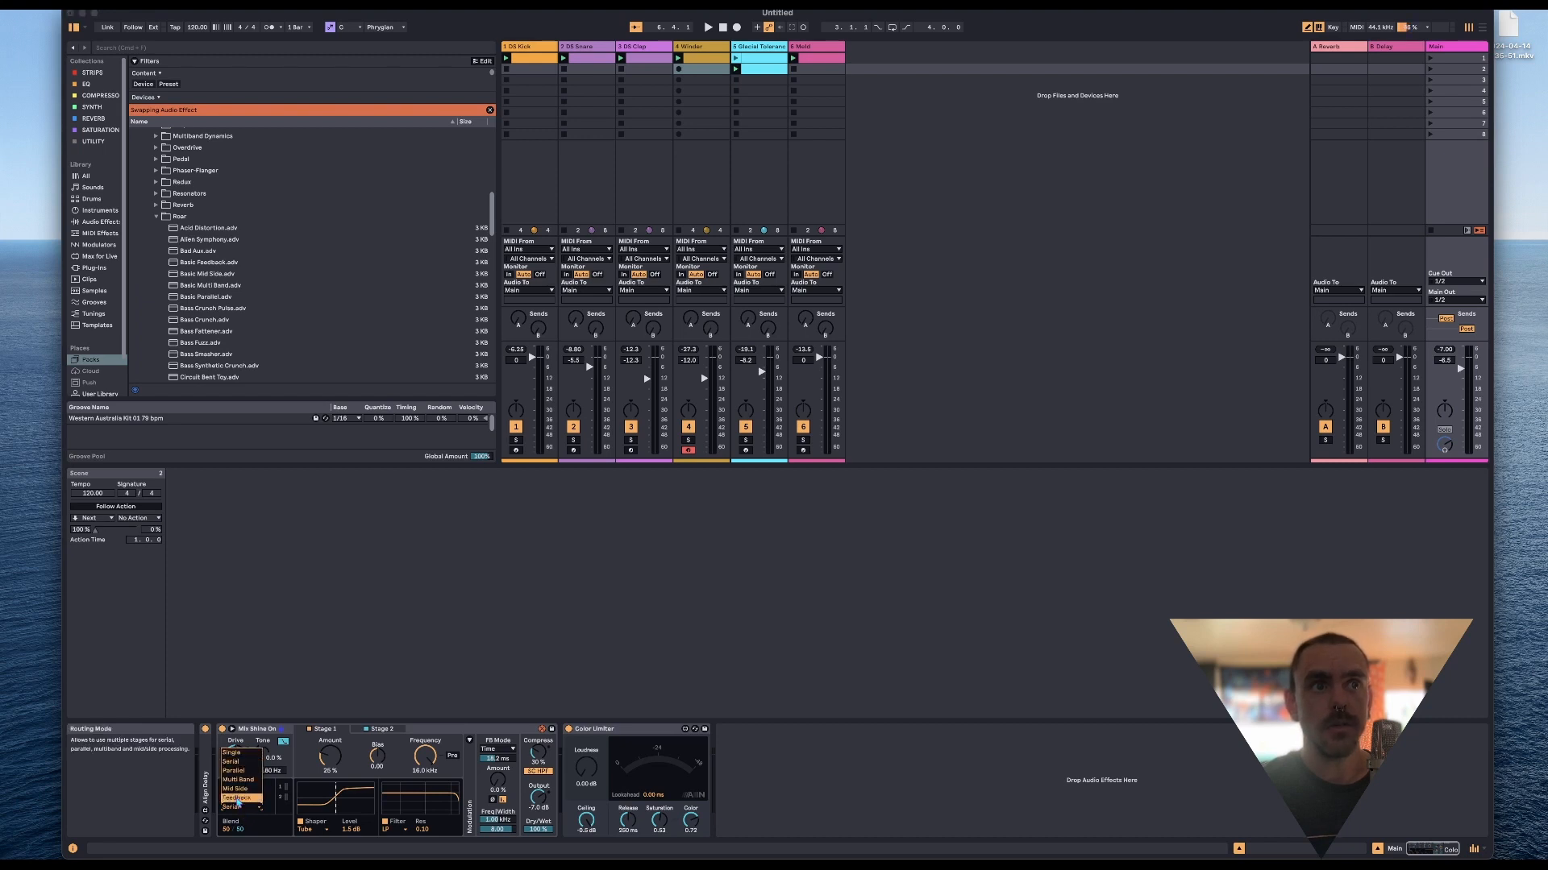
pyautogui.click(240, 752)
pyautogui.click(243, 807)
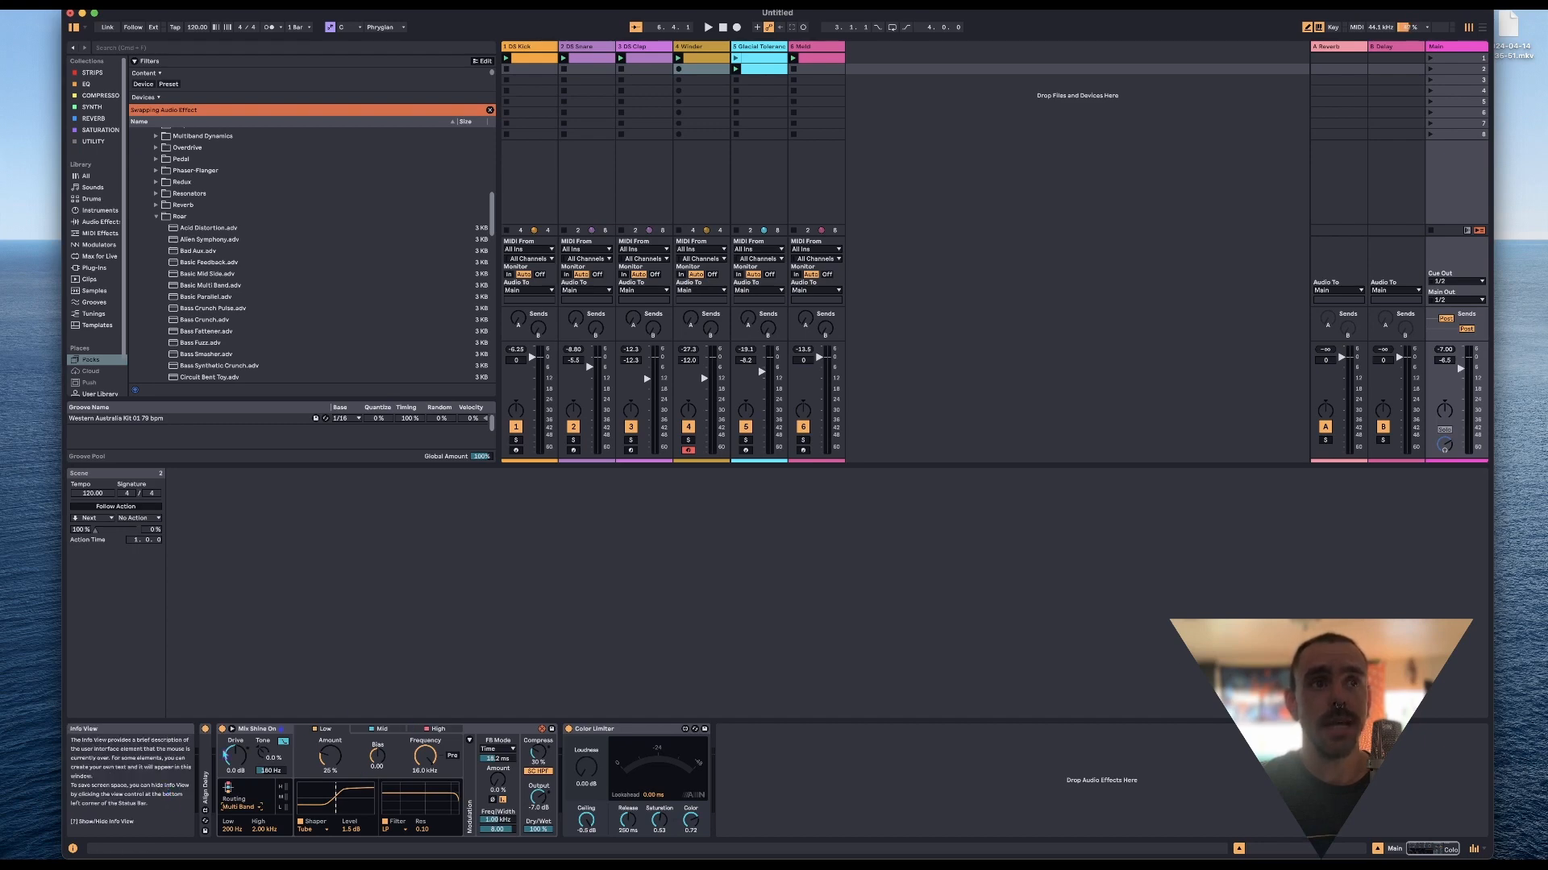
# Examine Mix Shine On's expanded view, collapse it, and look through its gain stages in the compact view.
pyautogui.click(232, 729)
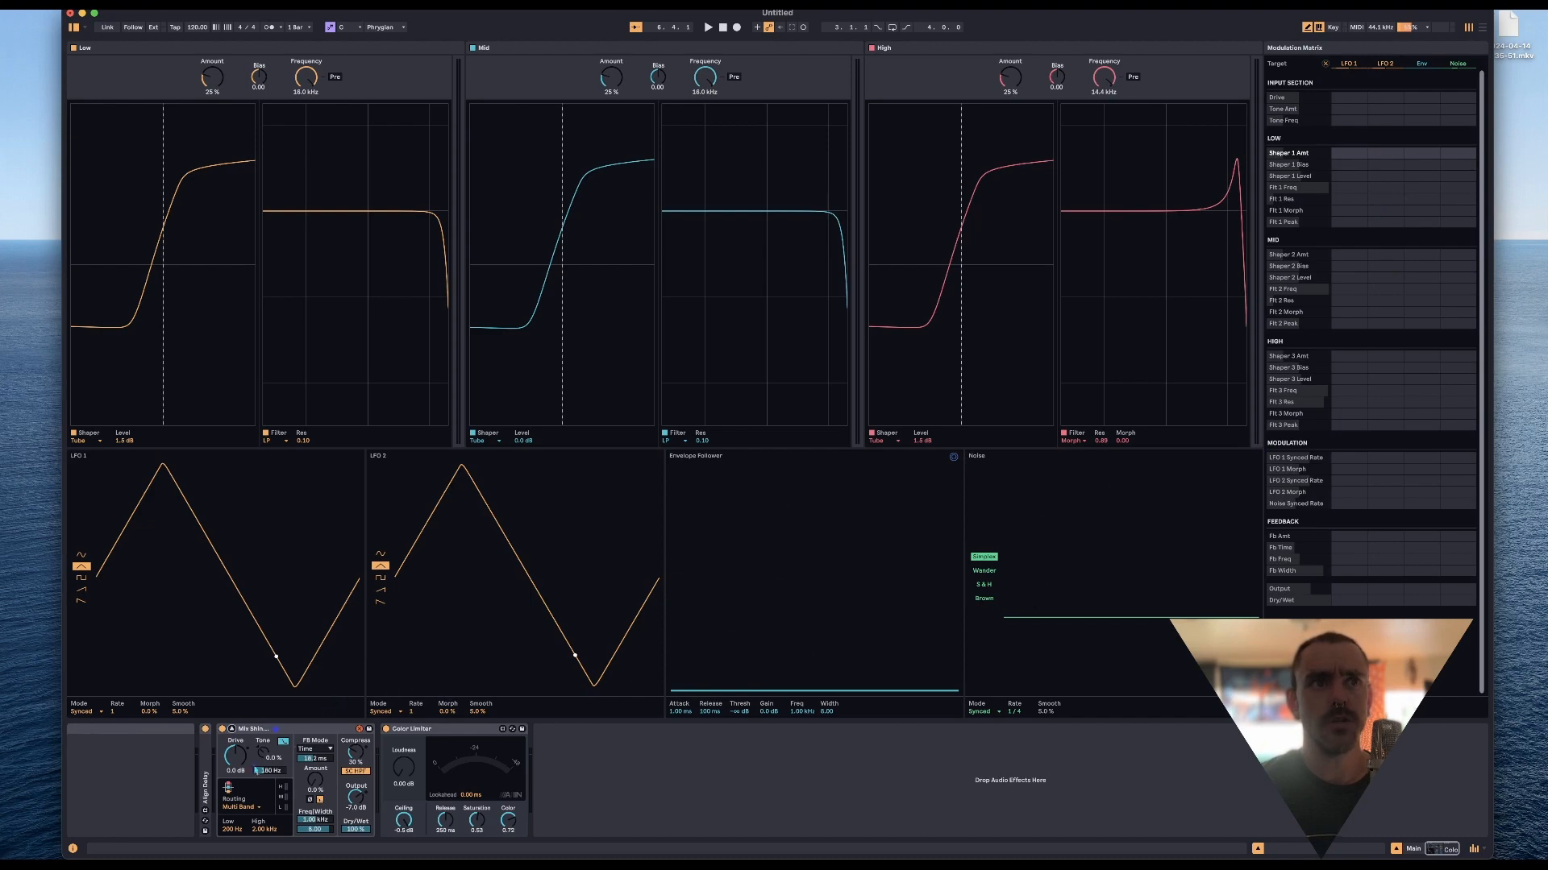
pyautogui.click(231, 730)
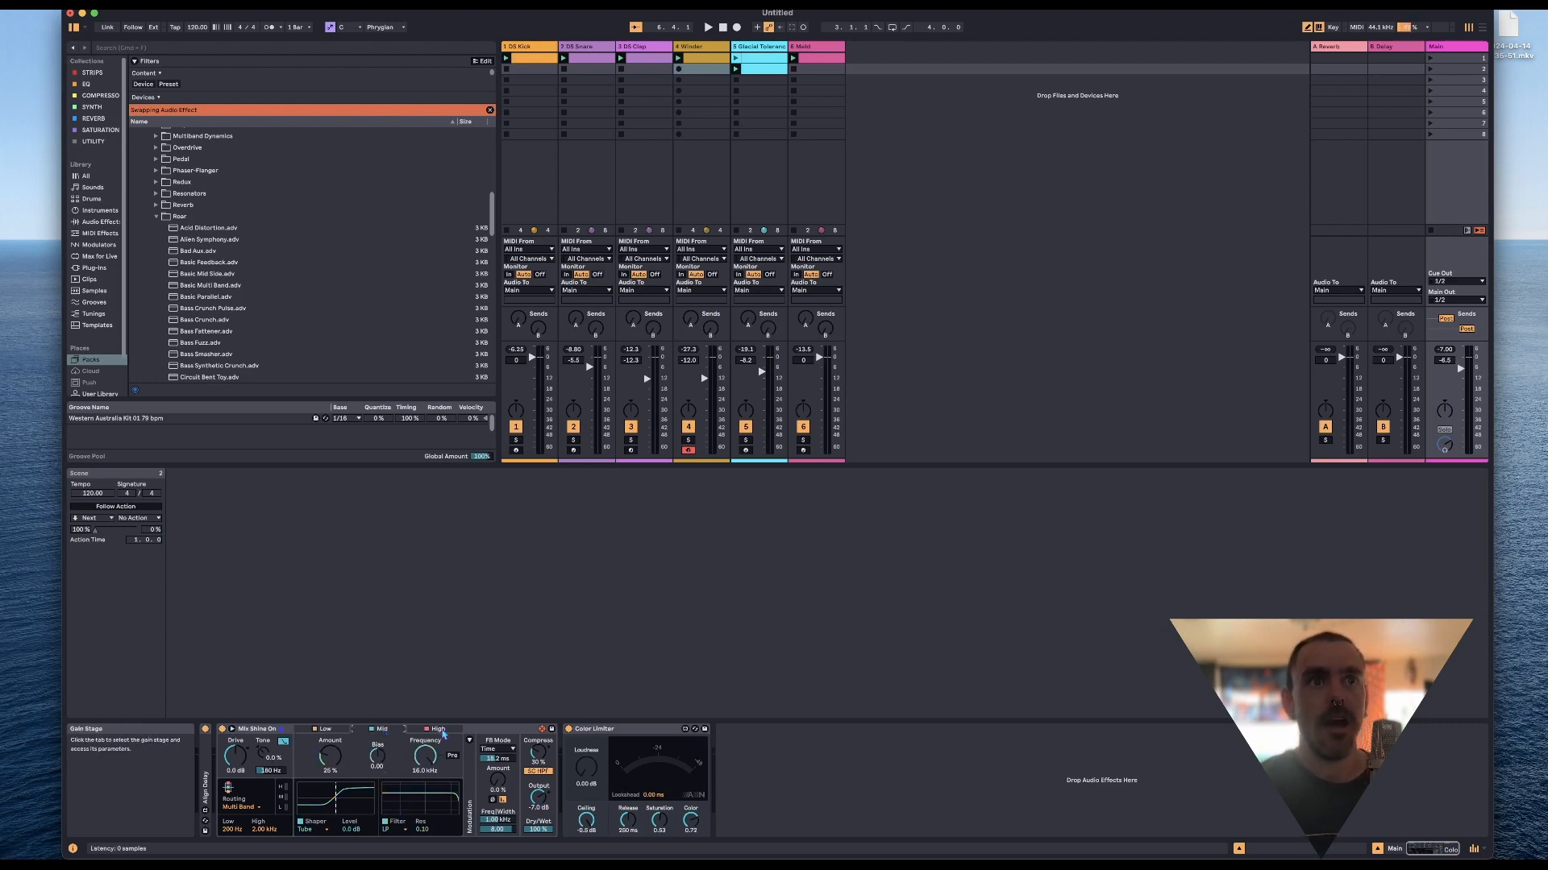
pyautogui.click(436, 730)
pyautogui.click(398, 731)
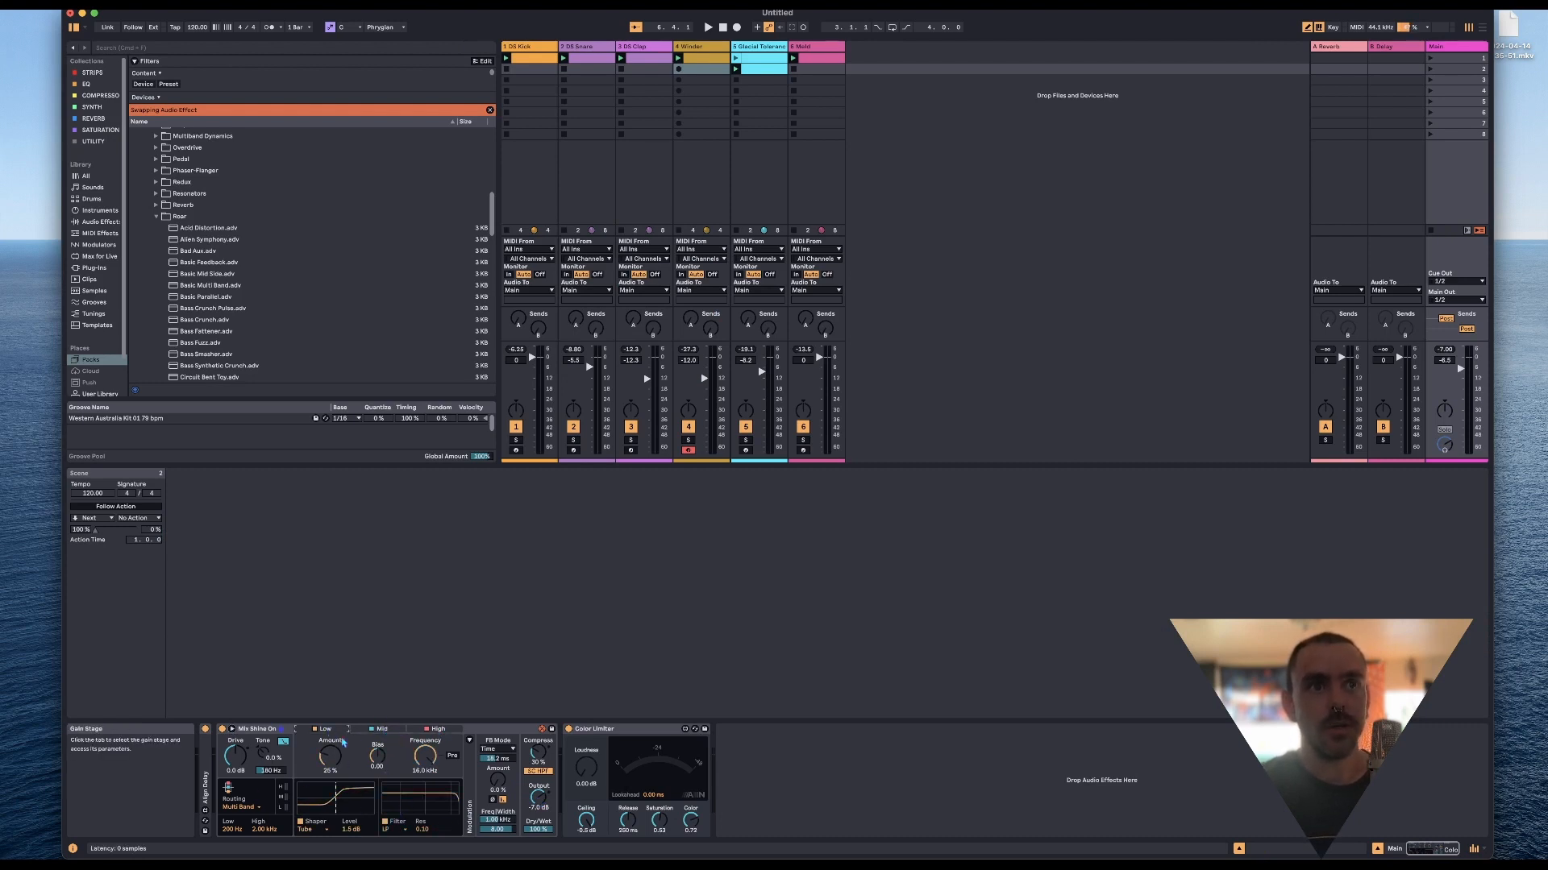
pyautogui.click(435, 730)
# Expand Mix Shine On and, during playback, set the shaper Amount to 51% for Low, 84% for Mid and 91% for High.
pyautogui.click(232, 729)
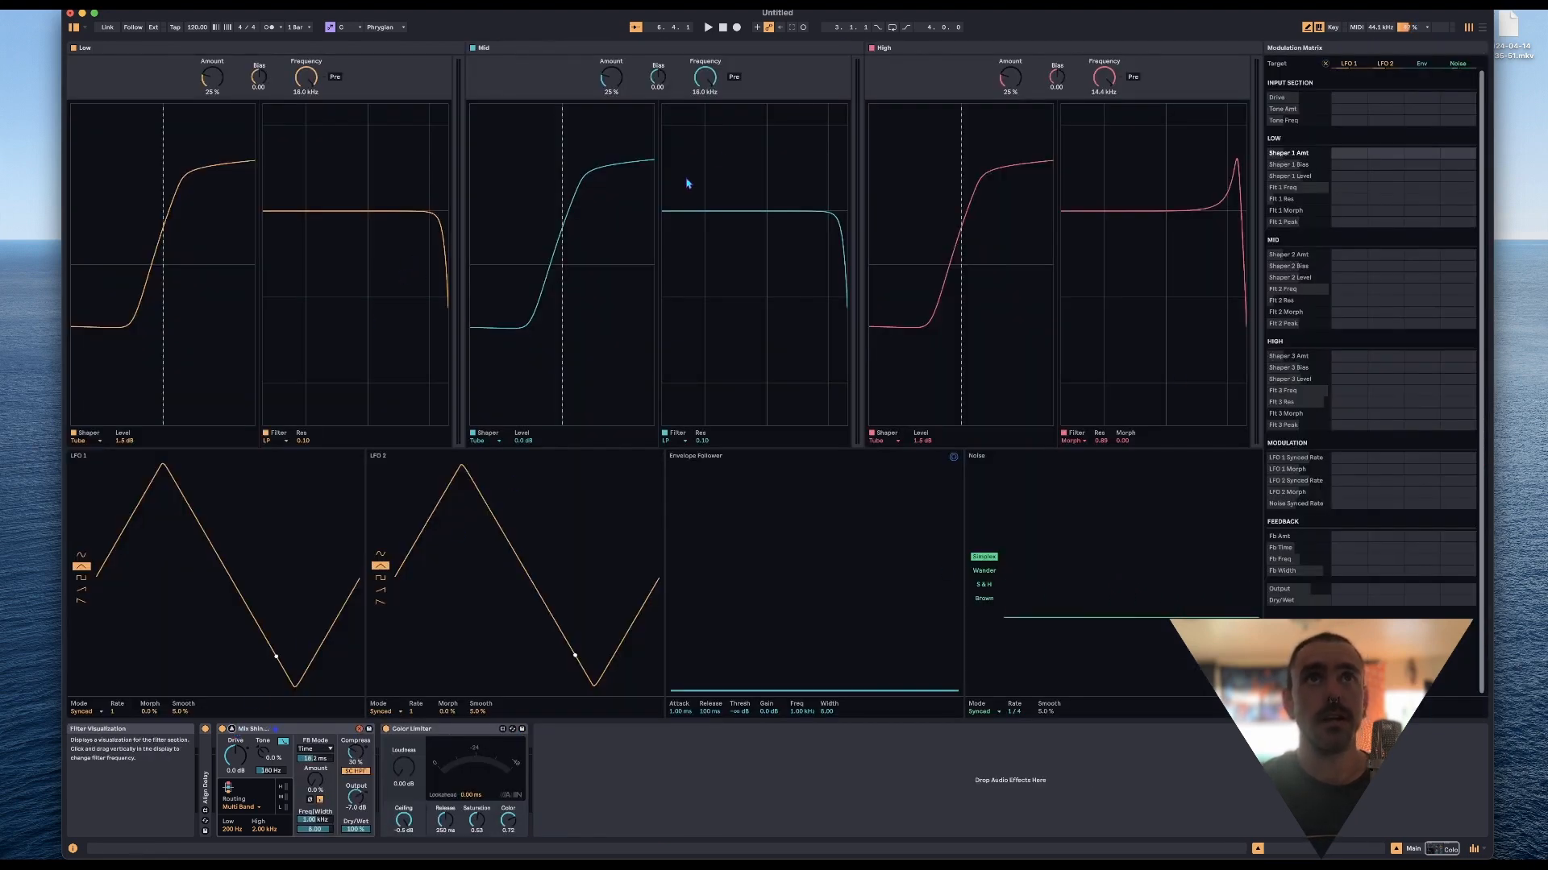
pyautogui.press('space')
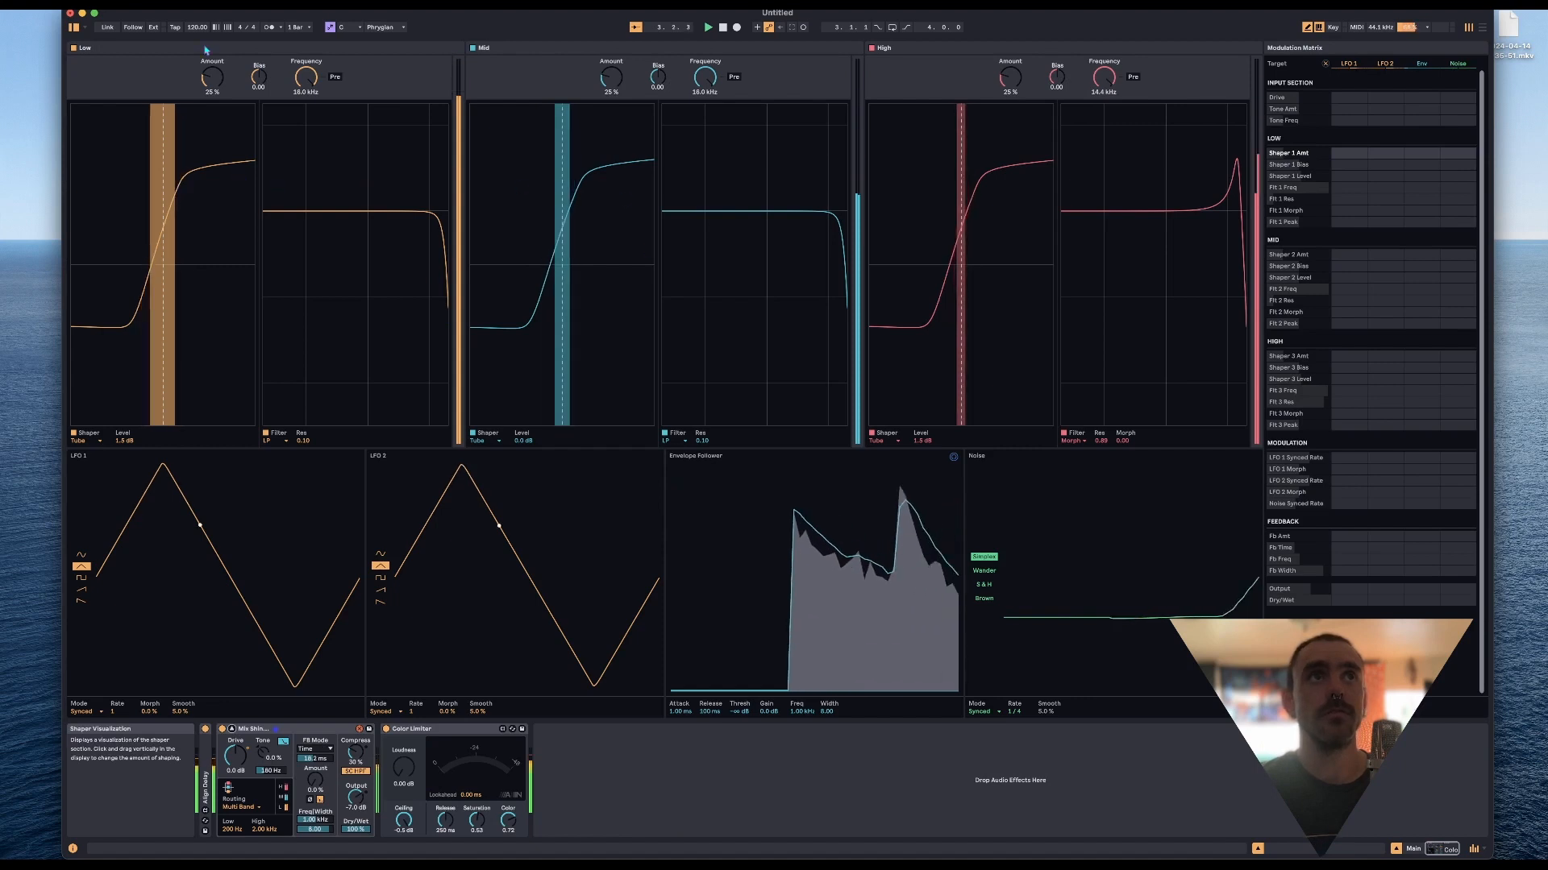
pyautogui.moveTo(212, 77); pyautogui.dragTo(212, 33)
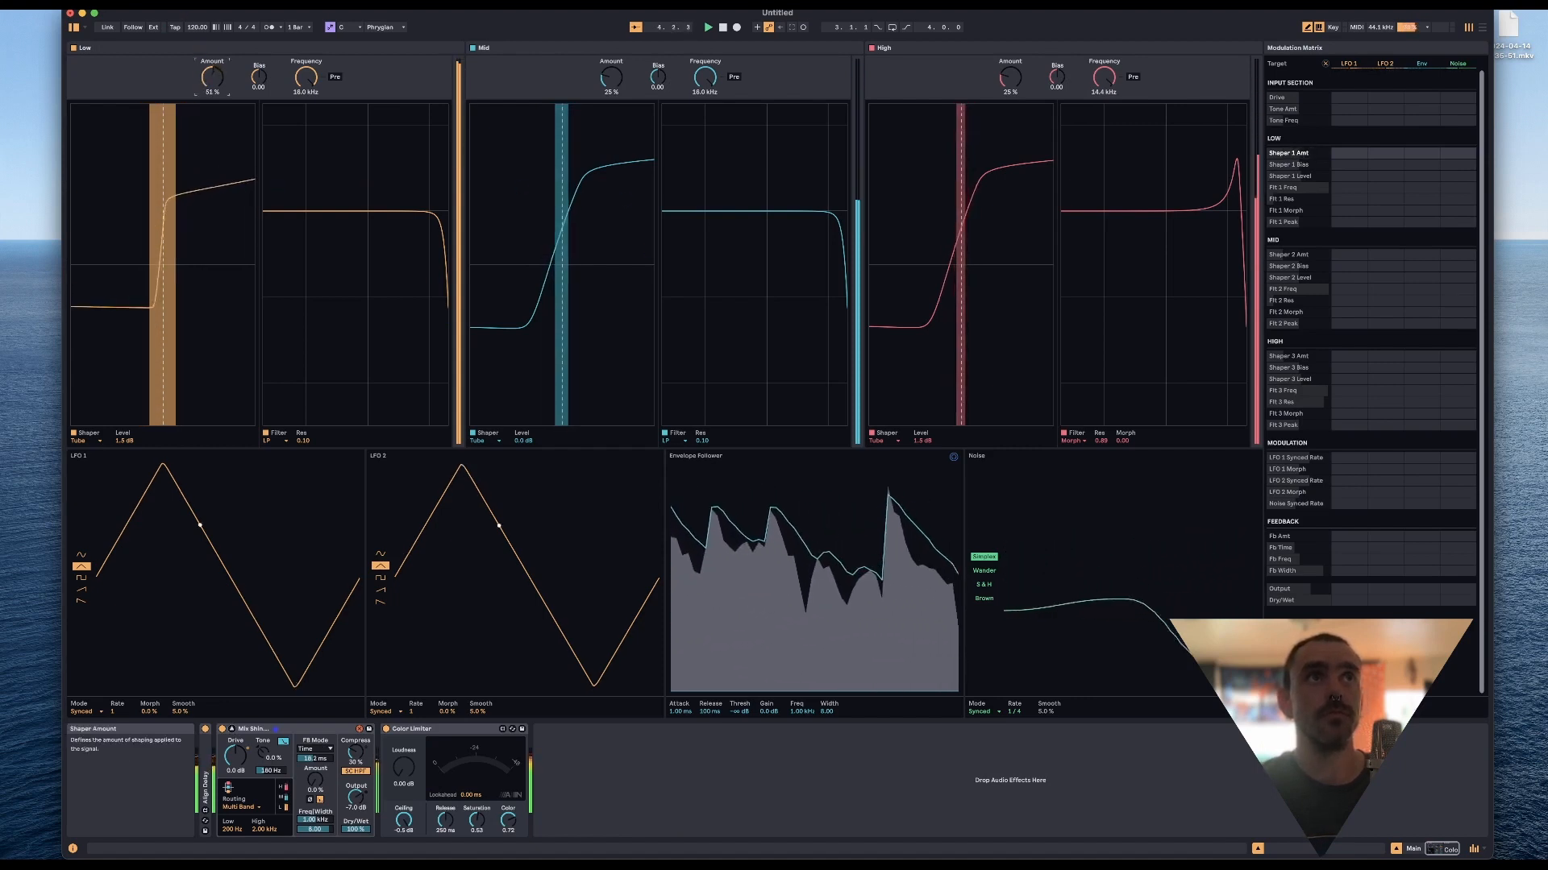
pyautogui.moveTo(610, 92); pyautogui.dragTo(610, 9)
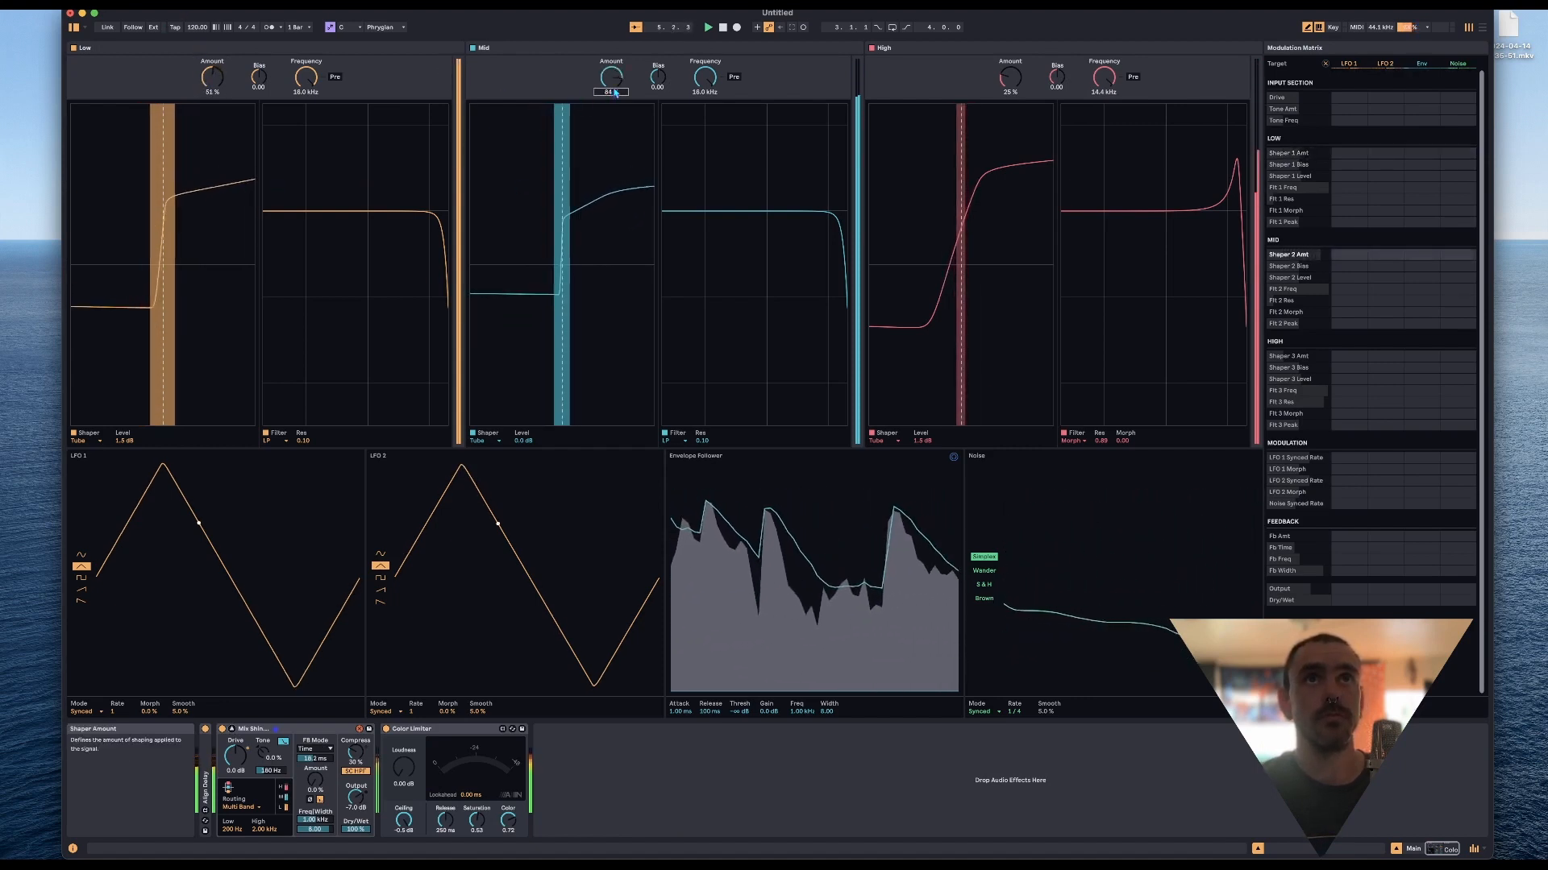
pyautogui.moveTo(1010, 83); pyautogui.dragTo(1013, 34)
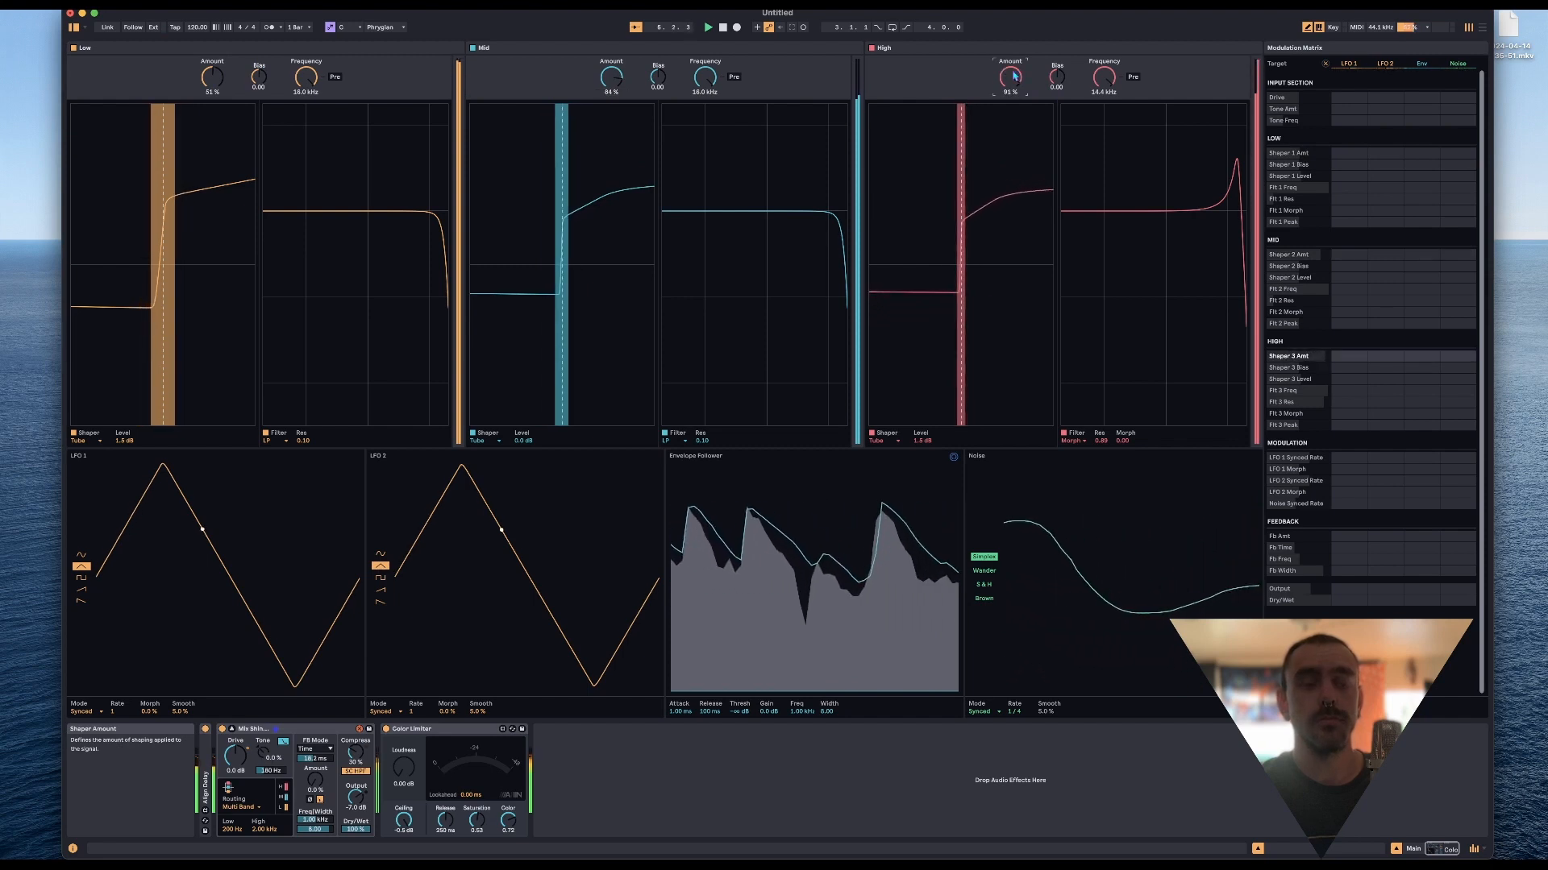
# Undo the three shaper Amount changes on the Low, Mid and High bands.
pyautogui.press('super+z')
pyautogui.press('super+z')
pyautogui.press('super+z')
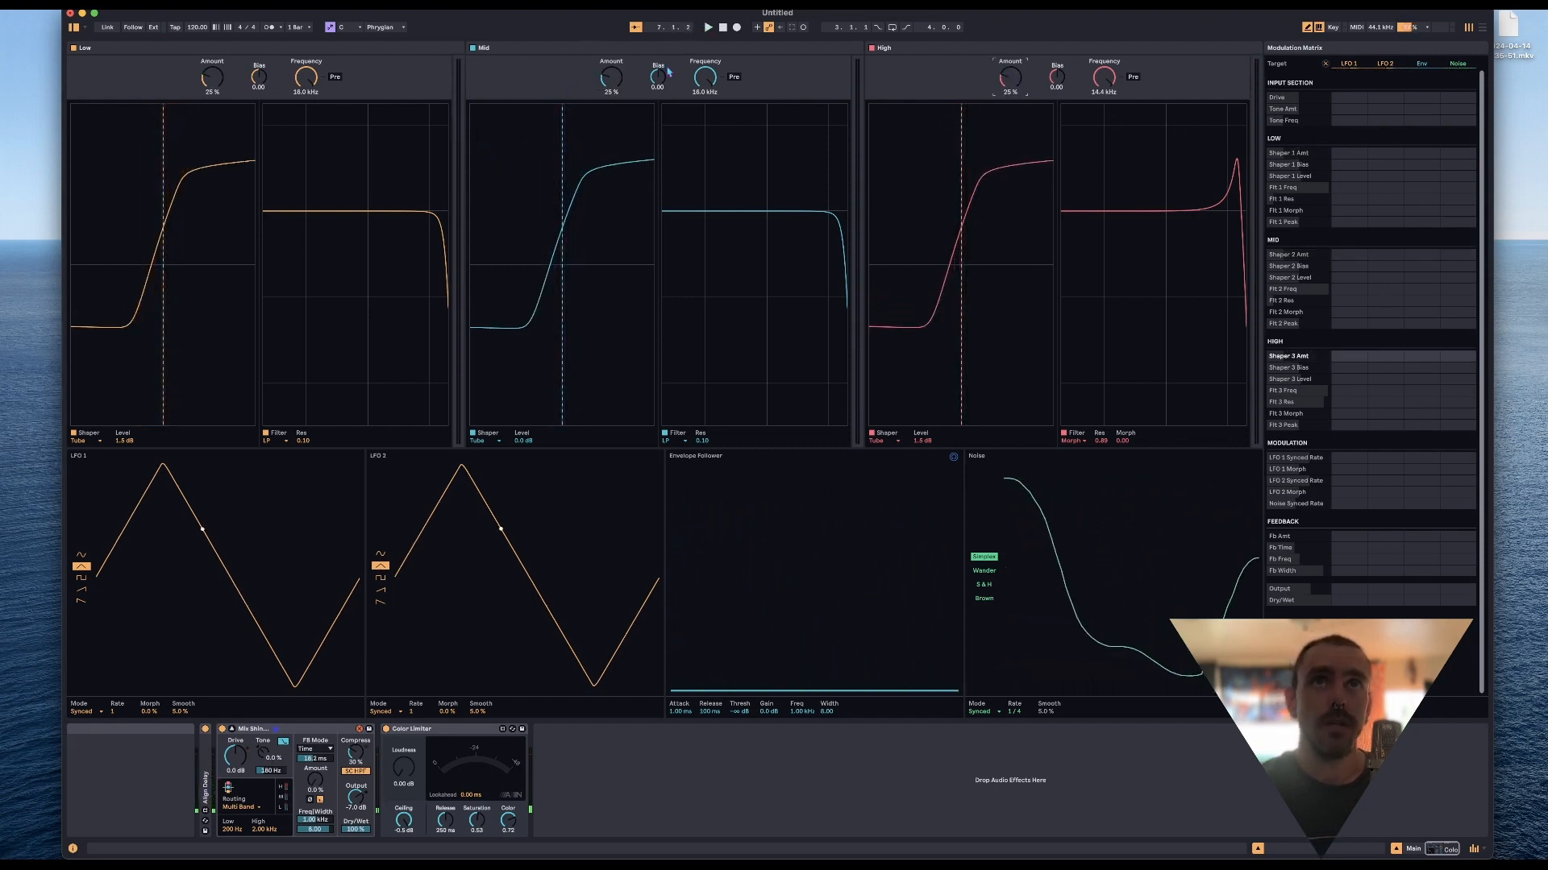
# Try adjusting the Mid band's shaper Bias during playback, leaving it at 0.00, and stop the set.
pyautogui.press('space')
pyautogui.moveTo(658, 84)
pyautogui.mouseDown()
pyautogui.moveTo(658, 32)
pyautogui.moveTo(658, 135)
pyautogui.moveTo(658, 84)
pyautogui.mouseUp()
pyautogui.press('space')
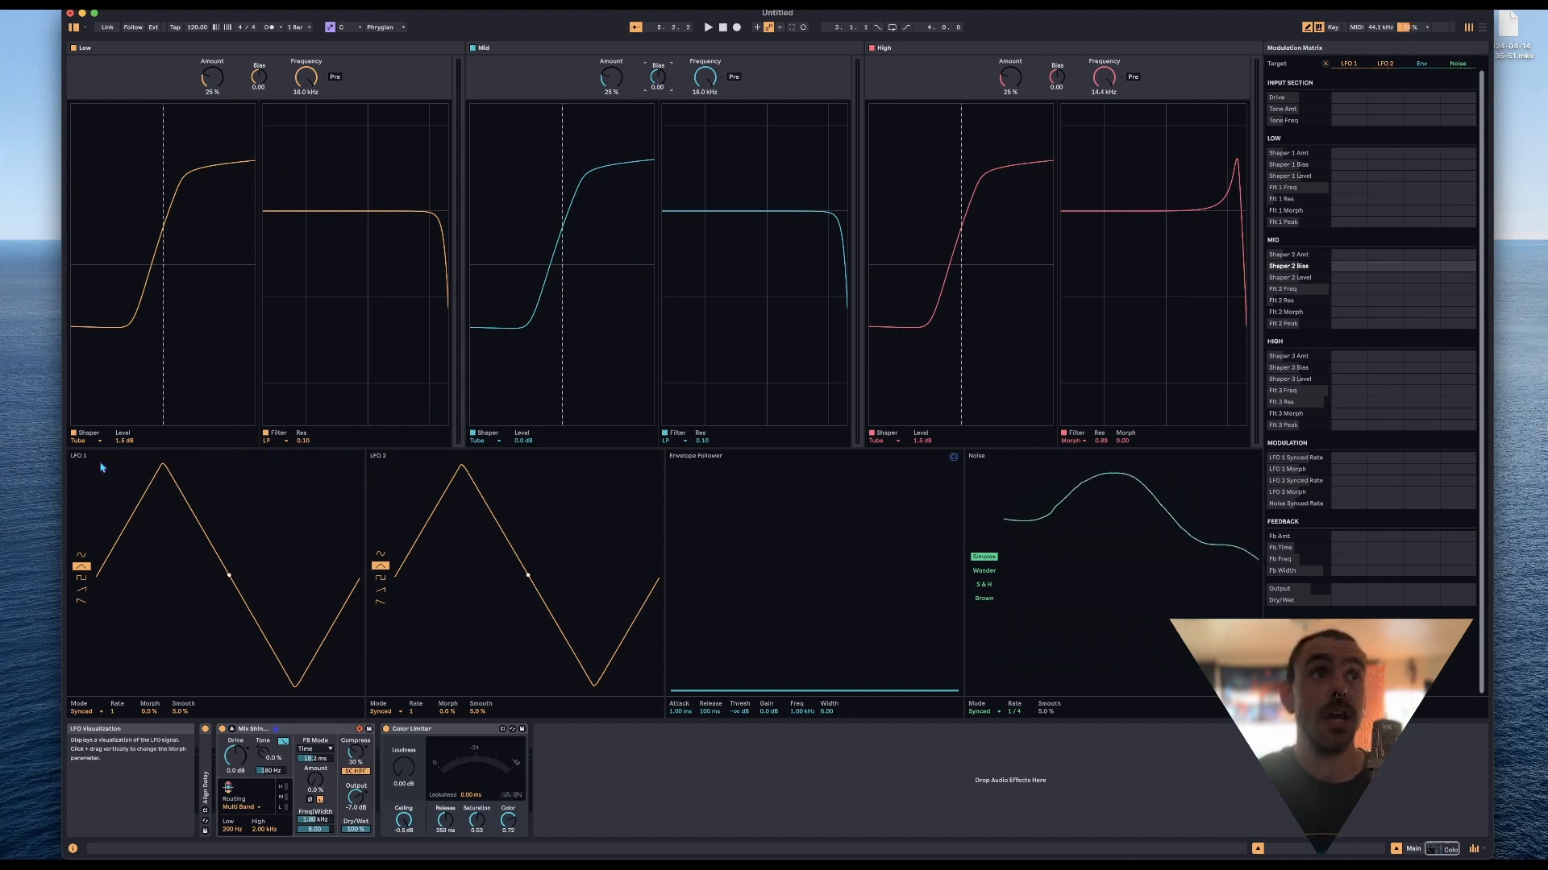
# View the shaper types offered for the Low band without changing it, and collapse Mix Shine On's expanded view.
pyautogui.click(78, 441)
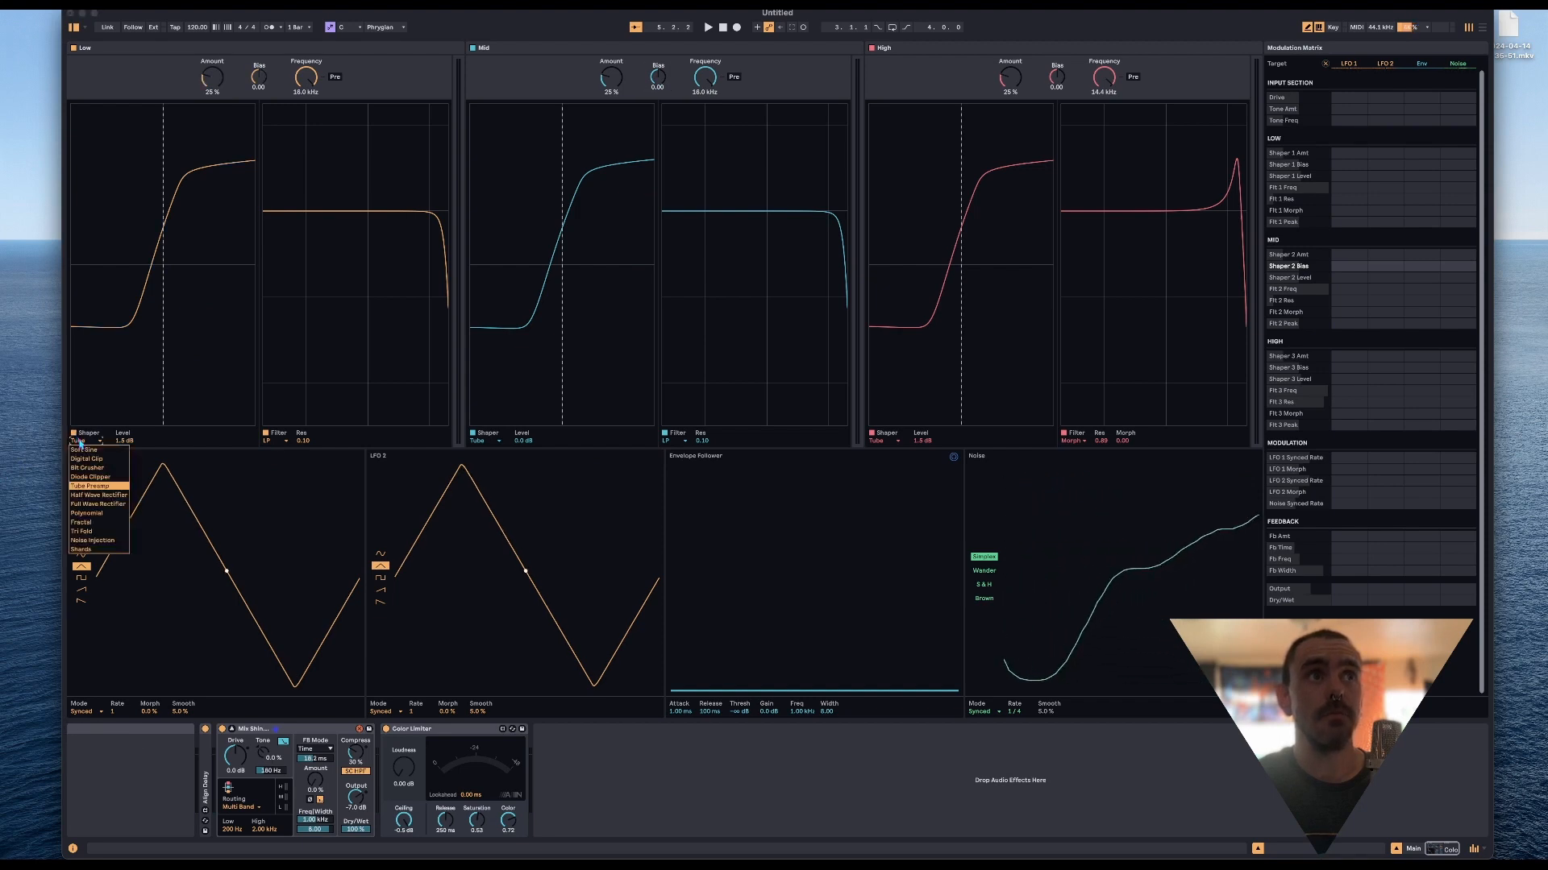
pyautogui.click(222, 370)
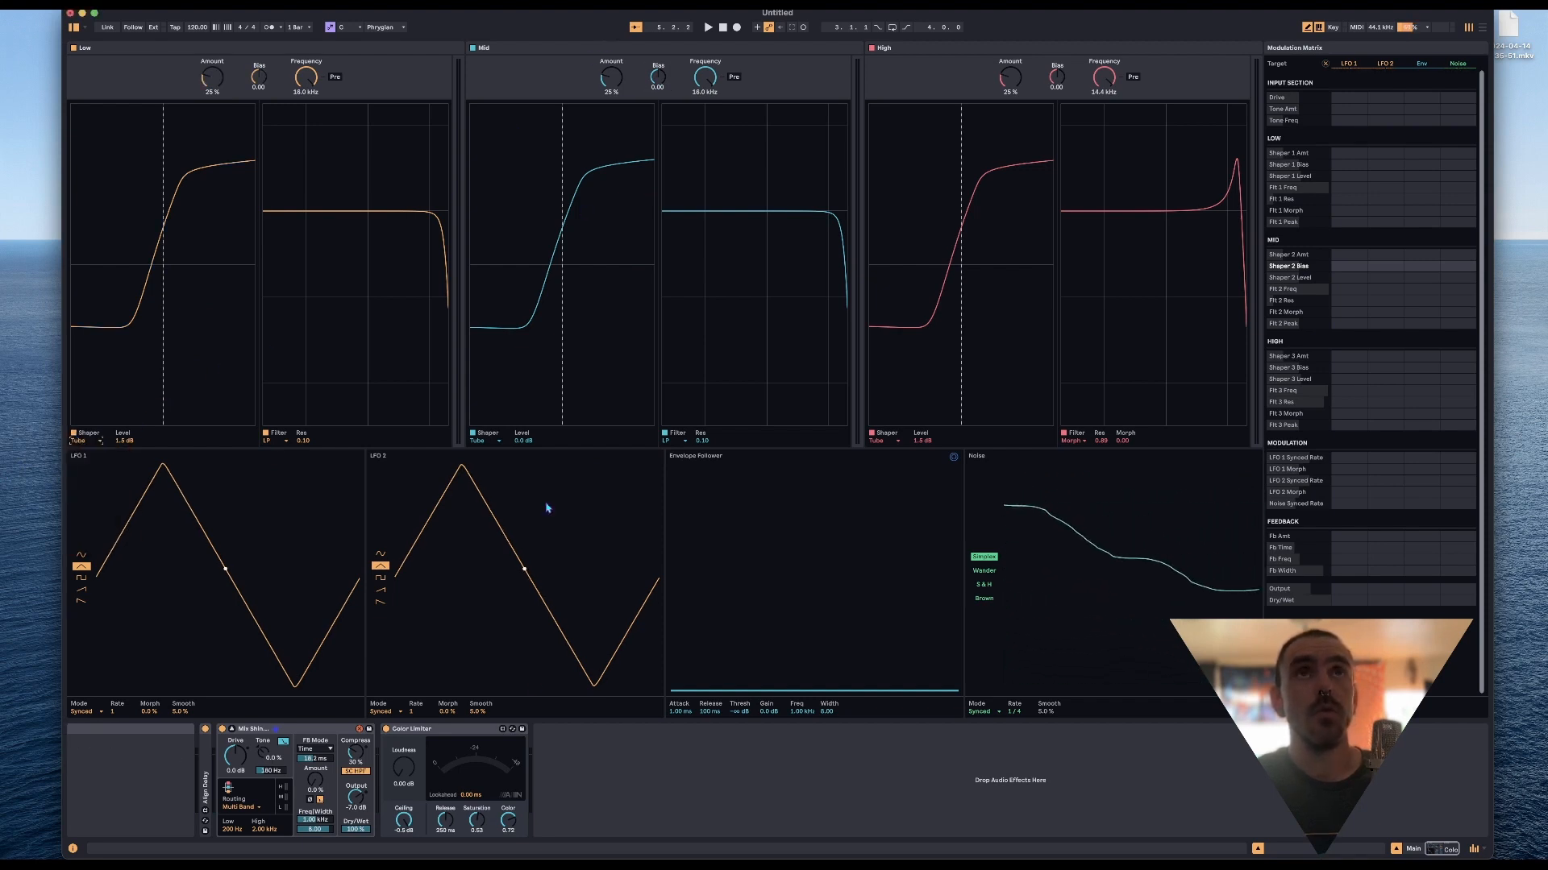
pyautogui.click(232, 729)
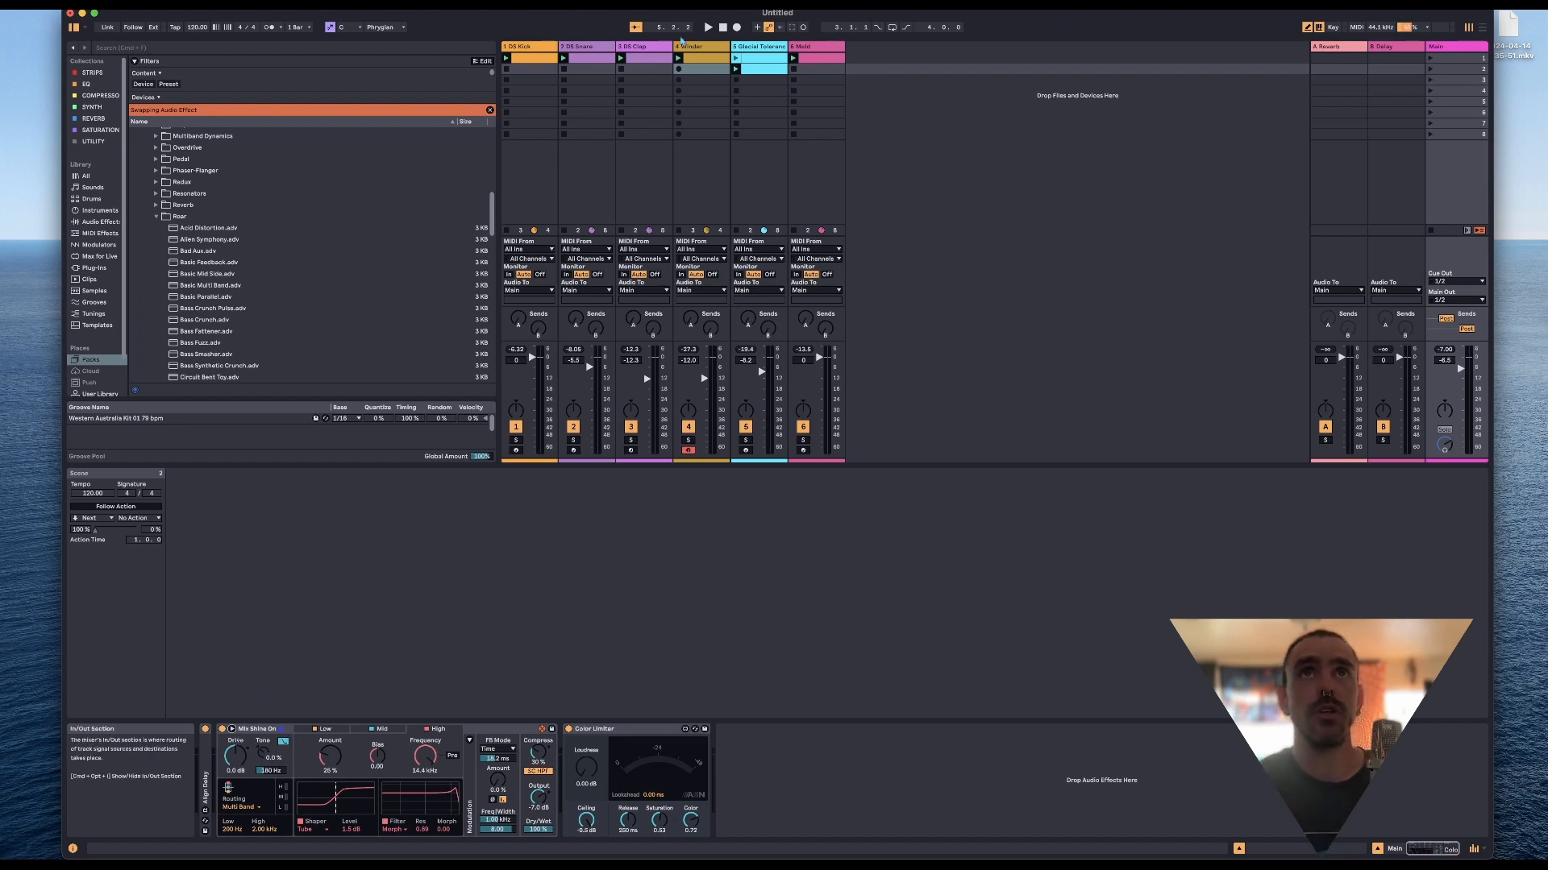
# Select the Glacial Tolerance track to show its clip and device chain.
pyautogui.click(758, 48)
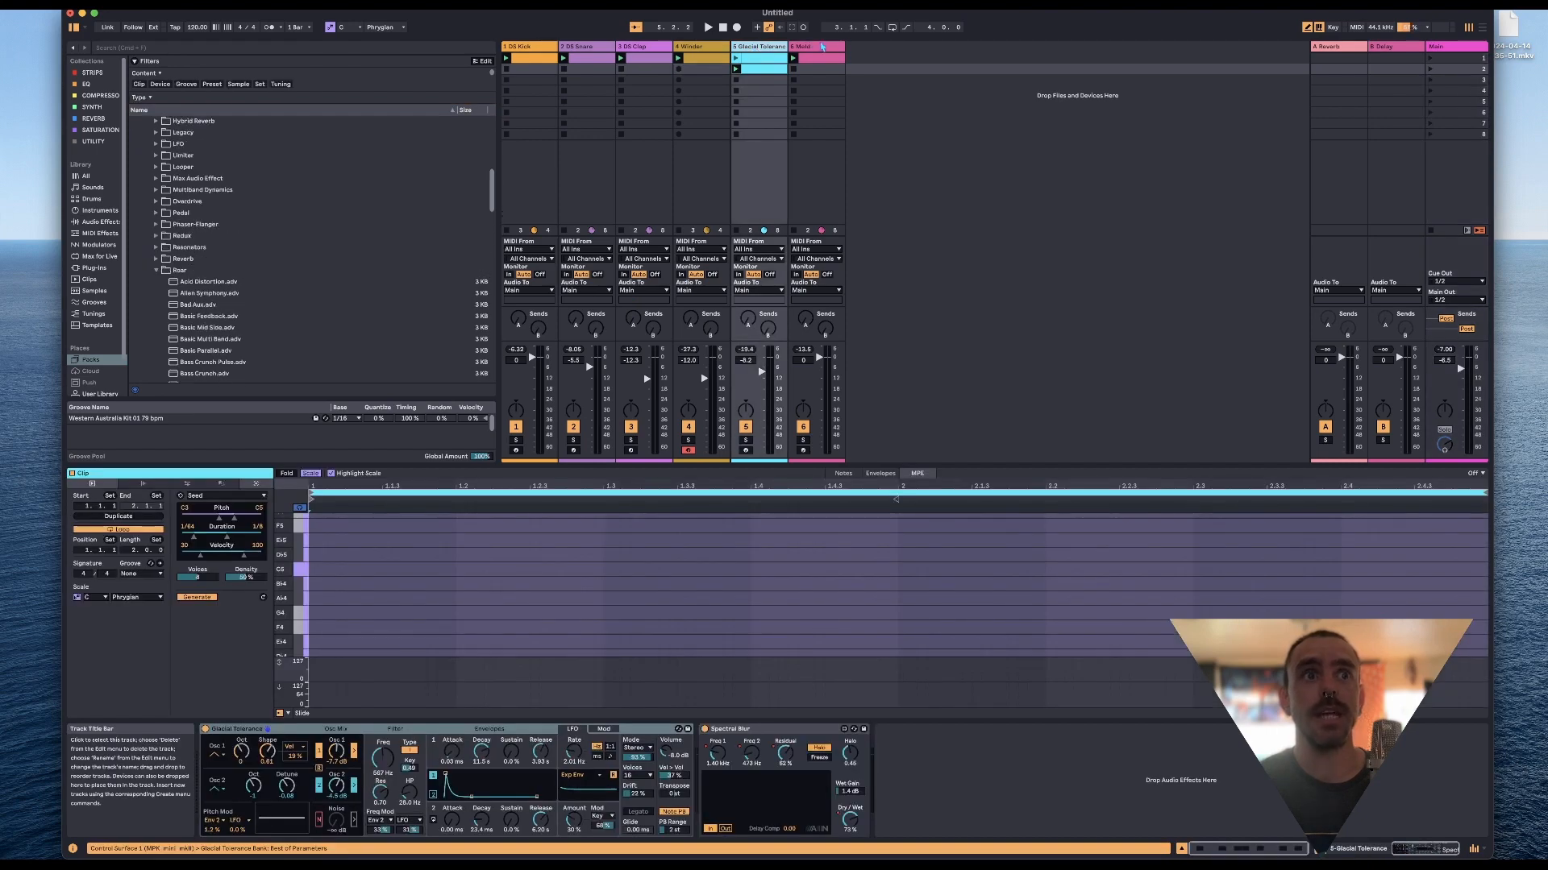